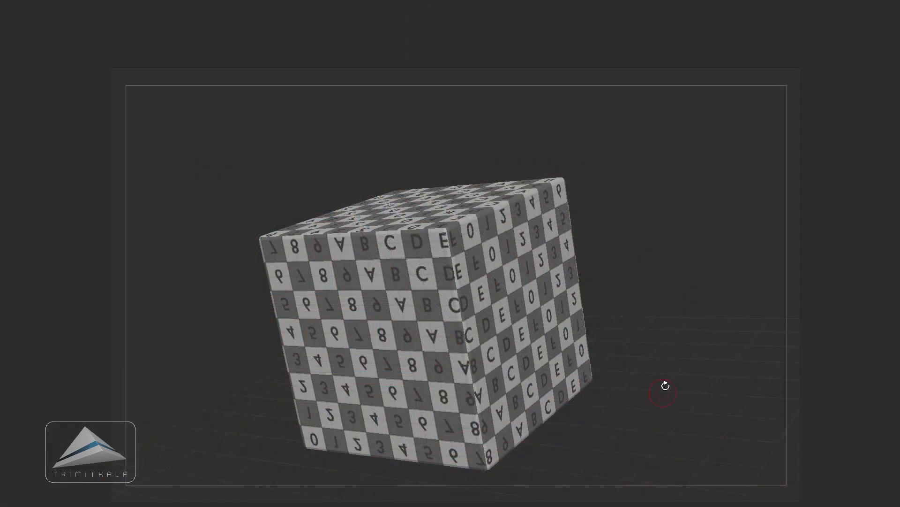
- Use Morph UV to view the flat UV layouts of the checkered cube and the checkered tree
drag(647, 346, 665, 348)
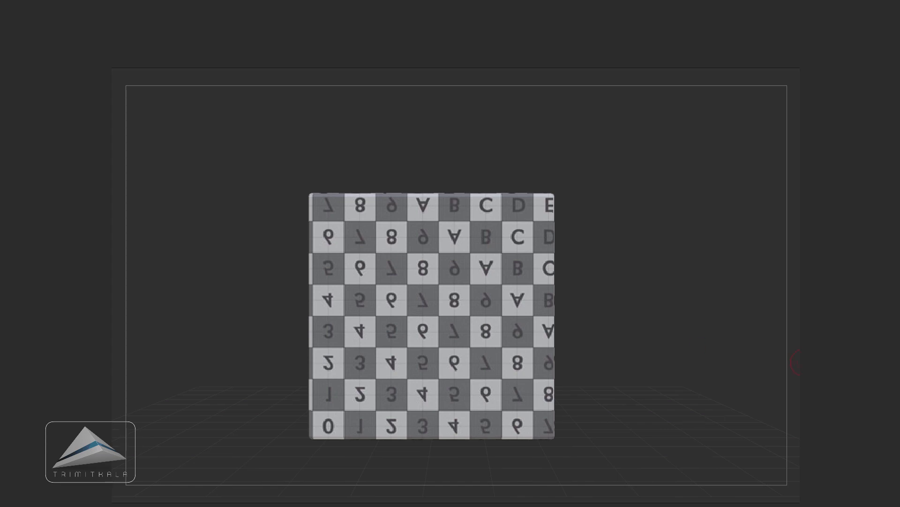
click(796, 360)
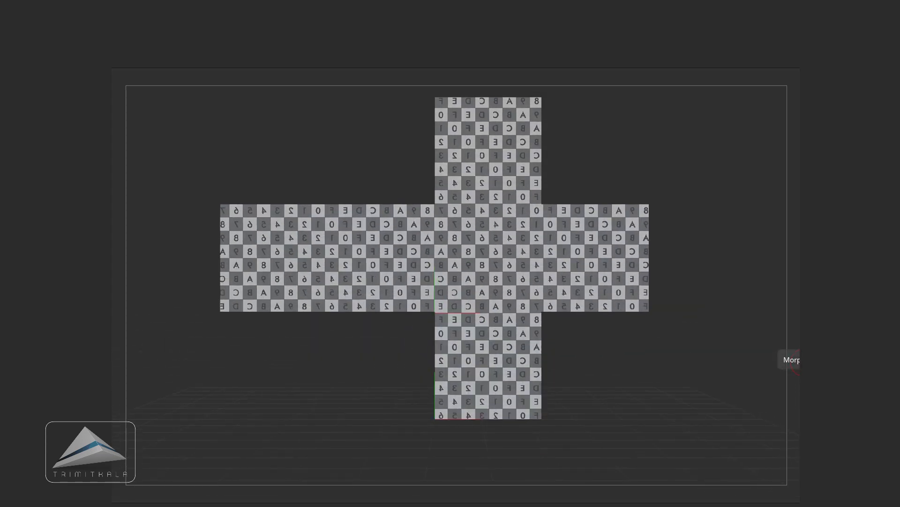
click(796, 360)
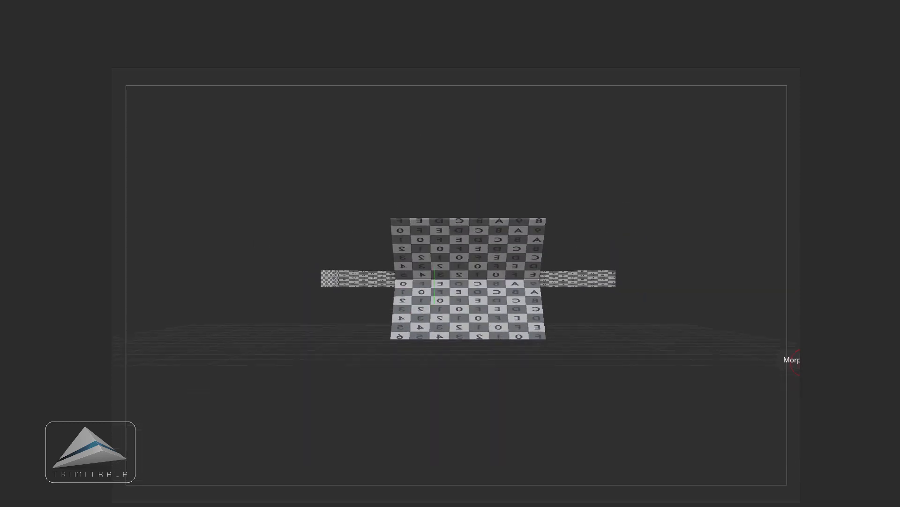
drag(647, 295, 721, 339)
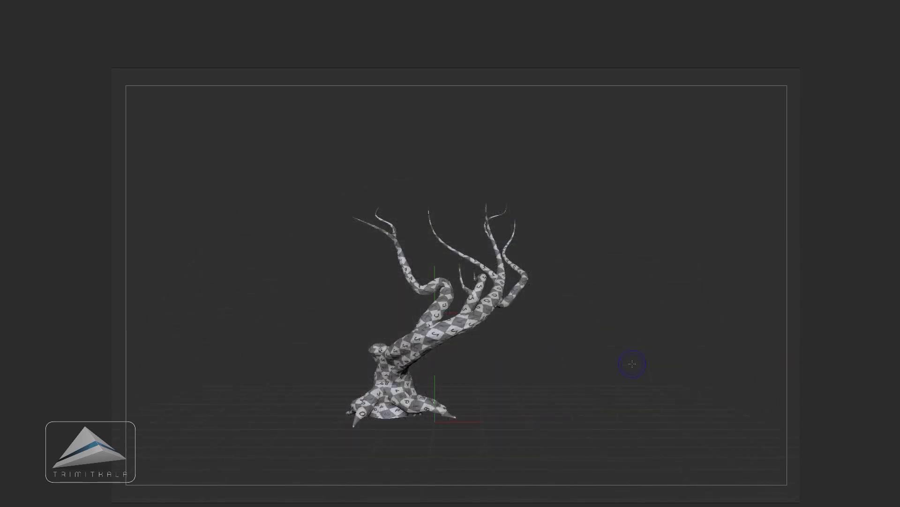
click(803, 379)
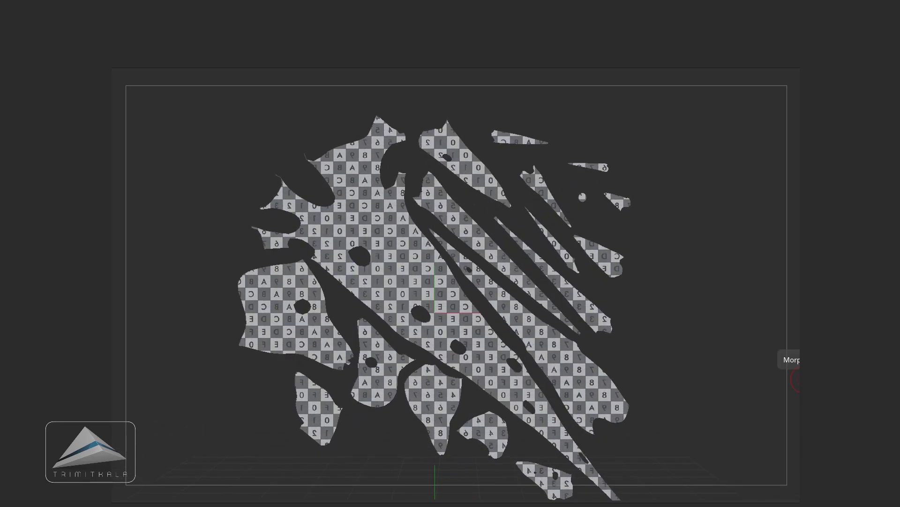
click(803, 379)
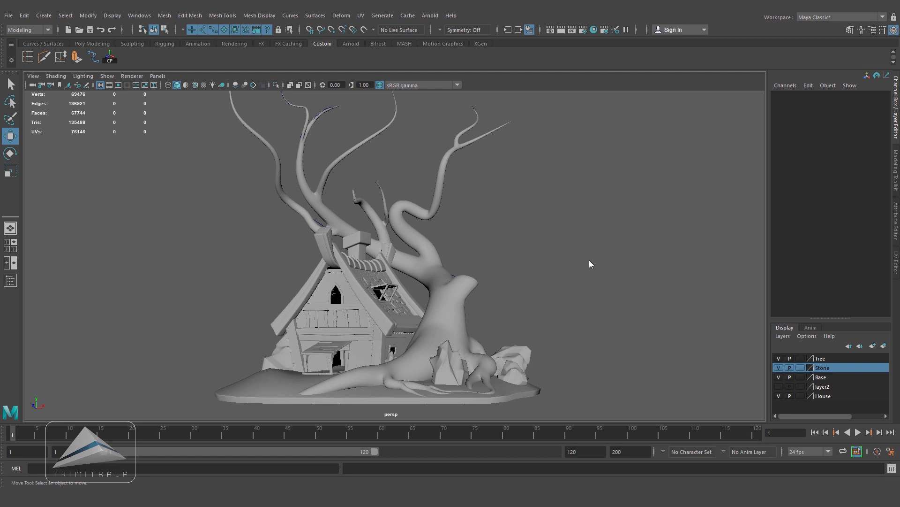
alt+drag(604, 266, 533, 316)
alt+right_drag(533, 316, 589, 321)
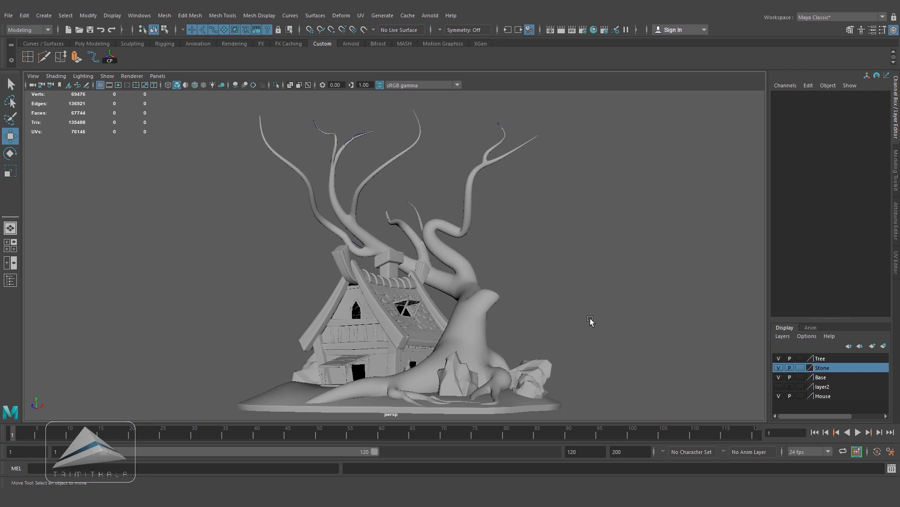
alt+drag(635, 268, 608, 296)
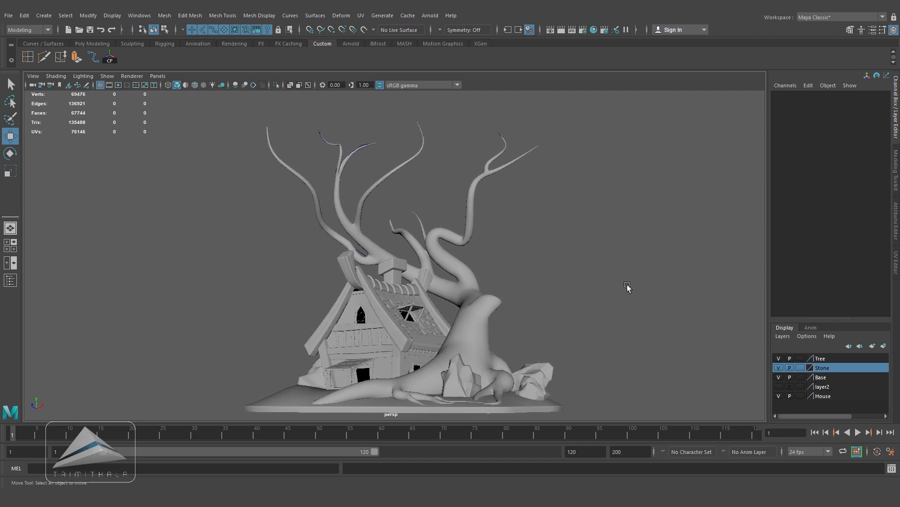
alt+drag(581, 299, 597, 290)
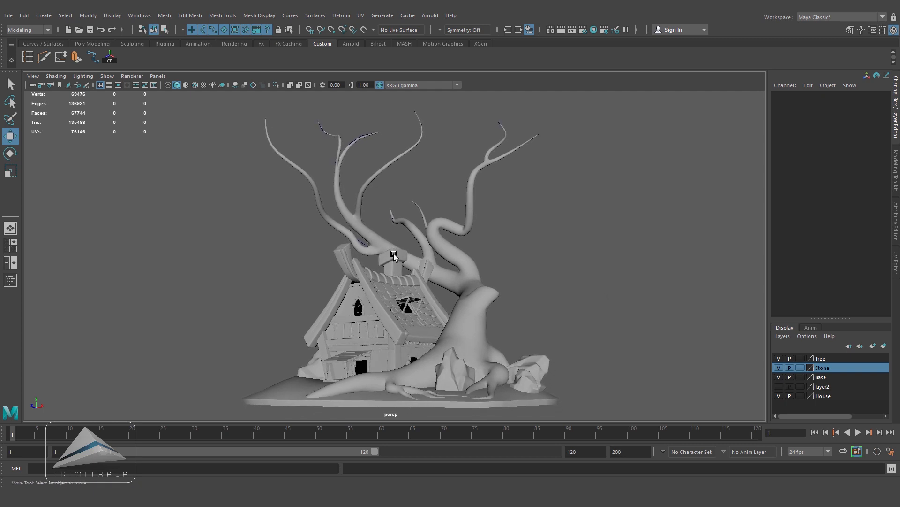
- Select the tree mesh and isolate it in the viewport
key(t)
alt+drag(533, 305, 473, 308)
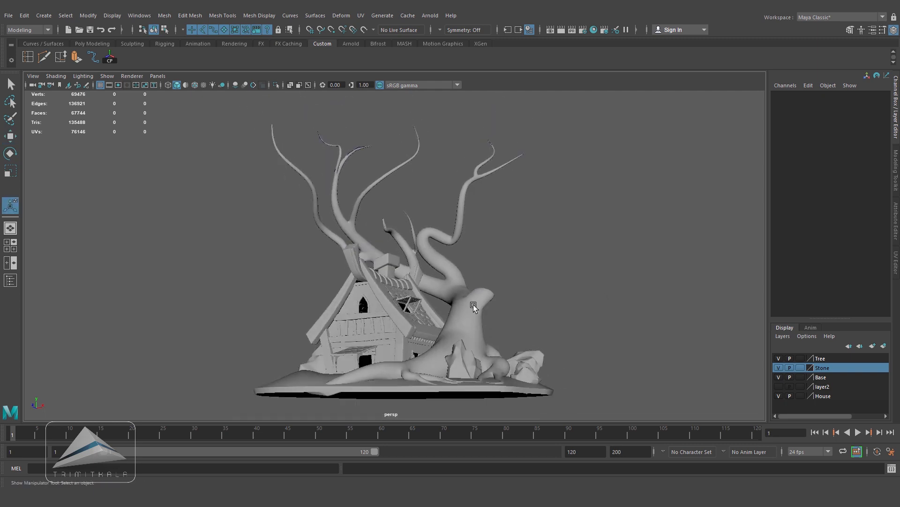
click(490, 362)
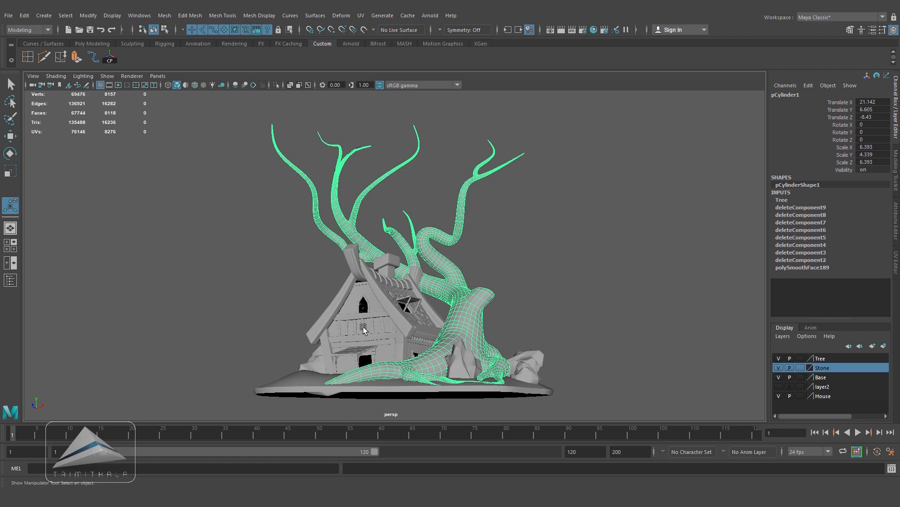
click(276, 85)
alt+drag(428, 258, 470, 302)
- Open the UV Editor together with its UV Toolkit and widen the UV Editor area
click(361, 16)
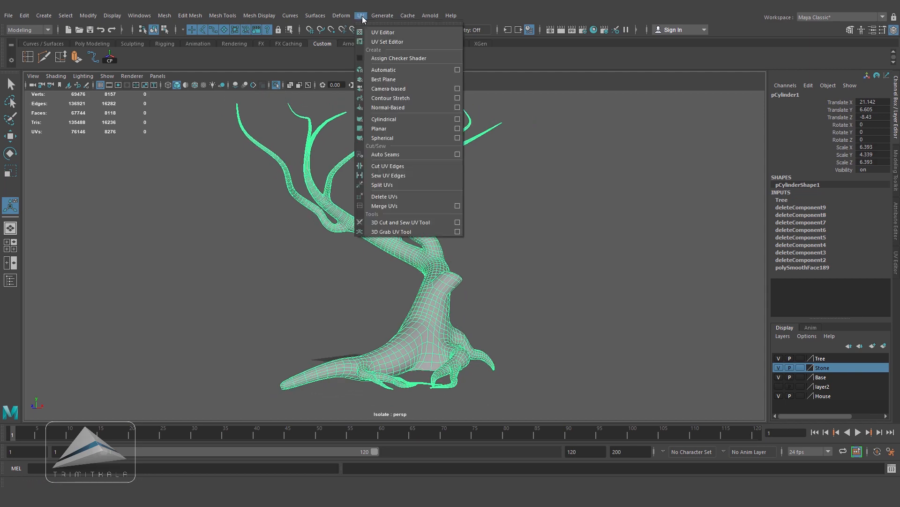
click(404, 33)
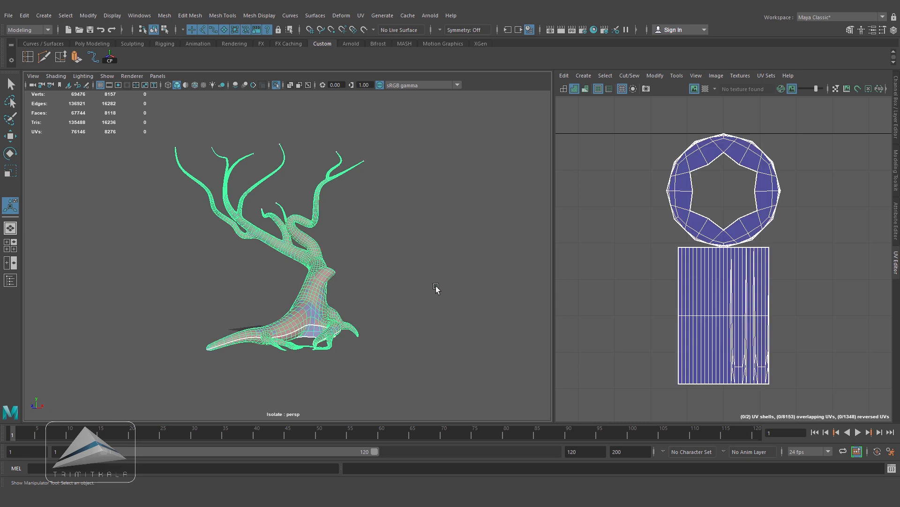
click(676, 76)
click(697, 92)
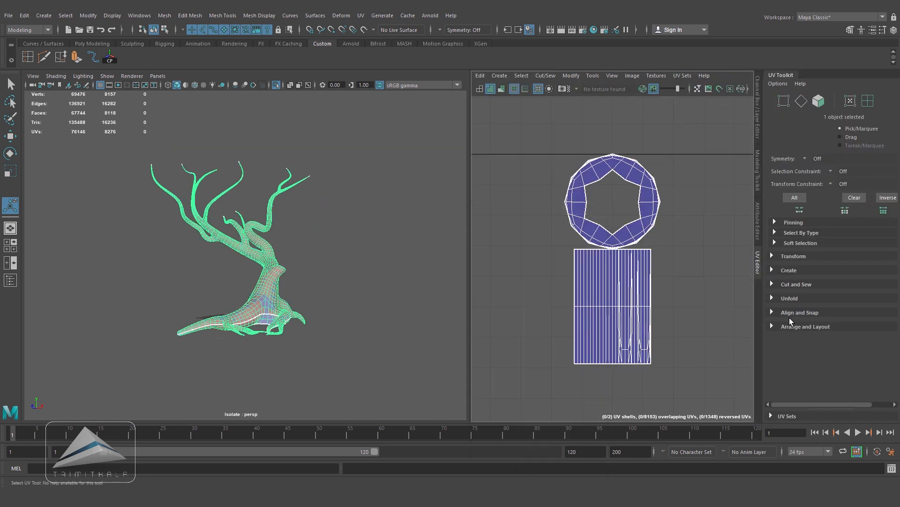
drag(472, 251, 406, 253)
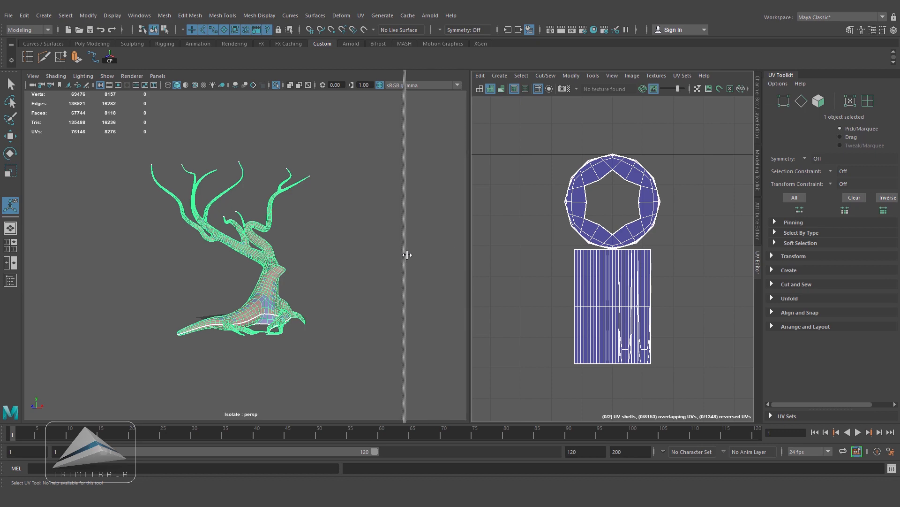
- Apply a planar UV projection to the whole tree mesh
scroll(390, 223, up, 3)
click(357, 236)
key(w)
alt+middle_drag(306, 276, 332, 302)
alt+drag(332, 301, 322, 316)
click(277, 319)
click(432, 75)
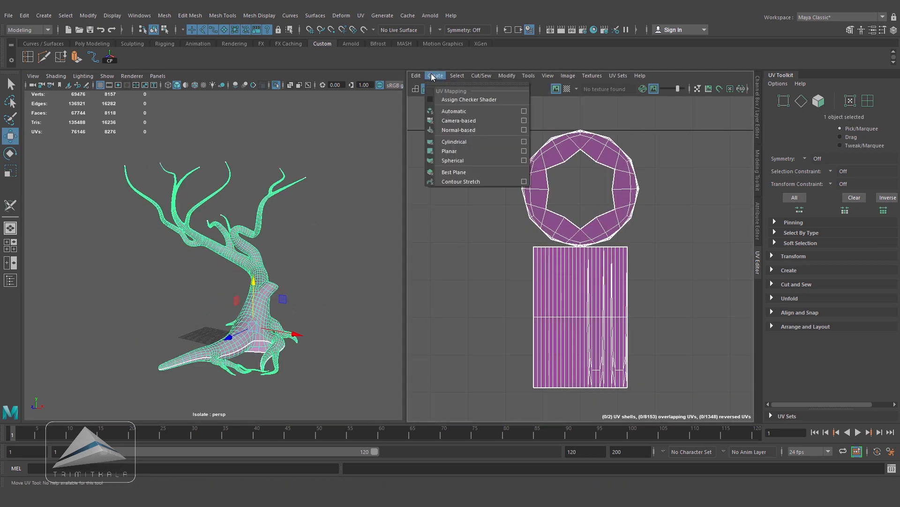
click(469, 152)
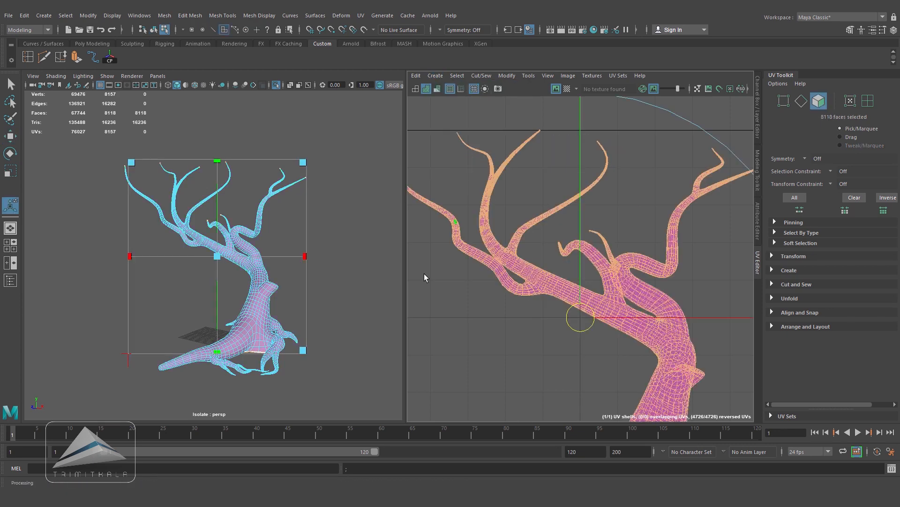
scroll(617, 280, down, 3)
alt+middle_drag(616, 280, 600, 237)
scroll(601, 258, down, 2)
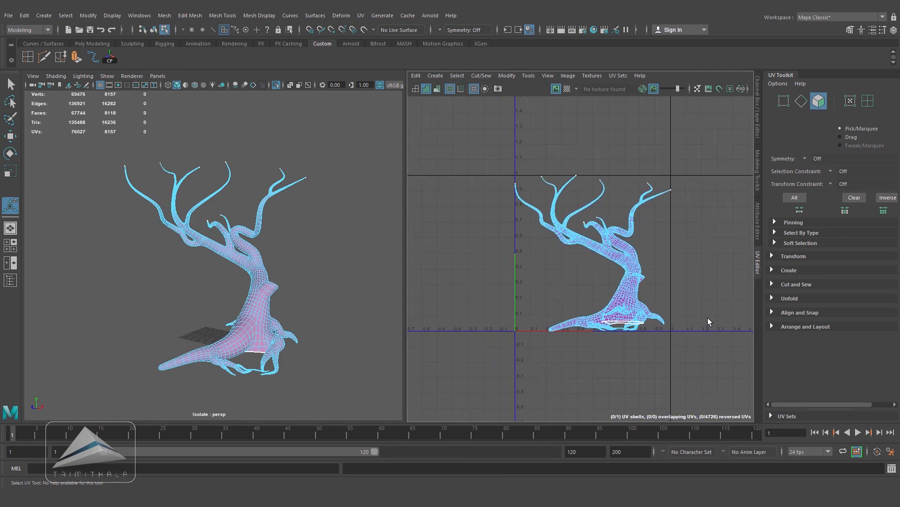
- Select all of the tree's UVs and move them out of the 0–1 tile towards negative U
right_drag(614, 255, 639, 258)
drag(488, 167, 705, 341)
drag(658, 256, 488, 255)
alt+middle_drag(545, 268, 671, 293)
click(550, 347)
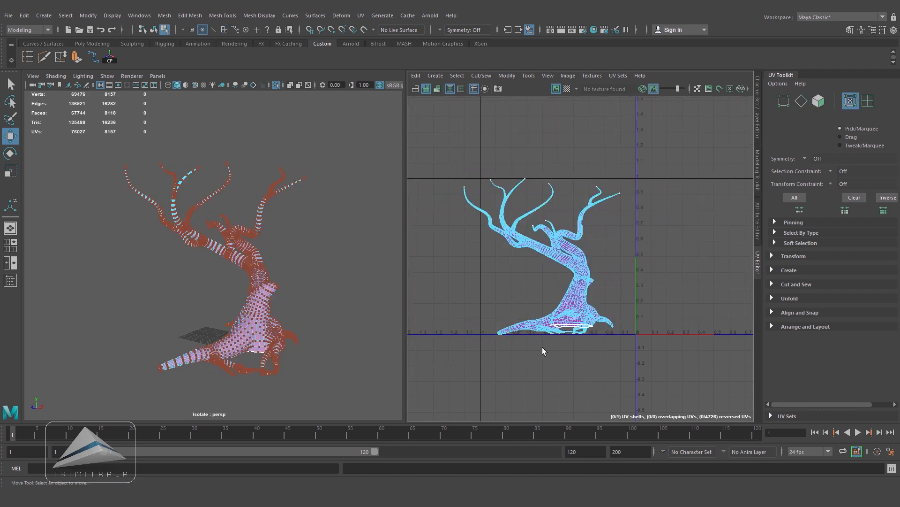
- With the 3D Cut and Sew UV Tool, cut a seam loop around the broken branch stub on the trunk
scroll(266, 287, up, 3)
alt+middle_drag(286, 287, 288, 246)
right_drag(280, 246, 300, 234)
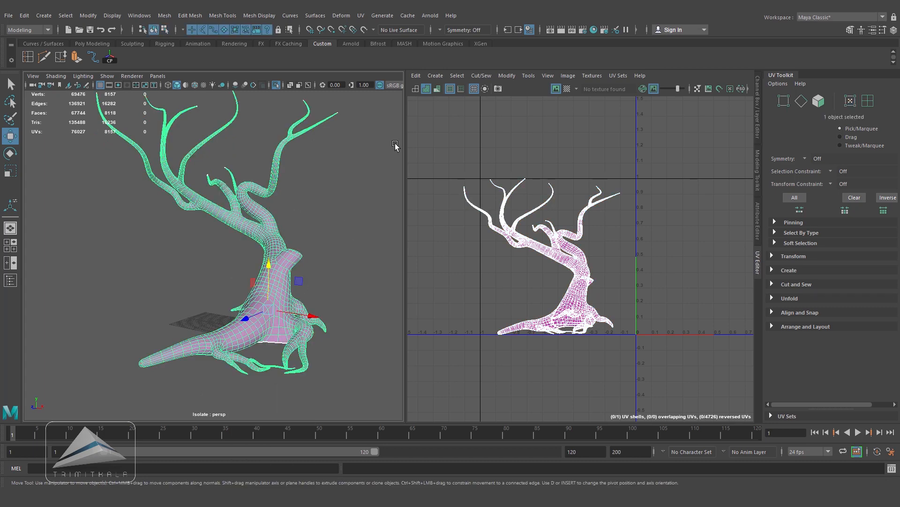
click(361, 16)
click(415, 220)
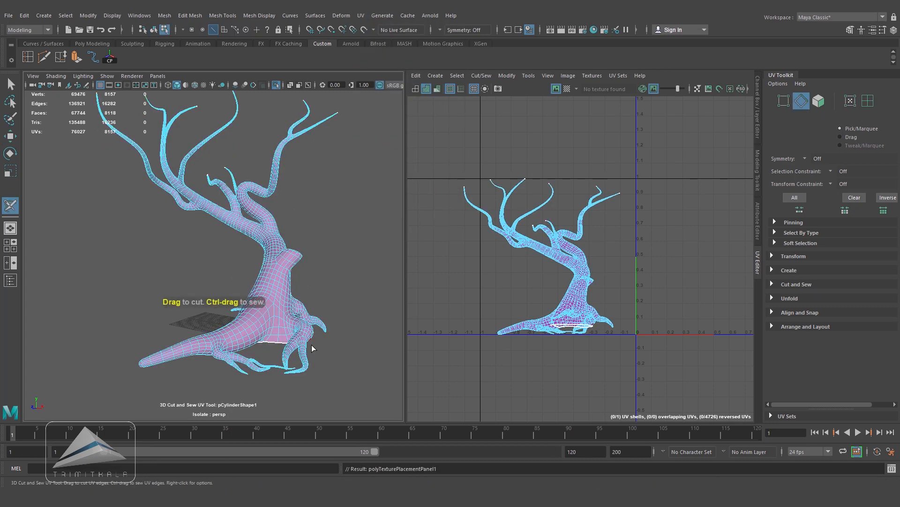
alt+drag(312, 339, 243, 339)
alt+right_drag(243, 339, 294, 284)
alt+drag(294, 283, 209, 237)
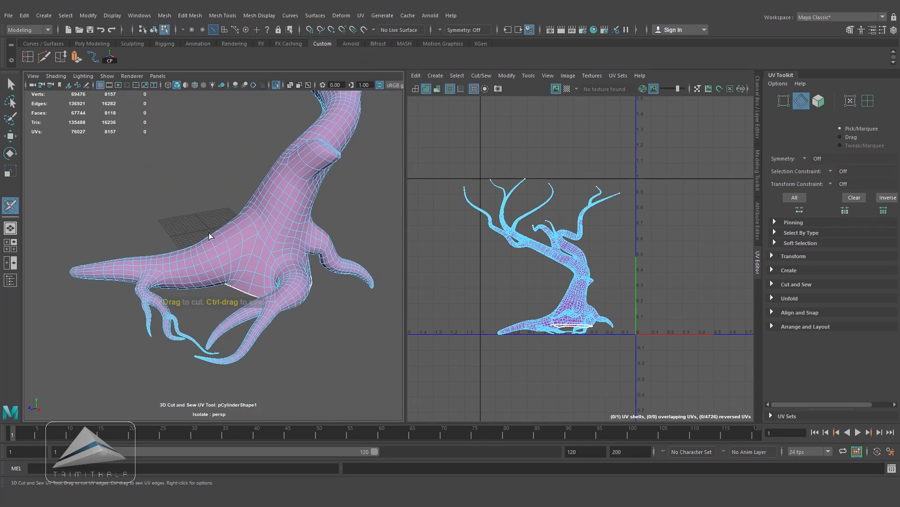
alt+right_drag(208, 240, 223, 237)
alt+middle_drag(223, 237, 169, 285)
alt+drag(168, 285, 230, 205)
alt+middle_drag(230, 205, 261, 310)
alt+drag(261, 309, 201, 240)
alt+middle_drag(201, 240, 236, 266)
alt+drag(236, 265, 214, 312)
alt+drag(292, 301, 171, 248)
double_click(171, 249)
alt+drag(295, 232, 348, 241)
double_click(228, 210)
- Cut a seam loop around the base of the large long root where it meets the trunk
alt+right_drag(347, 241, 167, 304)
alt+middle_drag(225, 304, 255, 188)
alt+drag(255, 187, 195, 191)
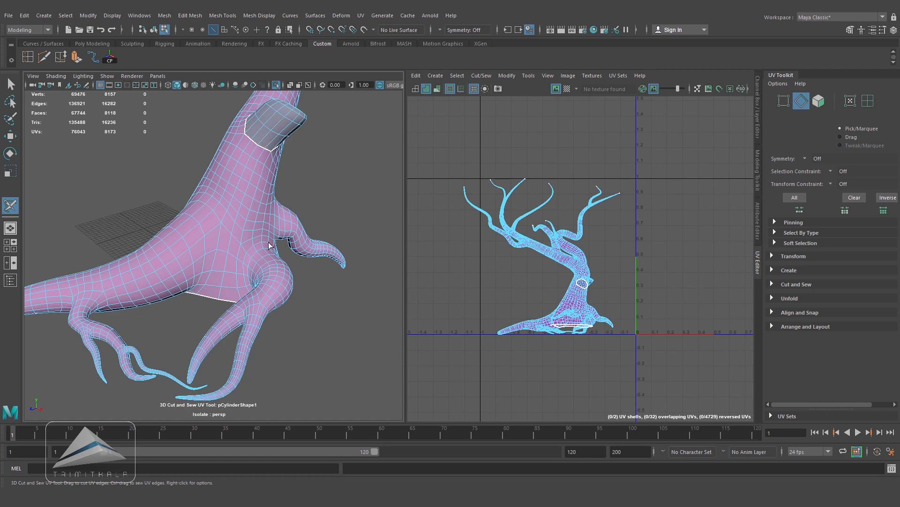
alt+middle_drag(268, 242, 324, 192)
alt+drag(323, 193, 324, 251)
double_click(284, 206)
- Cut a seam around the base of the small root growing out of the large root
alt+middle_drag(279, 238, 263, 160)
alt+right_drag(234, 219, 303, 219)
alt+middle_drag(160, 165, 213, 220)
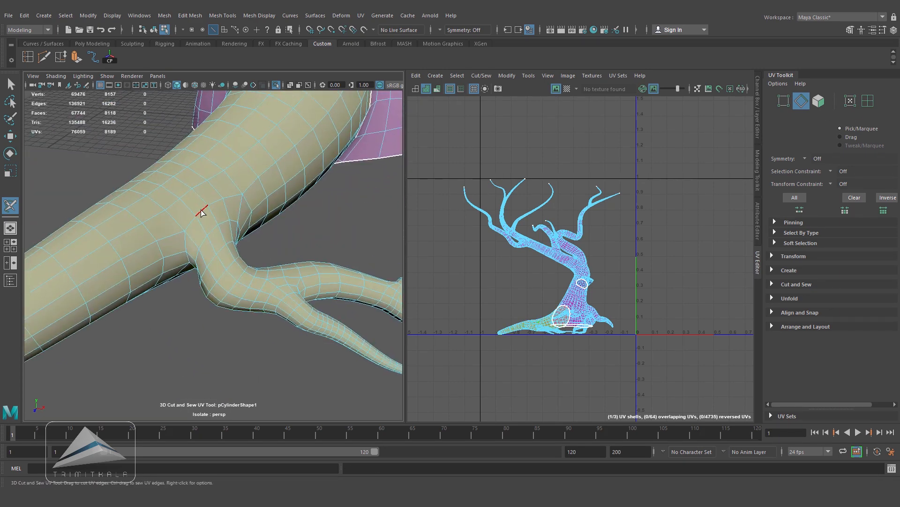
alt+drag(236, 250, 203, 203)
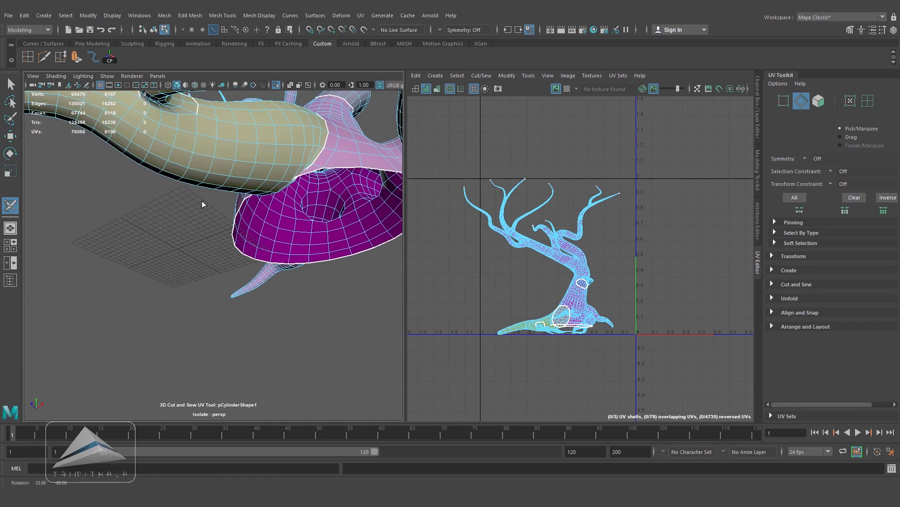
double_click(183, 114)
- Cut seam loops around the bases of the two thinner offshoots of that small root
alt+drag(183, 117, 206, 173)
alt+middle_drag(207, 174, 227, 277)
alt+drag(227, 277, 211, 261)
alt+right_drag(211, 262, 253, 261)
alt+middle_drag(188, 254, 260, 263)
double_click(203, 260)
alt+right_drag(281, 268, 266, 255)
alt+drag(266, 255, 188, 277)
alt+right_drag(188, 277, 280, 255)
alt+drag(279, 255, 223, 246)
double_click(296, 274)
- Cut a seam loop around the base of the forked front root at the trunk
alt+right_drag(305, 275, 225, 267)
alt+middle_drag(226, 268, 329, 202)
alt+drag(329, 202, 312, 286)
alt+right_drag(311, 286, 347, 276)
alt+middle_drag(347, 277, 255, 245)
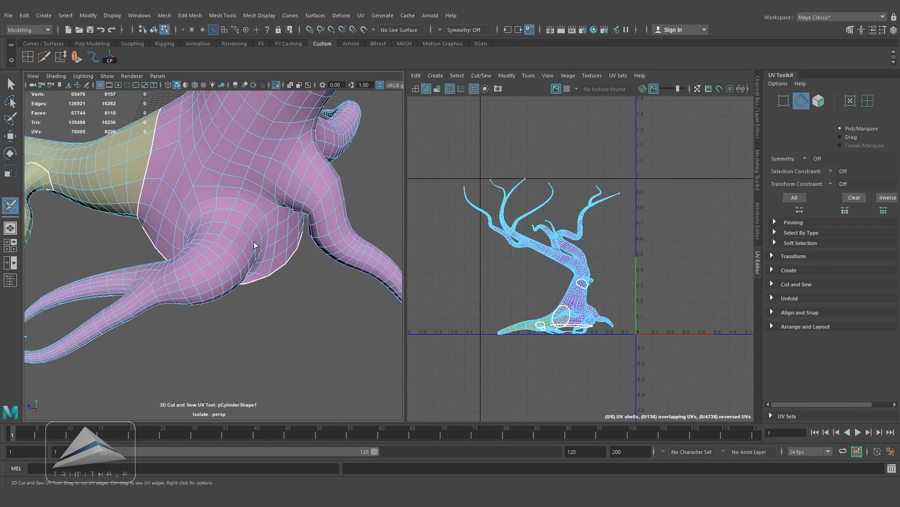
double_click(230, 200)
- Cut a seam across the front side of one prong where the front root forks
alt+right_drag(230, 201, 203, 249)
alt+drag(203, 249, 244, 276)
alt+right_drag(244, 277, 310, 275)
alt+middle_drag(310, 274, 294, 237)
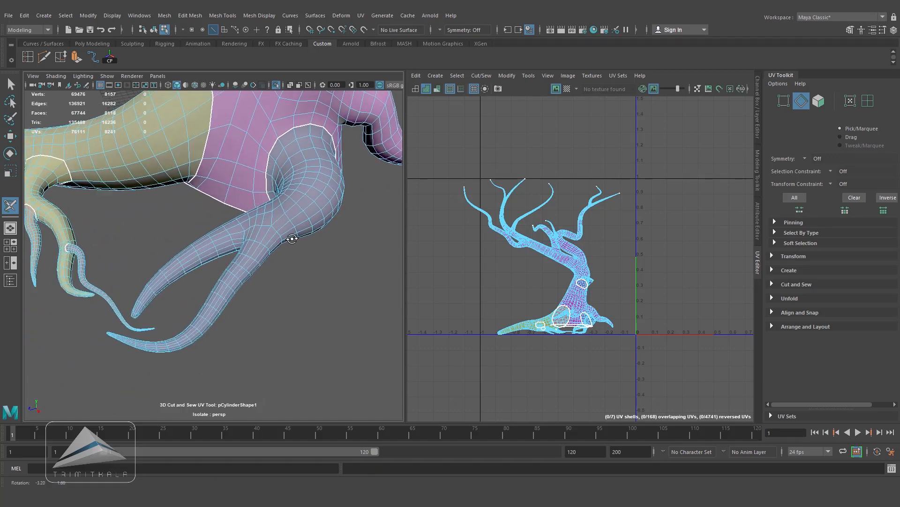
alt+right_drag(293, 237, 336, 202)
drag(364, 196, 375, 218)
alt+drag(376, 218, 203, 269)
alt+middle_drag(203, 269, 233, 230)
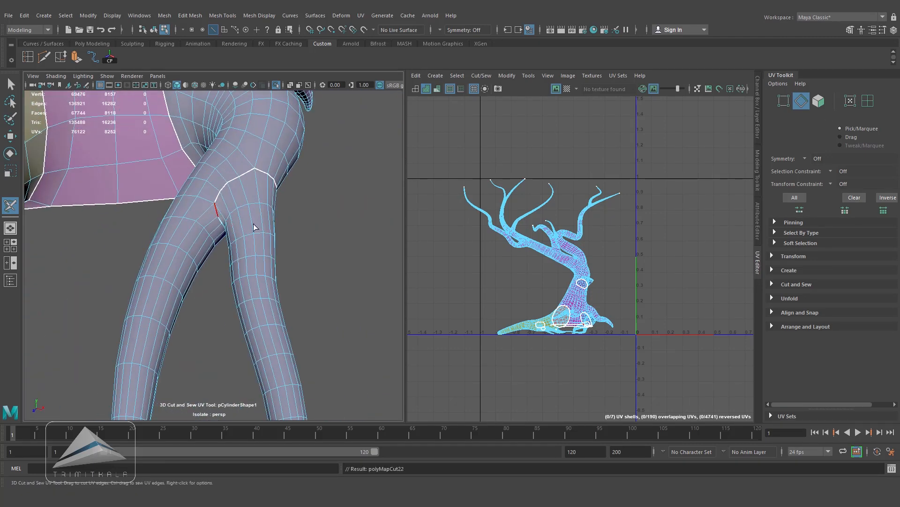
- Complete the seam around the front root's prong and cut the seams around the remaining roots
alt+drag(274, 211, 195, 203)
alt+right_drag(195, 203, 170, 192)
alt+middle_drag(171, 192, 239, 252)
alt+drag(239, 251, 183, 230)
alt+right_drag(183, 230, 218, 241)
mouse_move(148, 176)
mouse_down()
mouse_move(170, 158)
mouse_move(201, 176)
mouse_move(152, 173)
mouse_move(160, 187)
mouse_move(221, 217)
mouse_move(231, 240)
mouse_up()
click(154, 186)
mouse_move(192, 213)
mouse_down()
mouse_move(242, 207)
mouse_move(199, 223)
mouse_move(237, 249)
mouse_move(260, 283)
mouse_move(153, 277)
mouse_move(272, 208)
mouse_up()
click(196, 221)
- Cut a seam loop around the base of the large curved upper branch
alt+middle_drag(272, 208, 206, 277)
alt+right_drag(207, 276, 231, 288)
mouse_move(232, 288)
alt+mouse_down()
mouse_move(251, 244)
mouse_move(233, 285)
alt+mouse_up()
double_click(232, 285)
- Cut a seam around one arm of the fork towards the end of the curved branch
alt+right_drag(231, 285, 145, 253)
alt+middle_drag(206, 164, 183, 319)
alt+right_drag(183, 319, 329, 262)
alt+drag(281, 220, 176, 329)
click(199, 209)
click(67, 372)
alt+right_drag(176, 330, 197, 229)
click(196, 229)
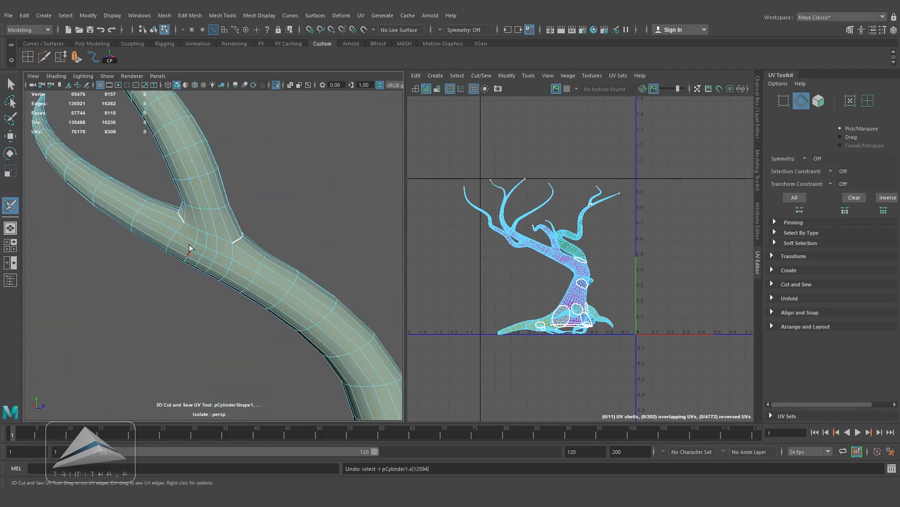
drag(184, 221, 233, 242)
- Cut the first part of the seam at the base of the short forked branch on the main limb
alt+right_drag(232, 243, 92, 337)
alt+drag(92, 337, 206, 309)
alt+middle_drag(206, 309, 211, 183)
alt+right_drag(211, 183, 269, 286)
alt+middle_drag(174, 262, 206, 282)
alt+right_drag(206, 281, 222, 290)
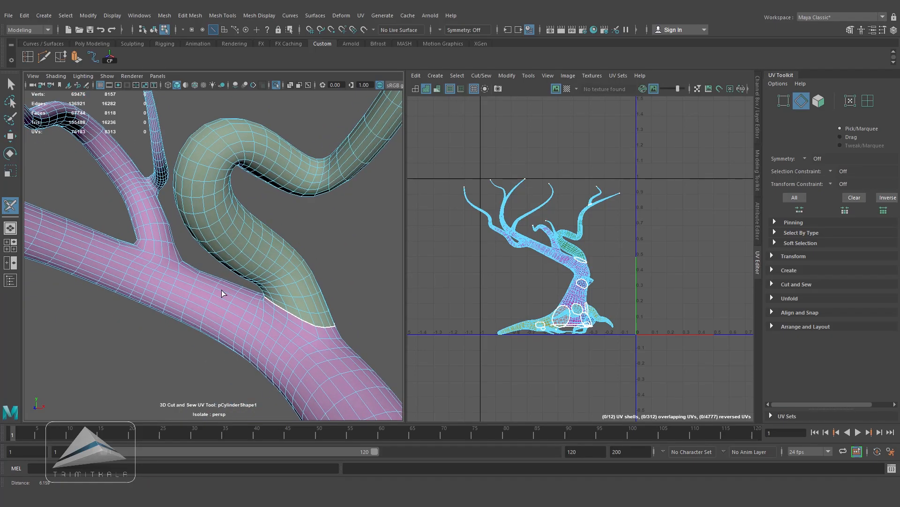
drag(158, 257, 181, 260)
- Complete the seam around the short forked branch's base on its far side
alt+drag(181, 260, 225, 281)
key(f)
alt+right_drag(225, 282, 281, 303)
alt+drag(282, 303, 296, 308)
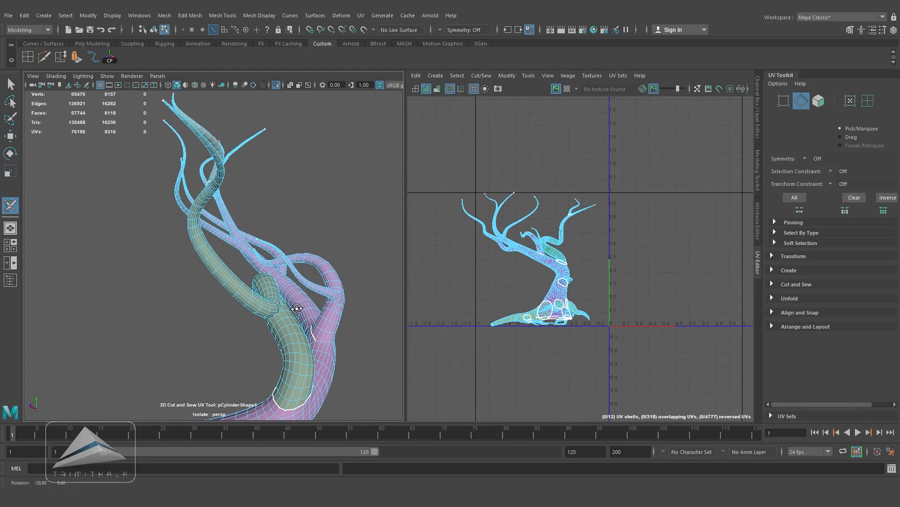
alt+right_drag(296, 307, 305, 342)
alt+right_drag(254, 324, 306, 342)
alt+middle_drag(305, 342, 141, 310)
drag(165, 305, 177, 299)
alt+right_drag(178, 299, 100, 281)
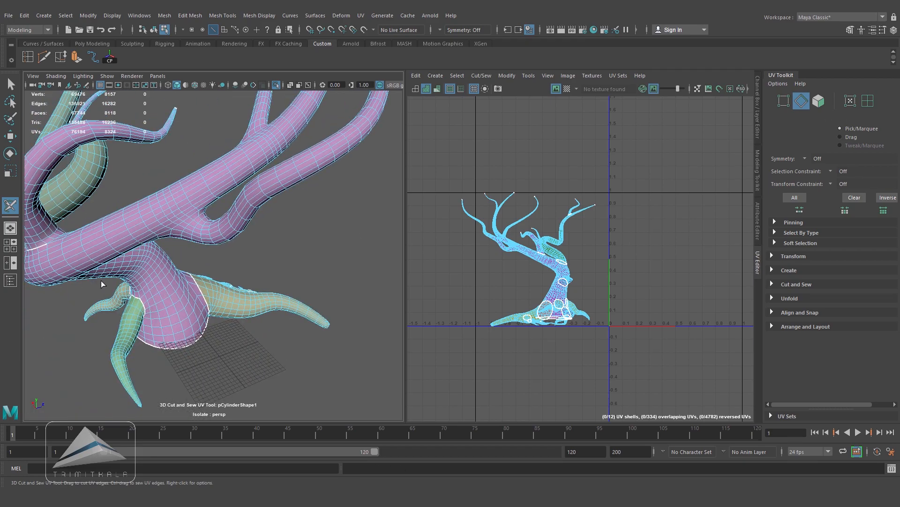
alt+drag(100, 280, 319, 253)
alt+right_drag(319, 253, 357, 263)
alt+middle_drag(122, 173, 161, 202)
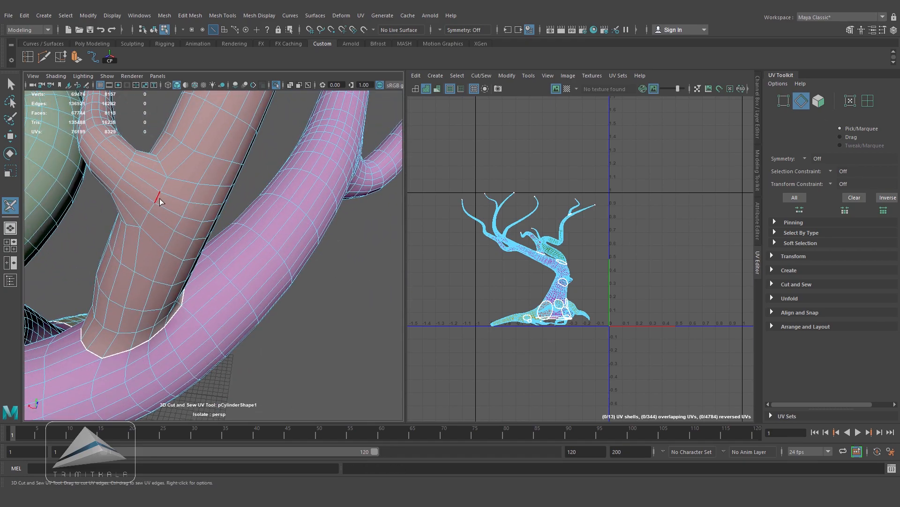
- Cut a seam around the thinner offshoot at the fork of the short branch
alt+drag(153, 229, 291, 195)
alt+middle_drag(291, 195, 188, 255)
alt+right_drag(187, 256, 256, 221)
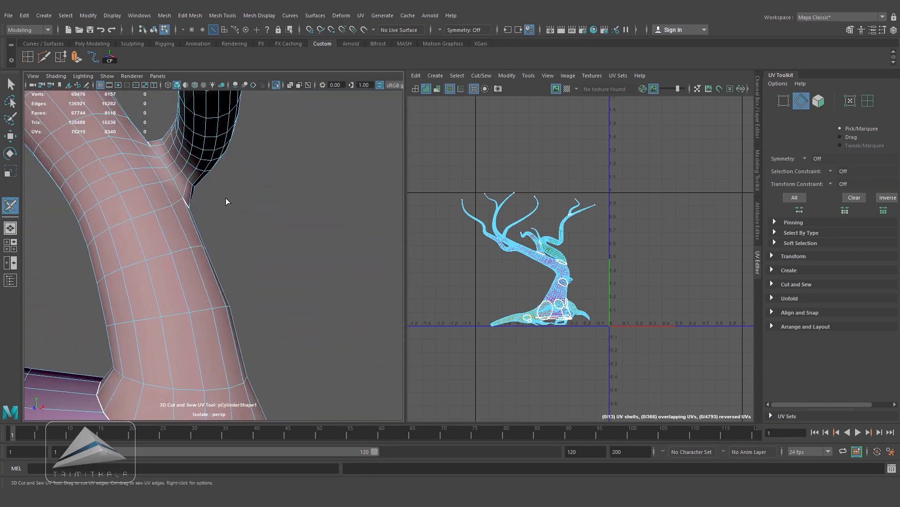
drag(179, 187, 151, 146)
alt+right_drag(151, 145, 192, 274)
alt+middle_drag(193, 273, 162, 275)
drag(103, 212, 136, 233)
alt+drag(153, 264, 315, 257)
drag(322, 256, 345, 235)
- Cut seams around the bases of the remaining thin branches on the main upper limb
alt+drag(248, 310, 79, 314)
alt+right_drag(79, 315, 376, 297)
alt+drag(376, 297, 303, 267)
alt+drag(303, 268, 227, 267)
alt+right_drag(227, 267, 269, 336)
alt+drag(270, 337, 140, 277)
alt+right_drag(140, 277, 235, 239)
alt+drag(235, 239, 229, 212)
mouse_move(228, 212)
mouse_down()
mouse_move(202, 283)
mouse_move(203, 306)
mouse_move(167, 307)
mouse_up()
- Examine the cut seams and UV shells over the whole tree
alt+drag(167, 307, 220, 267)
alt+drag(220, 268, 212, 198)
alt+right_drag(297, 267, 235, 266)
alt+drag(235, 266, 274, 293)
alt+middle_drag(274, 294, 299, 263)
alt+drag(296, 283, 291, 308)
alt+right_drag(292, 308, 295, 323)
alt+drag(295, 323, 281, 322)
alt+middle_drag(111, 274, 134, 243)
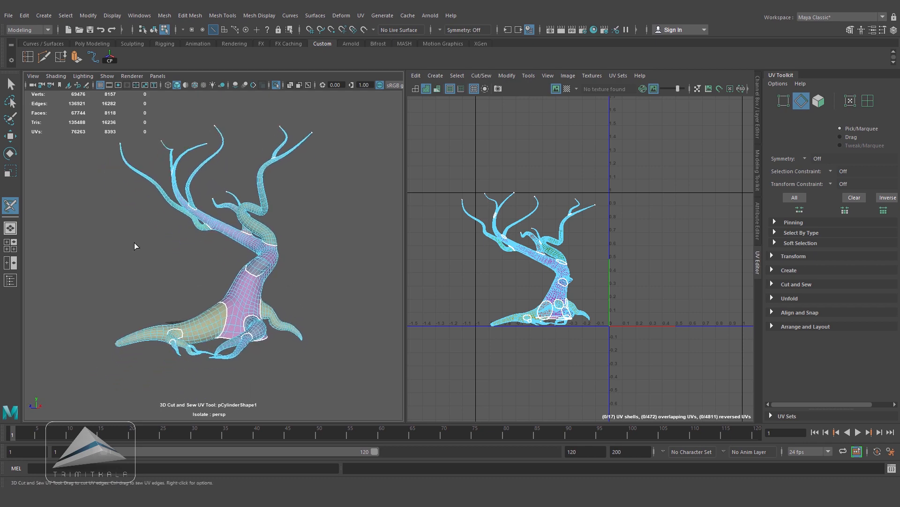
- Move the upper branch UV shells away from the trunk shell into empty UV space
right_drag(559, 274, 519, 262)
click(483, 229)
drag(483, 229, 408, 202)
click(495, 211)
click(521, 220)
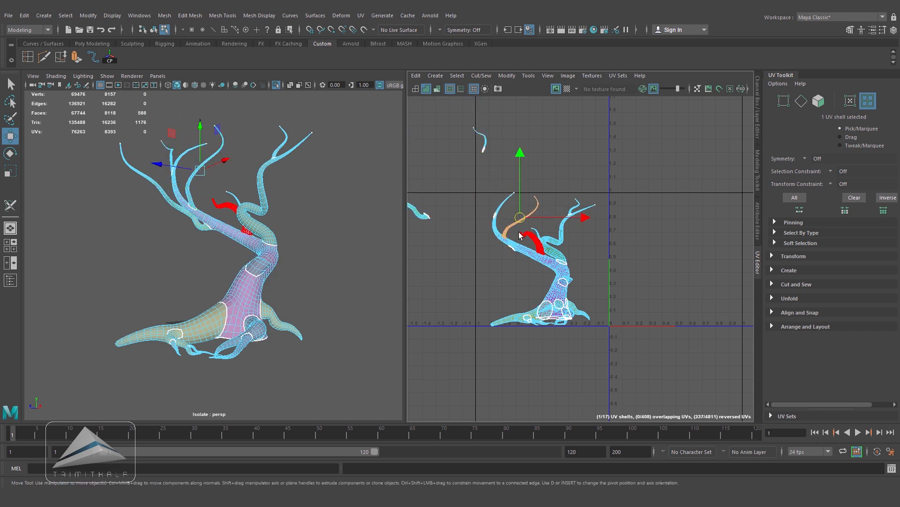
click(556, 246)
drag(566, 233, 640, 123)
- Move the trunk's UV shell clear of the remaining shells into an empty neighbouring UV tile
click(543, 264)
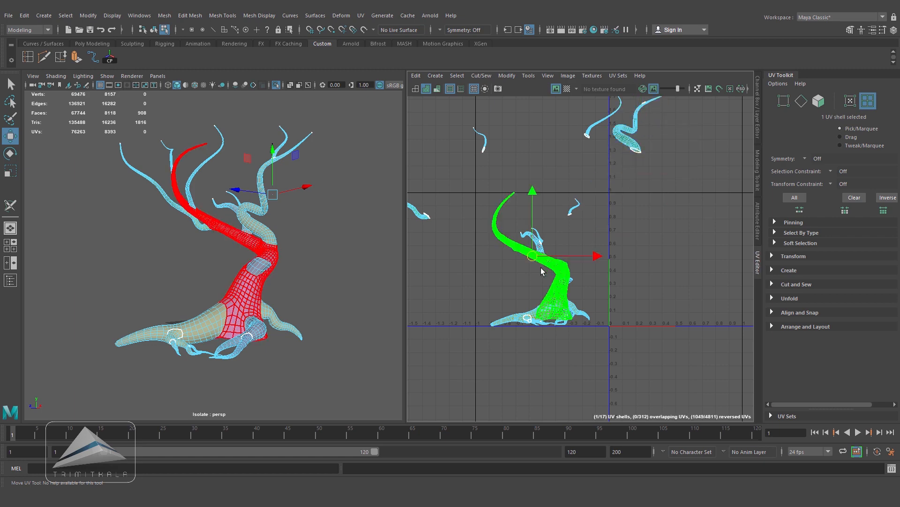
drag(532, 257, 707, 269)
alt+middle_drag(692, 290, 485, 279)
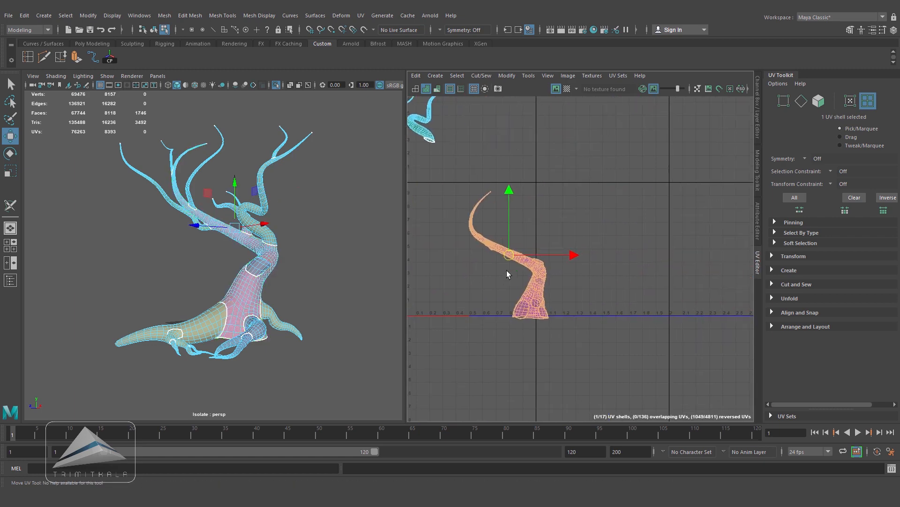
drag(549, 256, 621, 256)
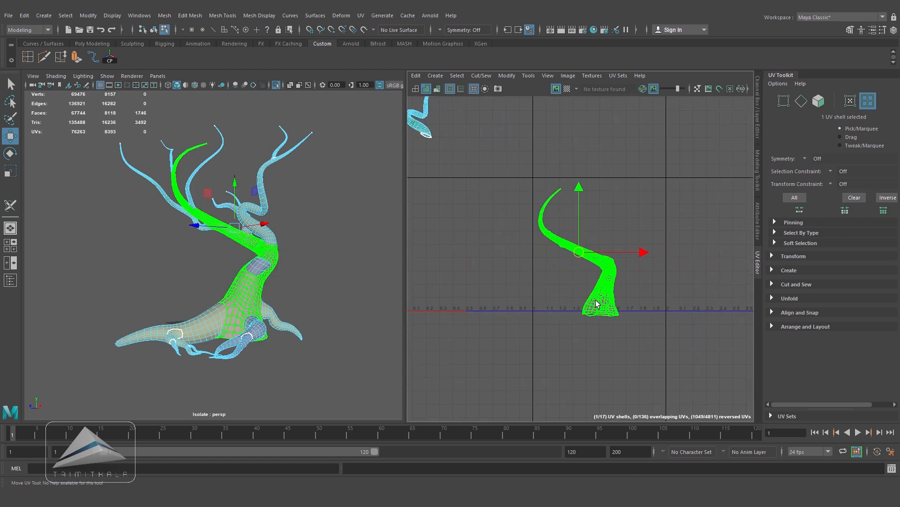
- Cut a lengthwise seam along the hidden side of the trunk and main limb down to the roots with the 3D Cut and Sew UV Tool
right_drag(250, 295, 306, 218)
alt+drag(256, 297, 302, 302)
alt+right_drag(302, 302, 304, 315)
alt+middle_drag(303, 315, 333, 318)
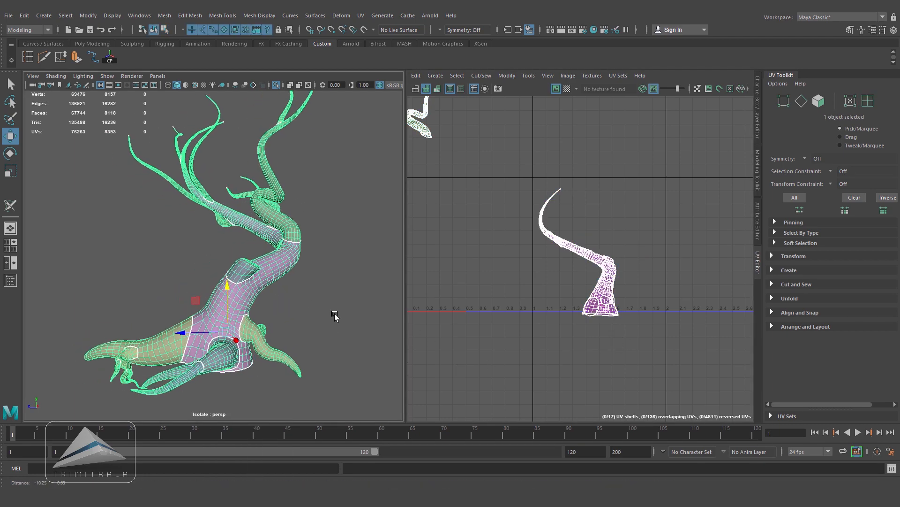
click(361, 15)
click(413, 222)
alt+drag(352, 275, 223, 303)
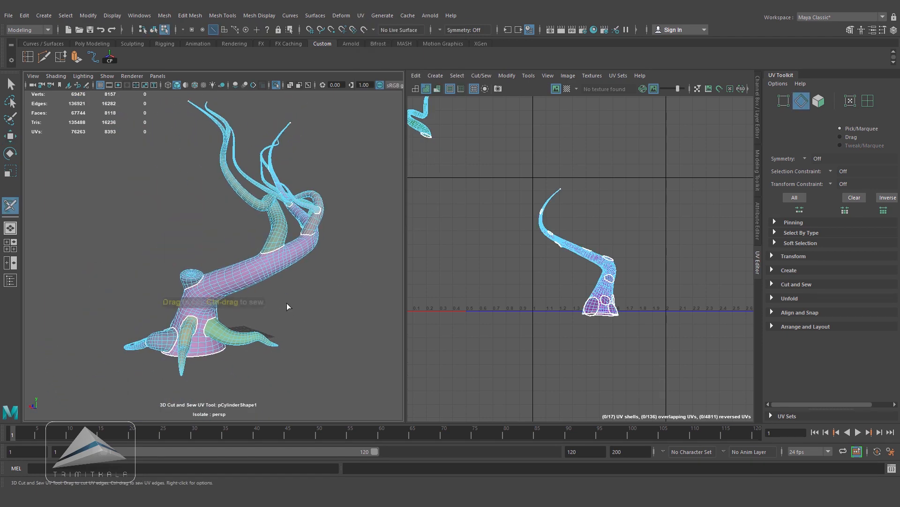
alt+right_drag(292, 308, 328, 286)
alt+drag(328, 285, 315, 262)
alt+middle_drag(314, 263, 319, 179)
alt+right_drag(229, 183, 257, 183)
alt+middle_drag(258, 182, 266, 213)
alt+right_drag(265, 213, 268, 215)
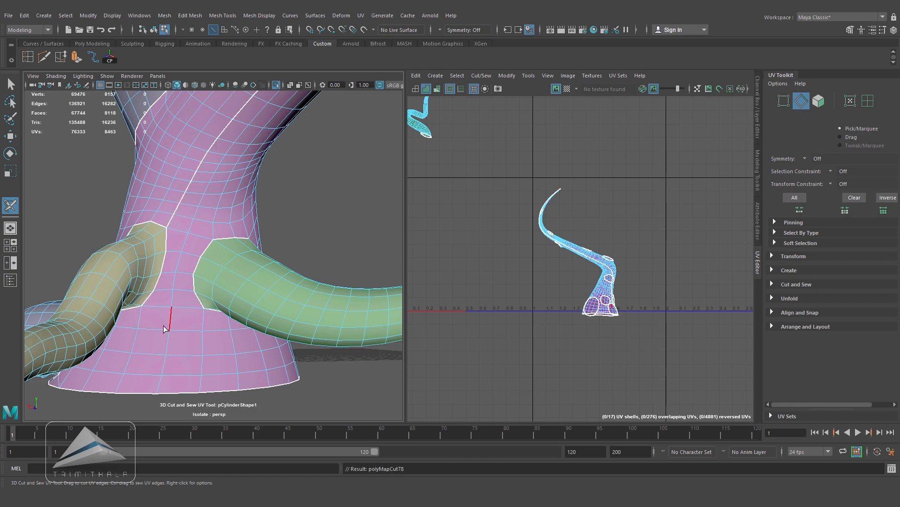
- Complete the lengthwise seam between the roots to the trunk's bottom rim and check its course along the limb
alt+right_drag(144, 322, 100, 282)
alt+middle_drag(101, 281, 111, 356)
alt+drag(227, 306, 305, 313)
alt+right_drag(305, 313, 280, 322)
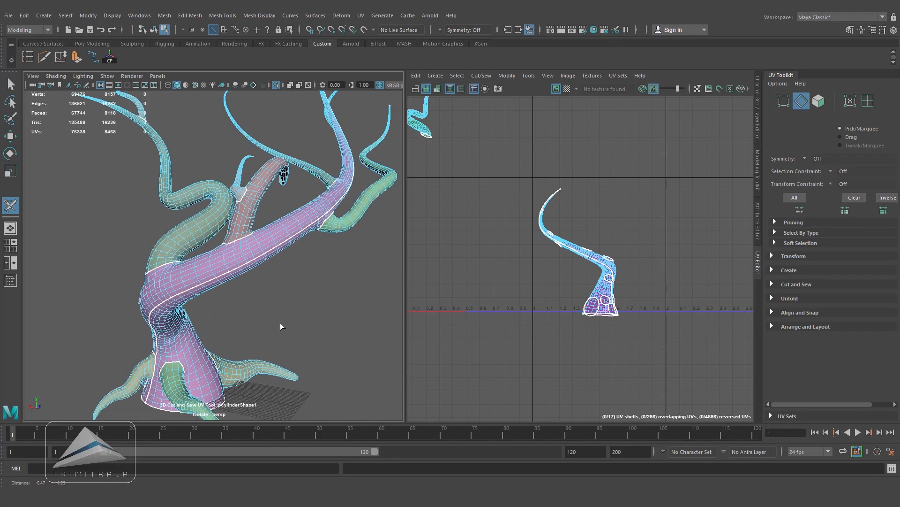
- Select all UVs of the trunk shell and unfold them
click(10, 136)
right_drag(606, 257, 647, 258)
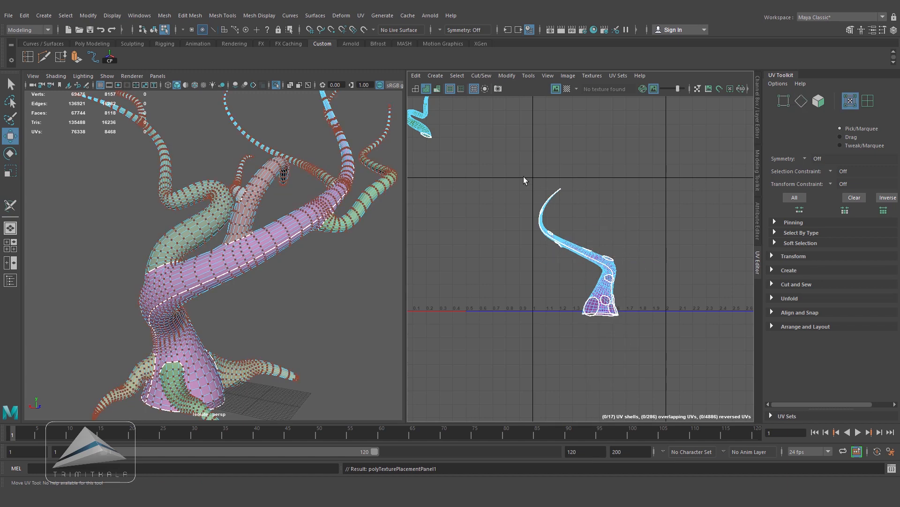
drag(608, 289, 670, 311)
alt+drag(277, 305, 311, 306)
click(777, 300)
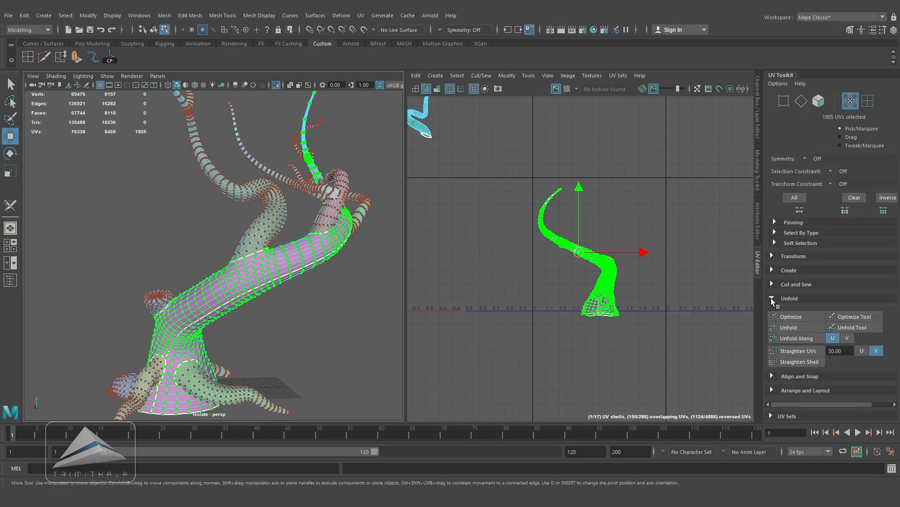
click(794, 331)
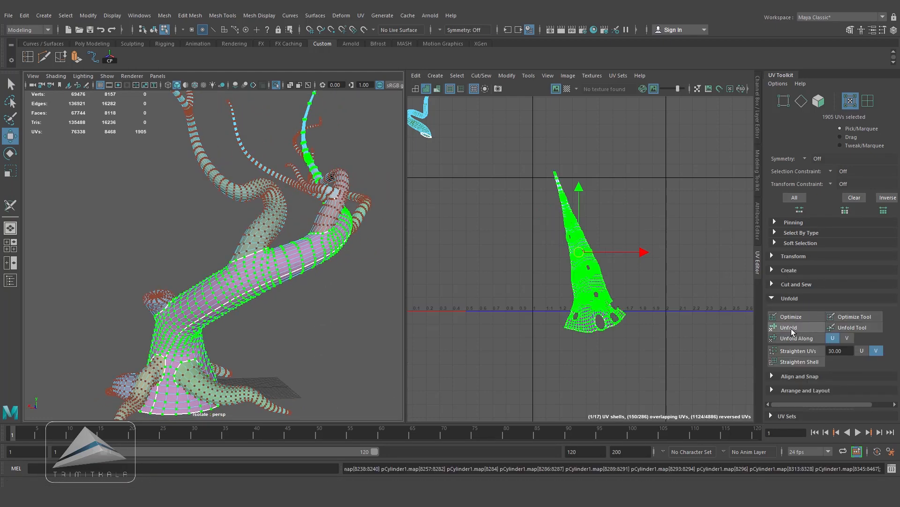
- Examine the unfolded trunk for distortion with the checker map, especially around the root bases
scroll(652, 286, up, 4)
click(567, 90)
scroll(396, 312, up, 4)
alt+drag(396, 312, 364, 328)
scroll(364, 328, down, 4)
alt+drag(228, 248, 296, 288)
click(566, 88)
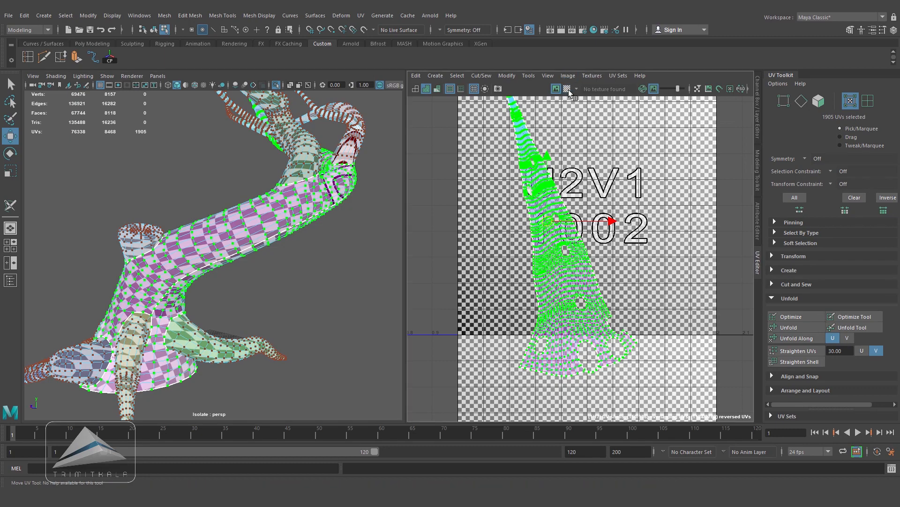
alt+drag(190, 315, 220, 312)
alt+right_drag(183, 305, 251, 295)
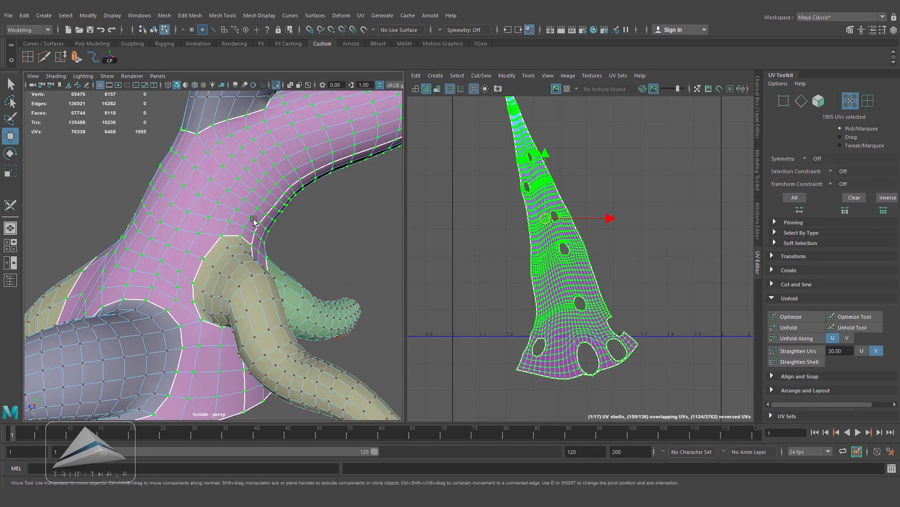
alt+middle_drag(366, 185, 418, 117)
click(566, 88)
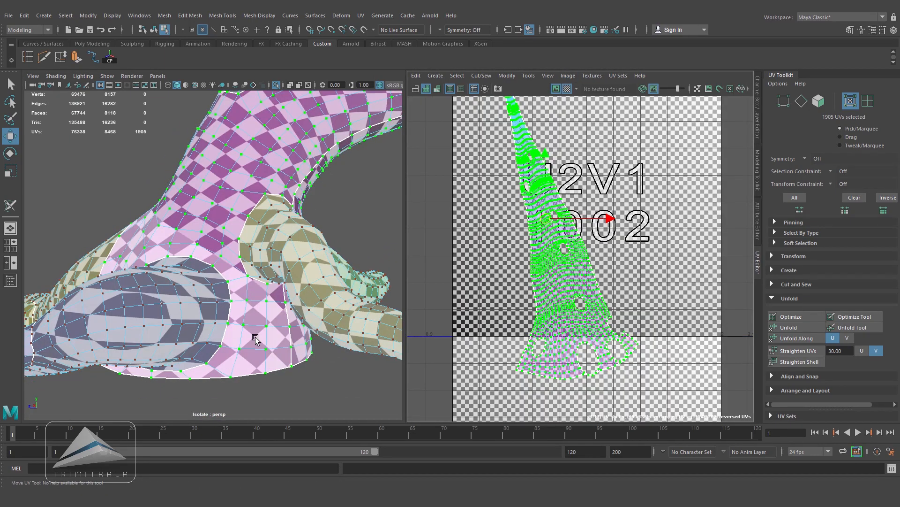
click(567, 89)
- Cut the thin UV strip between the large root hole and the trunk shell's lower border with the Cut UV Tool
alt+middle_drag(592, 356, 588, 260)
alt+right_drag(588, 261, 736, 326)
alt+middle_drag(643, 312, 554, 316)
alt+right_drag(554, 316, 563, 315)
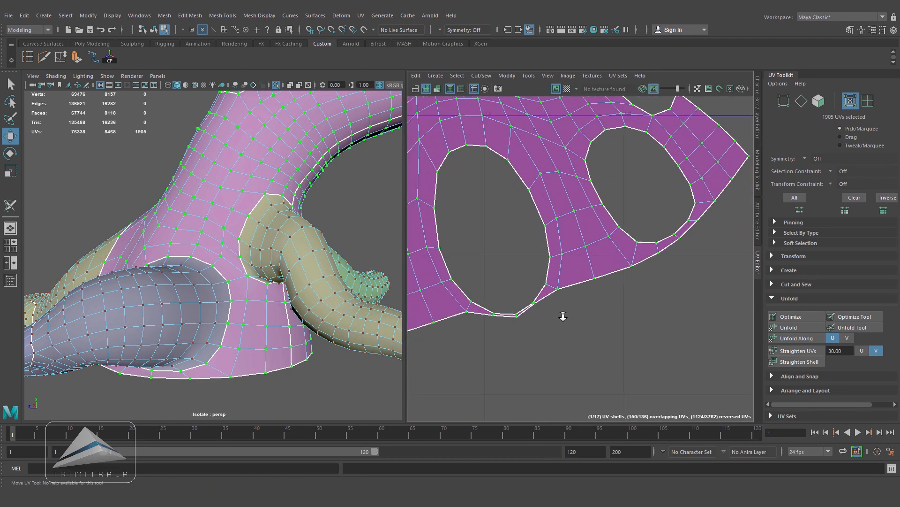
alt+middle_drag(562, 316, 581, 323)
right_drag(260, 157, 302, 143)
click(12, 206)
right_click(578, 260)
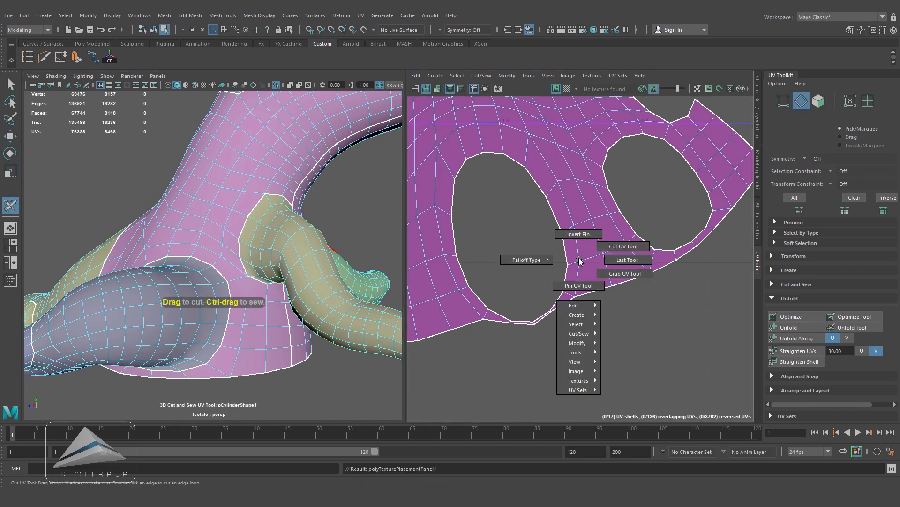
right_drag(579, 253, 579, 260)
alt+right_drag(561, 265, 640, 285)
alt+middle_drag(551, 321, 556, 243)
alt+right_drag(557, 244, 726, 286)
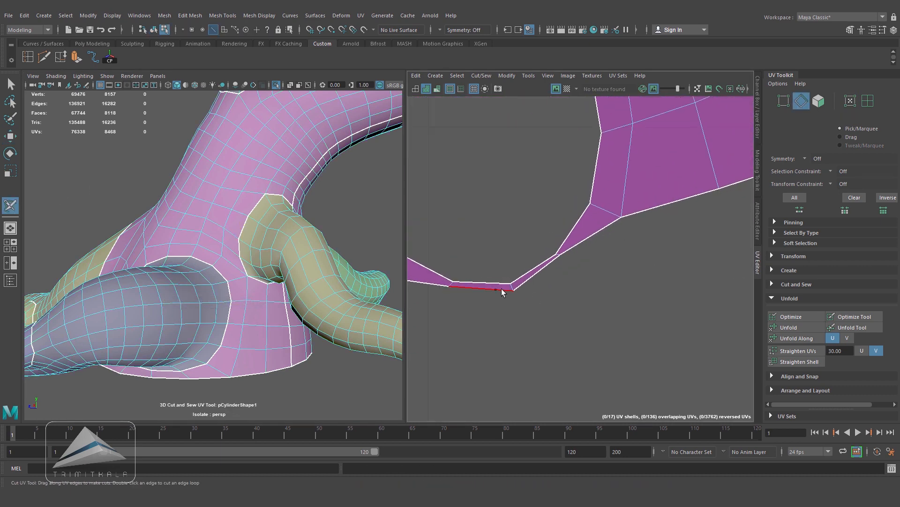
- Cut the narrow UV strip between the adjacent smaller root hole and the trunk shell's border
scroll(657, 274, down, 5)
alt+middle_drag(735, 223, 703, 269)
scroll(628, 234, up, 2)
click(619, 210)
scroll(568, 245, down, 4)
scroll(689, 263, down, 2)
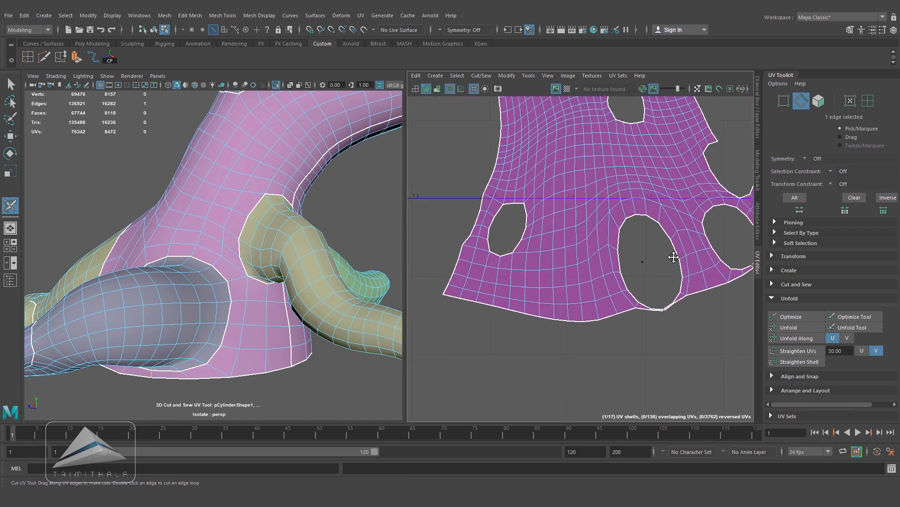
- Cut the UV edges joining the small root hole on the shell's opposite side to its outer border
scroll(642, 264, up, 2)
alt+middle_drag(642, 263, 712, 257)
scroll(536, 204, up, 2)
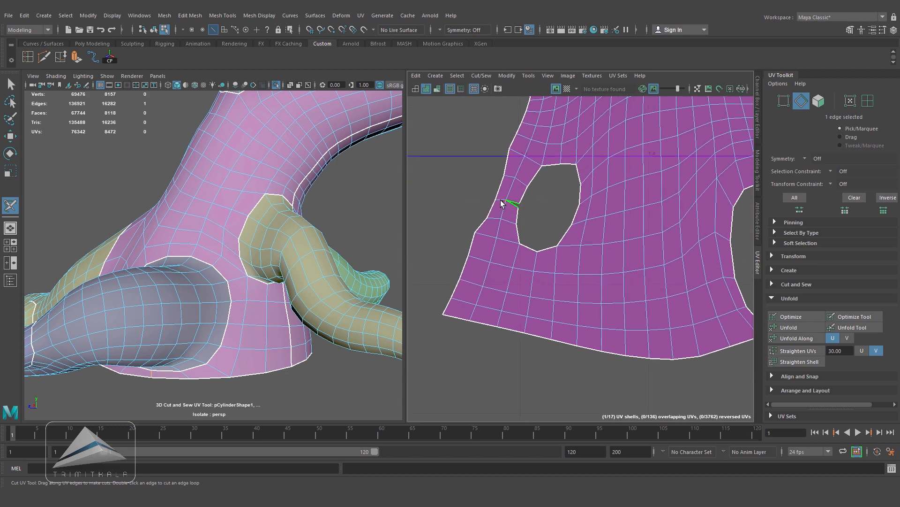
scroll(655, 239, down, 5)
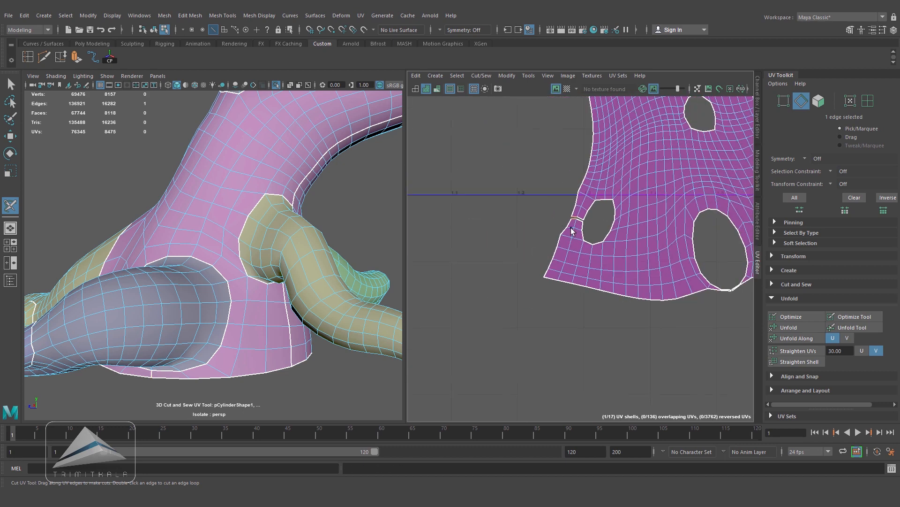
alt+middle_drag(605, 201, 554, 282)
alt+middle_drag(629, 186, 589, 202)
scroll(575, 272, down, 1)
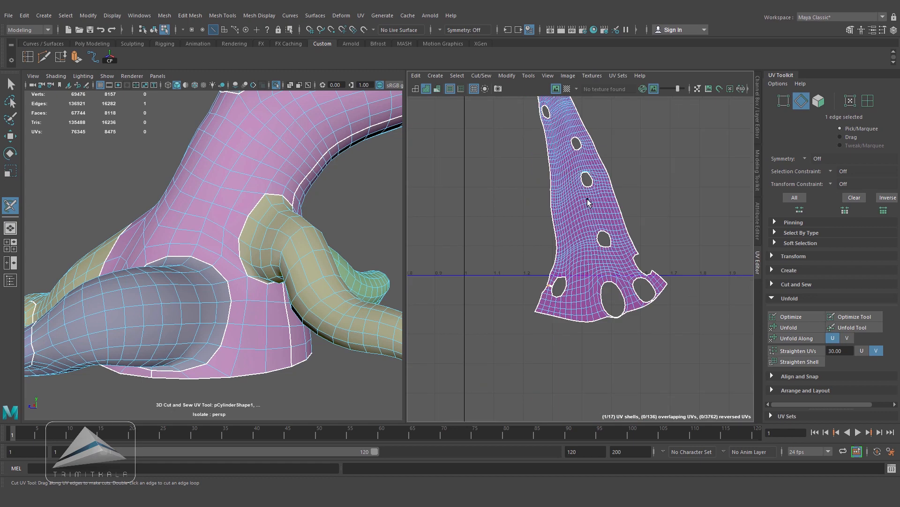
- Unfold the whole trunk shell with its opened root holes and check the result with the checker map
right_drag(569, 222, 609, 211)
scroll(616, 189, down, 3)
drag(690, 323, 691, 323)
click(799, 328)
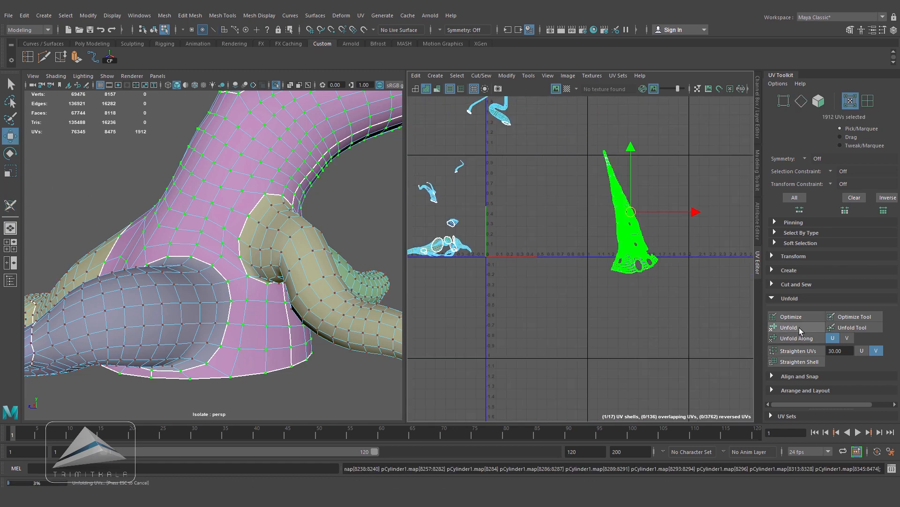
scroll(715, 310, up, 5)
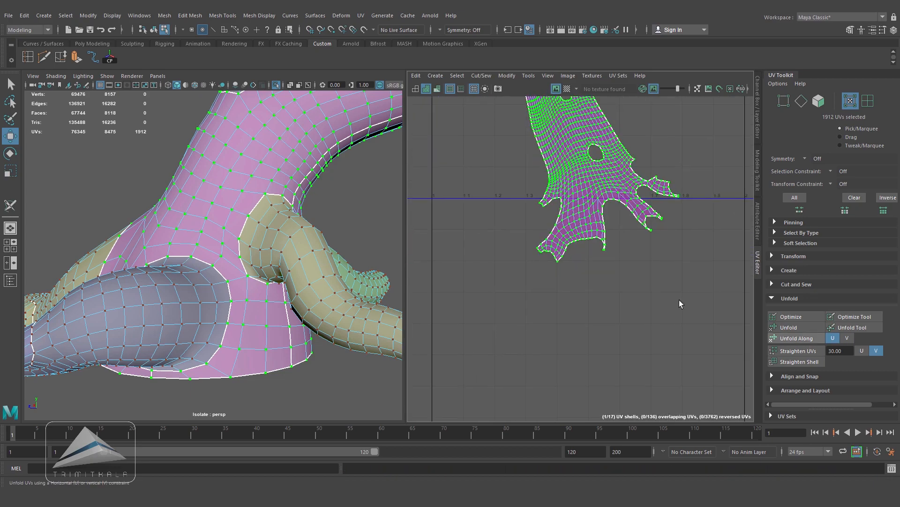
click(567, 89)
alt+drag(202, 338, 160, 255)
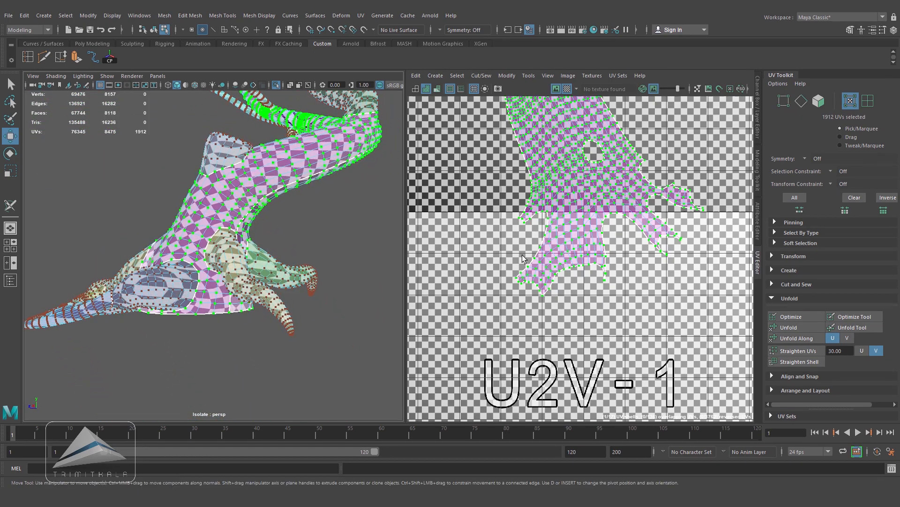
- Try unfolding only the UVs of the trunk's base, extending the selection slightly up the trunk
click(567, 89)
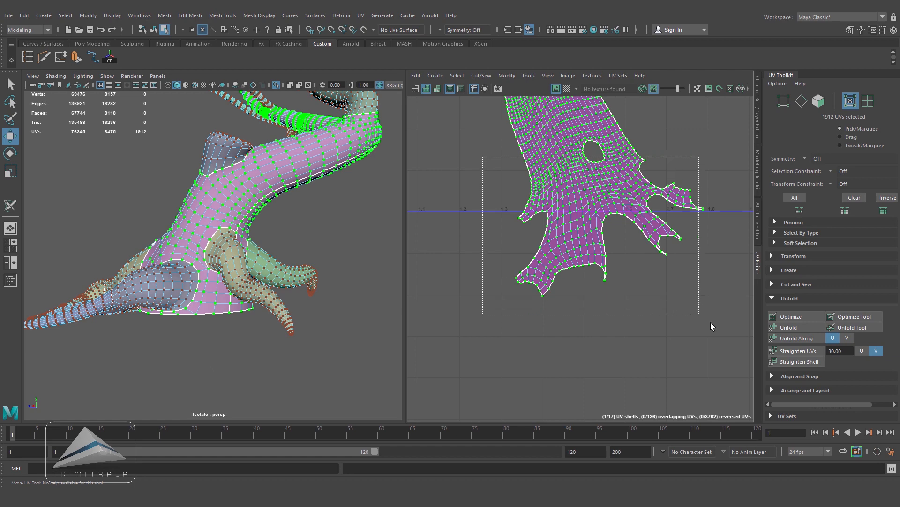
drag(711, 323, 711, 324)
click(793, 328)
drag(468, 125, 734, 322)
click(793, 327)
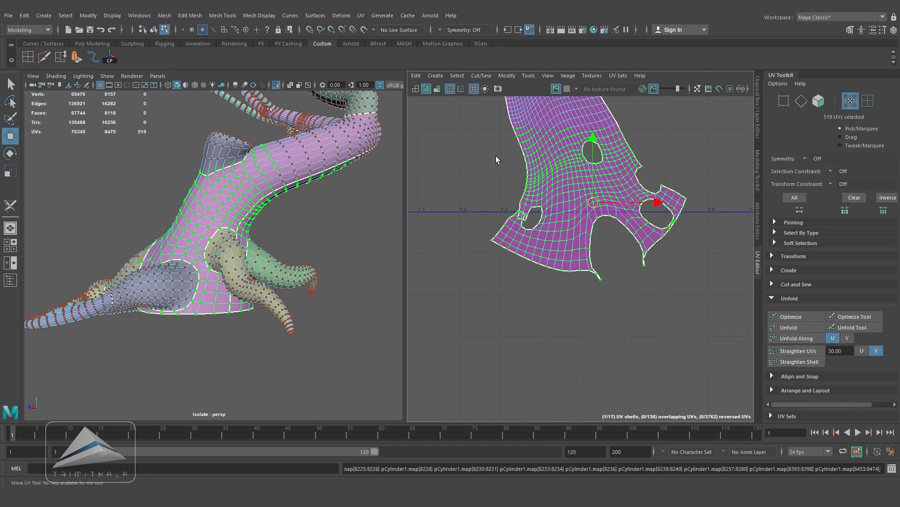
shift+drag(468, 113, 595, 275)
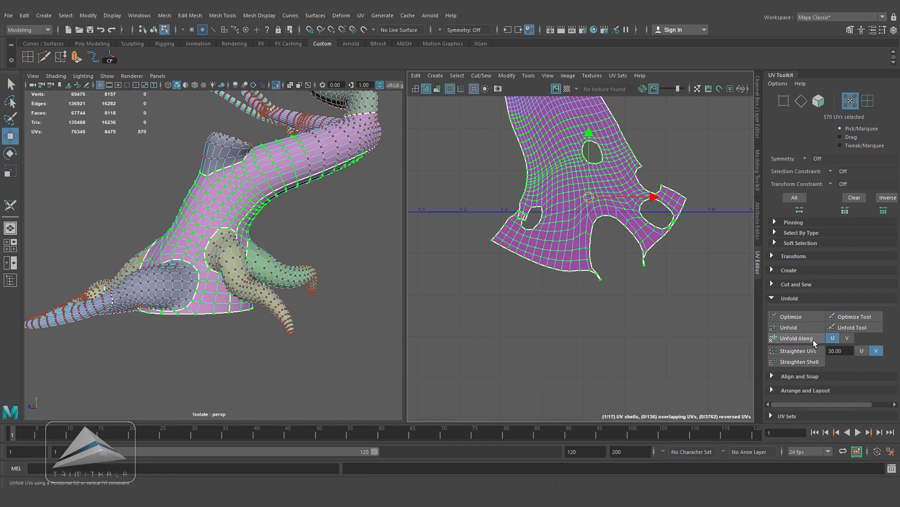
click(796, 327)
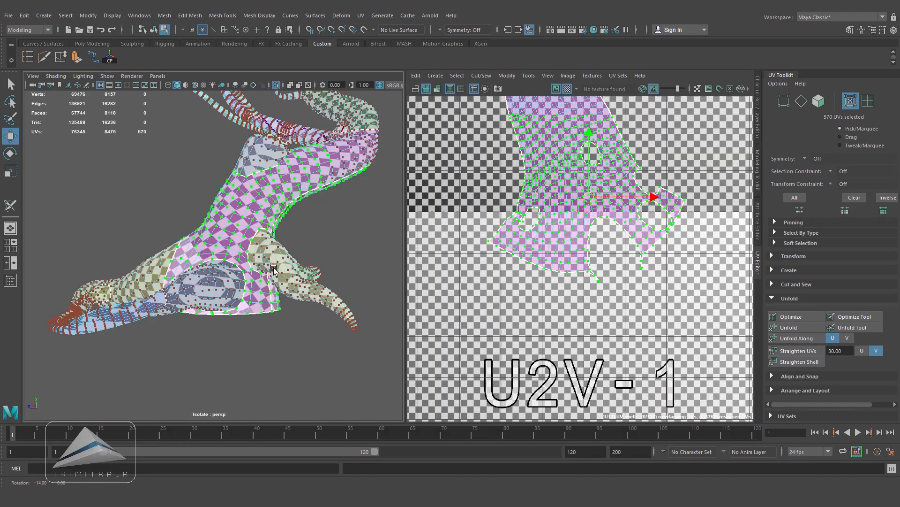
- Select all UVs of the trunk shell and unfold the entire shell again with the checker map displayed
alt+drag(262, 281, 140, 269)
scroll(616, 316, down, 3)
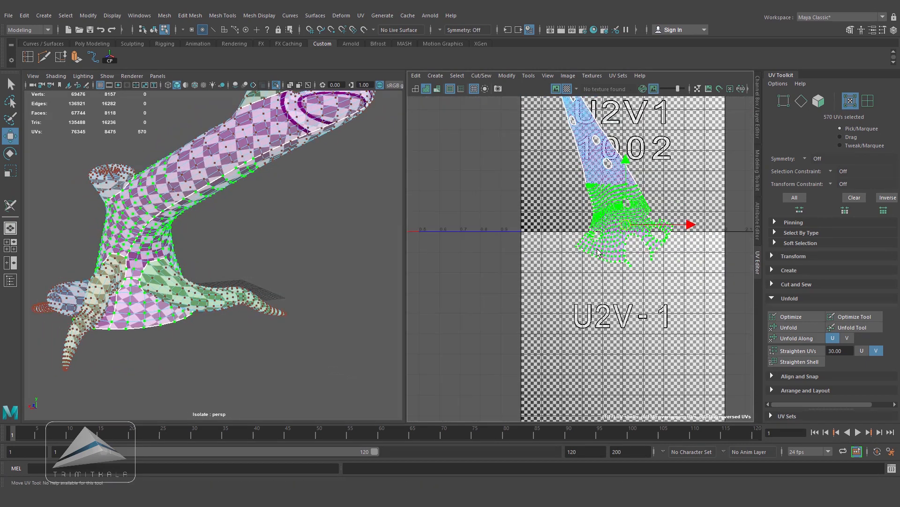
scroll(615, 315, down, 2)
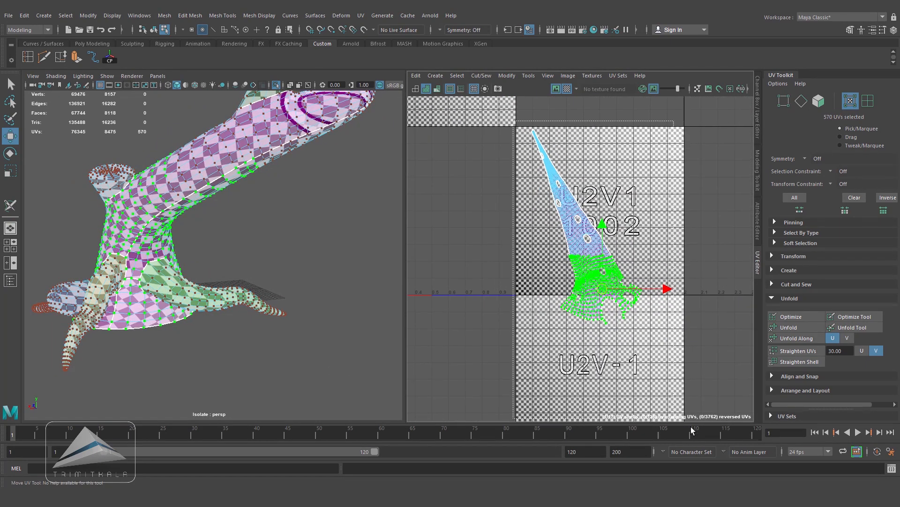
drag(674, 421, 676, 422)
click(789, 327)
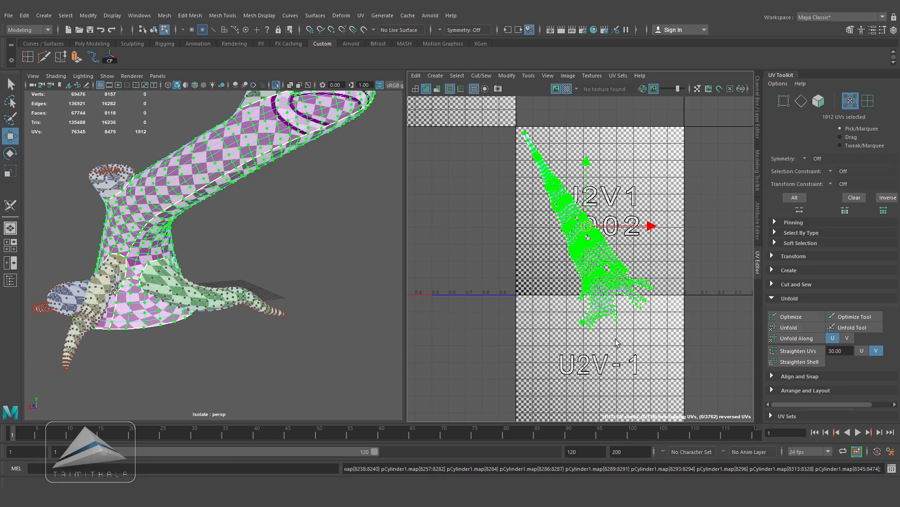
- Optimize the trunk shell's UVs repeatedly to even out the checker pattern
alt+drag(281, 313, 307, 310)
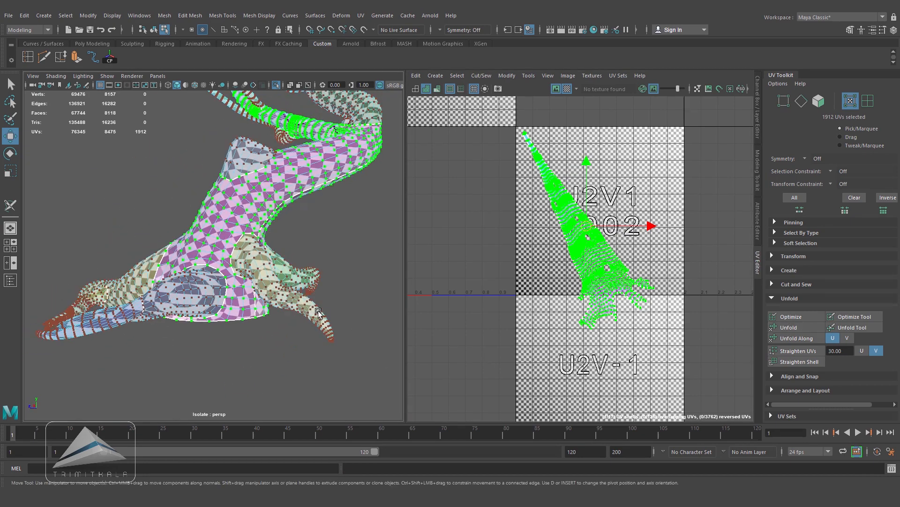
scroll(574, 322, up, 1)
alt+right_drag(627, 336, 660, 278)
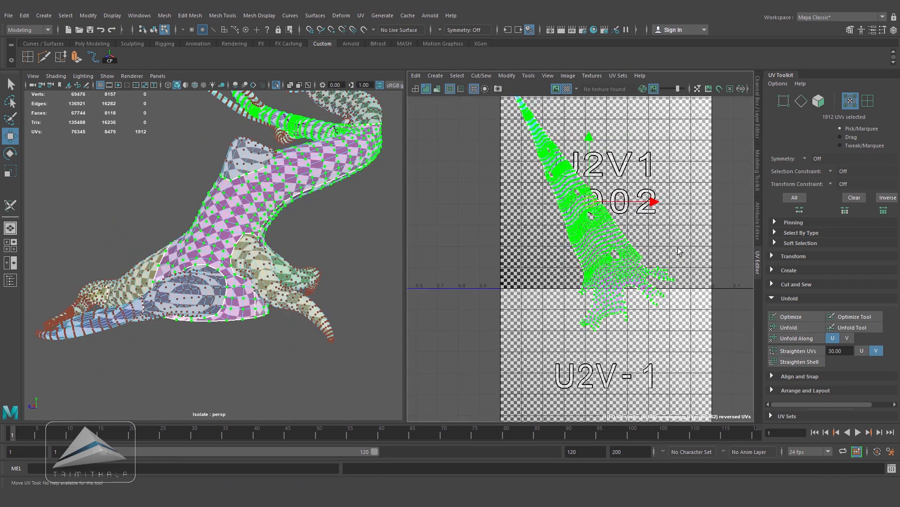
click(792, 317)
click(792, 317)
click(791, 317)
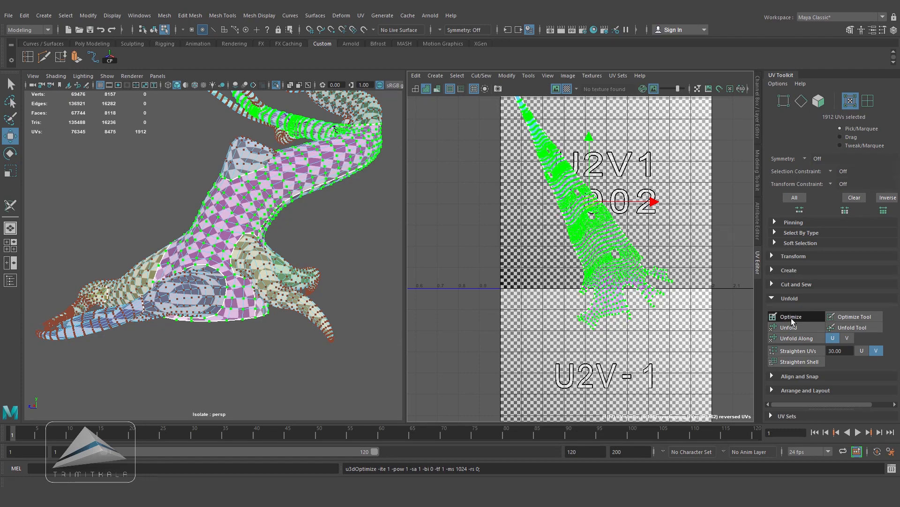
click(792, 317)
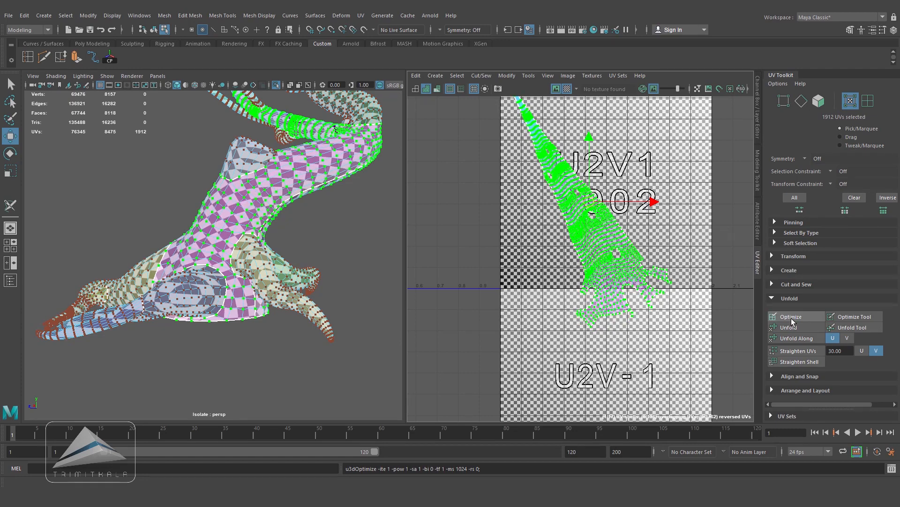
- Turn off the checker map and move the trunk's UV shell farther away from the remaining root and branch shells
alt+drag(308, 362, 328, 266)
right_drag(288, 238, 330, 238)
click(566, 90)
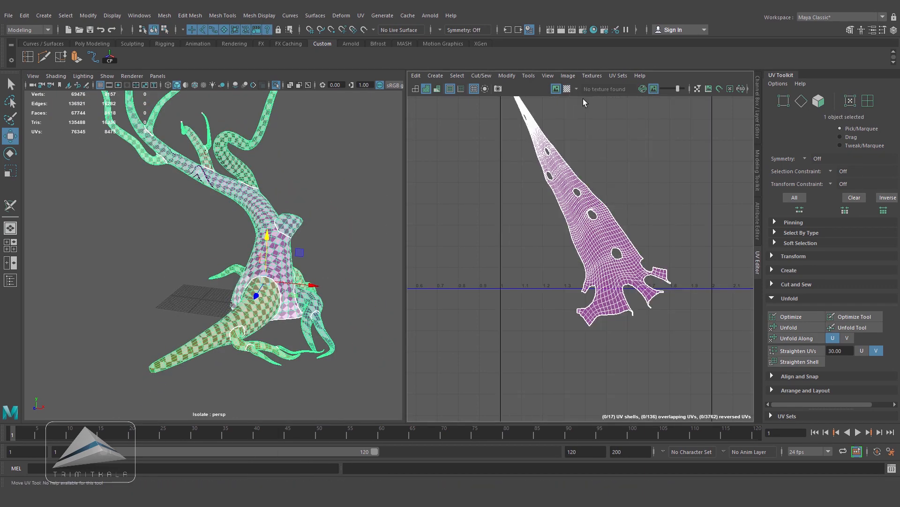
alt+right_drag(661, 244, 580, 185)
alt+middle_drag(580, 186, 575, 204)
right_drag(587, 205, 616, 206)
drag(734, 353, 737, 357)
drag(612, 239, 710, 160)
alt+right_drag(596, 239, 500, 237)
alt+middle_drag(500, 237, 562, 263)
- Return the tree to object mode and start the 3D Cut and Sew UV Tool for the roots
alt+drag(320, 270, 291, 287)
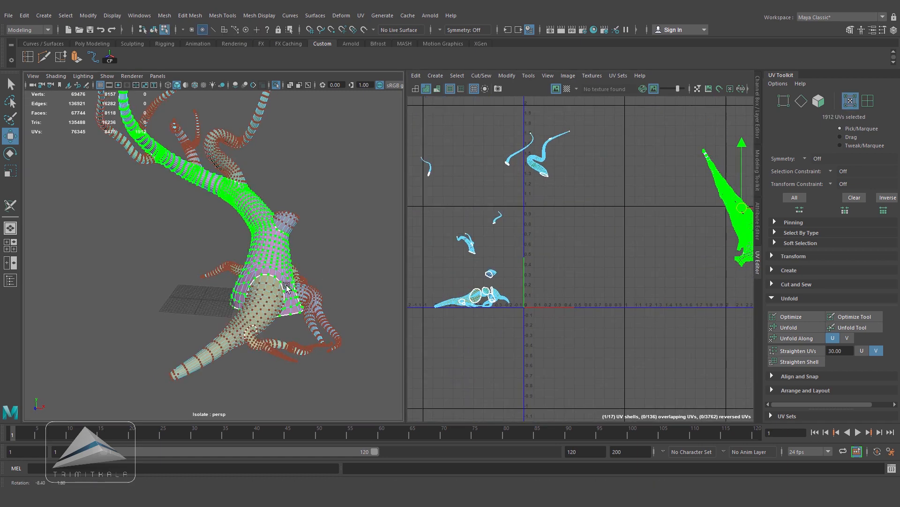
alt+right_drag(292, 287, 301, 263)
alt+middle_drag(323, 308, 308, 259)
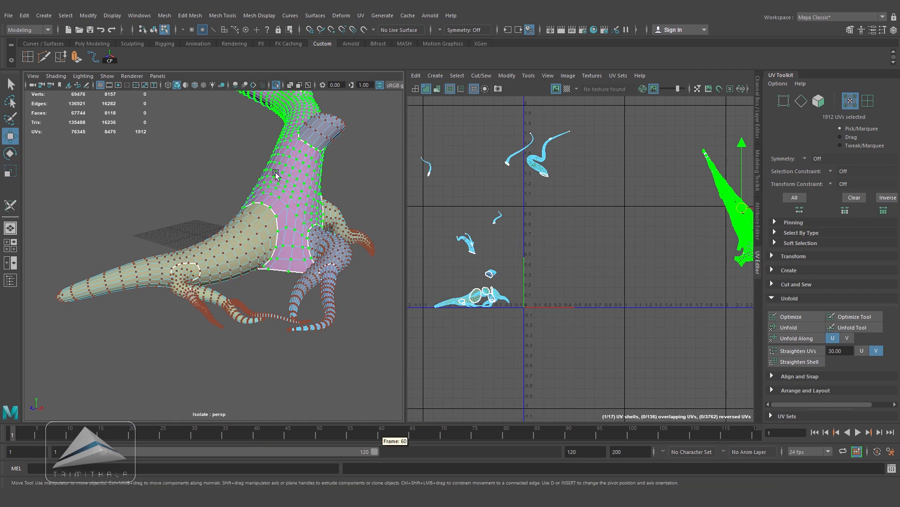
alt+drag(260, 284, 231, 274)
right_drag(243, 231, 289, 216)
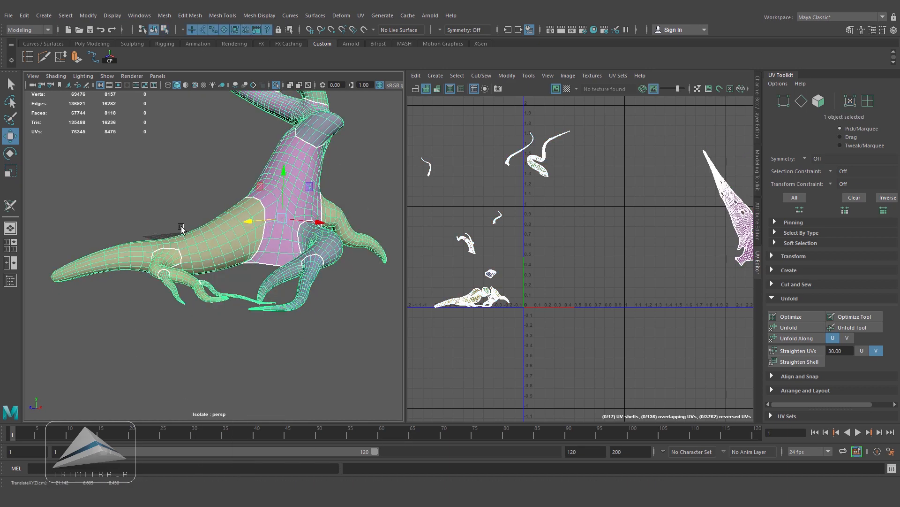
click(361, 15)
click(390, 198)
- Cut a lengthwise UV seam along the underside of the large root, starting from its base at the trunk
alt+drag(234, 244, 285, 216)
alt+right_drag(285, 216, 300, 224)
alt+drag(297, 220, 314, 215)
click(299, 238)
key(ctrl+z)
click(354, 205)
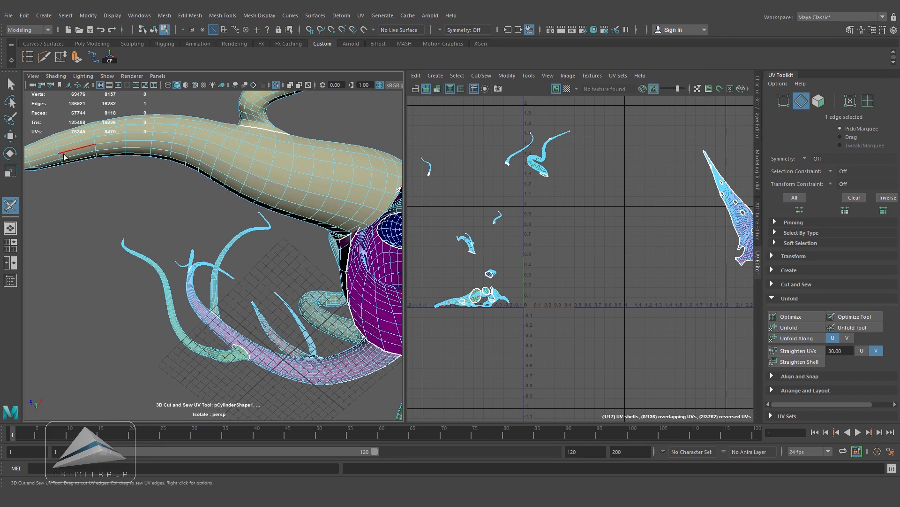
alt+drag(64, 157, 88, 166)
alt+drag(214, 198, 309, 204)
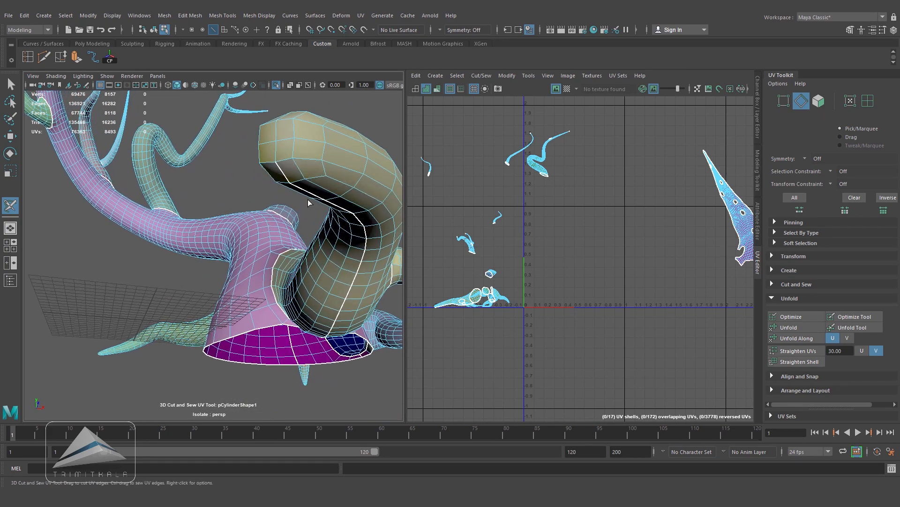
- Complete the large root's seam at the tip, including the edges around its end
click(294, 136)
alt+drag(295, 136, 318, 144)
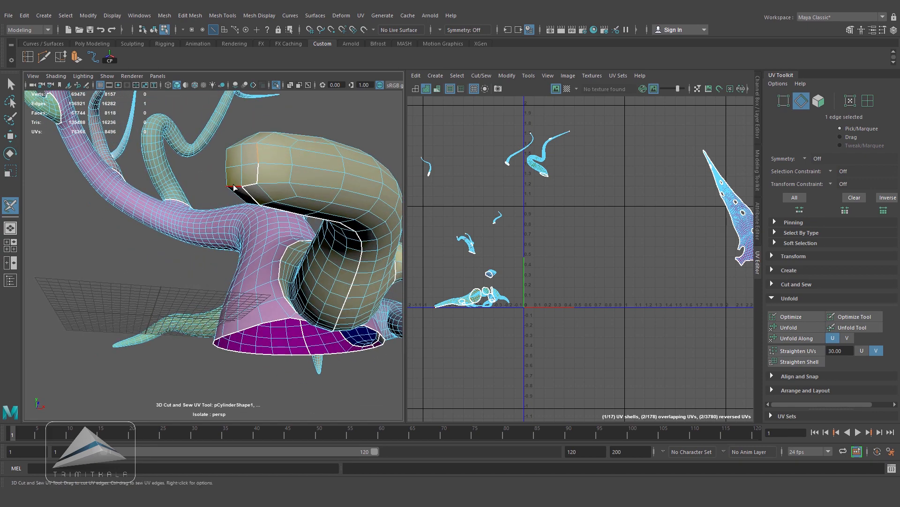
click(240, 172)
alt+drag(241, 173, 251, 192)
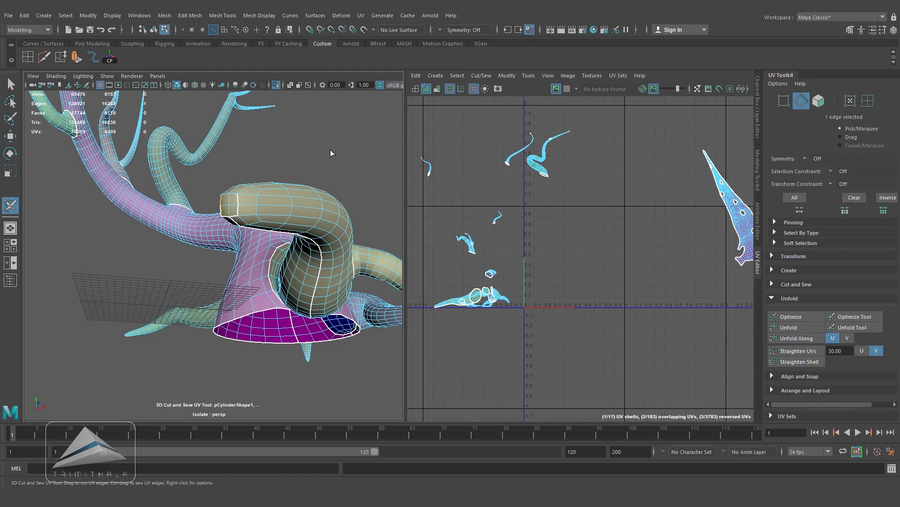
- Cut a lengthwise seam along the secondary root branching off the large root, down to its pointed tip
alt+drag(349, 230, 262, 203)
alt+middle_drag(261, 203, 264, 271)
alt+right_drag(264, 271, 265, 274)
alt+drag(264, 274, 204, 241)
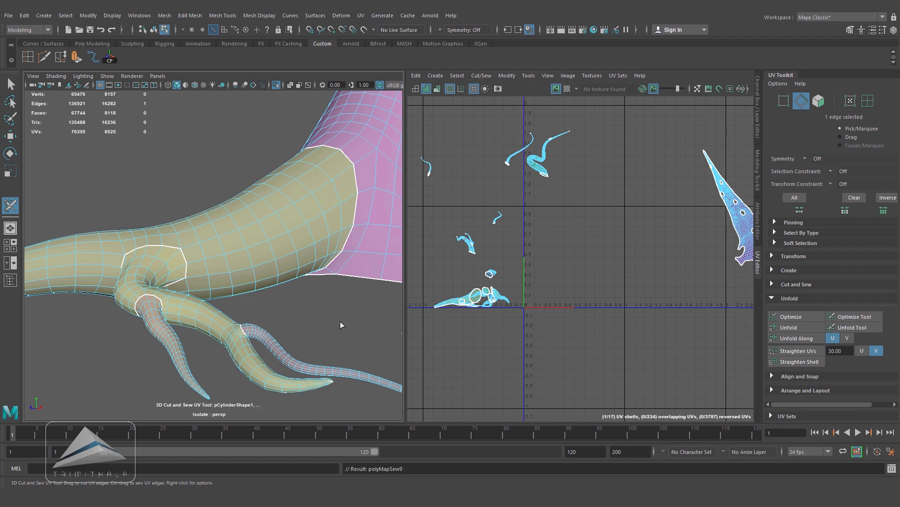
alt+drag(341, 322, 274, 311)
alt+right_drag(275, 311, 302, 313)
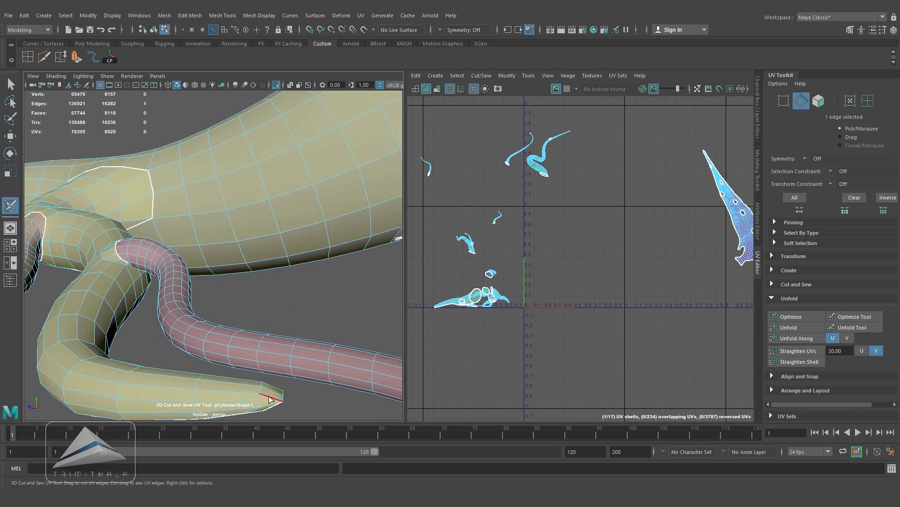
alt+drag(287, 342, 287, 342)
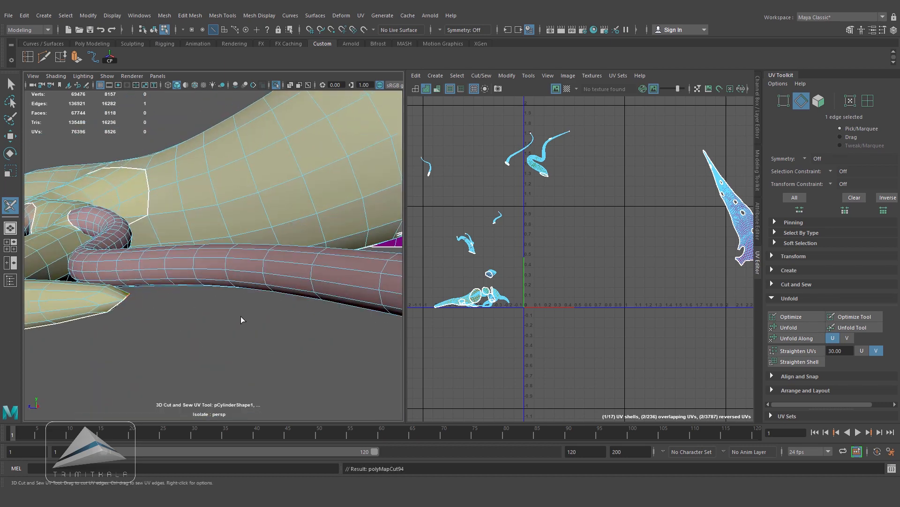
- Cut a lengthwise seam through the short offshoot of the secondary root, from its base to its tip
alt+right_drag(211, 314, 251, 305)
alt+drag(252, 305, 262, 244)
alt+middle_drag(263, 243, 238, 299)
alt+right_drag(238, 299, 297, 235)
alt+middle_drag(297, 235, 161, 260)
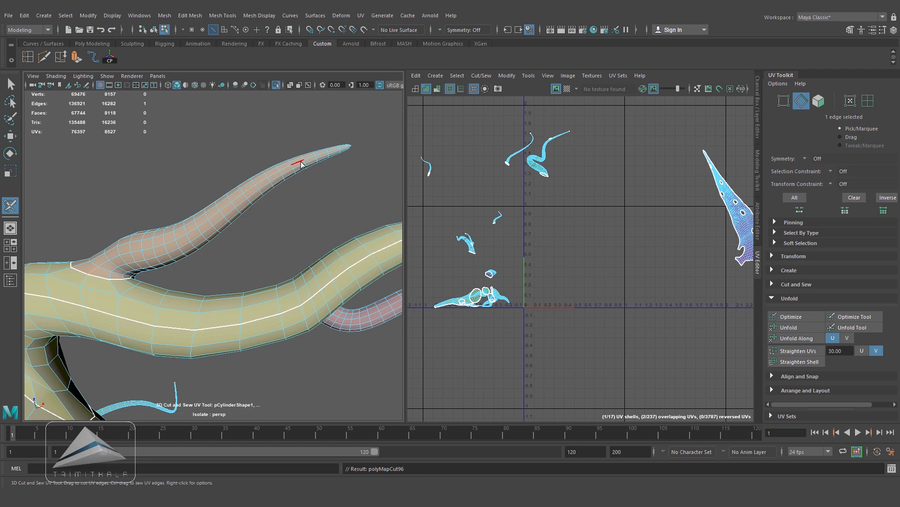
alt+drag(331, 182, 305, 197)
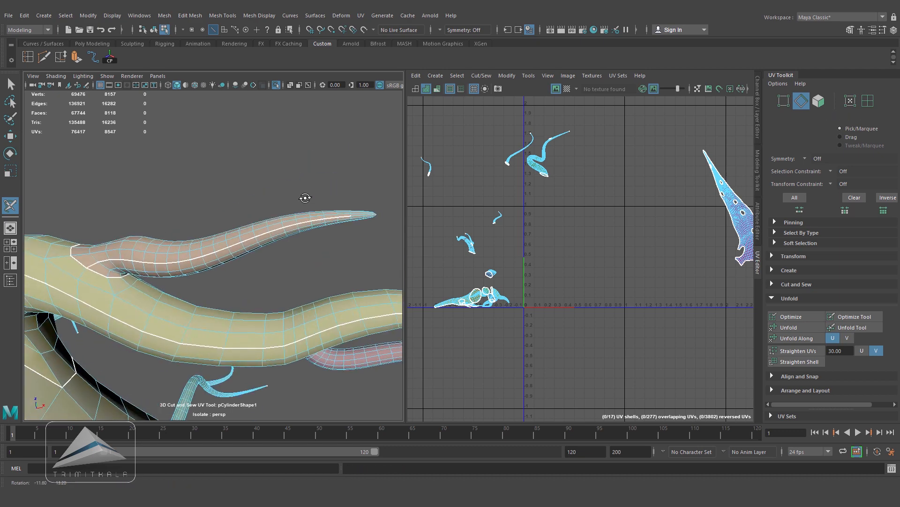
alt+right_drag(188, 237, 215, 240)
alt+middle_drag(215, 239, 184, 262)
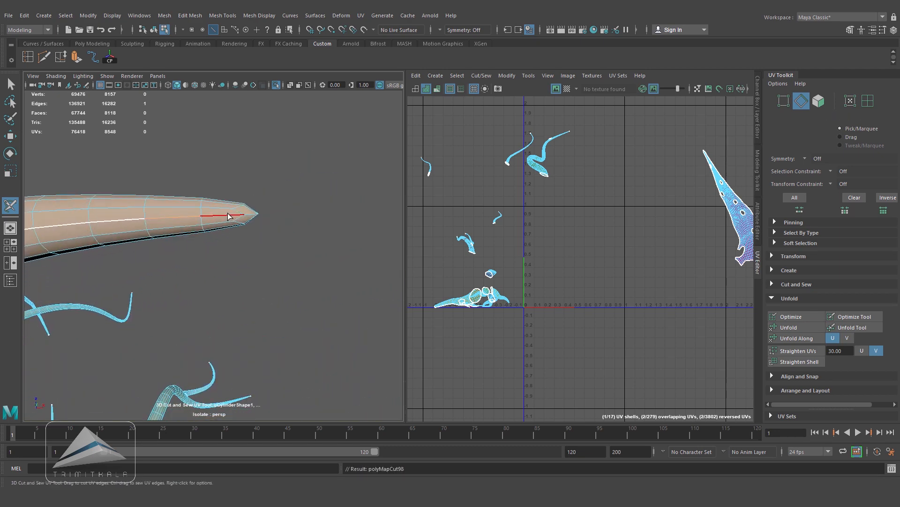
alt+right_drag(320, 242, 230, 282)
alt+middle_drag(229, 319, 225, 306)
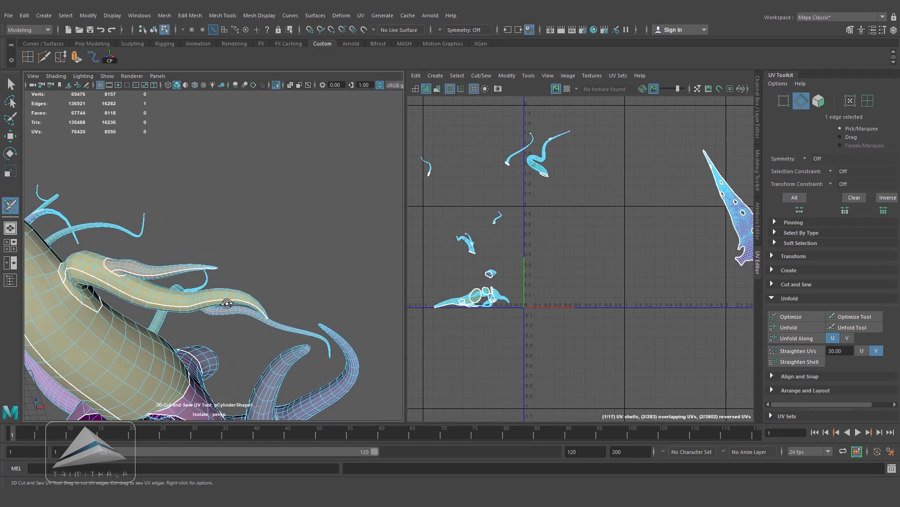
- Cut the first stretch of a lengthwise seam along the long thin offshoot root, starting at its base
alt+drag(225, 306, 266, 305)
alt+right_drag(155, 328, 185, 335)
alt+middle_drag(185, 336, 143, 262)
mouse_move(143, 262)
alt+mouse_down()
mouse_move(155, 209)
mouse_move(136, 230)
mouse_move(155, 253)
alt+mouse_up()
alt+right_drag(154, 253, 188, 263)
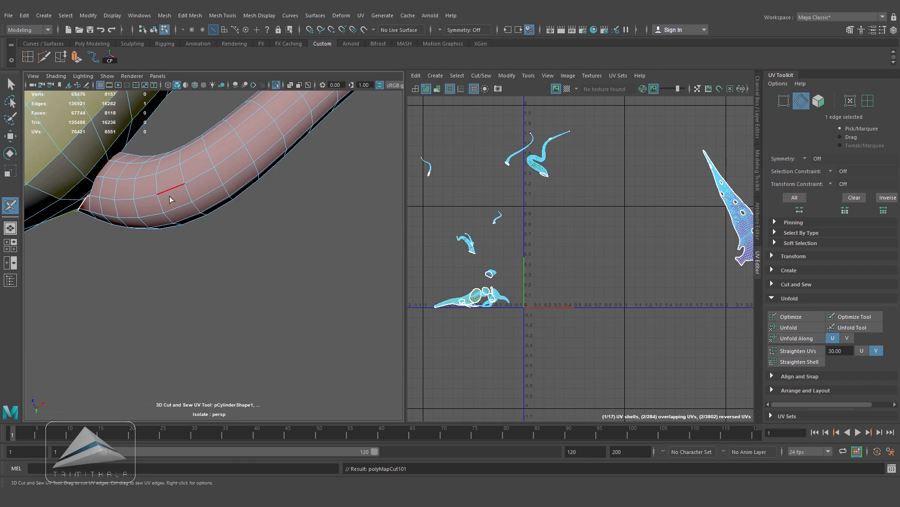
double_click(288, 110)
key(ctrl+z)
shift+double_click(300, 100)
alt+middle_drag(301, 100, 171, 299)
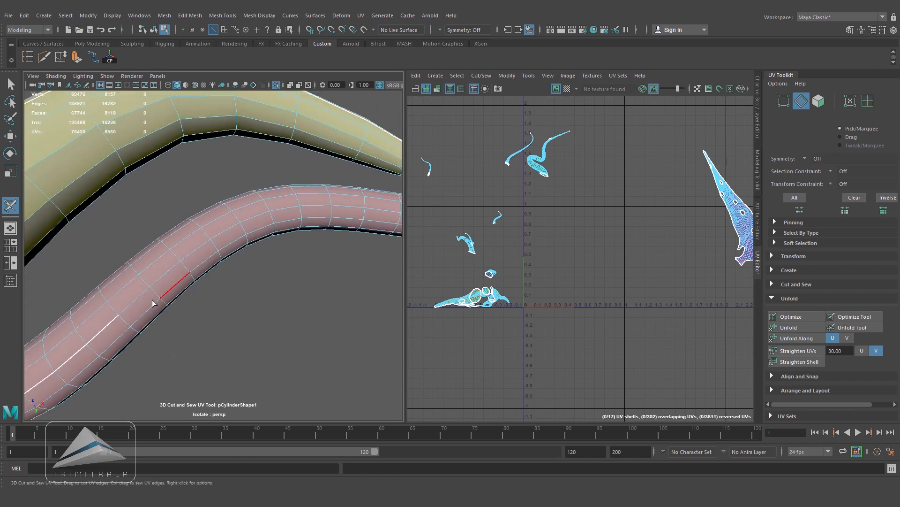
- Extend the long thin root's seam along its bends all the way to the tip
alt+middle_drag(320, 222, 189, 261)
shift+double_click(283, 263)
alt+middle_drag(283, 263, 151, 286)
shift+double_click(359, 244)
alt+middle_drag(318, 269, 96, 250)
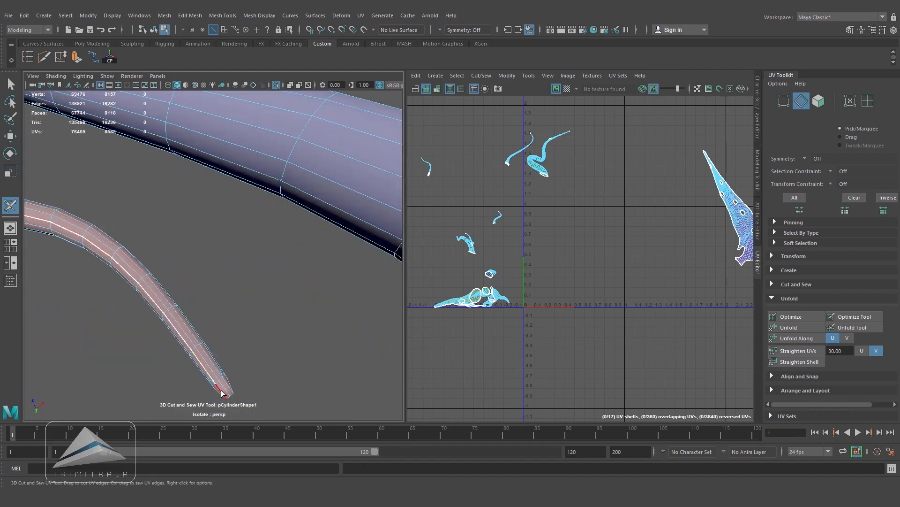
shift+double_click(231, 398)
alt+right_drag(230, 399, 131, 297)
- Cut a lengthwise seam along the thick forked root on the other side of the trunk's base
alt+drag(131, 297, 271, 250)
shift+double_click(234, 273)
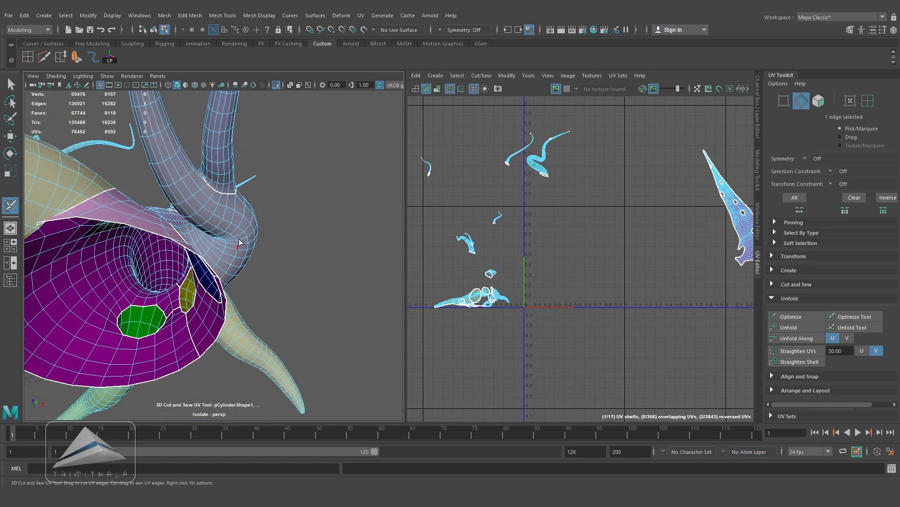
alt+drag(218, 184, 181, 181)
click(181, 181)
shift+double_click(173, 128)
alt+drag(173, 127, 212, 323)
right_drag(193, 319, 212, 284)
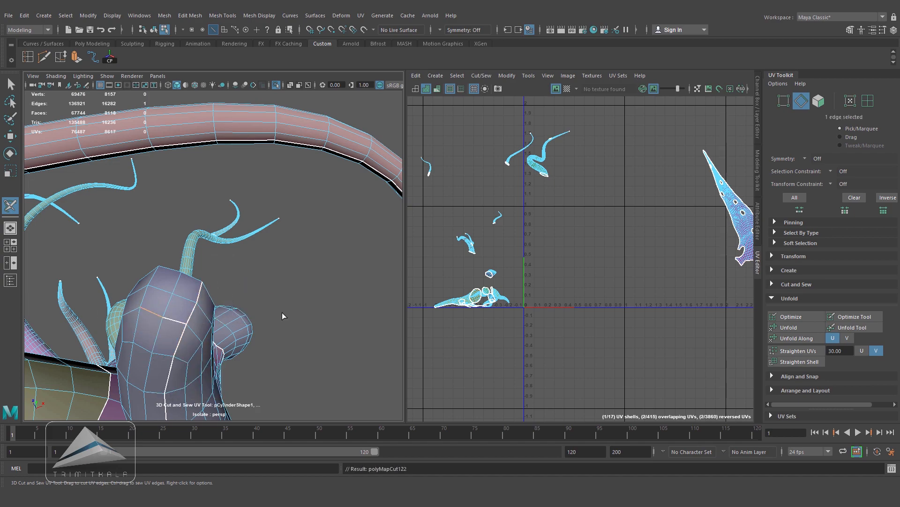
- Cut a seam along the curved offshoot of the forked root, from its junction toward its tip
alt+drag(280, 310, 241, 239)
click(209, 202)
alt+drag(209, 202, 237, 281)
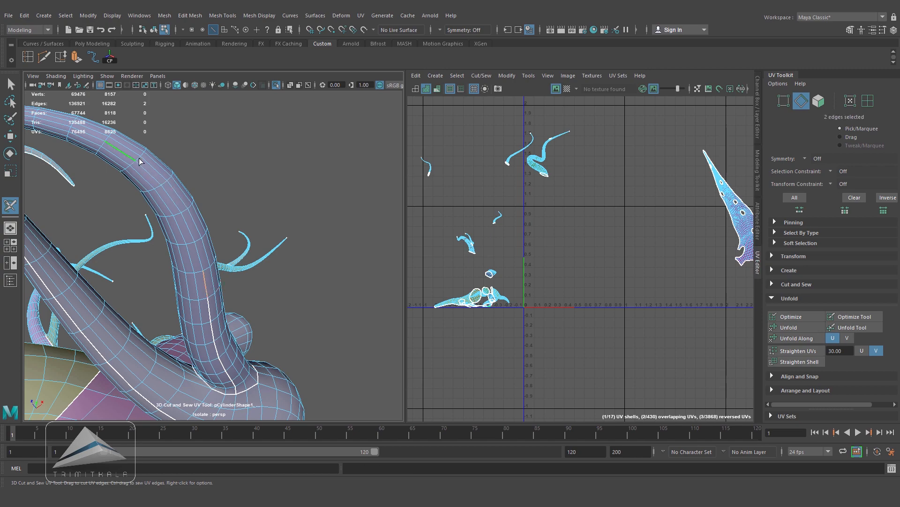
click(139, 158)
alt+drag(138, 158, 241, 277)
click(170, 264)
- Cut a seam up the tapered root beside the trunk, from its base ring to its tip
alt+drag(170, 264, 98, 301)
click(304, 366)
alt+right_drag(98, 300, 128, 317)
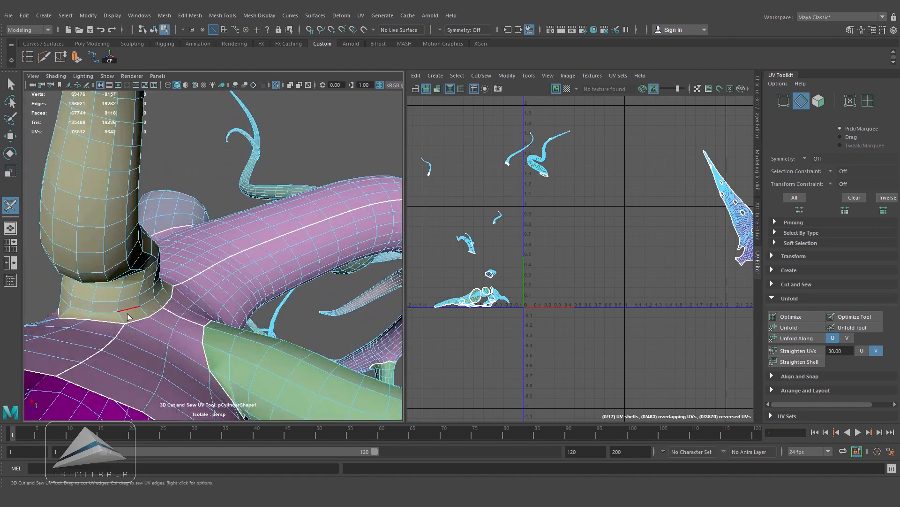
shift+double_click(110, 162)
alt+middle_drag(110, 162, 145, 319)
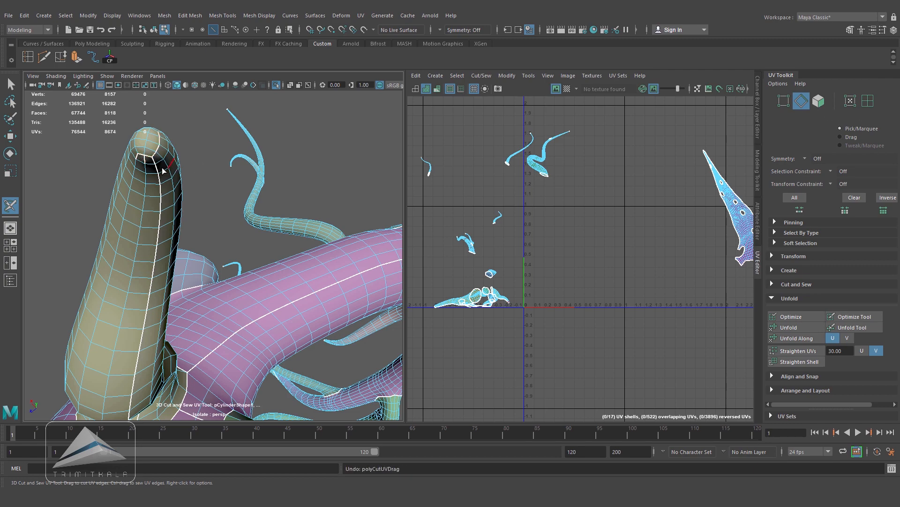
click(140, 157)
alt+drag(140, 156, 180, 279)
alt+right_drag(181, 279, 253, 277)
- Cut a seam along the next uncut root at the trunk's base
shift+double_click(178, 100)
alt+middle_drag(178, 99, 180, 344)
alt+drag(347, 159, 205, 226)
shift+double_click(221, 116)
click(92, 255)
click(49, 277)
scroll(89, 269, down, 5)
- Reselect the tree, resume the 3D Cut and Sew UV Tool, and cut a lengthwise seam on the first uncut branch
key(w)
click(284, 261)
scroll(243, 201, up, 8)
key(F8)
key(y)
double_click(120, 209)
key(ctrl+z)
double_click(187, 217)
mouse_move(234, 254)
alt+mouse_down()
mouse_move(173, 225)
mouse_move(266, 251)
mouse_move(238, 261)
alt+mouse_up()
double_click(173, 227)
- Cut lengthwise seams along the following branches up to their tips
scroll(237, 261, down, 10)
alt+middle_drag(241, 244, 273, 270)
scroll(281, 227, up, 3)
double_click(278, 229)
scroll(300, 211, up, 8)
double_click(310, 170)
scroll(281, 197, down, 10)
alt+middle_drag(225, 253, 121, 210)
scroll(133, 253, up, 8)
alt+middle_drag(132, 301, 291, 274)
double_click(295, 264)
- Cut further lengthwise seams on the neighbouring branches of the tree
scroll(295, 264, down, 8)
alt+drag(254, 274, 291, 282)
scroll(291, 281, up, 6)
alt+middle_drag(275, 286, 197, 201)
double_click(188, 195)
alt+middle_drag(249, 215, 235, 289)
scroll(235, 277, up, 5)
double_click(242, 237)
- Cut the last lengthwise seam on the branches growing from the upper trunk
scroll(242, 237, down, 10)
alt+middle_drag(242, 239, 187, 401)
scroll(159, 275, up, 6)
alt+middle_drag(159, 275, 291, 265)
double_click(96, 308)
scroll(97, 307, down, 8)
alt+drag(291, 265, 314, 284)
scroll(314, 284, up, 6)
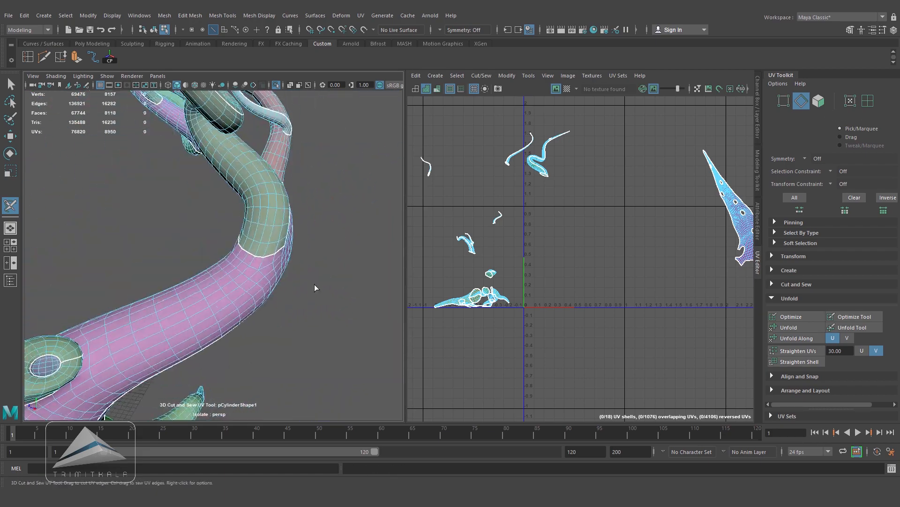
- Leave the cutting tool and select the whole tree in object mode
alt+right_drag(314, 284, 267, 307)
alt+drag(266, 307, 249, 303)
right_drag(249, 302, 284, 283)
key(w)
right_drag(245, 238, 305, 217)
click(323, 217)
alt+right_drag(323, 217, 218, 277)
click(227, 282)
- Select the UVs of all root and branch shells except the trunk and unfold them together
scroll(614, 294, down, 2)
alt+middle_drag(612, 294, 644, 315)
scroll(630, 290, down, 1)
scroll(521, 275, up, 1)
right_drag(466, 254, 505, 253)
drag(619, 385, 620, 384)
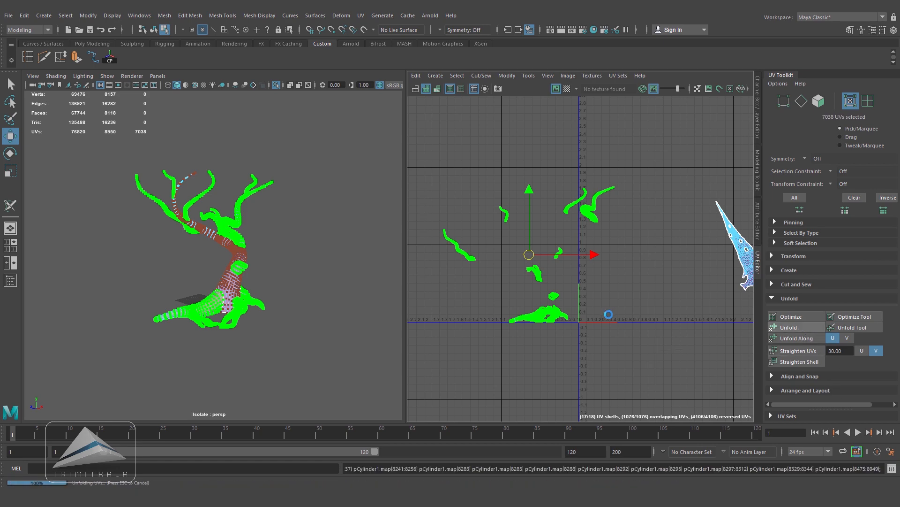
- Display the checker map and examine the unfolded roots around the trunk's base for distortion
alt+right_drag(563, 295, 687, 276)
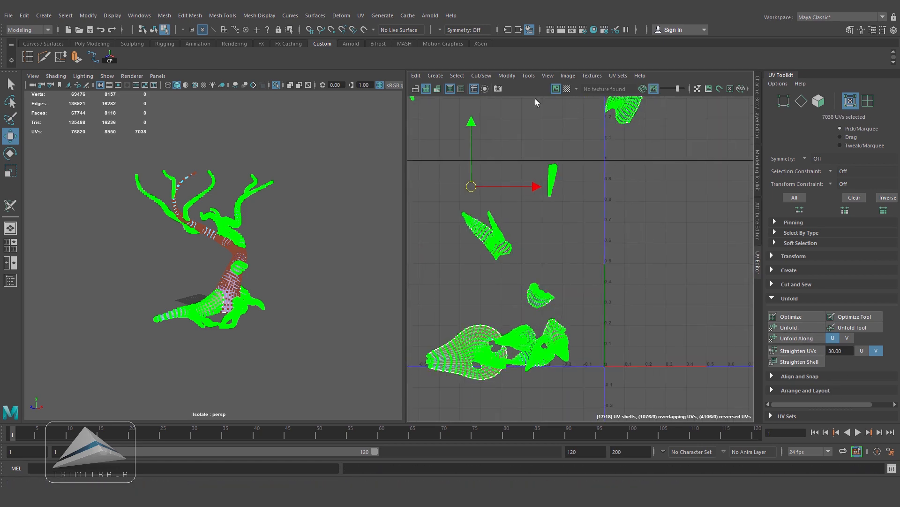
alt+middle_drag(488, 339, 614, 294)
alt+right_drag(342, 321, 378, 345)
alt+middle_drag(287, 339, 304, 256)
alt+right_drag(286, 272, 310, 286)
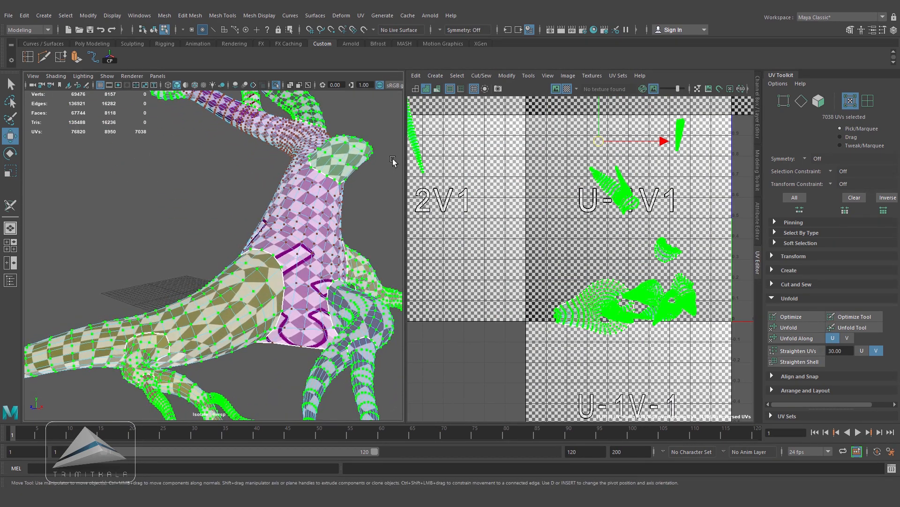
alt+middle_drag(340, 298, 324, 390)
alt+drag(281, 329, 305, 328)
alt+middle_drag(310, 347, 286, 145)
alt+drag(291, 211, 269, 291)
- Select all UVs of the large root's shell and move it clear of the overlapping root shells
click(309, 223)
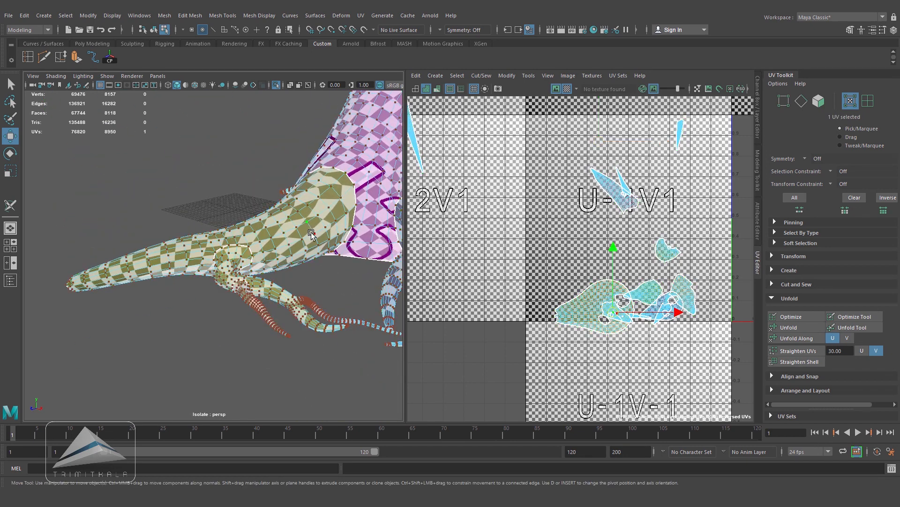
drag(596, 308, 478, 310)
scroll(525, 316, up, 1)
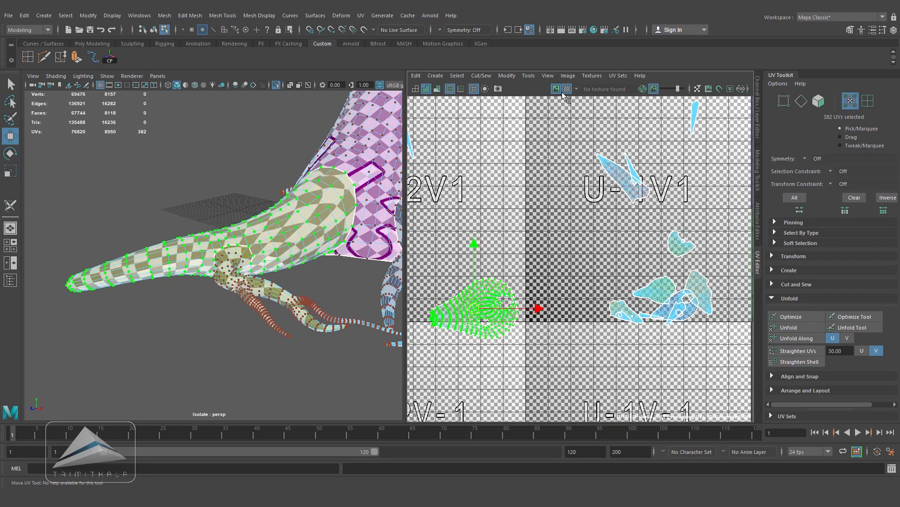
- Cut a seam through the narrow strip between the hole and the outer border of the large root's UV shell
click(566, 89)
alt+right_drag(491, 293, 669, 309)
alt+middle_drag(563, 270, 497, 302)
alt+right_drag(497, 302, 732, 334)
alt+middle_drag(575, 271, 537, 299)
alt+right_drag(537, 300, 624, 309)
mouse_move(523, 168)
right_down()
mouse_move(563, 164)
mouse_move(527, 155)
right_up()
right_drag(486, 199, 460, 200)
click(8, 208)
alt+right_drag(511, 267, 673, 252)
mouse_move(574, 196)
mouse_down()
mouse_move(588, 210)
mouse_move(608, 203)
mouse_move(595, 209)
mouse_up()
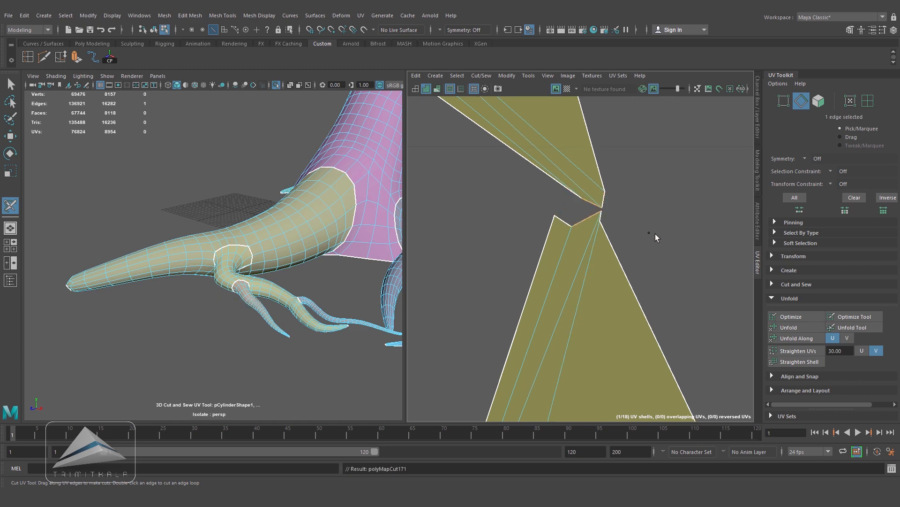
alt+right_drag(649, 236, 314, 269)
alt+right_drag(579, 270, 291, 259)
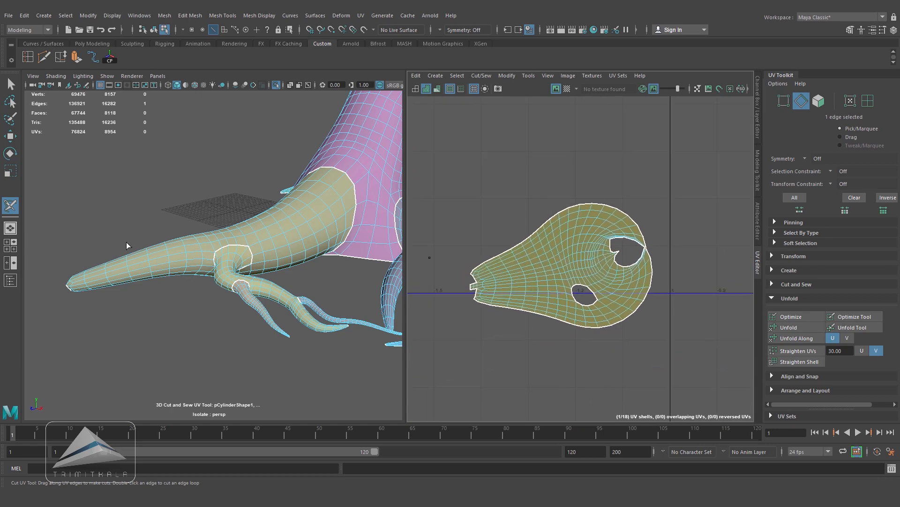
- Display the checker map and unfold all UVs of the newly cut large root shell
click(567, 90)
alt+drag(290, 262, 296, 285)
right_drag(589, 241, 631, 241)
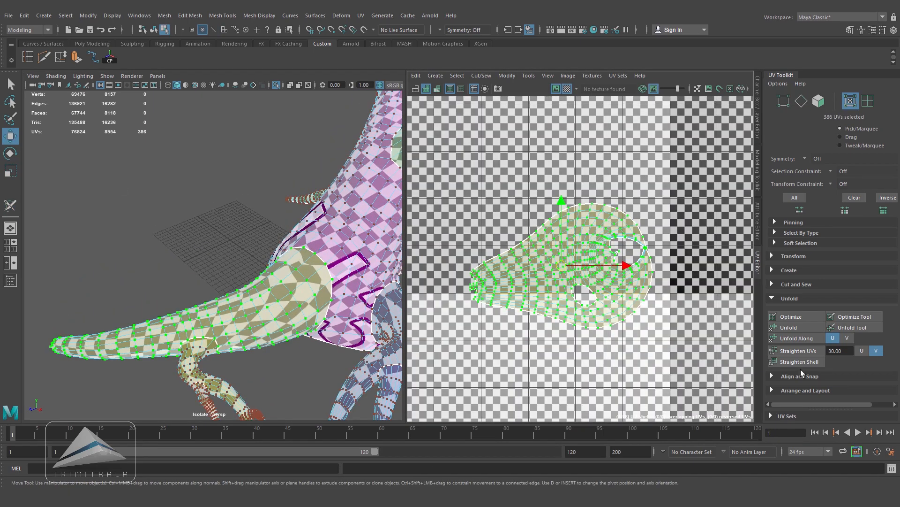
click(792, 328)
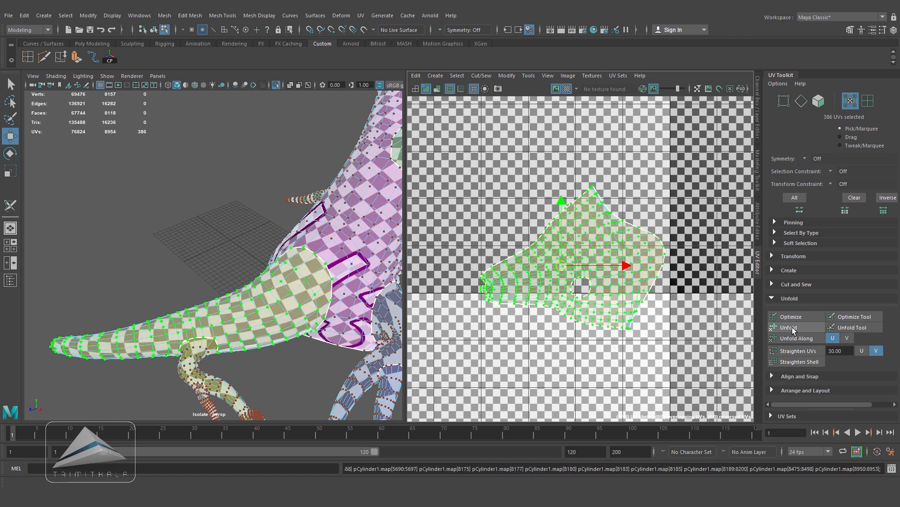
alt+drag(299, 336, 337, 324)
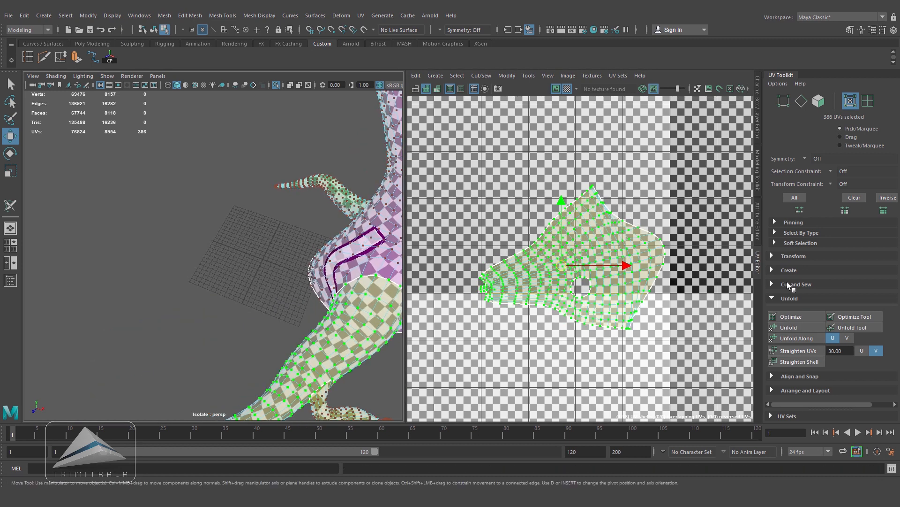
alt+drag(318, 343, 237, 238)
- Select the UV shell of the thick root at the trunk's base that forks in two and move it into empty space
right_drag(237, 238, 283, 226)
click(266, 327)
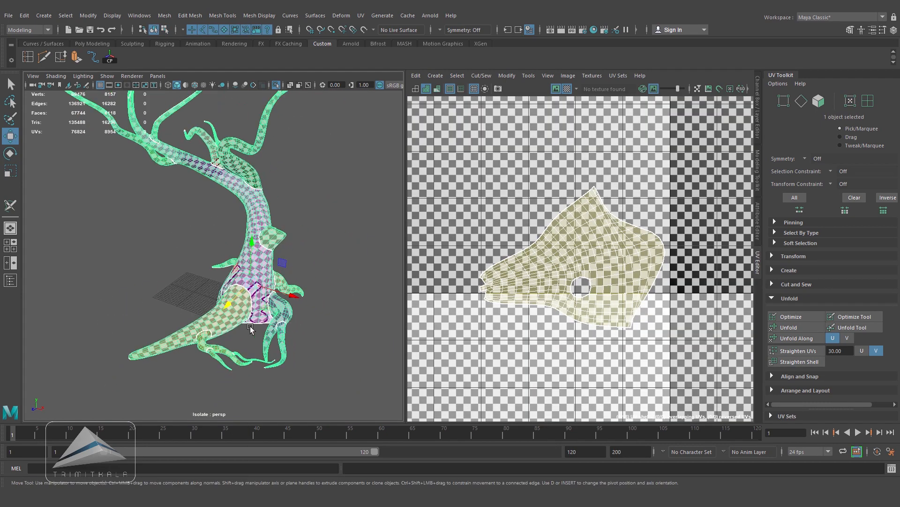
alt+drag(261, 327, 224, 317)
alt+right_drag(223, 317, 375, 334)
alt+middle_drag(248, 345, 255, 322)
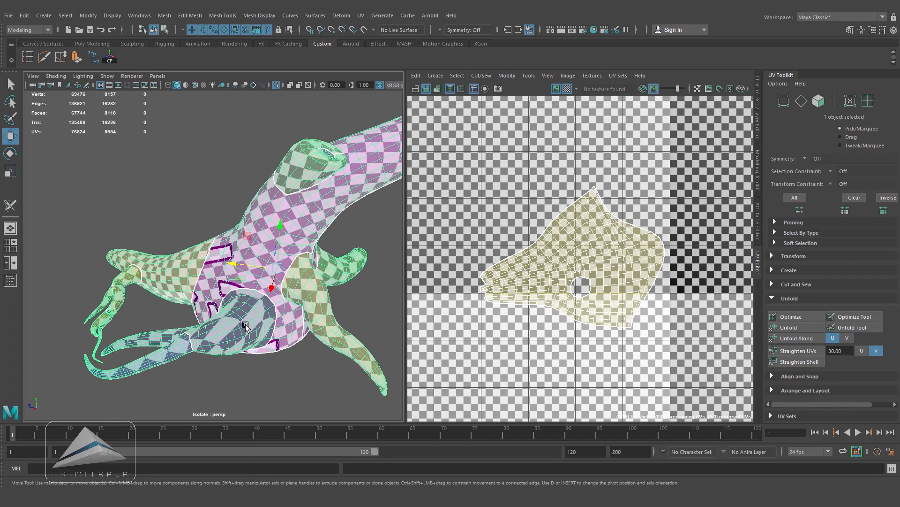
right_drag(246, 238, 252, 295)
right_drag(275, 238, 274, 263)
click(258, 313)
alt+right_drag(624, 318, 408, 321)
alt+middle_drag(569, 317, 446, 248)
alt+right_drag(486, 249, 639, 237)
drag(648, 216, 504, 291)
alt+right_drag(514, 290, 577, 290)
alt+middle_drag(526, 161, 568, 142)
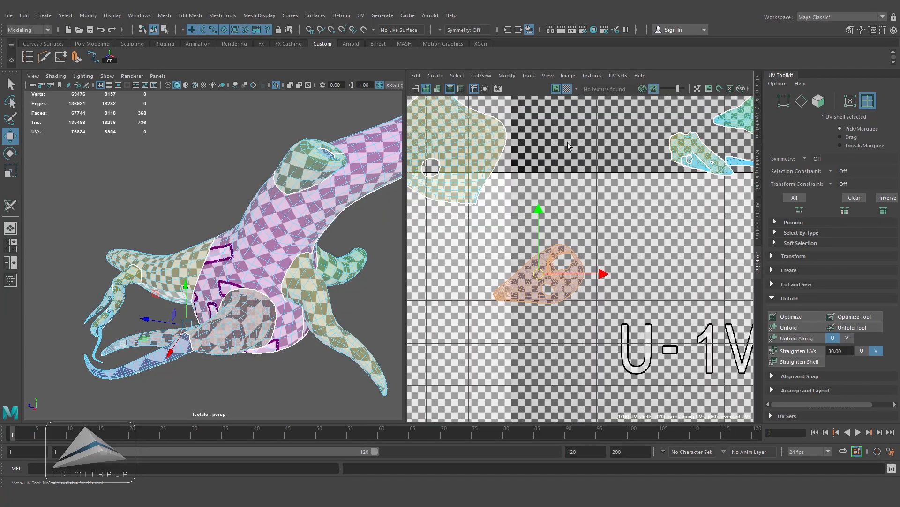
- Hide the checker map and cut the edges joining the forked root shell's large hole to its outer border
click(567, 90)
alt+right_drag(591, 347, 638, 310)
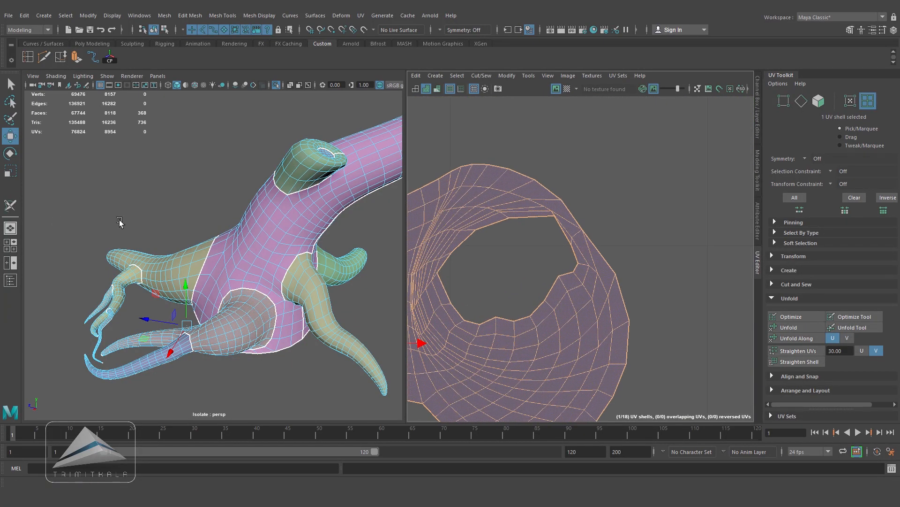
right_drag(471, 218, 467, 161)
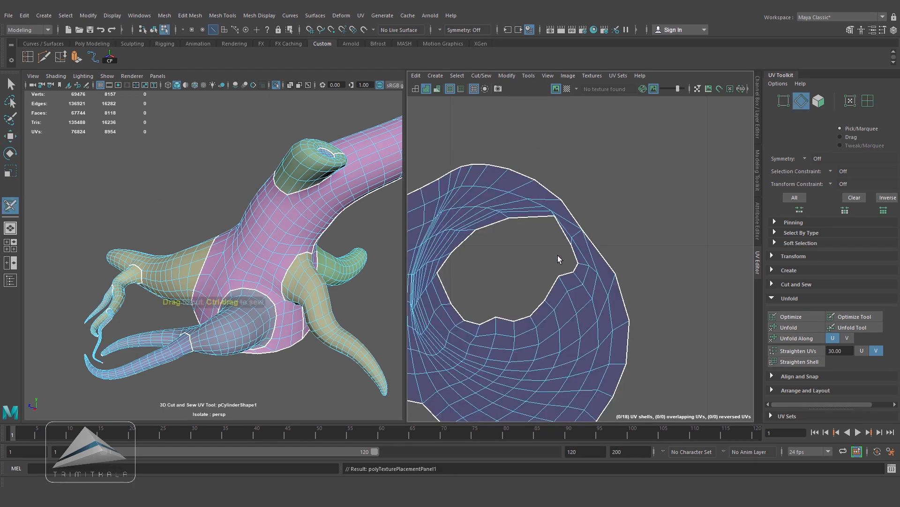
alt+right_drag(598, 237, 695, 253)
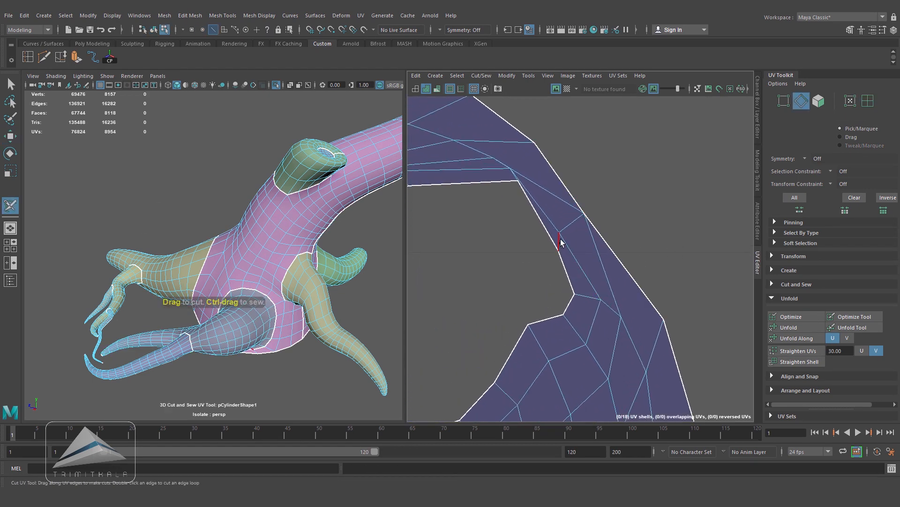
click(572, 224)
alt+right_drag(640, 284, 337, 268)
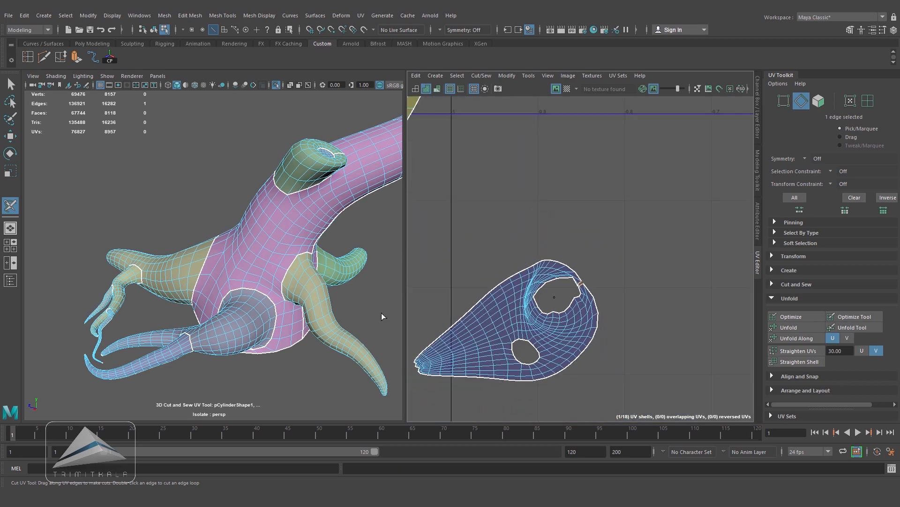
- Redisplay the checker map, select all UVs of the forked root's shell, and unfold and optimize them
alt+middle_drag(568, 340, 636, 305)
click(570, 91)
right_drag(590, 281, 539, 283)
drag(669, 376, 676, 374)
click(800, 327)
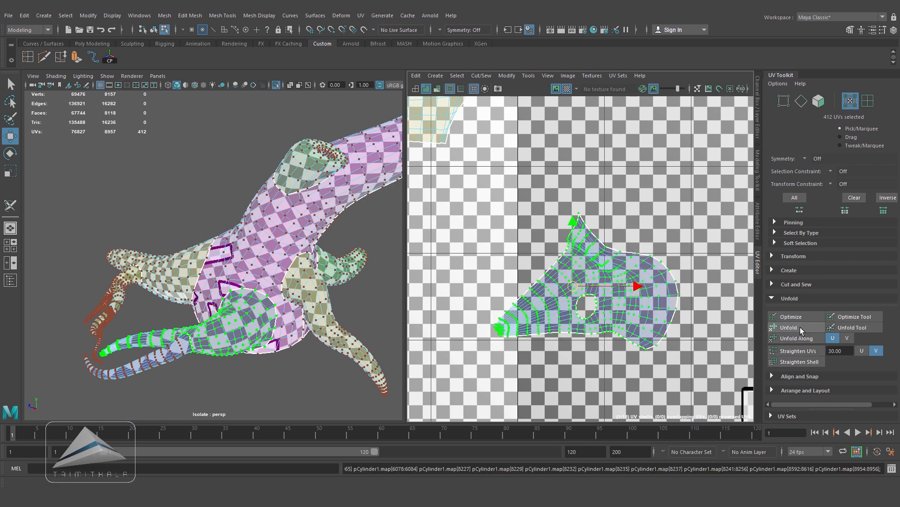
click(798, 316)
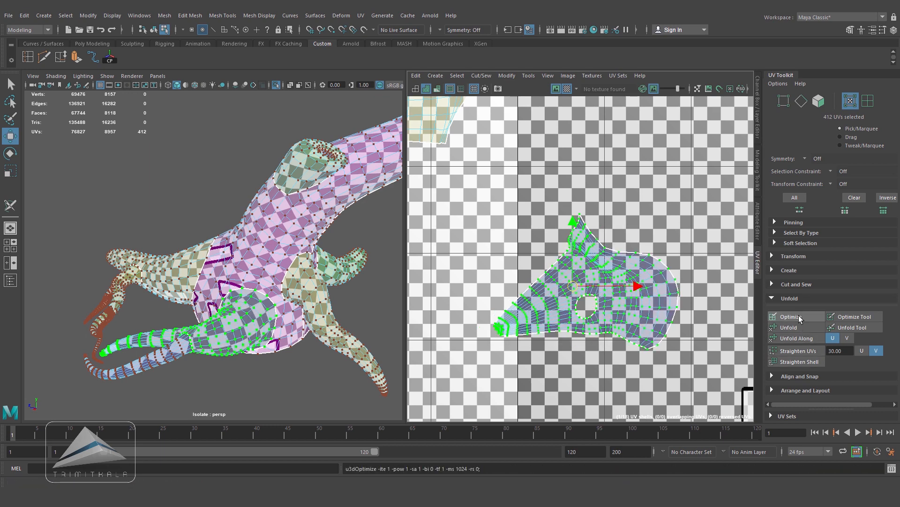
- Examine the checker pattern on the roots, trunk and upper branches for distortion
alt+drag(202, 325, 253, 345)
alt+middle_drag(274, 351, 261, 284)
alt+drag(261, 284, 35, 286)
alt+middle_drag(187, 255, 230, 342)
alt+right_drag(229, 342, 284, 344)
alt+drag(284, 343, 390, 314)
alt+right_drag(389, 314, 324, 309)
right_drag(305, 229, 348, 216)
alt+middle_drag(269, 331, 280, 342)
alt+drag(281, 343, 329, 324)
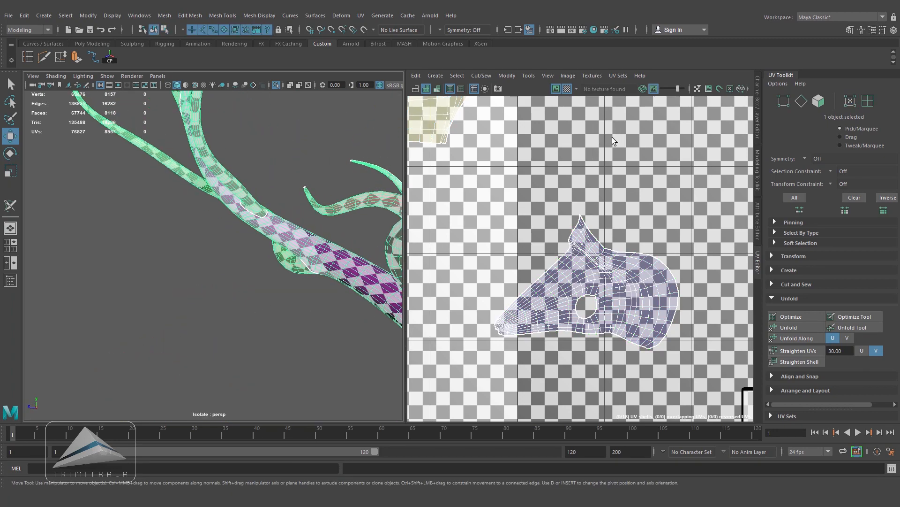
- Dim the checker image and move the narrow shell off the larger shell it overlaps in the U-1V1 tile
click(654, 91)
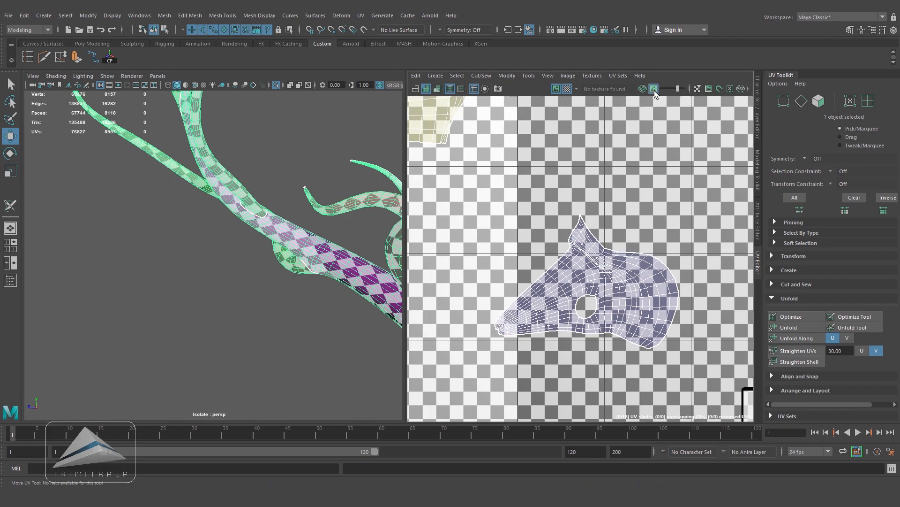
alt+drag(321, 279, 342, 269)
alt+right_drag(342, 269, 325, 323)
alt+drag(325, 322, 281, 275)
alt+right_drag(586, 311, 291, 297)
alt+middle_drag(654, 312, 565, 402)
alt+right_drag(520, 312, 775, 309)
alt+middle_drag(669, 183, 545, 302)
alt+right_drag(545, 302, 629, 300)
right_drag(546, 205, 542, 211)
click(542, 211)
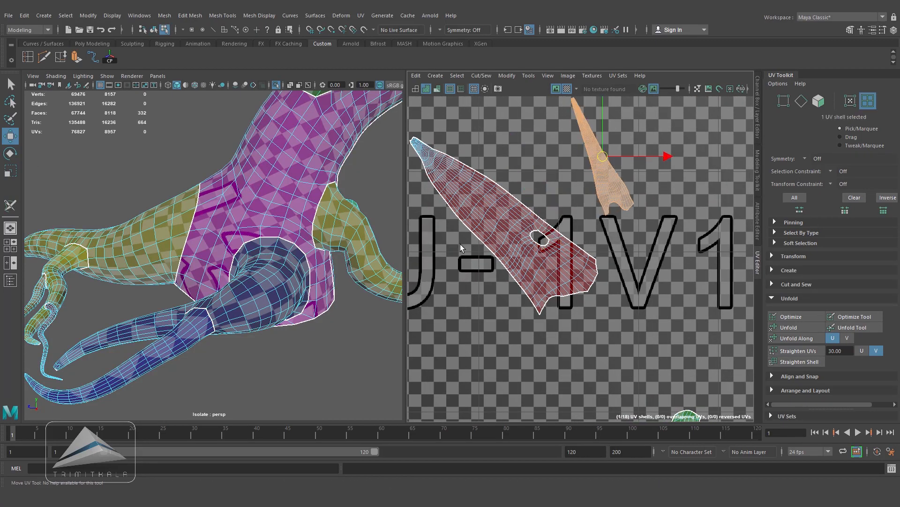
- Find the small root shell overlapping a larger root shell and move it below into empty space
scroll(591, 249, down, 4)
alt+middle_drag(678, 186, 541, 382)
alt+middle_drag(571, 229, 606, 299)
alt+middle_drag(464, 380, 683, 304)
alt+middle_drag(467, 315, 570, 96)
alt+middle_drag(570, 277, 506, 119)
alt+middle_drag(647, 403, 471, 195)
alt+middle_drag(652, 150, 609, 376)
scroll(518, 253, up, 4)
click(522, 227)
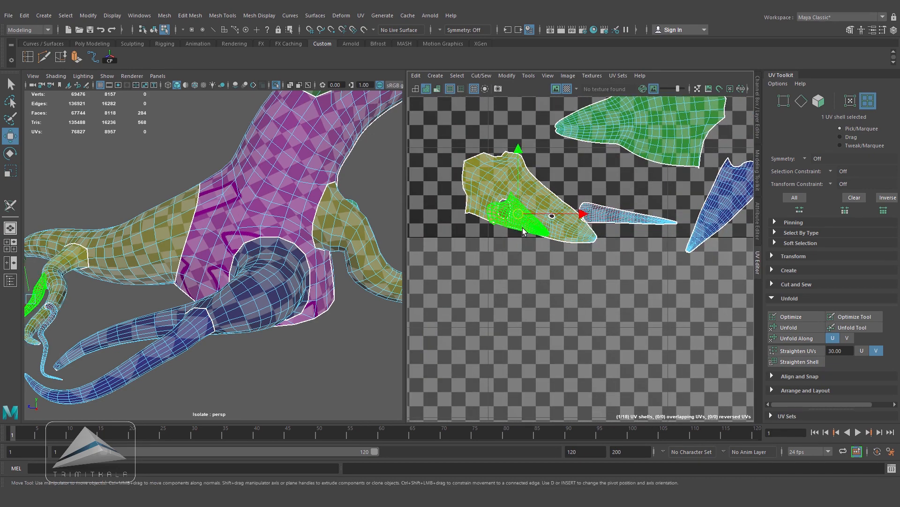
drag(522, 227, 529, 300)
- Select the UVs of all root and branch shells except the trunk and lay them out
scroll(639, 227, down, 2)
scroll(639, 227, down, 5)
alt+middle_drag(628, 270, 660, 294)
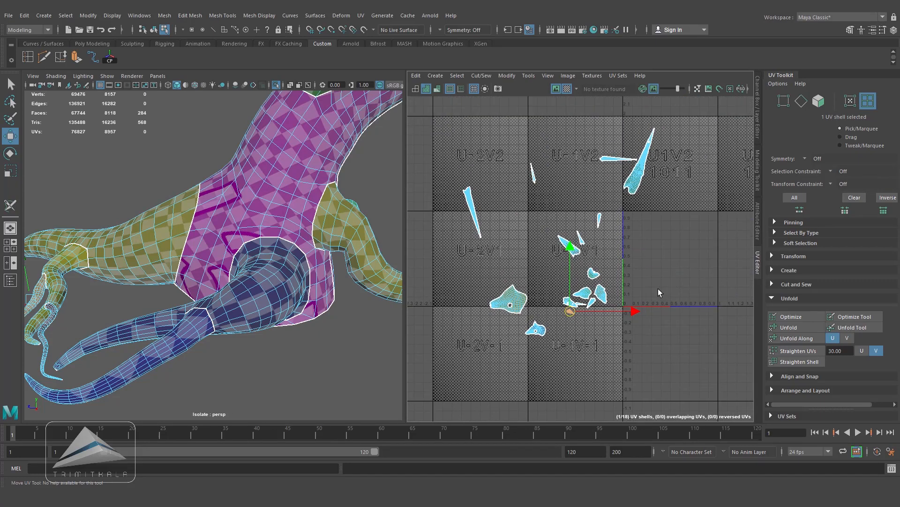
right_drag(630, 191, 466, 143)
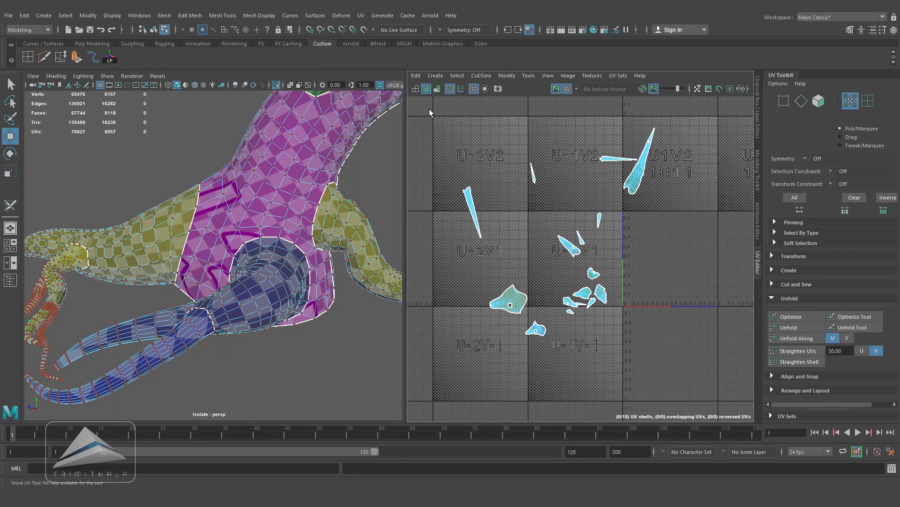
drag(695, 418, 694, 416)
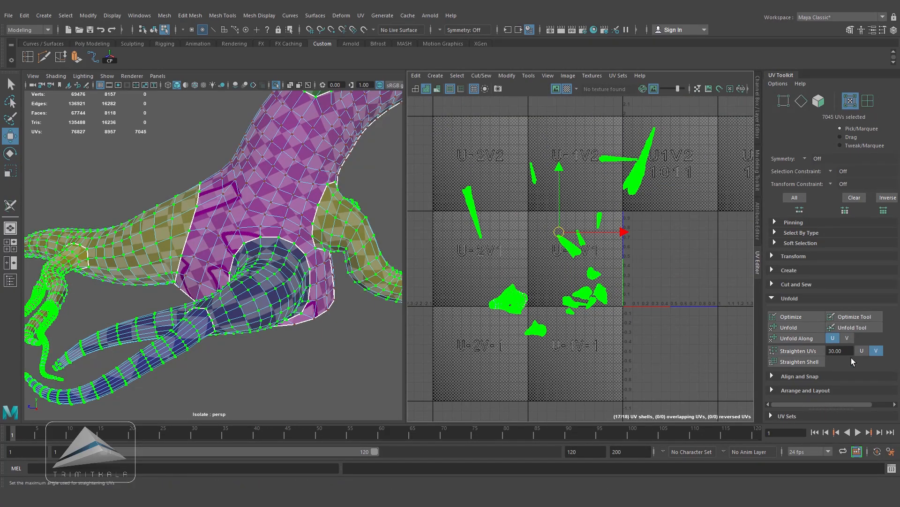
click(773, 390)
scroll(840, 327, down, 3)
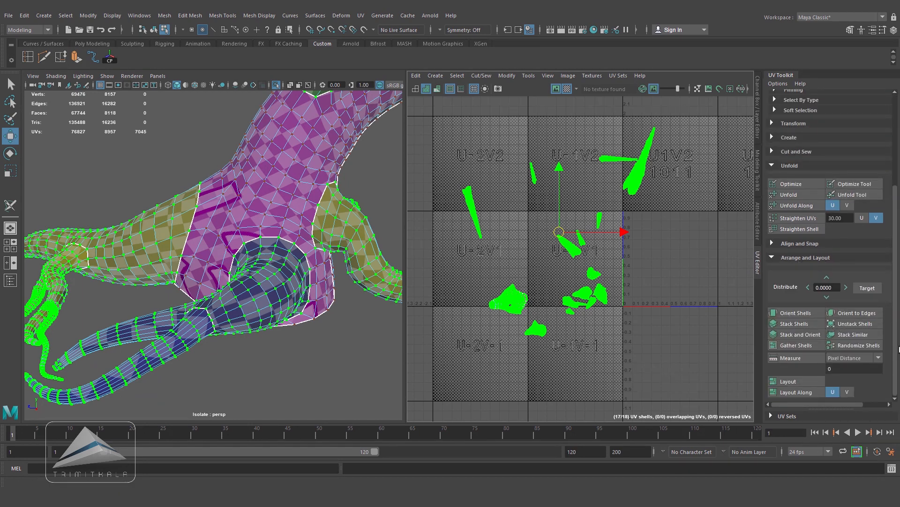
click(804, 381)
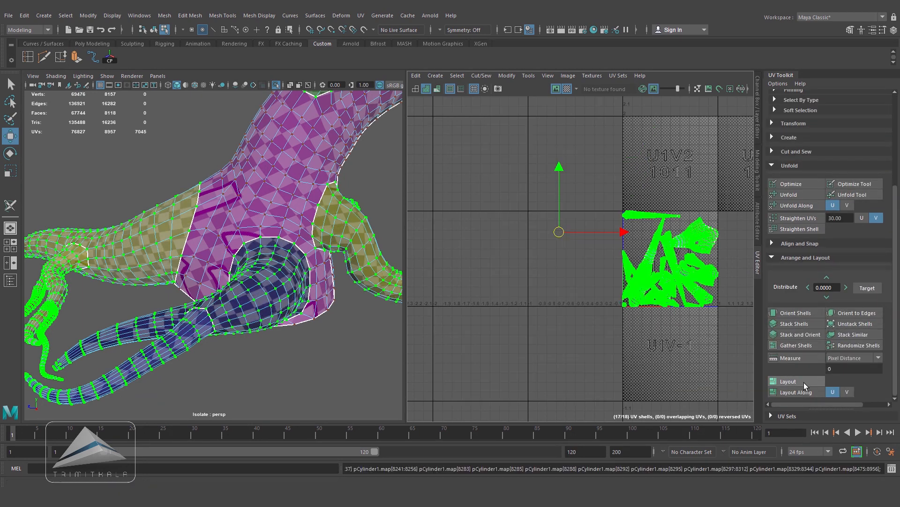
- Select the UVs of all shells including the trunk, lay them out in the U1V1 tile and inspect the packing
scroll(500, 319, up, 2)
alt+right_drag(525, 307, 357, 315)
alt+middle_drag(677, 329, 614, 308)
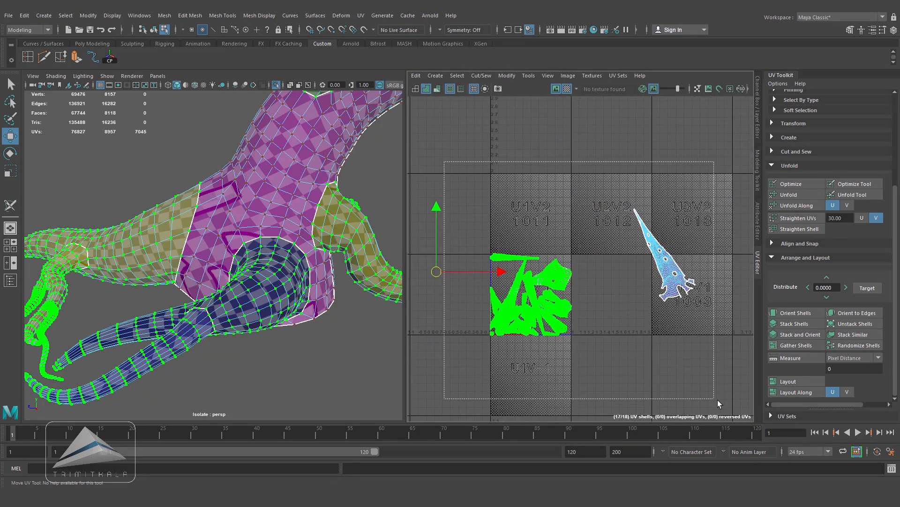
drag(717, 400, 718, 400)
click(800, 382)
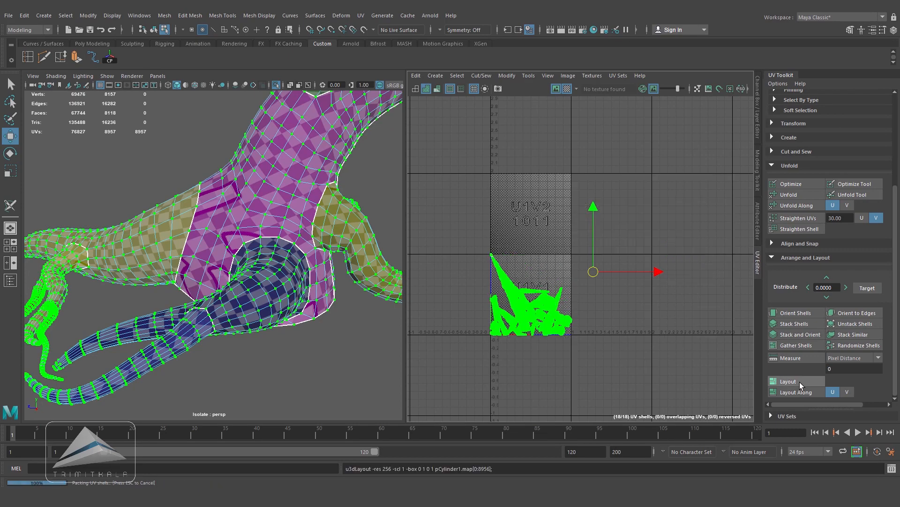
scroll(586, 336, up, 2)
scroll(656, 318, up, 2)
alt+middle_drag(621, 317, 656, 329)
scroll(663, 330, up, 1)
scroll(661, 330, down, 2)
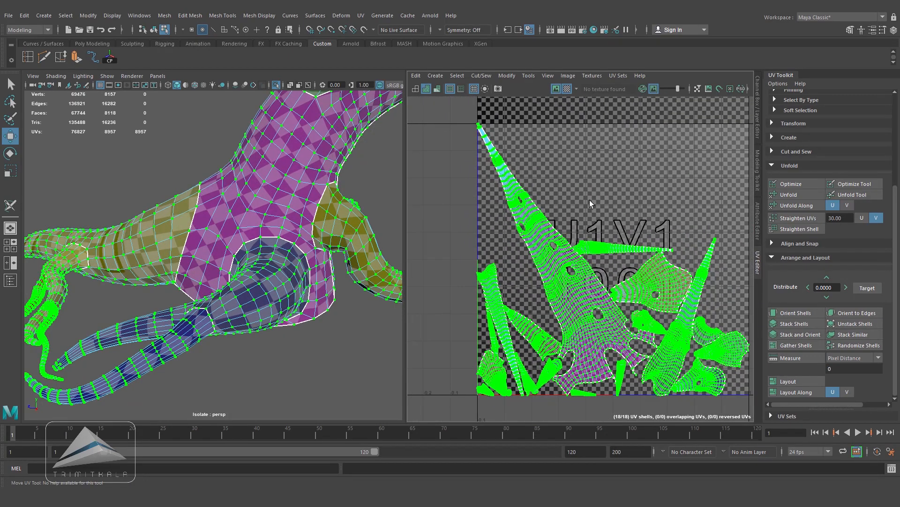
click(590, 199)
alt+right_drag(590, 199, 558, 211)
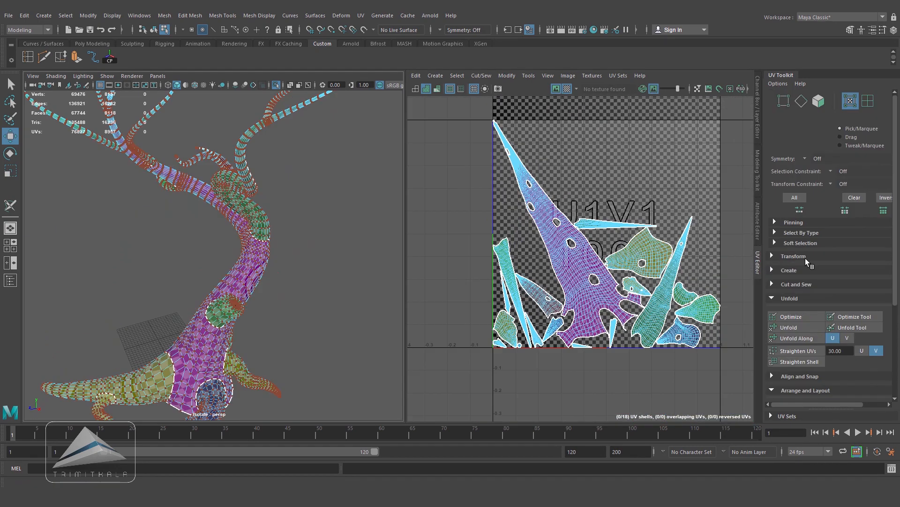
- Open the UV transform settings, select every UV of the tree and get the current texel density
click(776, 257)
scroll(782, 261, down, 5)
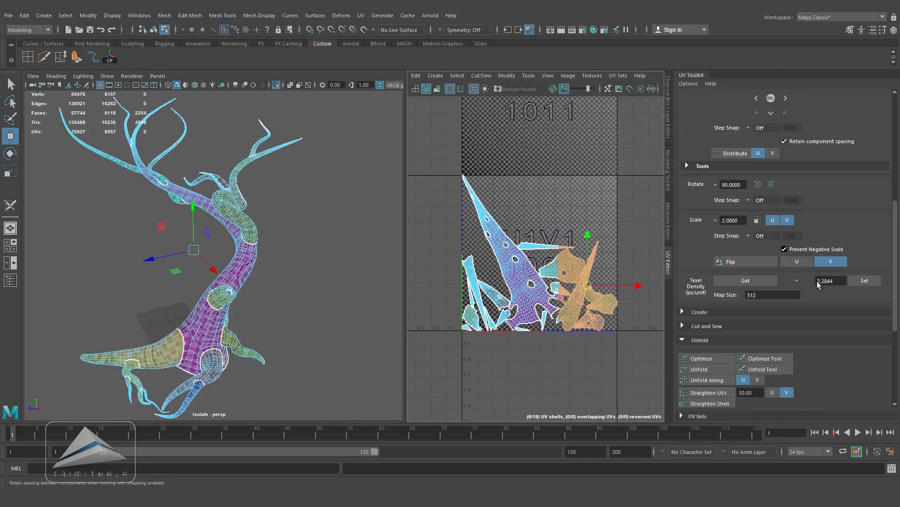
scroll(795, 235, down, 1)
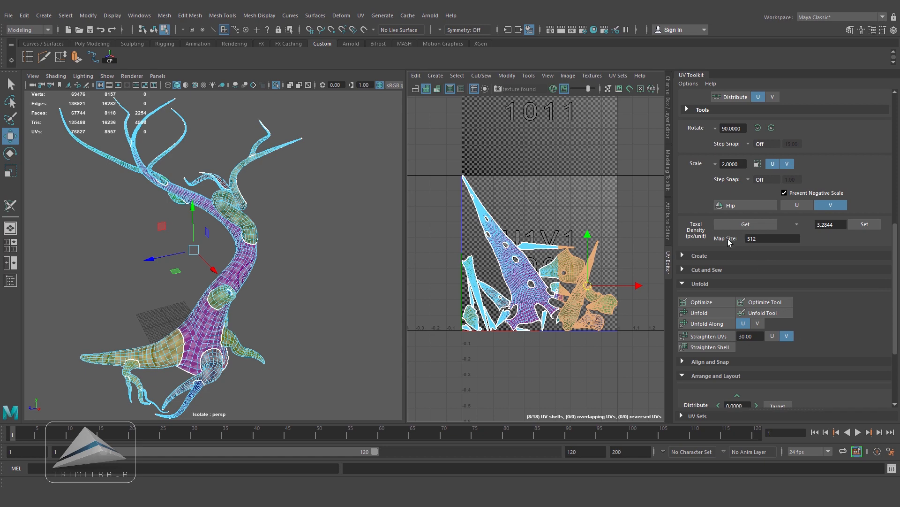
right_drag(482, 205, 522, 205)
drag(440, 157, 637, 374)
click(742, 224)
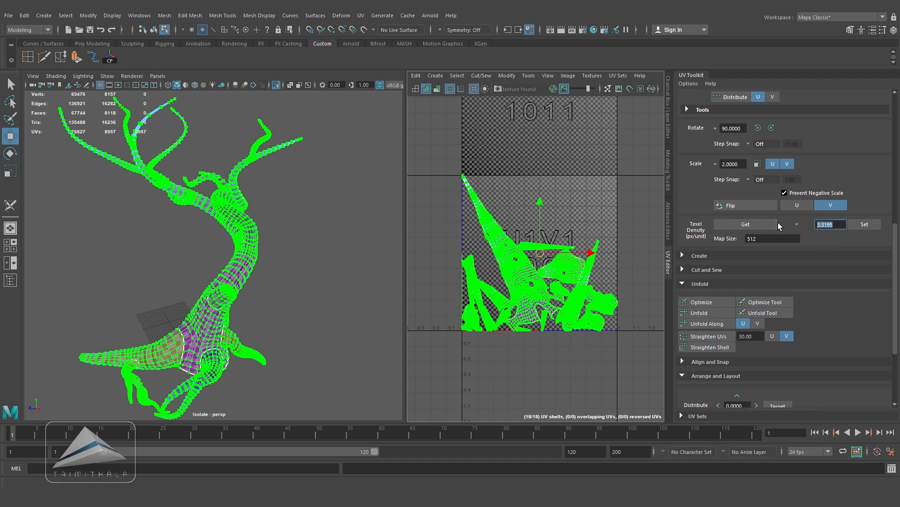
- Try a texel density of 5 on all shells, set it to 4 instead, and clear the selection
text(5)
key(Return)
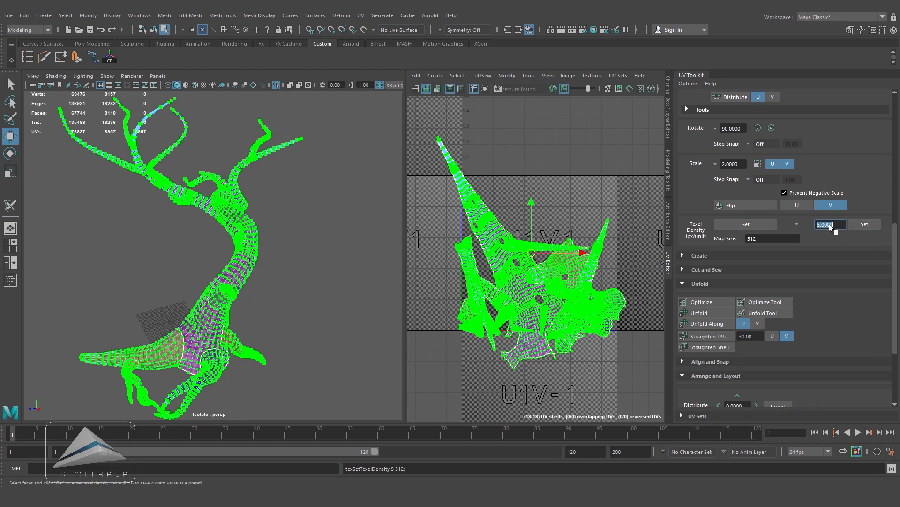
text(4)
key(Return)
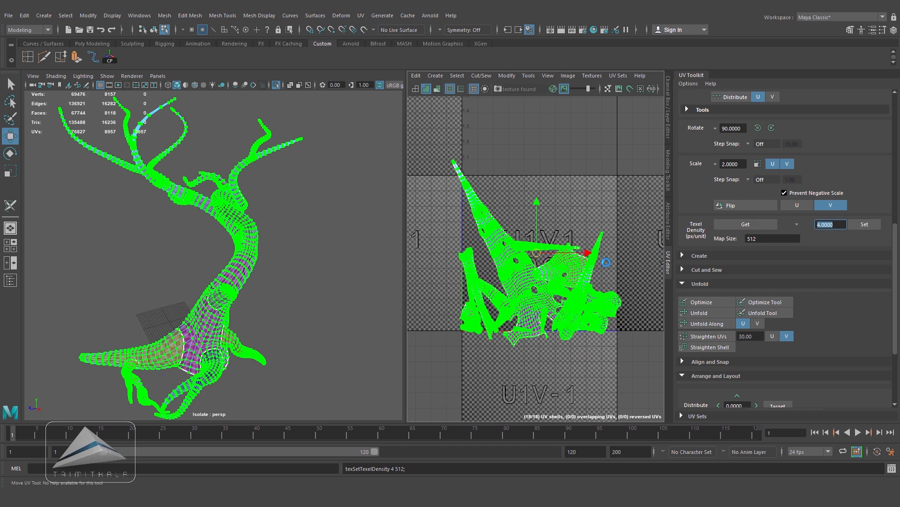
click(576, 353)
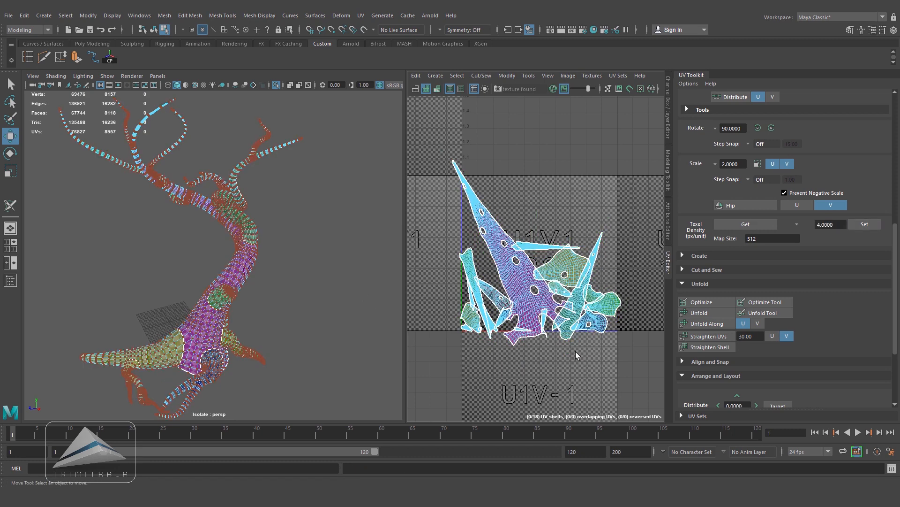
- Hide the checker map in a widened UV editor and save the scene
drag(405, 240, 277, 240)
scroll(473, 244, up, 3)
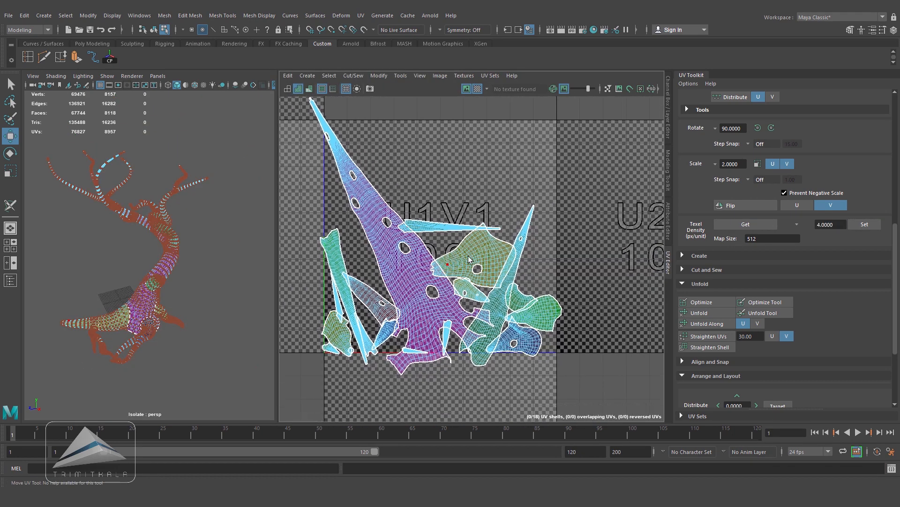
click(477, 89)
key(ctrl+s)
- Switch to UV shell selection and move the large root shell and the shells crowding beside the trunk out of the tile
right_drag(469, 246, 424, 232)
click(483, 245)
drag(483, 246, 512, 137)
click(526, 277)
middle_drag(526, 277, 642, 359)
click(507, 278)
middle_drag(505, 274, 612, 154)
drag(544, 287, 554, 347)
middle_drag(544, 321, 632, 280)
click(500, 296)
middle_drag(499, 296, 604, 222)
- Move the two narrow shells beneath the trunk shell's base and the small root shell out of the UV tile
click(479, 335)
middle_drag(478, 335, 551, 390)
click(452, 348)
middle_drag(452, 348, 506, 404)
click(388, 333)
middle_drag(387, 333, 282, 362)
- Move the long branch shell, the narrow strip beside it and the tiny shells at the tile's corner out of the tile
click(393, 301)
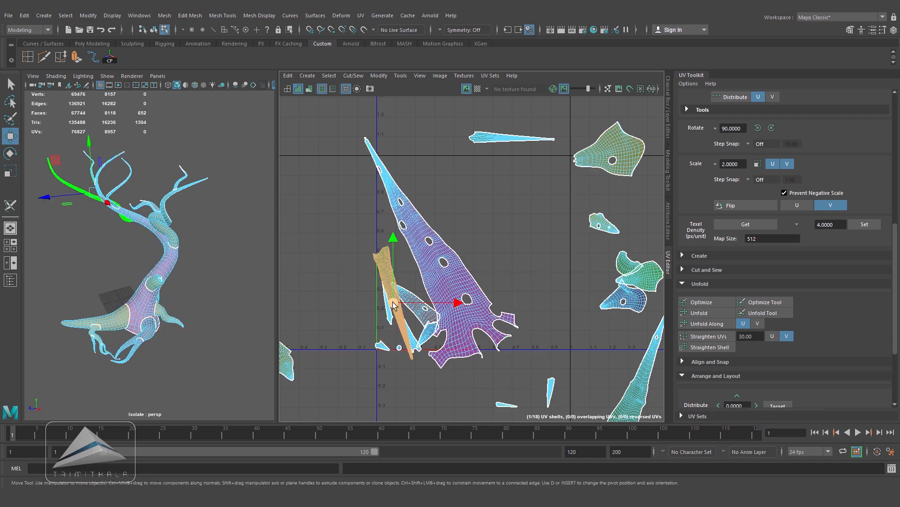
middle_drag(393, 305, 293, 336)
click(387, 305)
drag(372, 341, 403, 353)
middle_drag(390, 343, 352, 402)
- Clear the last three small shells beside the trunk shell out of the tile
click(412, 339)
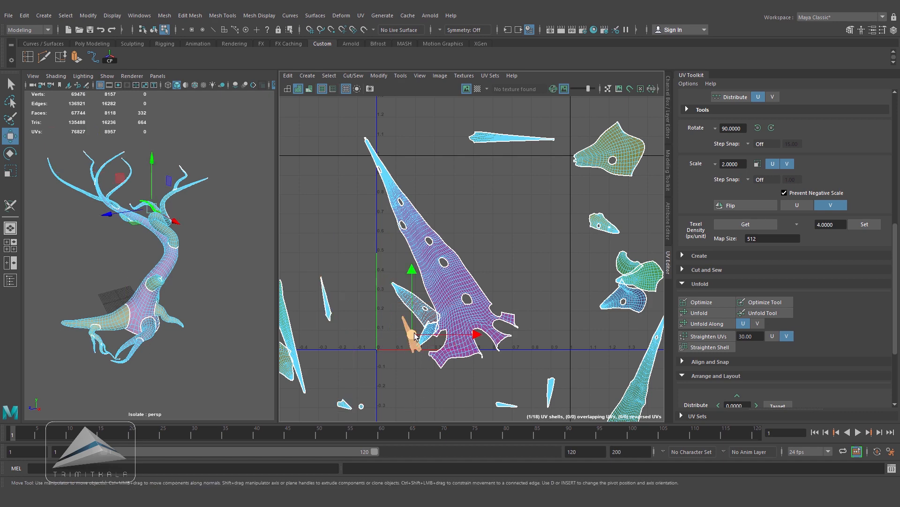
middle_drag(412, 339, 327, 376)
click(413, 305)
middle_drag(413, 305, 312, 246)
click(427, 338)
middle_drag(430, 350, 353, 391)
- Rotate the trunk shell to lie diagonally and place its tip in the tile's upper-left corner
click(446, 254)
middle_drag(446, 254, 473, 268)
key(e)
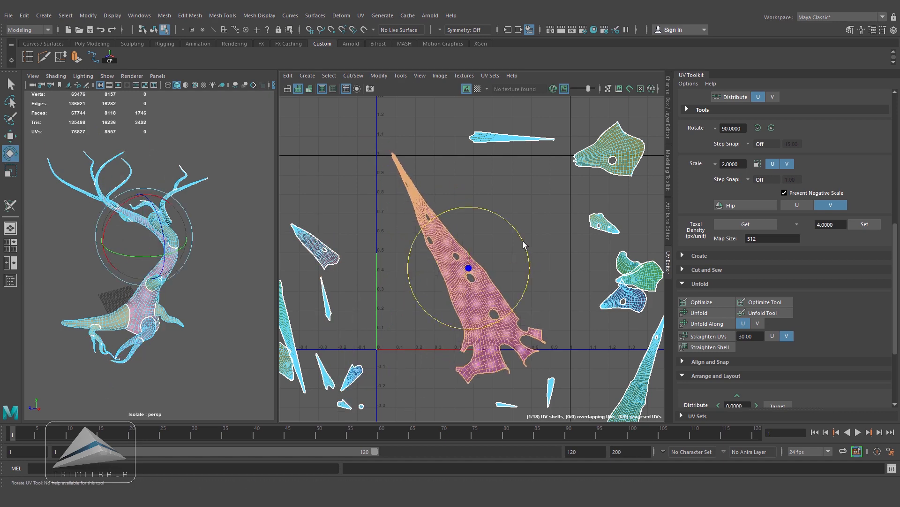
drag(523, 242, 519, 234)
key(w)
drag(470, 268, 480, 248)
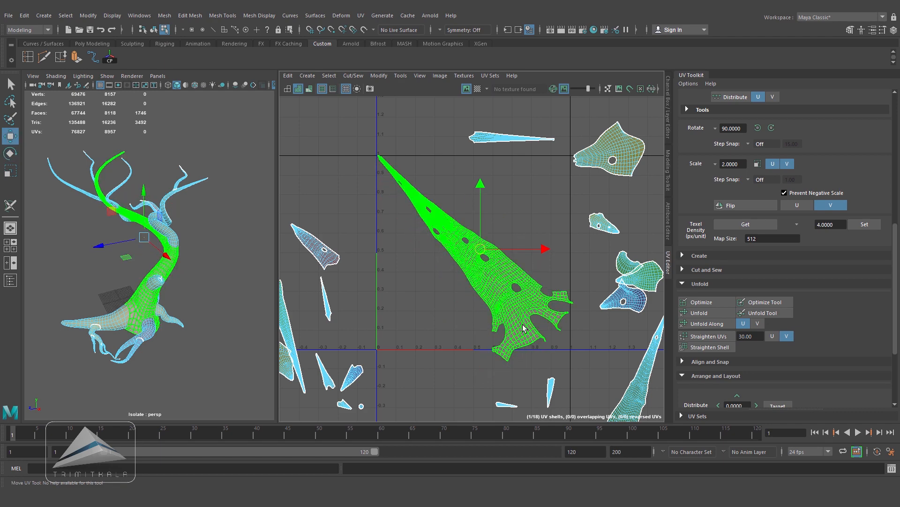
- Select all shells and lower their texel density to 3.9, then 3.8, and finally 3.7
alt+right_drag(564, 301, 516, 305)
drag(366, 184, 666, 423)
alt+middle_drag(577, 316, 531, 321)
alt+right_drag(531, 321, 574, 324)
alt+right_drag(493, 310, 551, 317)
alt+middle_drag(551, 317, 561, 333)
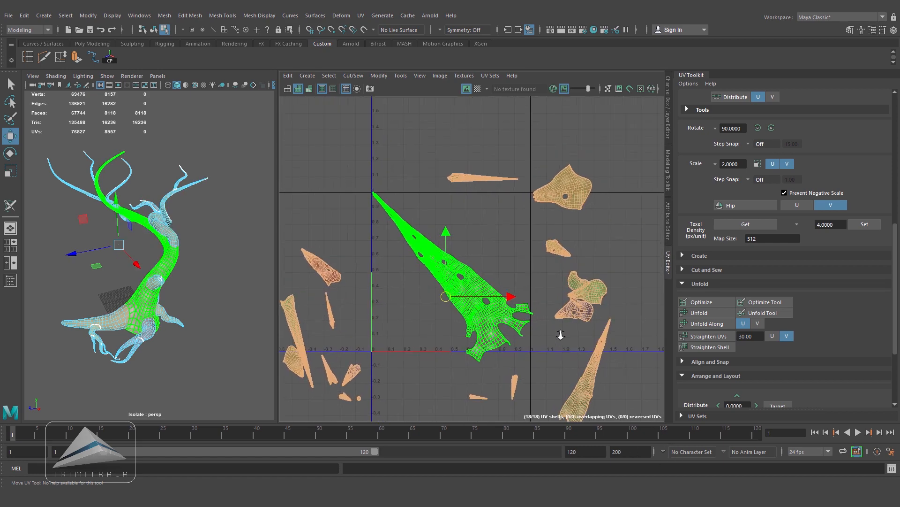
alt+right_drag(561, 333, 578, 328)
key(Return)
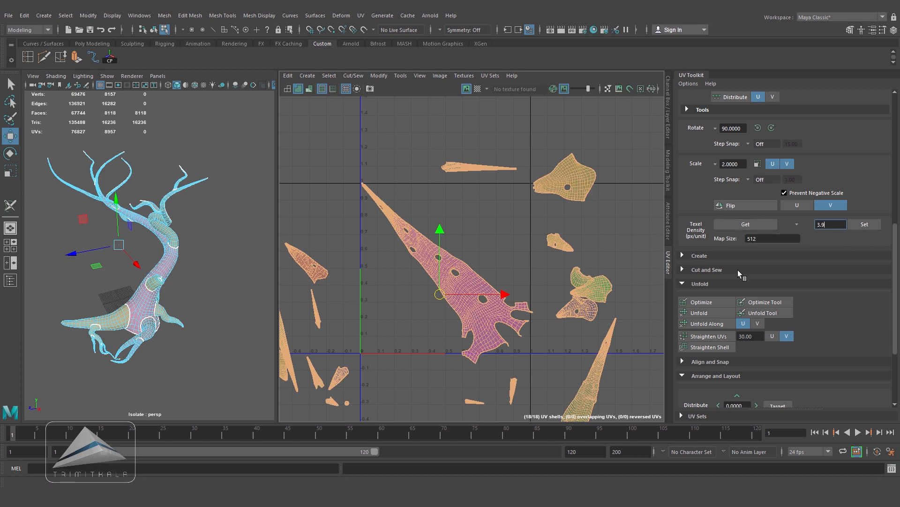
click(861, 228)
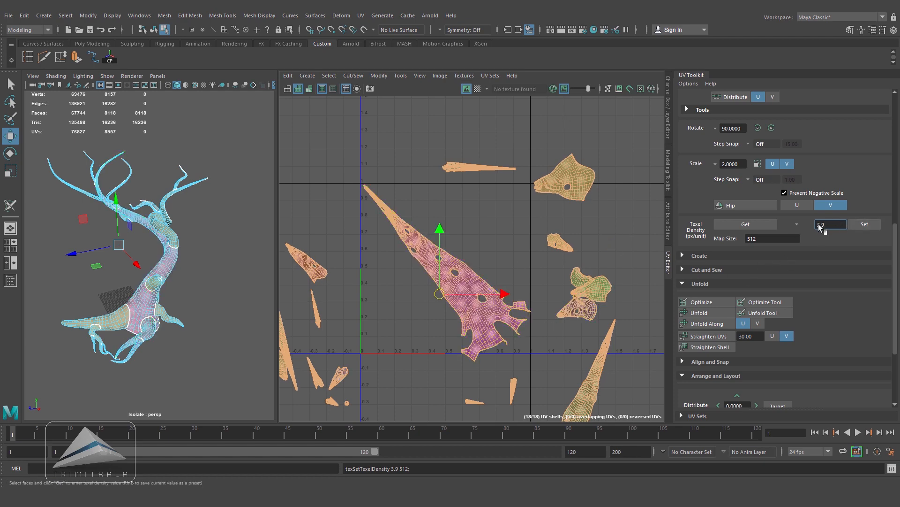
click(773, 225)
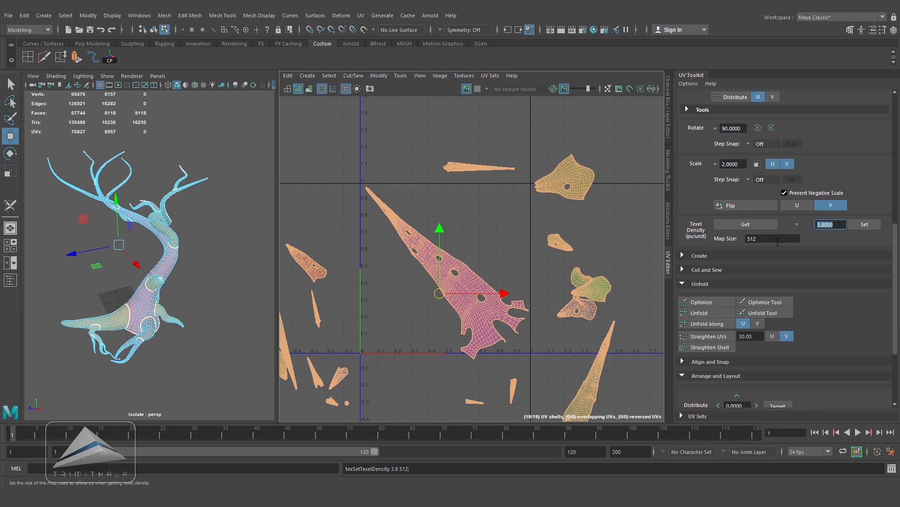
text(3.7)
key(Return)
click(865, 224)
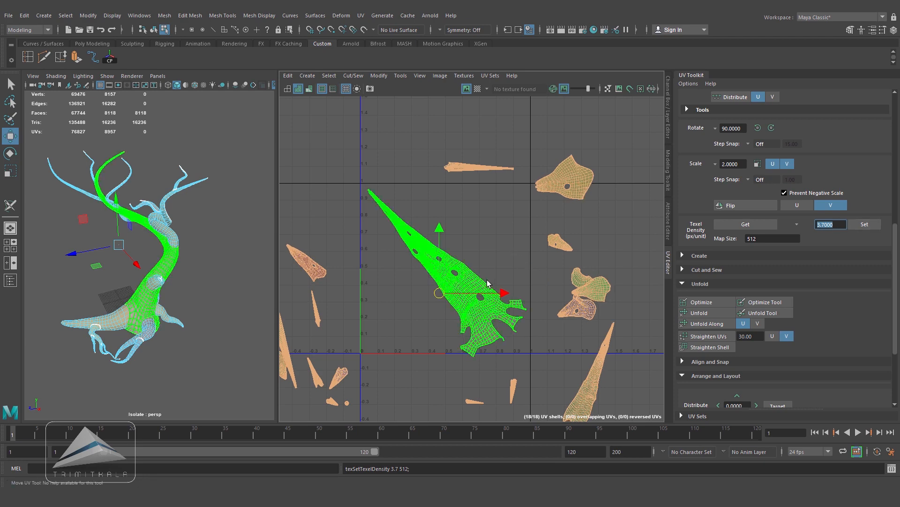
- Shift all shells slightly so the trunk shell fits inside the tile, and clear the selection
alt+right_drag(522, 256, 553, 253)
alt+middle_drag(552, 253, 615, 239)
alt+right_drag(614, 239, 640, 238)
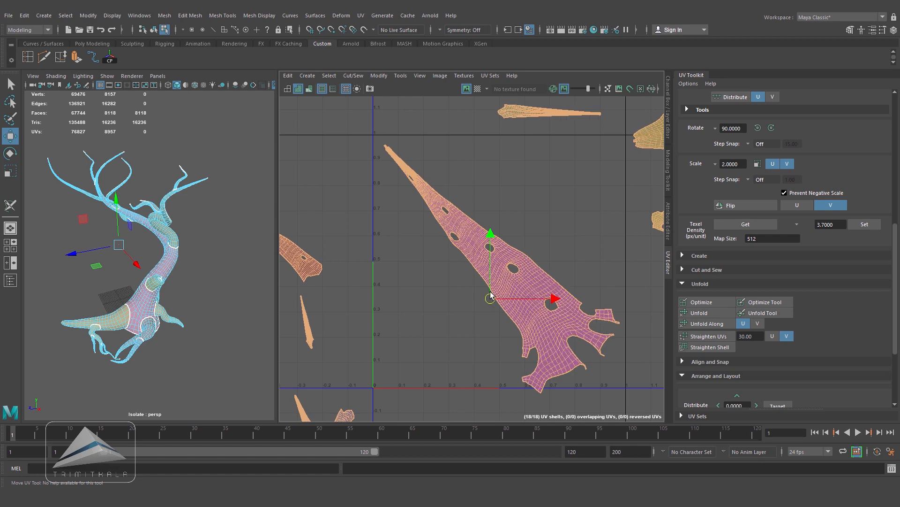
scroll(488, 292, up, 2)
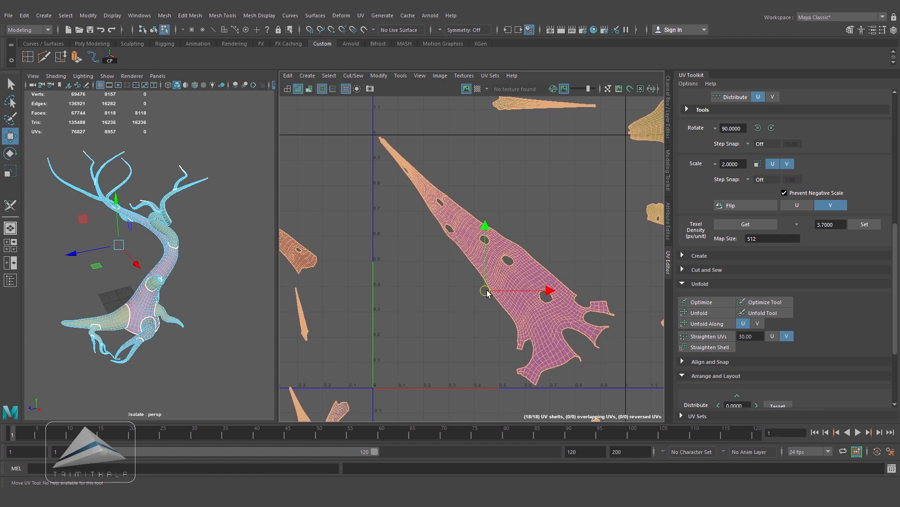
click(553, 296)
alt+right_drag(552, 296, 526, 256)
alt+middle_drag(527, 256, 516, 251)
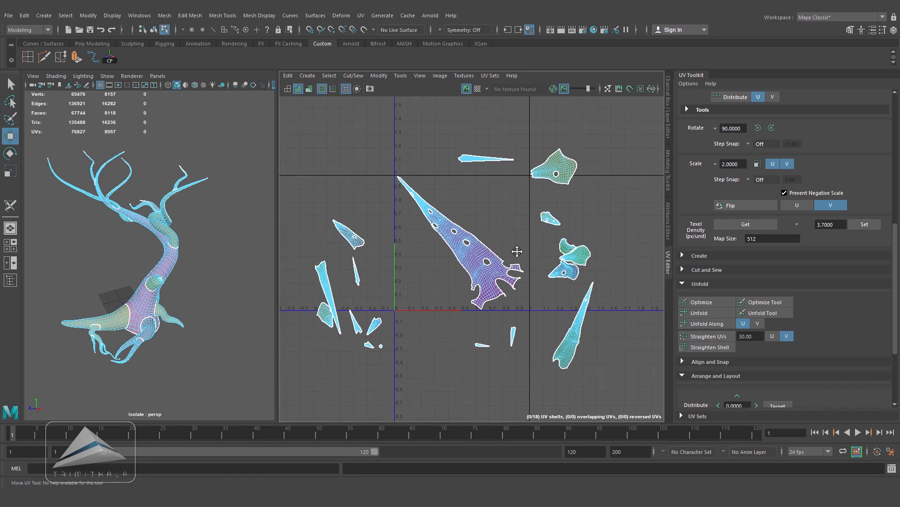
- Move the large root shell into the tile, rotate it by 90° and fine-tune its angle to run along the trunk shell's lower edge
alt+right_drag(517, 252, 539, 253)
click(581, 343)
drag(575, 330, 410, 272)
click(772, 127)
scroll(516, 242, up, 4)
alt+middle_drag(459, 250, 523, 262)
key(e)
drag(490, 267, 496, 294)
key(w)
drag(435, 296, 443, 245)
key(e)
drag(496, 216, 498, 221)
key(w)
- Move the long branch shell into the tile and rotate it to lie parallel beneath the large root shell
scroll(448, 245, down, 3)
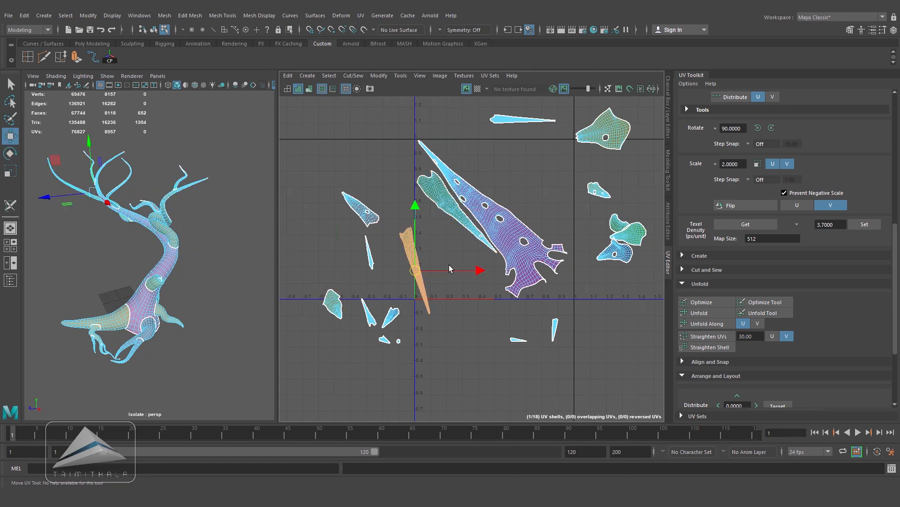
drag(476, 261, 452, 223)
scroll(497, 257, up, 2)
key(e)
key(w)
drag(435, 268, 463, 234)
- Move the large single-hole shell into the tile, rotate it by 90° and adjust its angle to fit above the trunk shell's wide base
scroll(467, 235, down, 1)
alt+middle_drag(563, 155, 487, 221)
click(539, 179)
drag(538, 176, 482, 276)
click(771, 128)
alt+right_drag(485, 272, 524, 320)
key(e)
drag(535, 259, 516, 227)
key(w)
drag(479, 273, 473, 275)
- Place the blue single-hole shell next to the large shell above the trunk and rotate it by 90°
alt+right_drag(561, 219, 507, 218)
alt+right_drag(499, 281, 514, 282)
click(592, 274)
drag(591, 273, 486, 200)
alt+middle_drag(486, 201, 451, 246)
alt+right_drag(451, 246, 469, 246)
click(758, 129)
drag(451, 247, 458, 271)
- Move the yellow-green pear-shaped shell next to the blue shell above the trunk and rotate it by 90°
click(594, 316)
drag(594, 315, 432, 245)
click(771, 128)
alt+right_drag(525, 219, 554, 230)
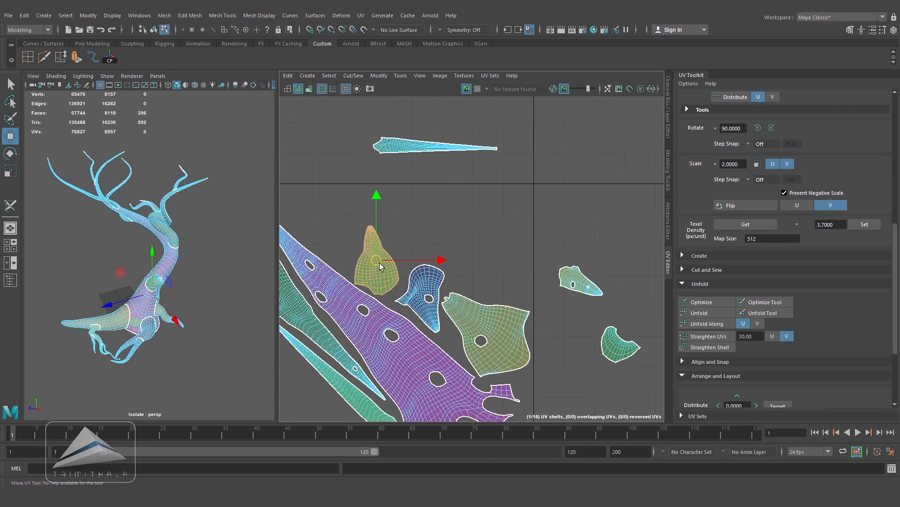
drag(379, 264, 384, 266)
- Move the pointed grey shell with a hole into the tile beneath the tip of the large root shell
alt+right_drag(438, 289, 297, 279)
alt+middle_drag(298, 279, 403, 198)
click(341, 230)
drag(340, 230, 494, 316)
- Bring the branch shell above the tile inside, rotate it by 90° and angle it alongside the other branch strip
alt+middle_drag(530, 127, 528, 136)
click(540, 122)
drag(542, 123, 418, 274)
click(771, 128)
key(e)
drag(479, 275, 458, 229)
key(w)
drag(417, 274, 446, 266)
- Rotate the small narrow shell beside the tile by 180°, adjust its angle and fit it beneath the branch shells
alt+right_drag(446, 266, 425, 265)
alt+middle_drag(425, 265, 373, 231)
click(330, 263)
click(309, 265)
click(771, 127)
click(771, 127)
drag(306, 253, 375, 256)
key(e)
drag(420, 230, 399, 211)
key(w)
drag(372, 261, 390, 251)
- Place the crescent shell, the small perforated shell and the small root shell in the free space above the trunk shell
click(590, 220)
alt+middle_drag(590, 220, 528, 263)
drag(528, 264, 363, 203)
click(500, 225)
drag(500, 225, 331, 182)
alt+middle_drag(331, 182, 432, 169)
click(305, 342)
drag(305, 341, 543, 201)
- Rotate the small shells outside the tile's lower-left corner and fit them among the strips beneath the branch shells
click(369, 356)
click(758, 127)
click(344, 352)
drag(368, 356, 430, 301)
key(e)
drag(481, 269, 469, 260)
key(w)
drag(430, 301, 436, 296)
- Move the two tiny shells and the last two slivers into the tile's lower-left area, rotating the larger sliver by 90°, and deselect
drag(350, 371, 385, 394)
drag(367, 382, 412, 310)
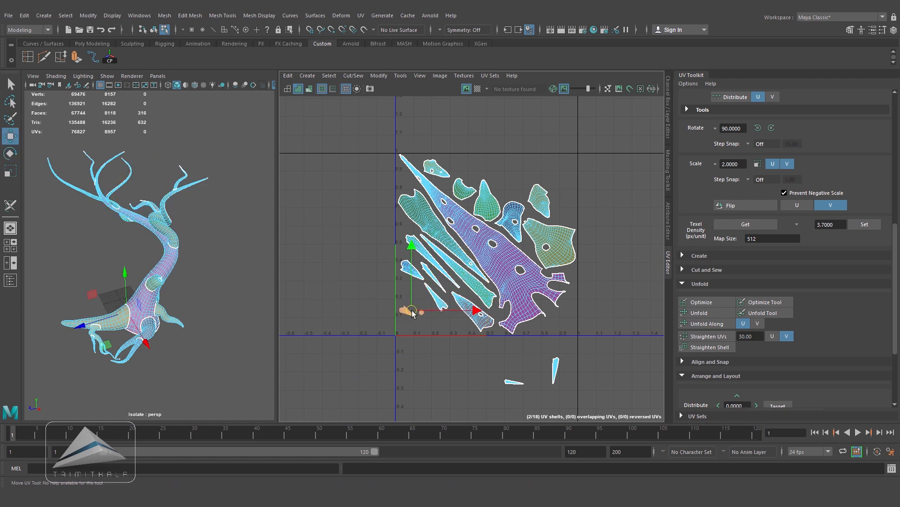
click(514, 381)
drag(514, 382, 417, 310)
click(556, 368)
click(771, 127)
drag(556, 370, 448, 323)
click(629, 310)
- Return the tree to object mode, frame it and widen the perspective viewport beside the UV editor
scroll(451, 365, down, 2)
scroll(528, 350, up, 1)
right_drag(173, 244, 220, 214)
key(f)
drag(277, 232, 395, 231)
drag(674, 211, 766, 210)
drag(400, 241, 416, 241)
scroll(337, 277, down, 4)
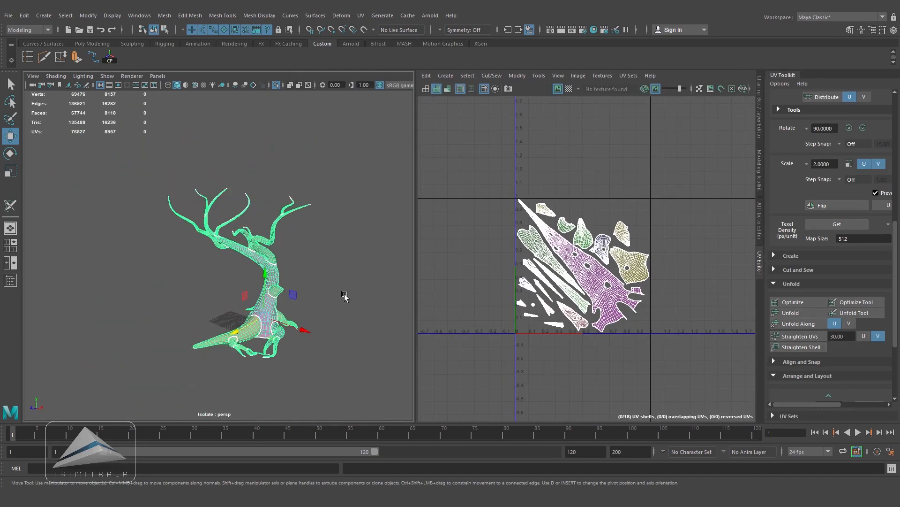
- Display the checker map on the tree and examine the trunk, branches and roots from several sides for distortion
alt+drag(337, 277, 285, 307)
scroll(285, 308, up, 3)
alt+right_drag(284, 307, 317, 303)
click(568, 88)
alt+right_drag(150, 368, 251, 302)
alt+drag(251, 301, 140, 292)
alt+drag(314, 292, 227, 294)
scroll(227, 293, down, 4)
alt+middle_drag(291, 301, 340, 302)
alt+drag(270, 294, 319, 306)
scroll(260, 295, down, 3)
alt+middle_drag(319, 306, 355, 315)
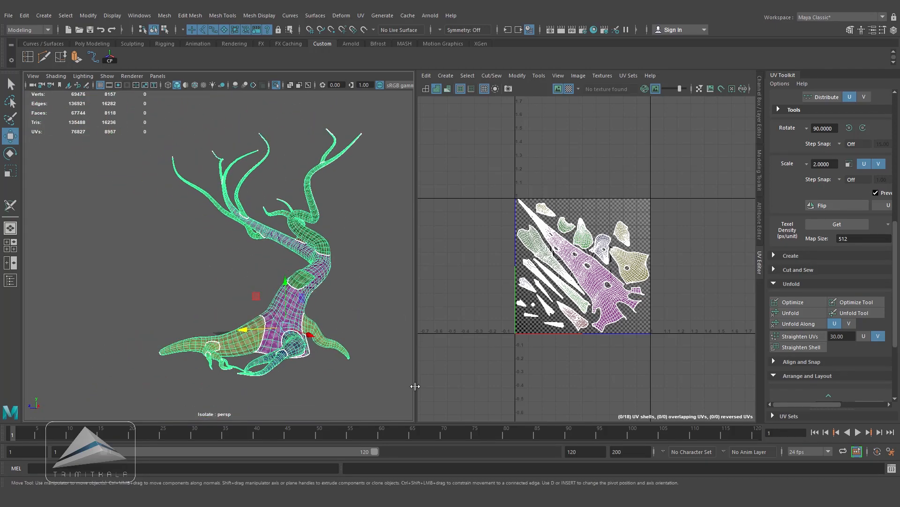
- Save the scene, then turn off the checker map and end the tree's isolation to show the whole house scene
key(ctrl+s)
click(568, 88)
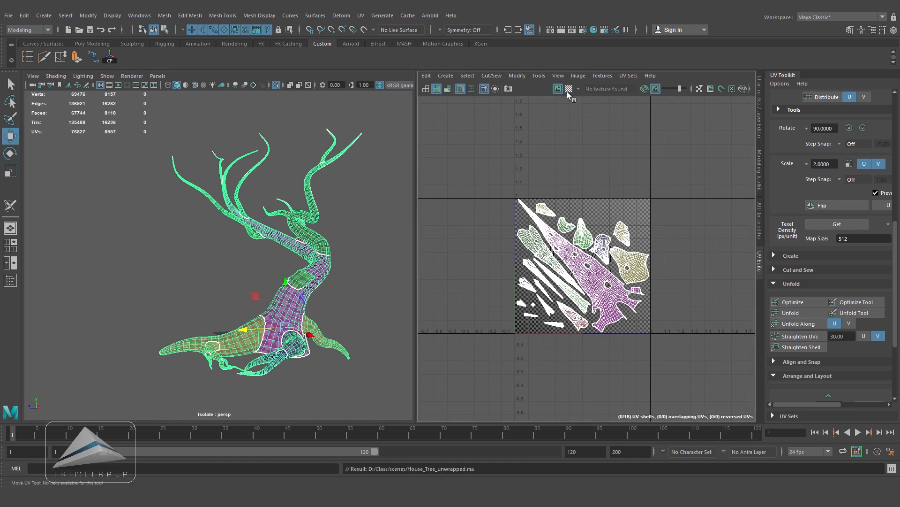
click(234, 141)
click(276, 85)
alt+drag(291, 270, 317, 296)
scroll(318, 295, up, 2)
alt+middle_drag(328, 297, 295, 311)
scroll(295, 310, down, 1)
alt+right_drag(569, 279, 730, 292)
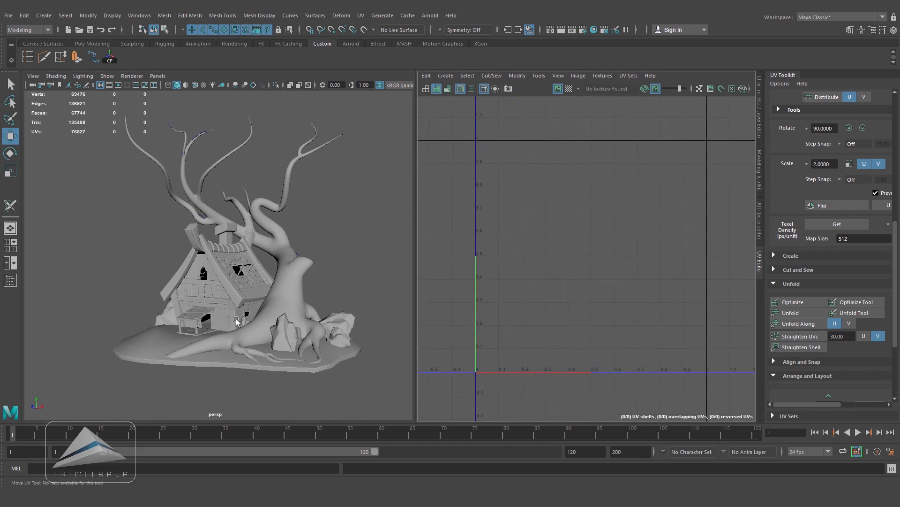
- Hide the Tree layer and the curves so the house is unobstructed
alt+right_drag(237, 322, 299, 297)
alt+middle_drag(300, 297, 331, 261)
alt+right_drag(256, 262, 296, 265)
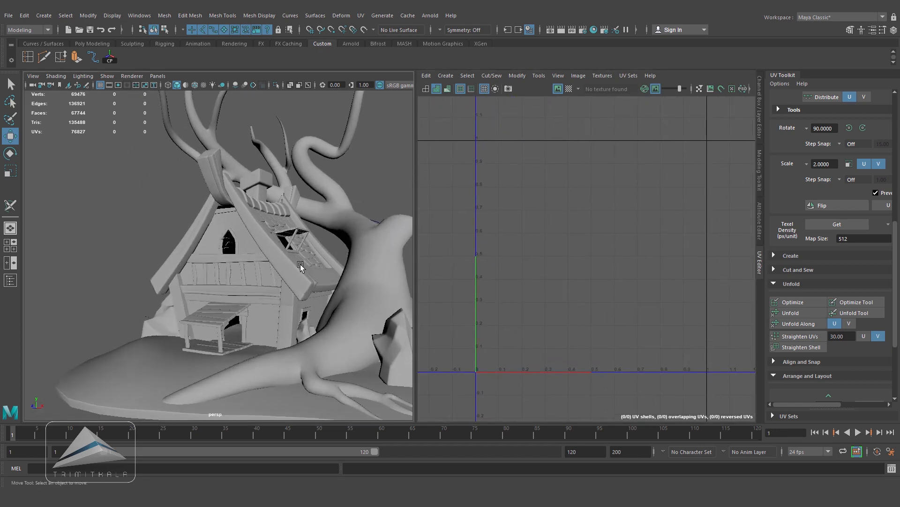
click(759, 124)
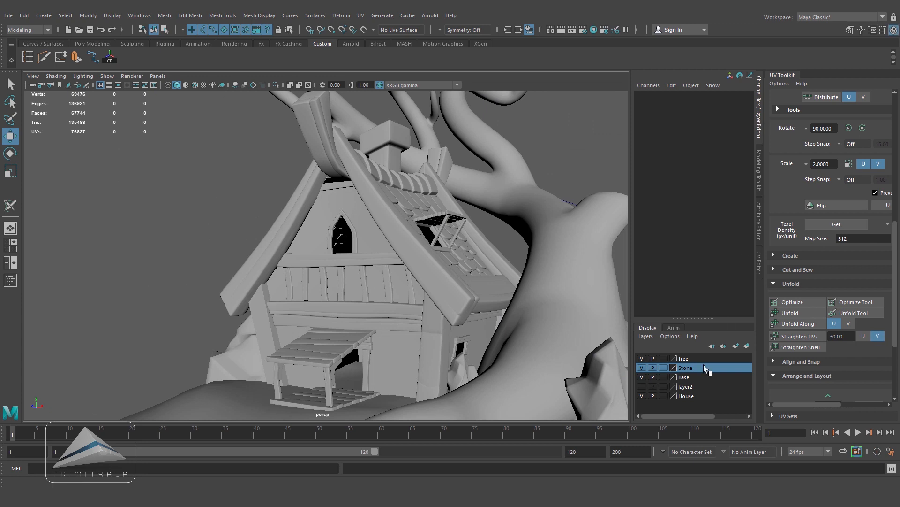
click(642, 359)
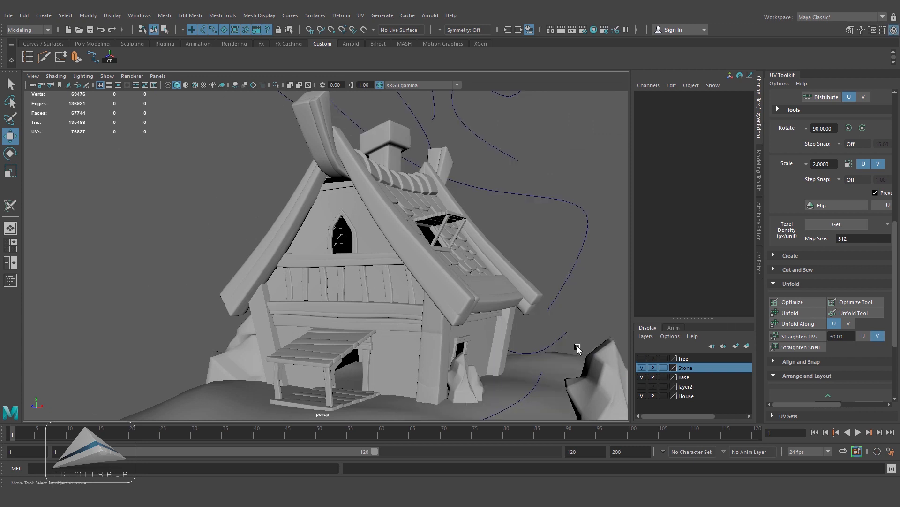
alt+right_drag(575, 269, 252, 174)
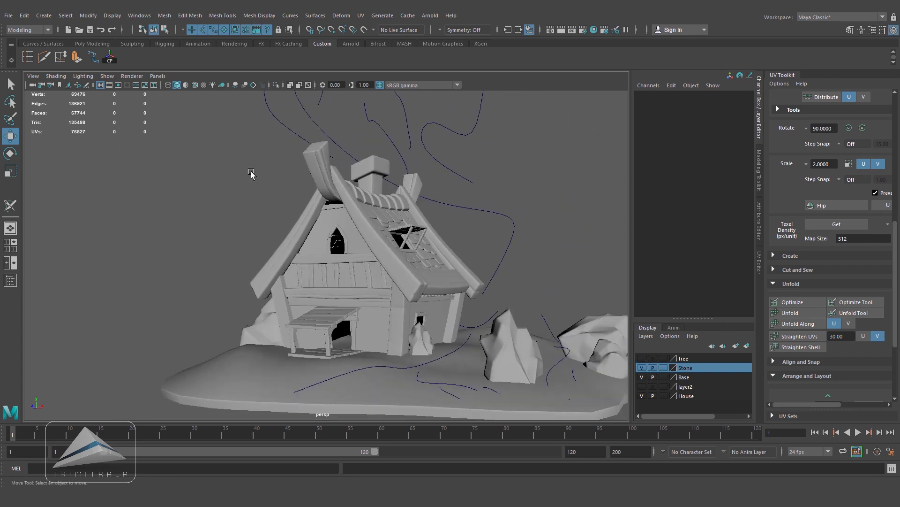
click(106, 76)
click(108, 135)
- Isolate the front roof beam beside the shingled slope and show its UVs in the UV editor
alt+right_drag(434, 230, 499, 253)
alt+drag(499, 253, 449, 293)
click(449, 294)
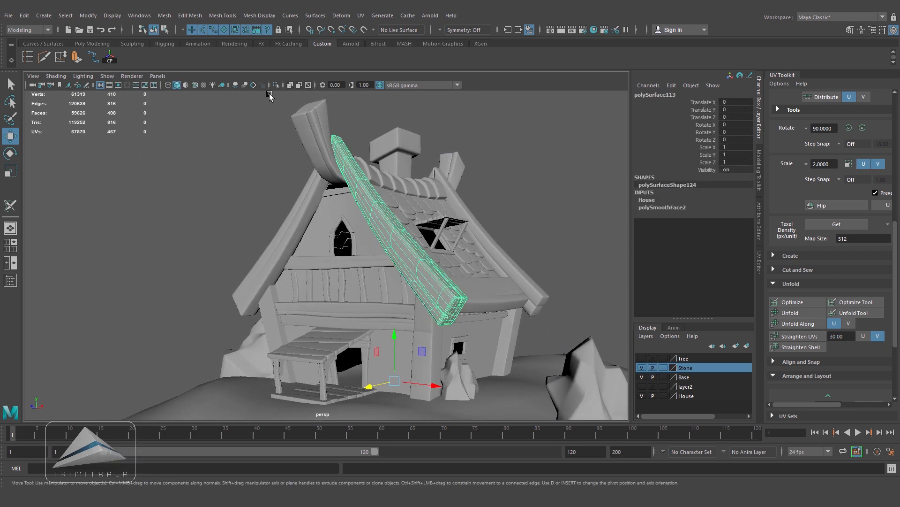
click(276, 85)
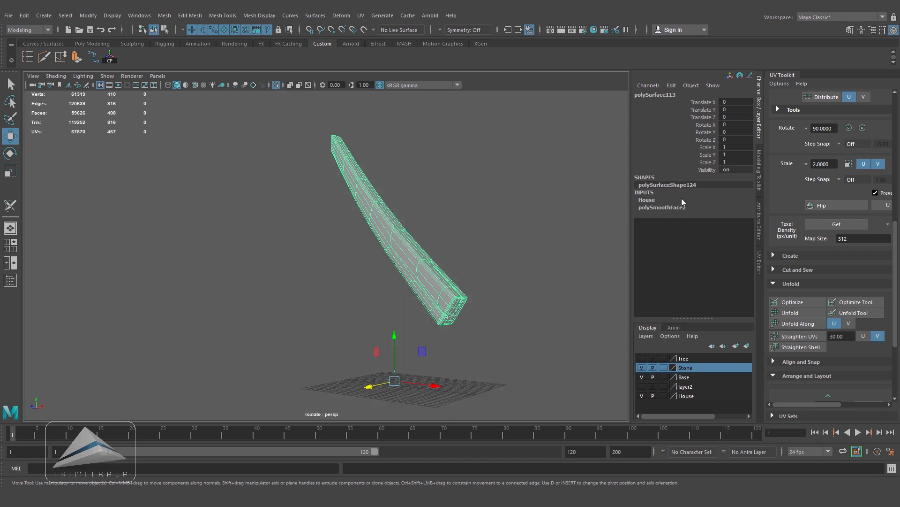
click(760, 254)
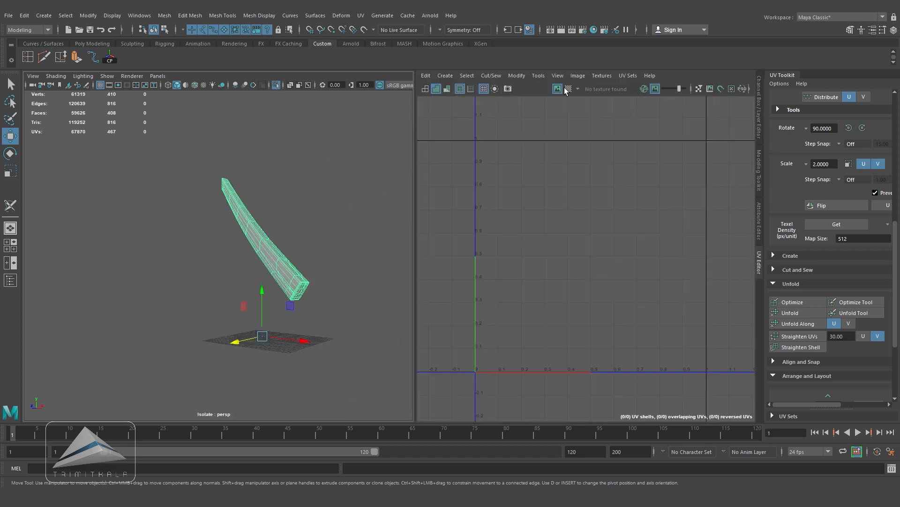
click(297, 283)
alt+right_drag(287, 277, 314, 273)
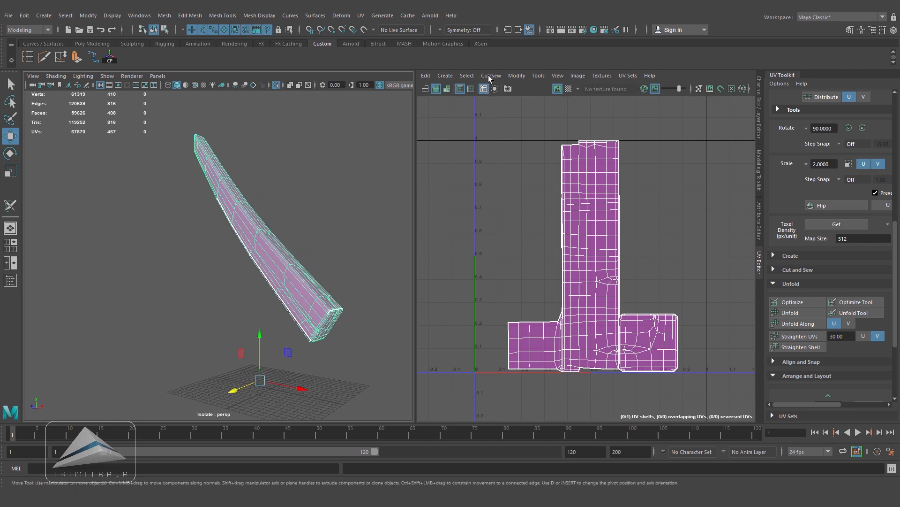
- Project the front beam's UVs from the current camera view
click(445, 76)
click(471, 151)
alt+drag(353, 297, 325, 284)
alt+right_drag(325, 285, 339, 243)
key(q)
right_drag(305, 197, 353, 182)
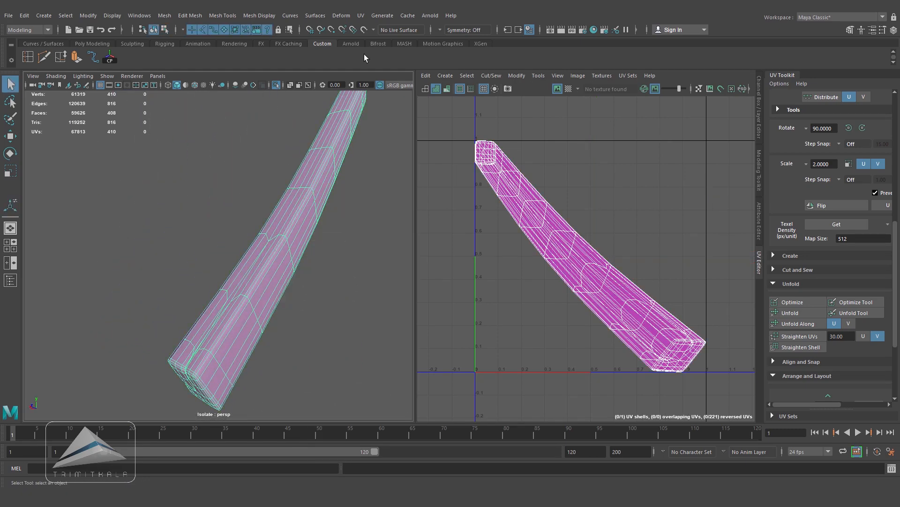
- Use the 3D Cut and Sew UV Tool to cut one long lengthwise seam along the front beam
click(362, 15)
click(391, 217)
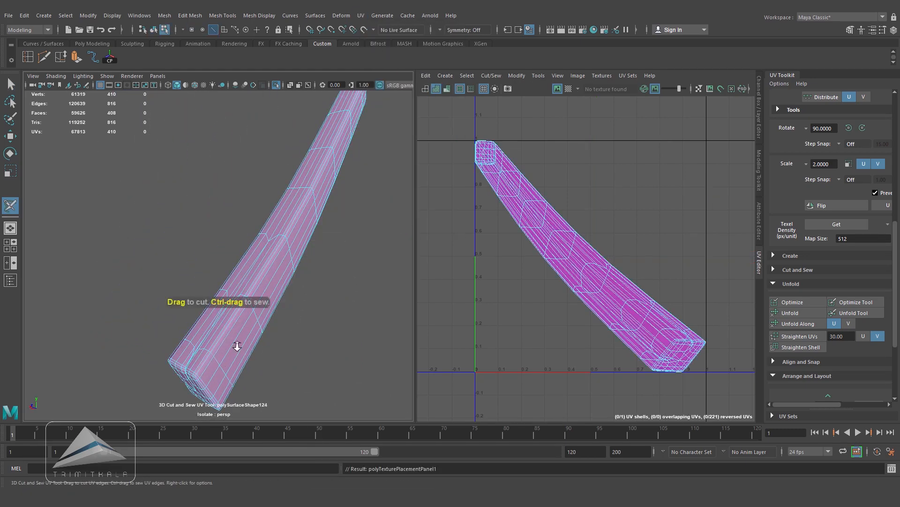
alt+right_drag(238, 346, 283, 347)
alt+middle_drag(283, 347, 284, 253)
alt+right_drag(233, 273, 284, 277)
double_click(219, 282)
- Cut the UV edges across the upper rim of the beam's lower end and down one adjoining side
alt+drag(266, 292, 352, 282)
alt+right_drag(351, 281, 347, 302)
alt+drag(347, 302, 287, 254)
double_click(287, 253)
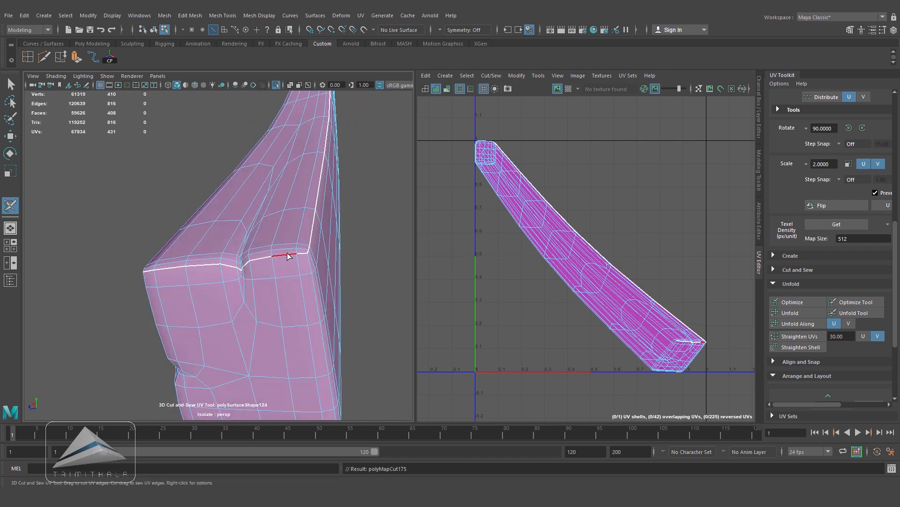
alt+drag(291, 287, 256, 262)
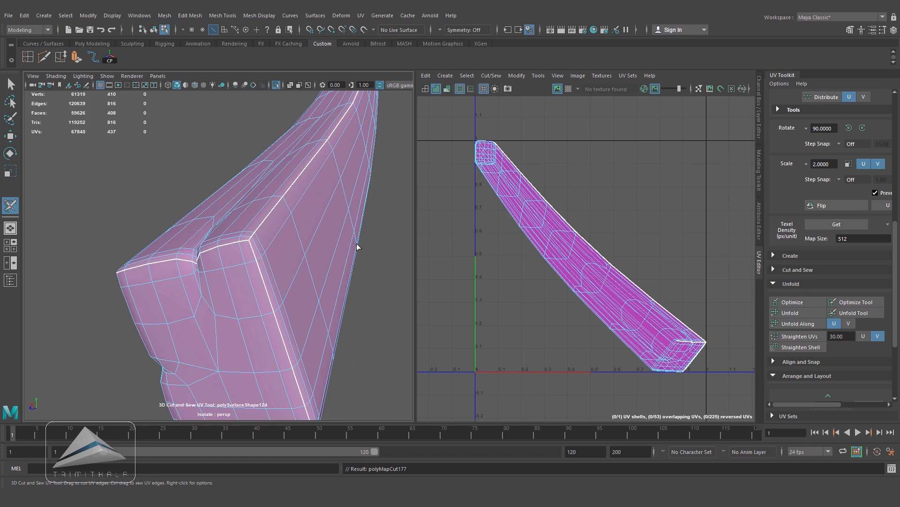
- Cut the UV edges around the cap at the beam's upper end
alt+drag(357, 247, 329, 233)
alt+middle_drag(330, 233, 223, 307)
alt+middle_drag(331, 197, 281, 255)
alt+drag(281, 256, 280, 260)
alt+right_drag(280, 259, 233, 271)
double_click(316, 249)
- Cut the remaining notched side edge of the cap at the beam's lower end
alt+drag(233, 272, 277, 283)
alt+middle_drag(277, 283, 328, 70)
alt+drag(314, 141, 271, 273)
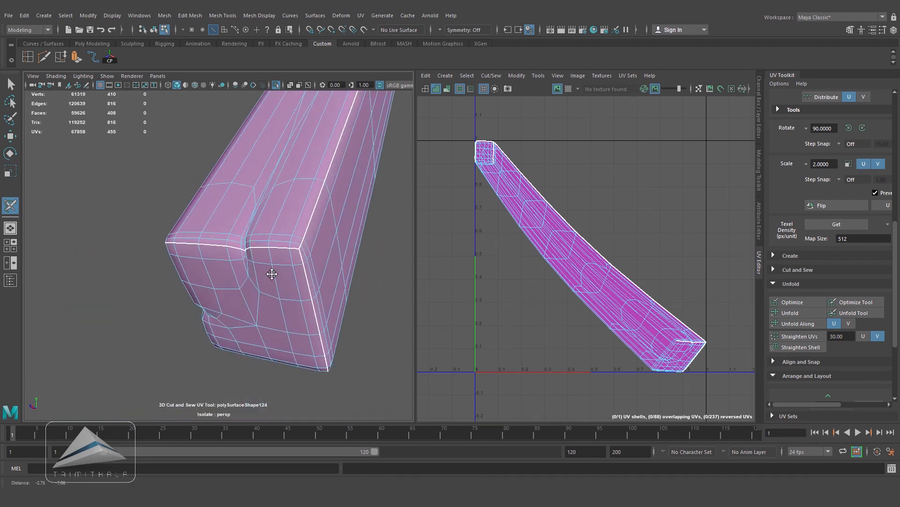
alt+middle_drag(272, 273, 338, 211)
scroll(312, 248, down, 5)
alt+drag(312, 248, 252, 291)
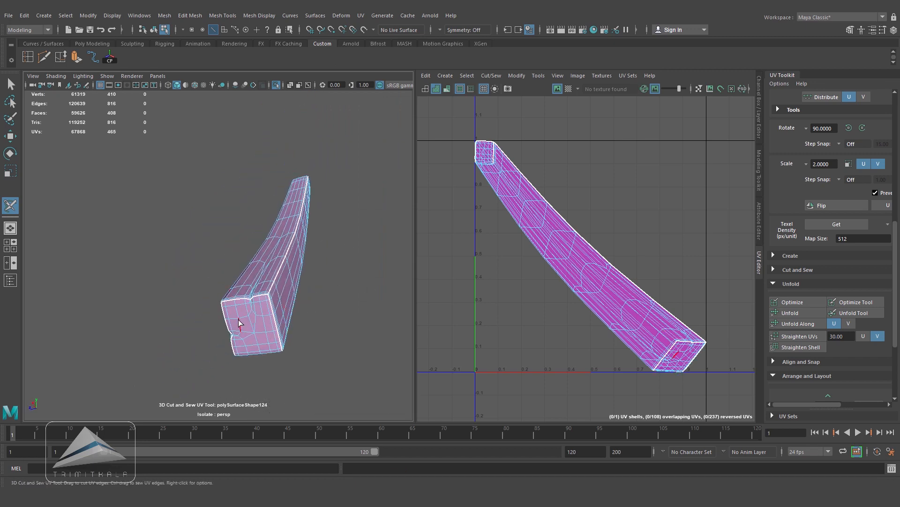
alt+drag(299, 340, 295, 338)
- Select all of the front beam's UVs and unfold them
right_drag(274, 274, 305, 256)
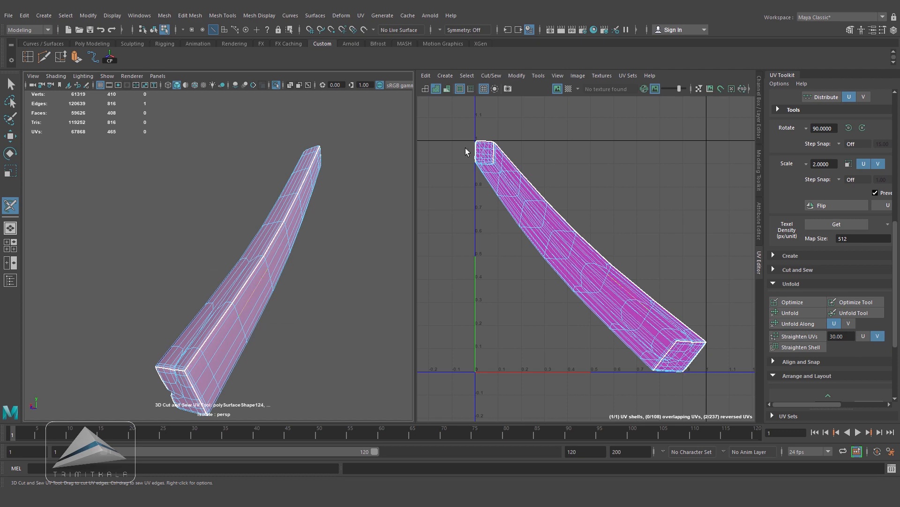
key(w)
right_drag(614, 284, 656, 283)
drag(456, 133, 730, 400)
click(805, 311)
key(f)
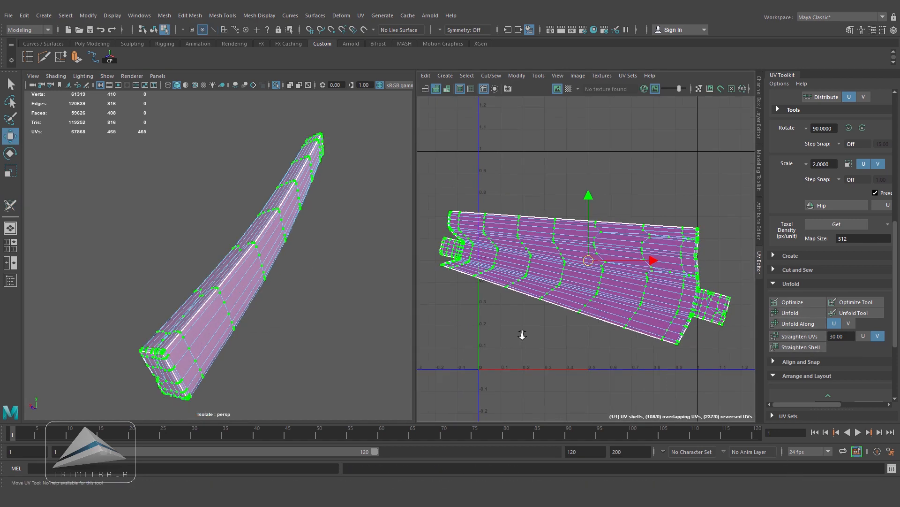
- Display the checker map and examine the unfolded front beam from several sides
click(568, 90)
alt+right_drag(209, 337, 272, 252)
alt+drag(271, 252, 300, 254)
alt+drag(363, 317, 255, 277)
scroll(230, 286, down, 3)
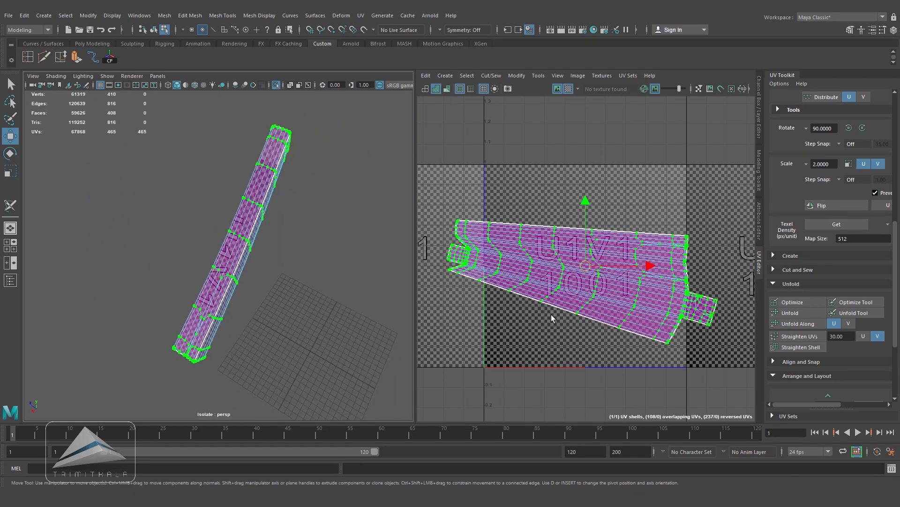
alt+drag(293, 309, 307, 287)
scroll(612, 313, down, 3)
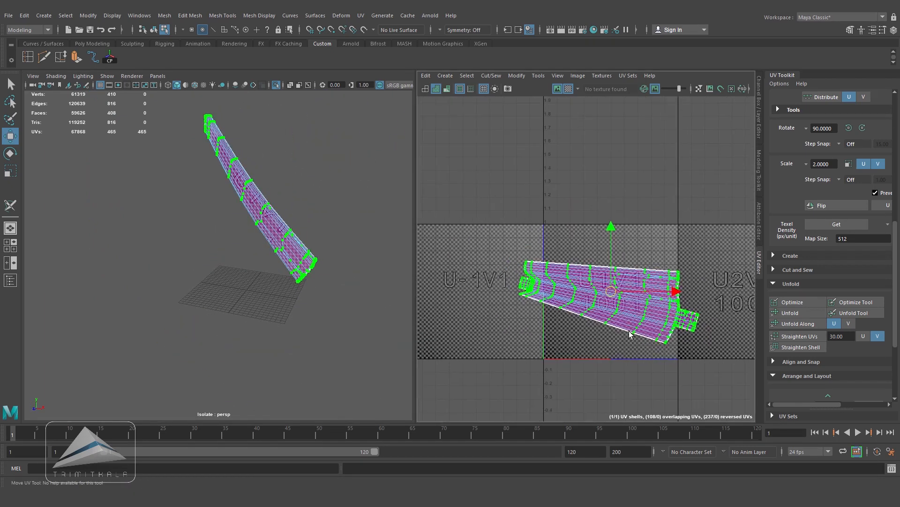
- Lay out the front beam's unfolded shell inside the UV tile
click(791, 377)
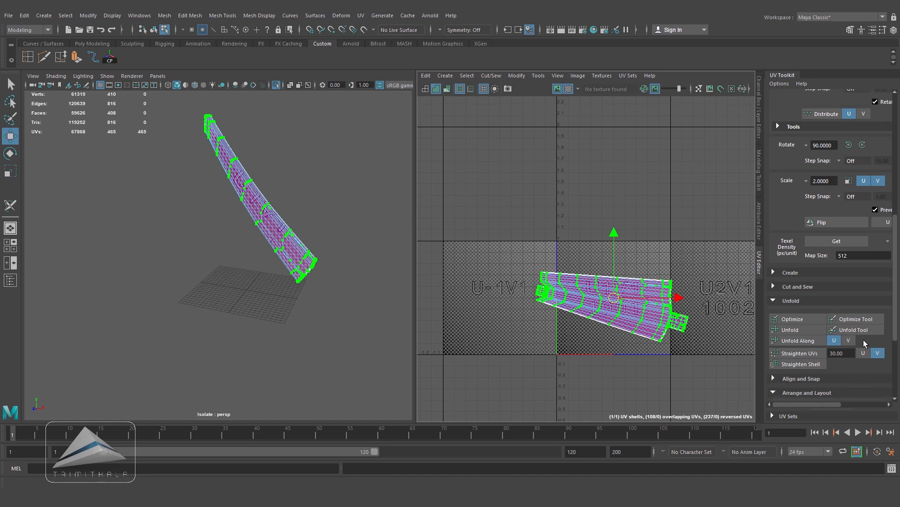
scroll(856, 345, down, 4)
click(799, 381)
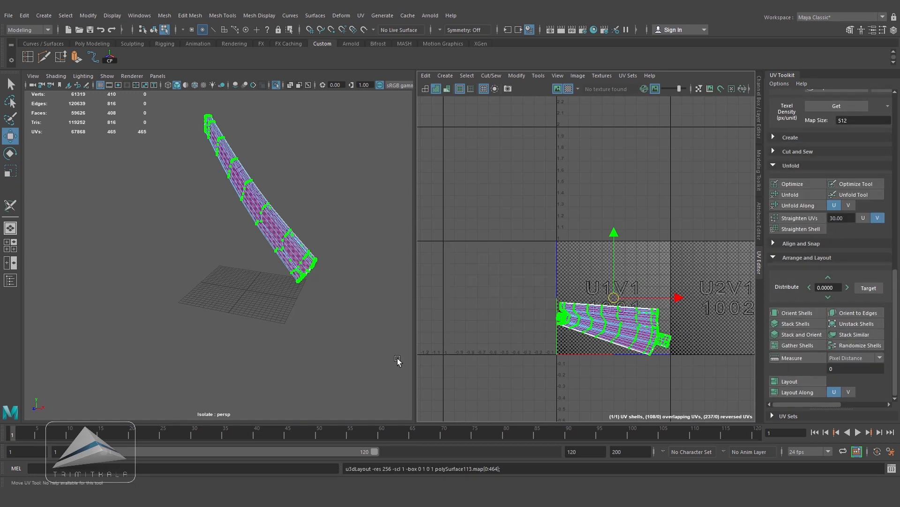
scroll(364, 306, up, 4)
scroll(563, 319, up, 4)
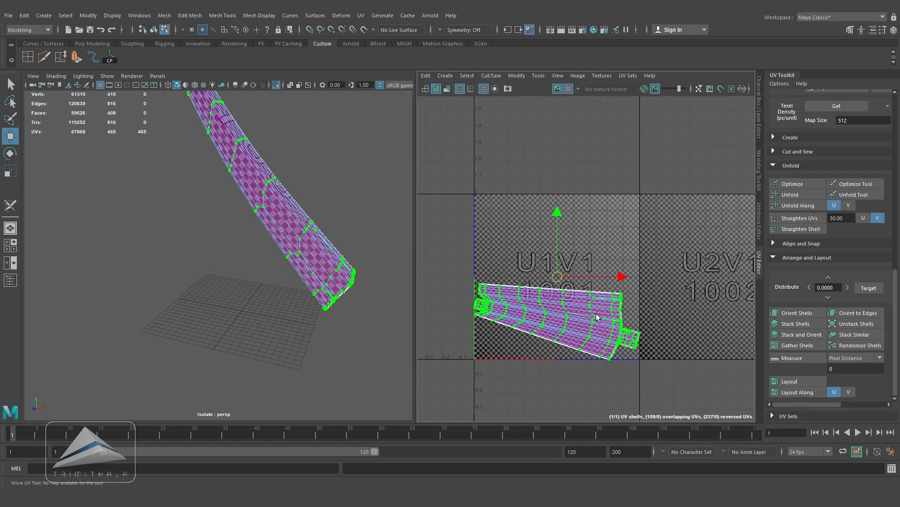
- Return the front beam to object mode and bring the rest of the house back into view
right_drag(310, 242, 343, 215)
alt+drag(344, 216, 291, 323)
click(271, 103)
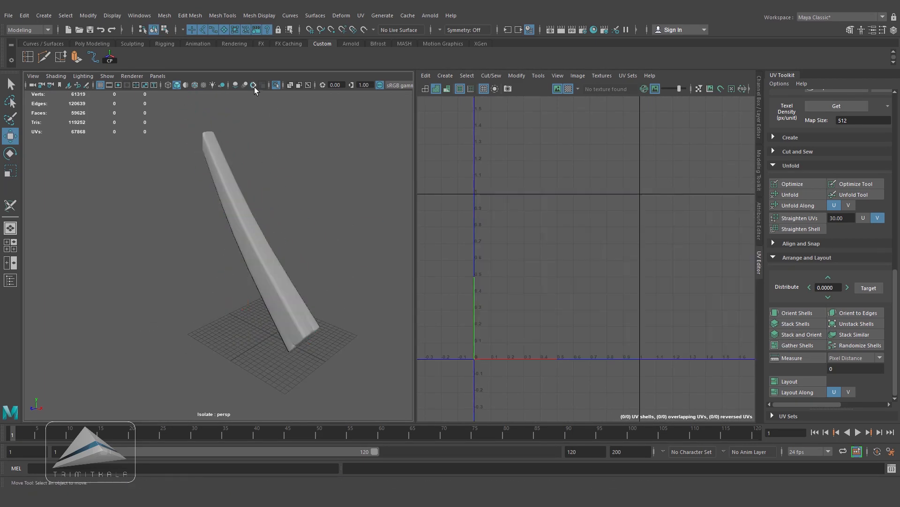
click(280, 282)
click(276, 86)
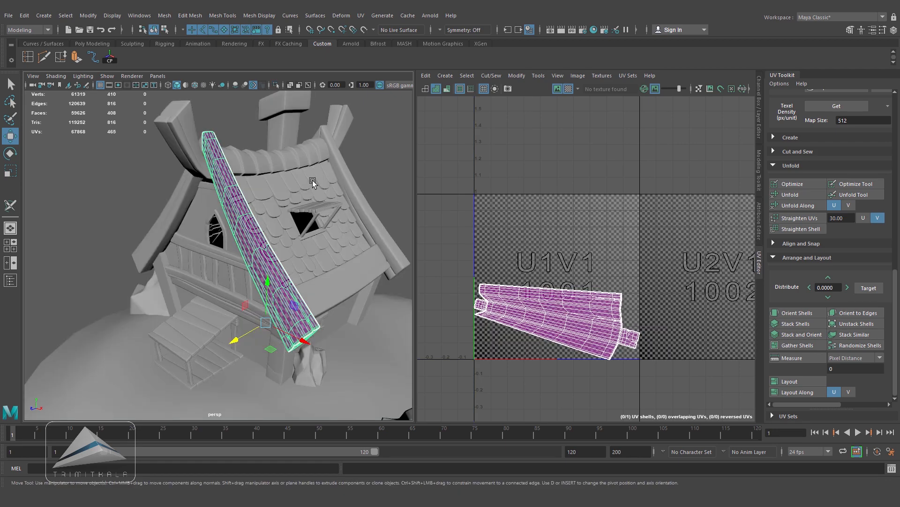
- Isolate the rear roof beam beside the shingled slope and project its UVs from the current camera view
click(386, 189)
click(383, 238)
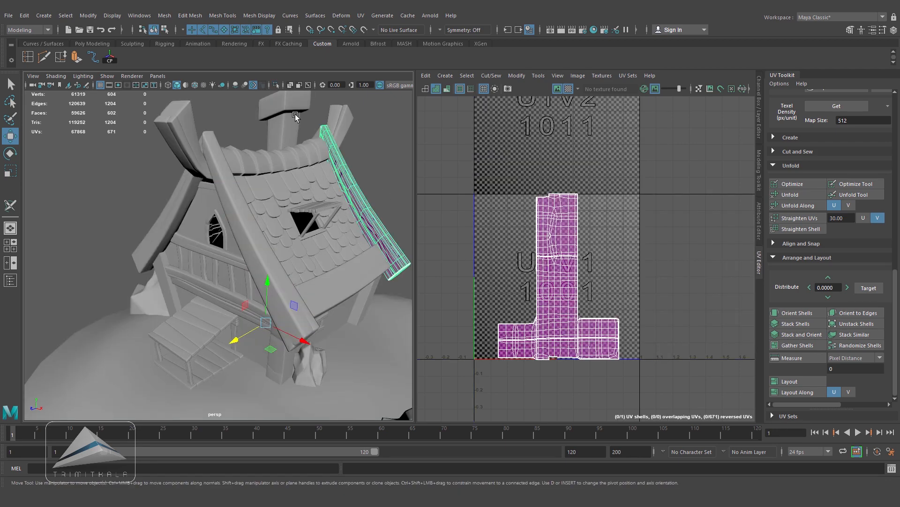
click(276, 86)
key(f)
alt+drag(303, 271, 245, 261)
click(447, 76)
click(470, 151)
scroll(370, 151, up, 3)
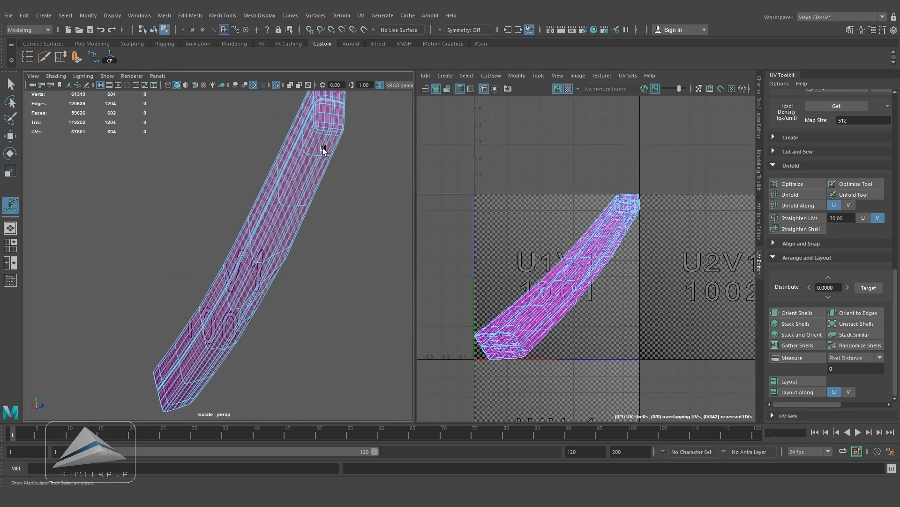
- Add the 3D Cut and Sew UV Tool to the Custom shelf and cut the rear beam lengthwise and across one end
click(361, 16)
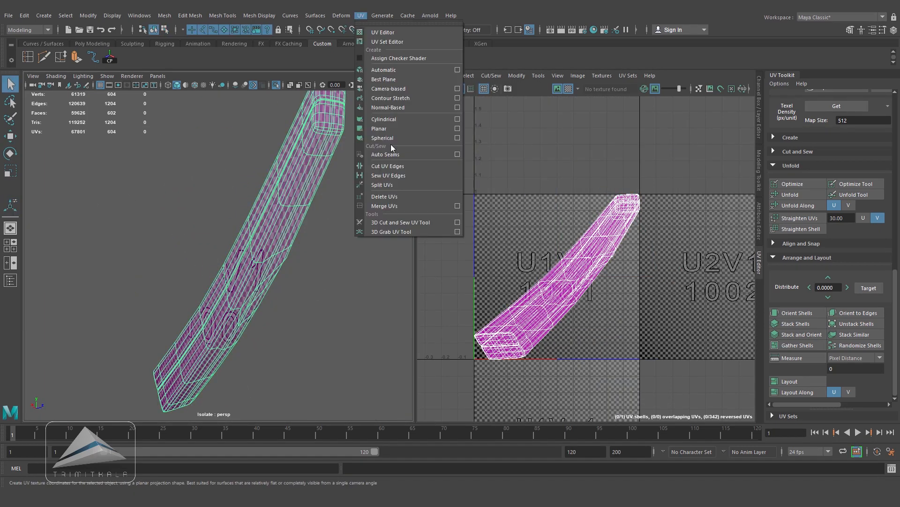
click(225, 58)
alt+middle_drag(304, 215, 313, 234)
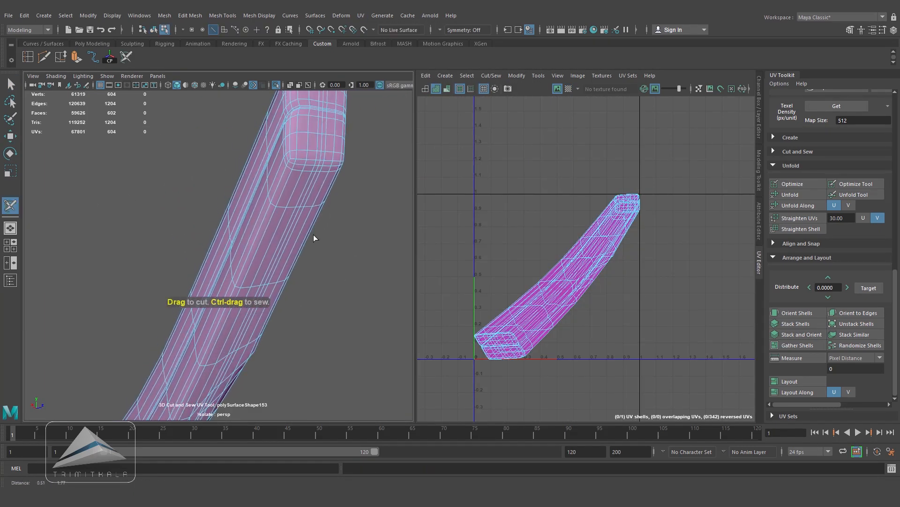
double_click(288, 165)
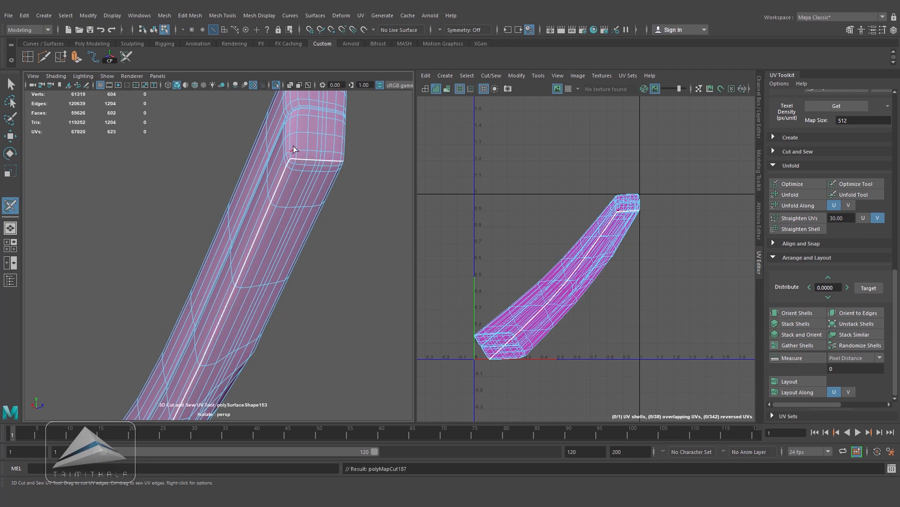
alt+middle_drag(357, 147, 335, 307)
drag(270, 238, 311, 231)
alt+right_drag(311, 231, 271, 249)
alt+middle_drag(270, 248, 368, 145)
- Cut the UV edges around the cap at the rear beam's other end
alt+drag(367, 145, 286, 282)
alt+right_drag(286, 281, 293, 362)
alt+middle_drag(294, 362, 273, 312)
double_click(272, 309)
double_click(259, 300)
alt+drag(261, 301, 330, 290)
alt+middle_drag(330, 290, 311, 336)
- Unfold the rear beam's UVs and check the checker pattern along the beam
key(w)
right_drag(591, 234, 687, 235)
click(803, 195)
alt+middle_drag(688, 235, 704, 201)
alt+drag(225, 201, 329, 266)
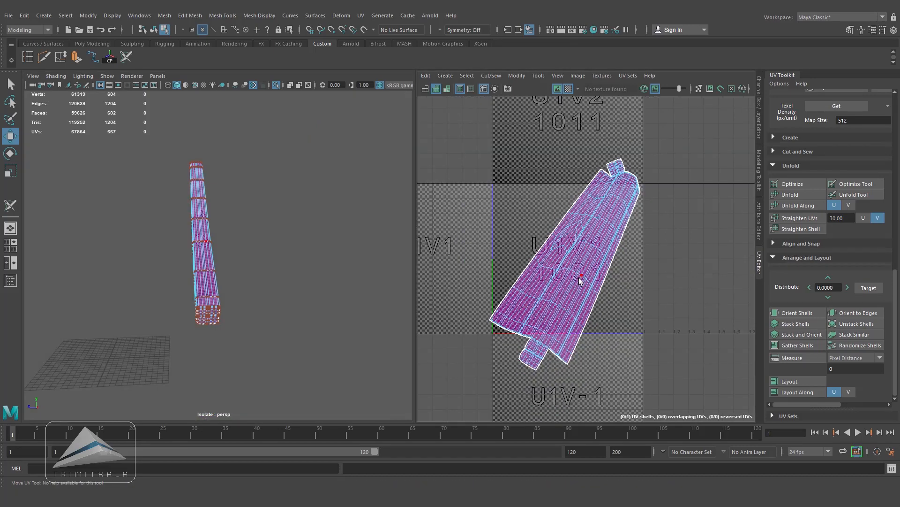
- Lay out the rear beam's whole shell in the UV tile and bring the full house back into view
right_drag(579, 277, 539, 264)
drag(458, 139, 683, 372)
click(803, 379)
right_drag(200, 203, 254, 174)
click(277, 85)
alt+middle_drag(254, 233, 255, 233)
alt+drag(255, 233, 280, 289)
- Bring the full house back and inspect the roof beams from all sides to identify matching unwrapped and un-unwrapped pairs
click(221, 291)
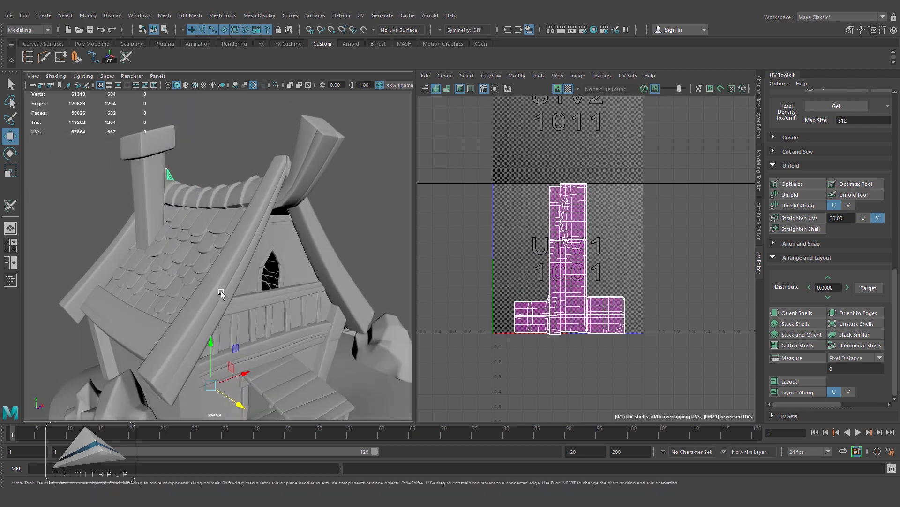
alt+drag(220, 292, 274, 305)
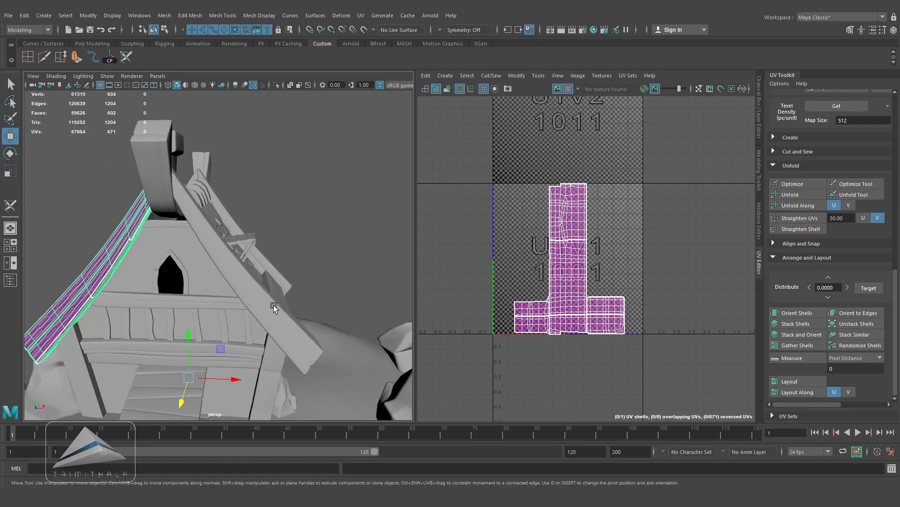
click(283, 312)
click(327, 223)
alt+drag(327, 224, 187, 249)
click(273, 250)
alt+drag(208, 311, 330, 305)
click(105, 225)
alt+drag(390, 278, 287, 279)
click(287, 280)
alt+drag(170, 308, 202, 303)
click(317, 221)
- Transfer all UV sets from the unwrapped rear beam to the matching front beam, using Component sample space
click(165, 16)
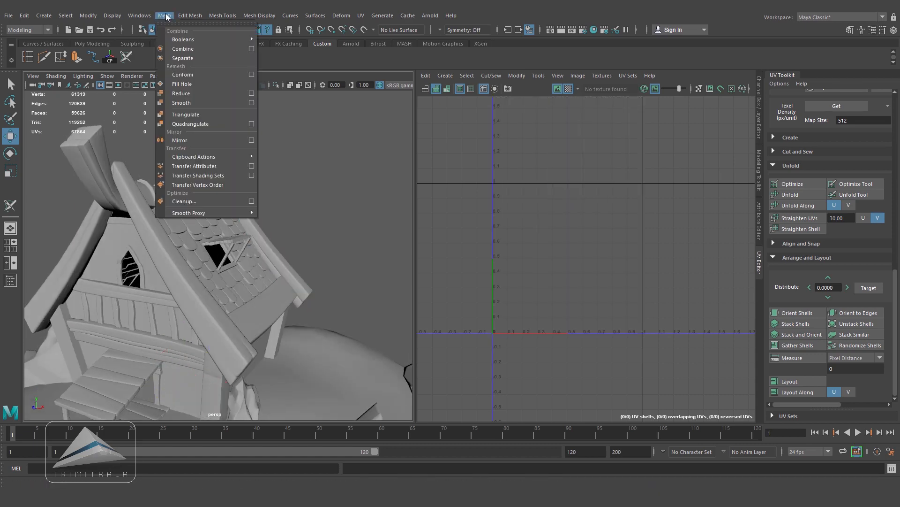
click(252, 166)
drag(685, 45, 450, 71)
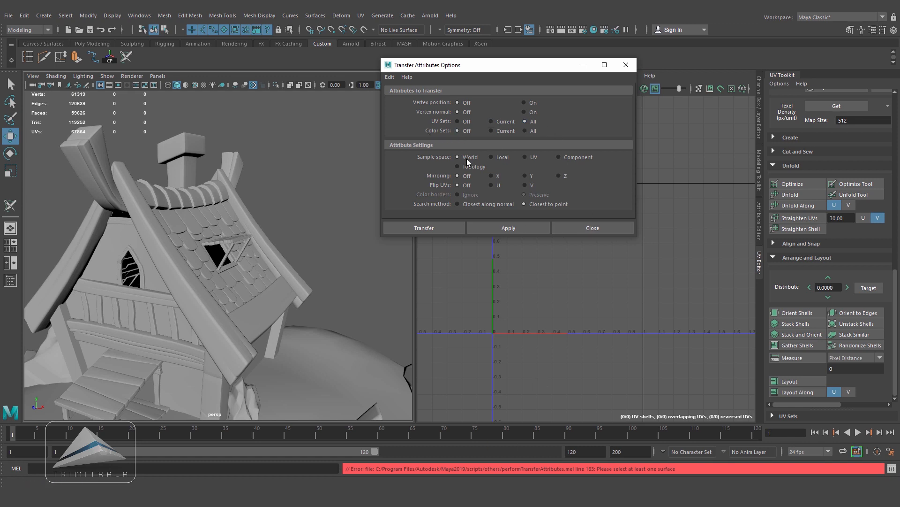
click(280, 245)
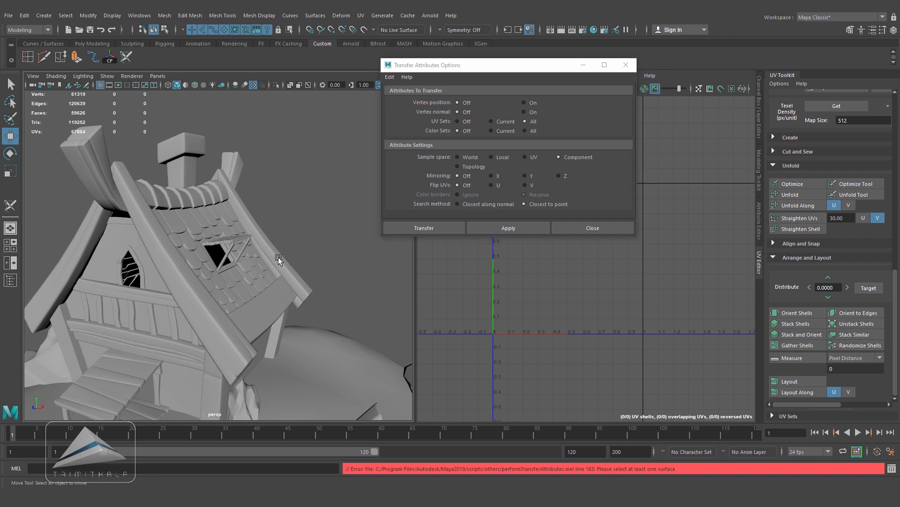
shift+click(68, 263)
drag(510, 66, 371, 38)
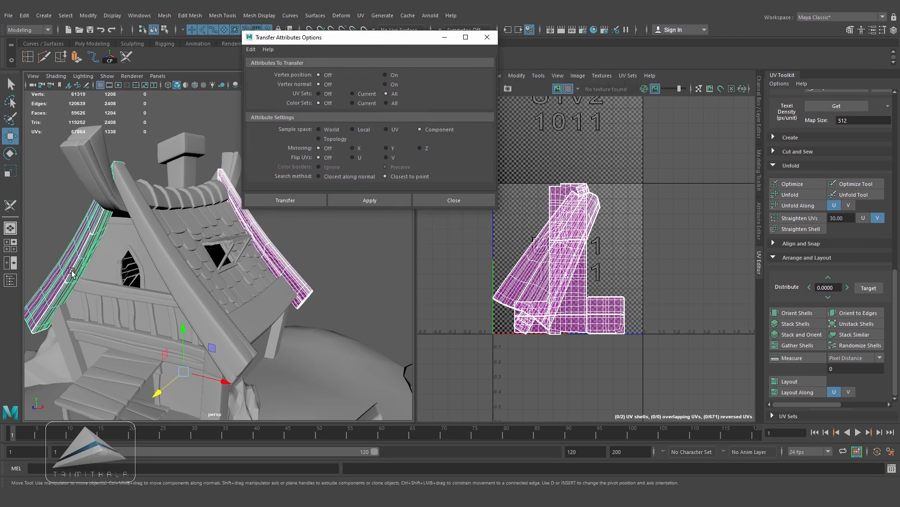
click(392, 200)
click(307, 289)
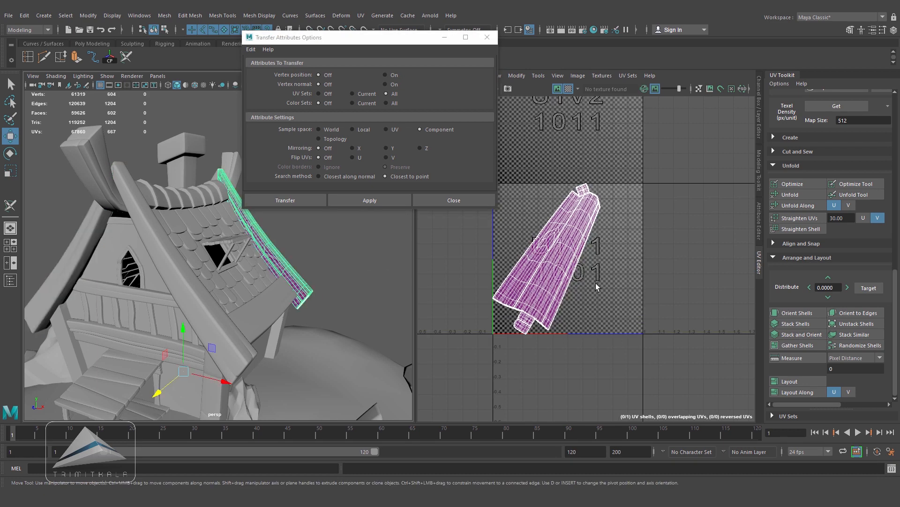
click(77, 263)
- Transfer the UVs from the other unwrapped roof beam to its matching counterpart and close the transfer options
click(323, 248)
click(209, 315)
alt+drag(190, 329, 361, 347)
shift+click(167, 323)
alt+drag(257, 314, 235, 314)
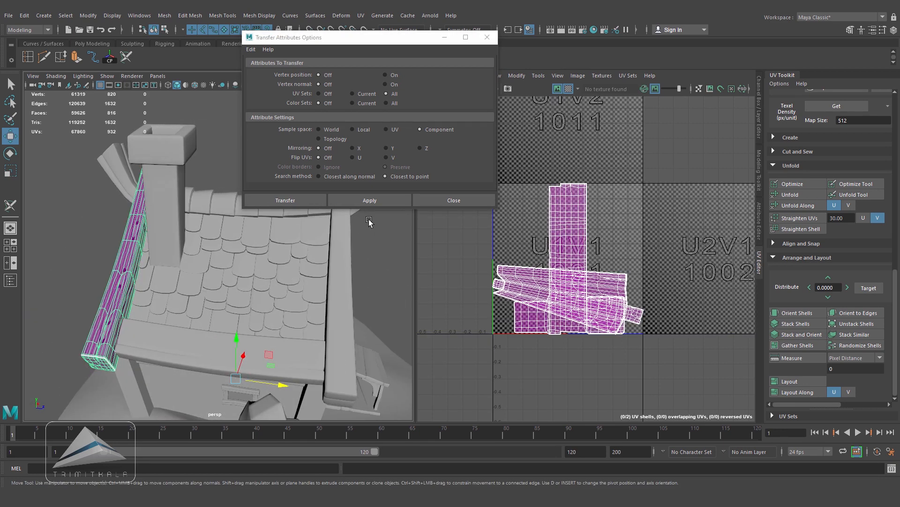
click(374, 202)
alt+drag(383, 246, 382, 268)
click(351, 240)
click(441, 199)
- Isolate the shingle at the roof's upper corner and project its UVs from the camera view
scroll(346, 227, up, 6)
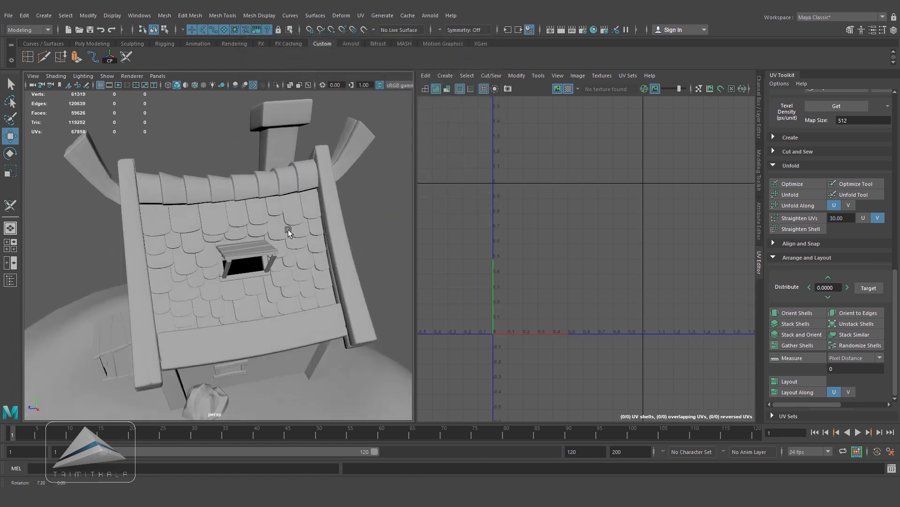
alt+drag(296, 206, 209, 213)
click(123, 200)
alt+drag(133, 203, 324, 219)
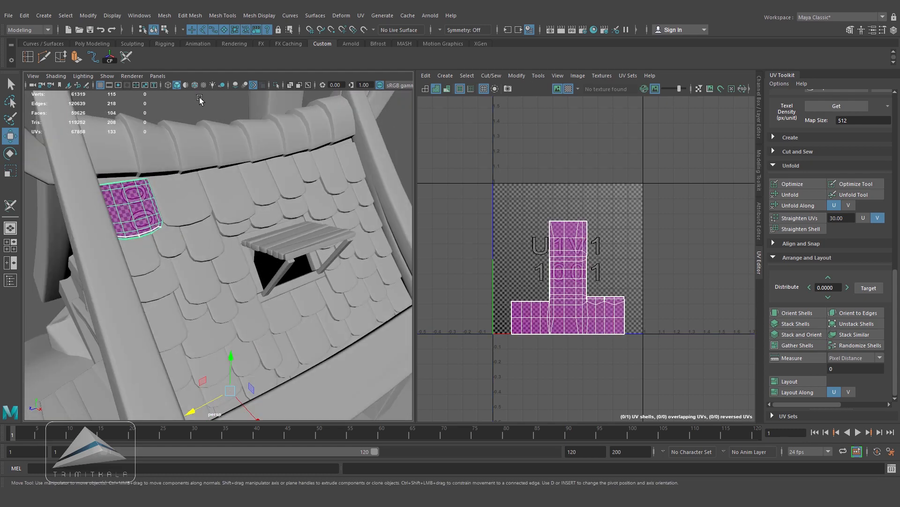
click(276, 85)
alt+drag(281, 129, 192, 192)
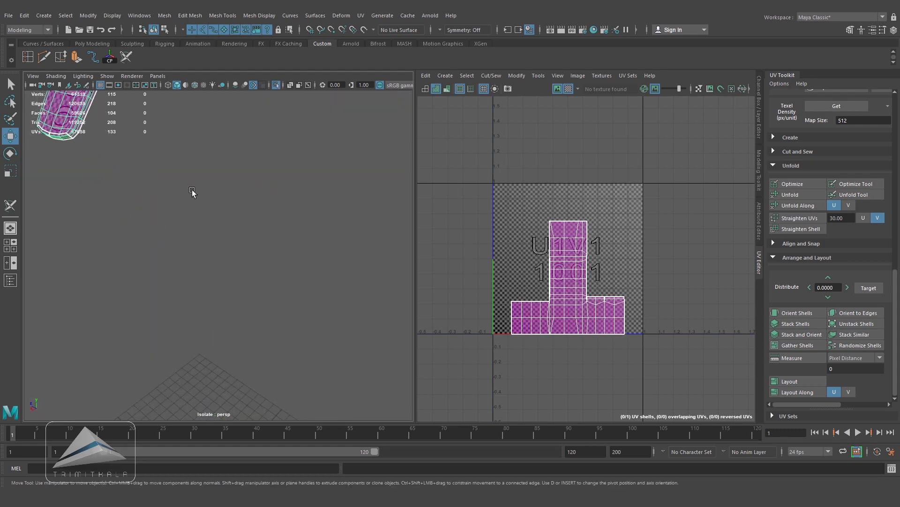
key(f)
alt+drag(317, 308, 253, 254)
alt+drag(339, 277, 403, 281)
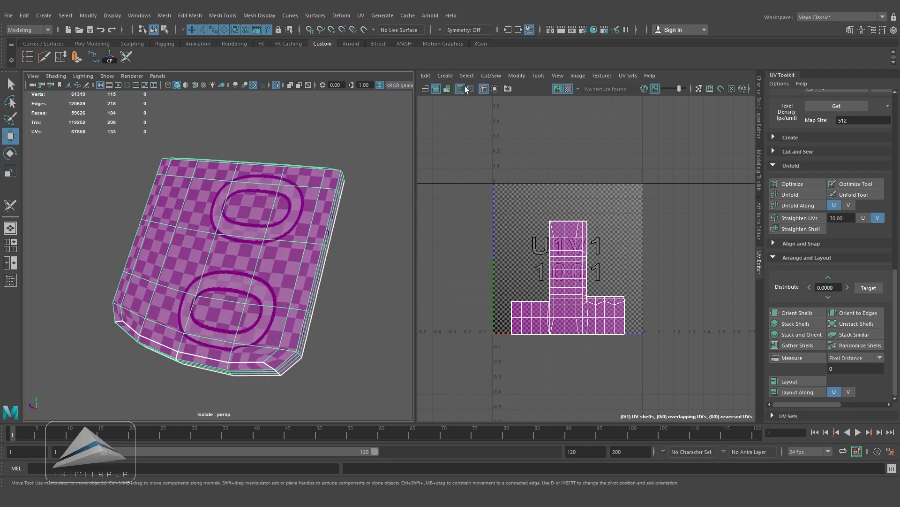
click(445, 75)
click(469, 149)
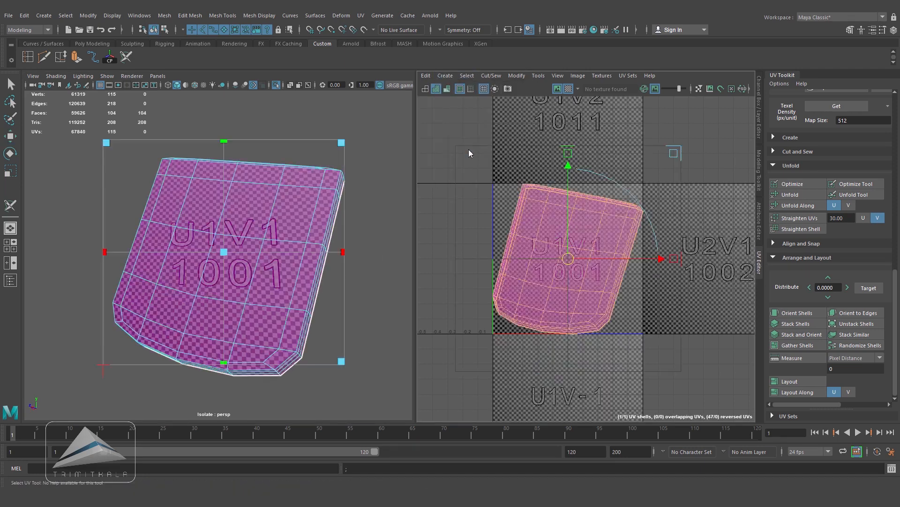
- Cut the UV edges at one of the shingle's upper corners with the 3D Cut and Sew UV Tool
alt+drag(327, 304, 307, 306)
key(F11)
alt+drag(355, 260, 285, 299)
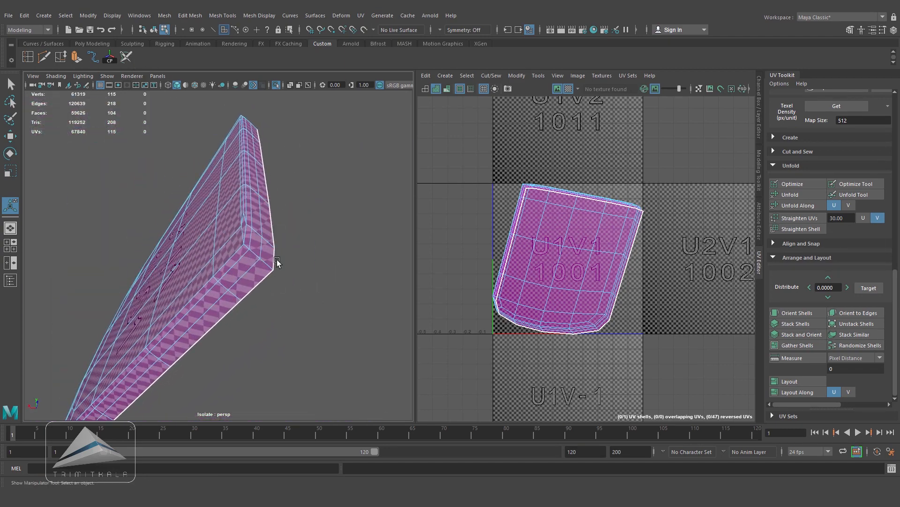
scroll(266, 239, up, 3)
key(y)
right_click(266, 231)
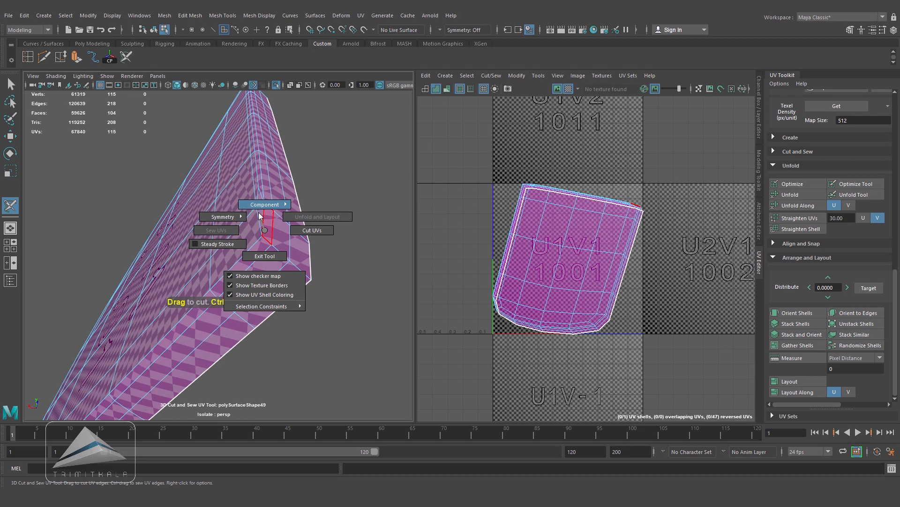
click(310, 203)
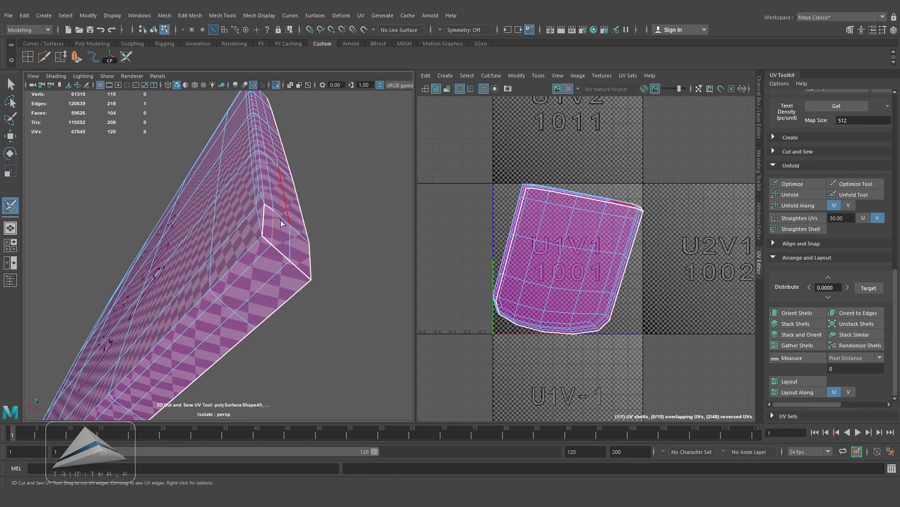
- Cut the UV edges across the side thickness at the shingle's remaining corners
alt+drag(347, 386, 104, 257)
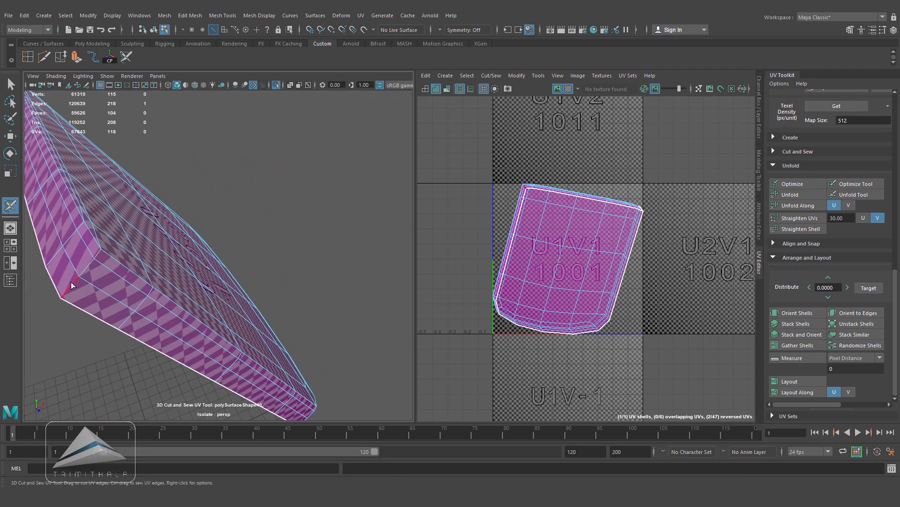
alt+drag(230, 322, 193, 278)
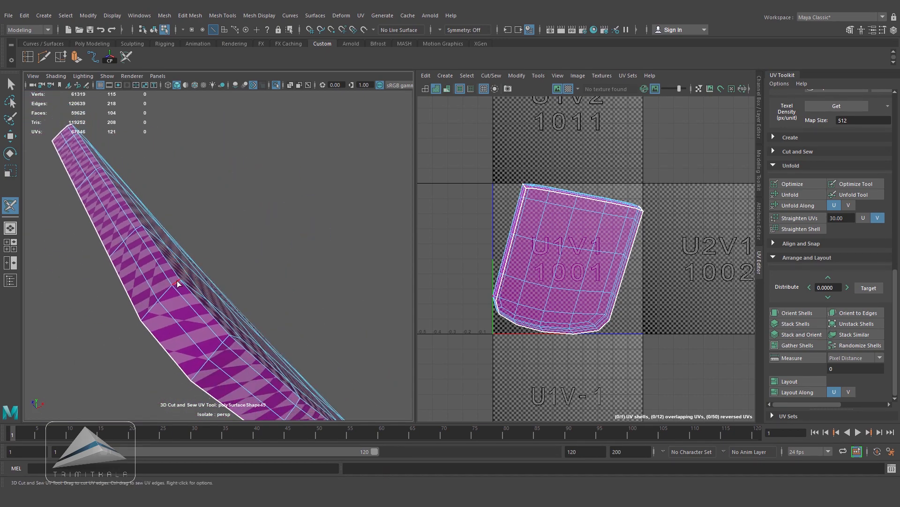
click(152, 309)
alt+drag(152, 309, 106, 334)
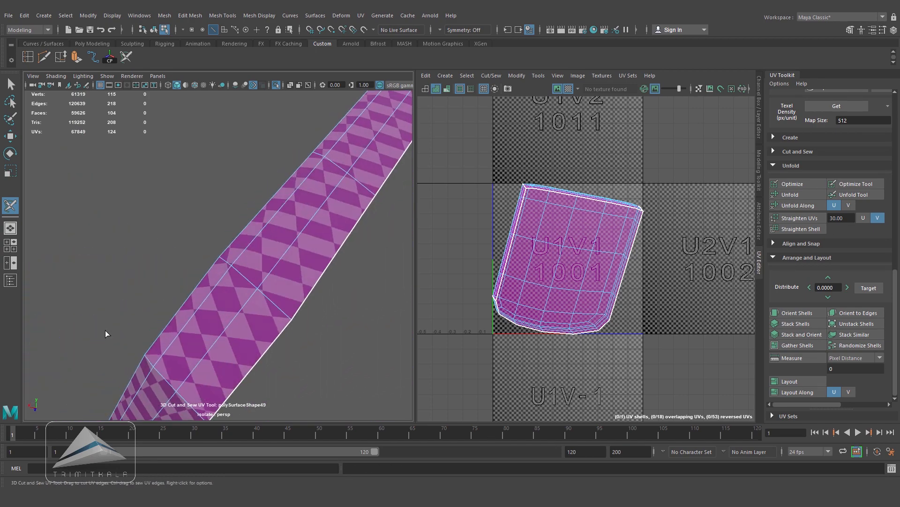
click(273, 304)
alt+drag(274, 304, 286, 317)
- Select all of the shingle's UVs and unfold them
right_click(560, 222)
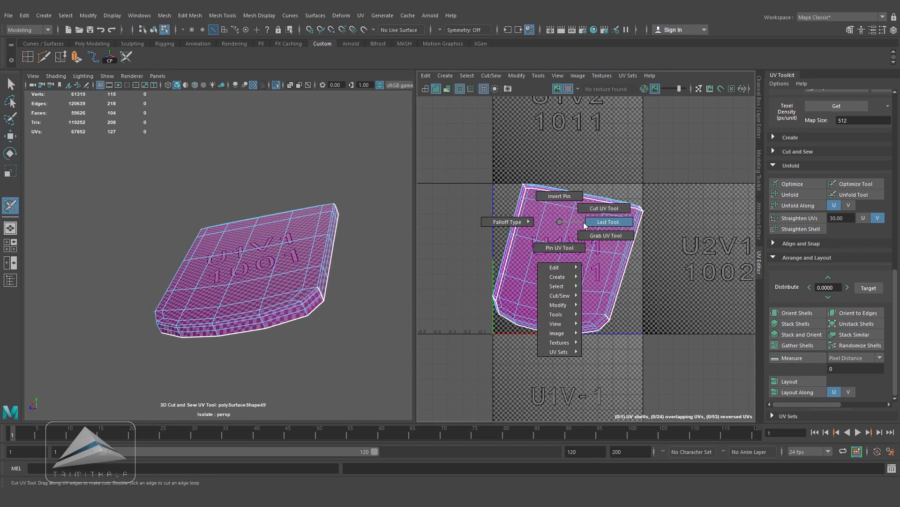
key(w)
right_click(568, 221)
click(598, 221)
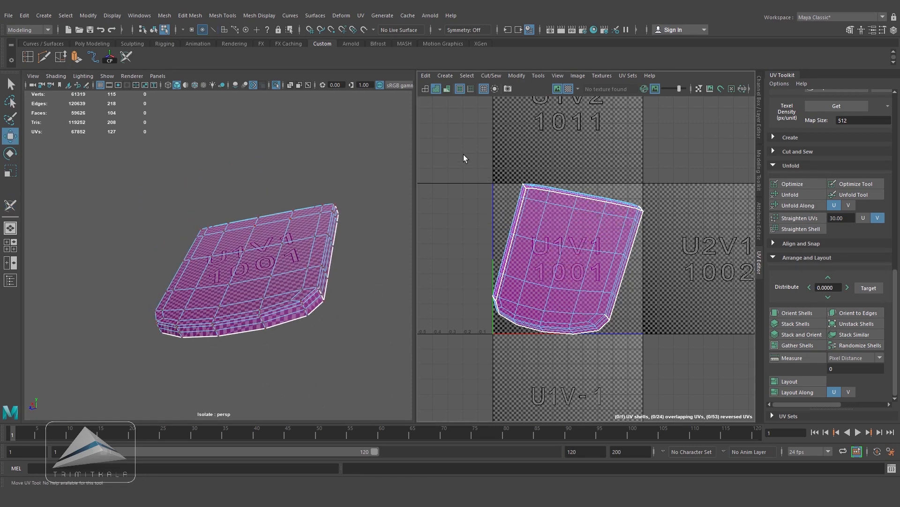
drag(688, 382, 690, 380)
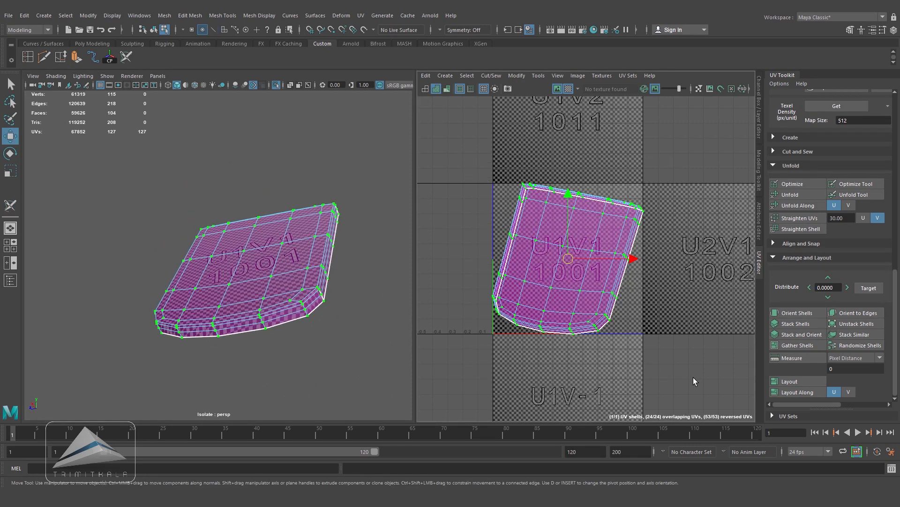
click(808, 197)
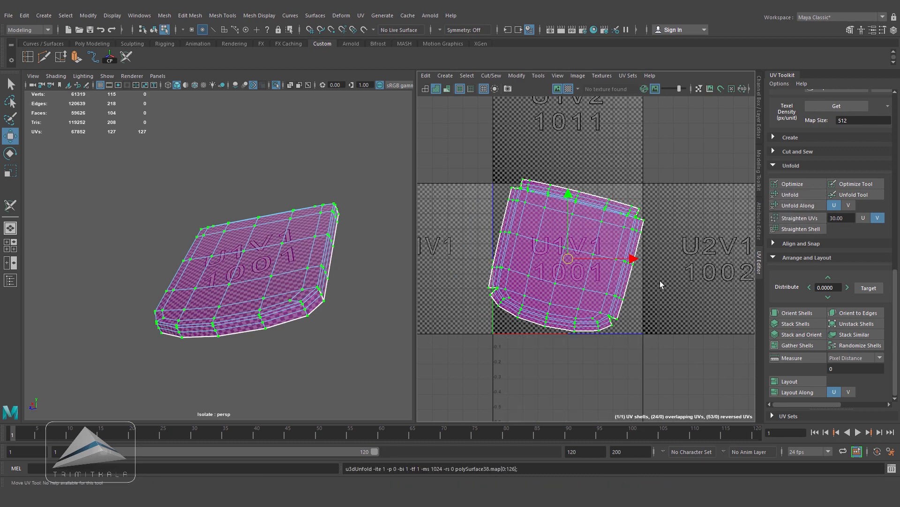
- Rotate the shingle's UV shell upright and shift it slightly along U to centre it in the tile
key(e)
drag(629, 258, 624, 244)
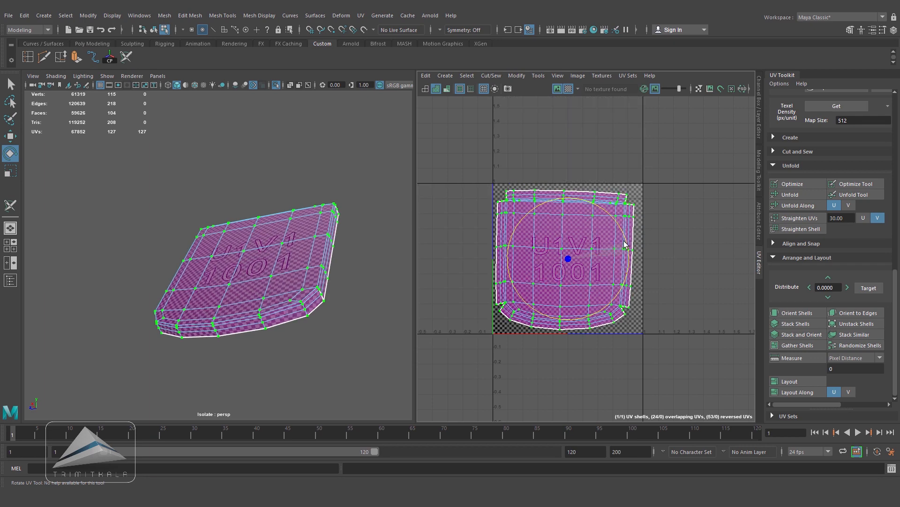
key(w)
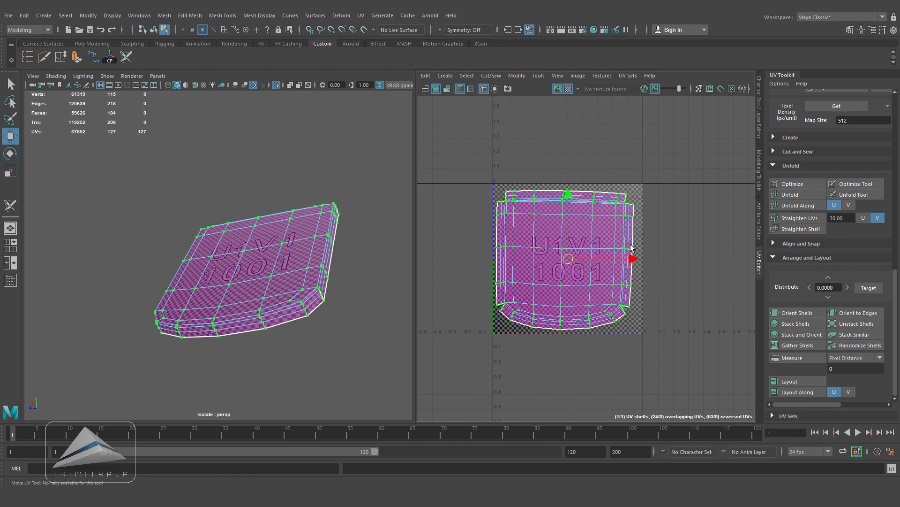
drag(632, 258, 636, 258)
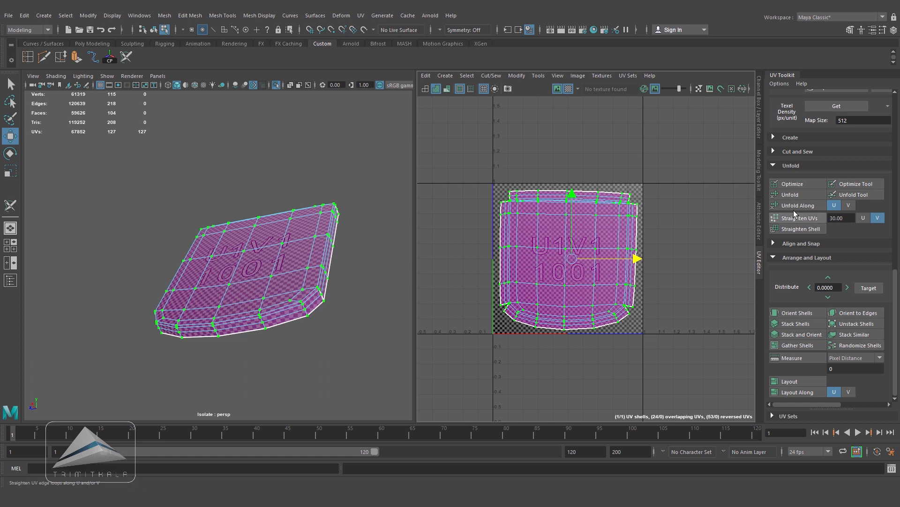
- Try straightening the UVs in the upper half of the shingle's shell and unfolding its lower part
drag(598, 209, 642, 222)
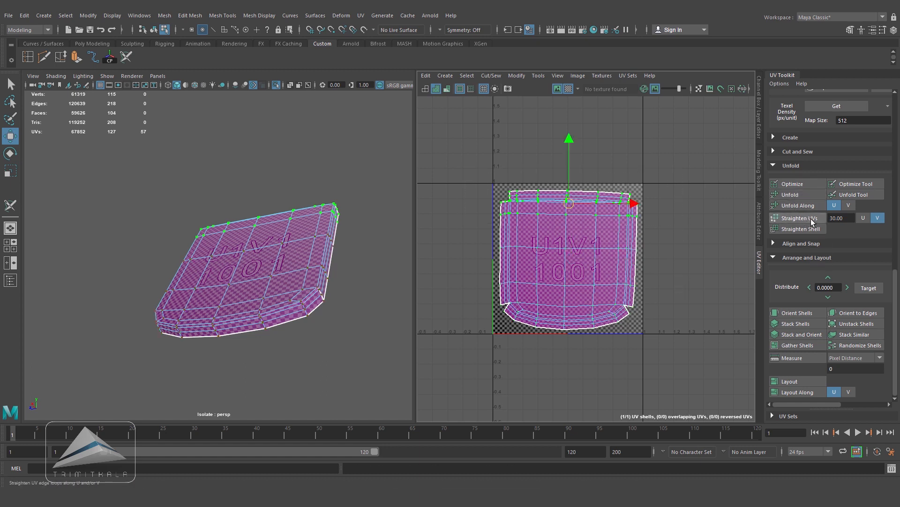
alt+drag(340, 253, 353, 281)
drag(478, 166, 649, 268)
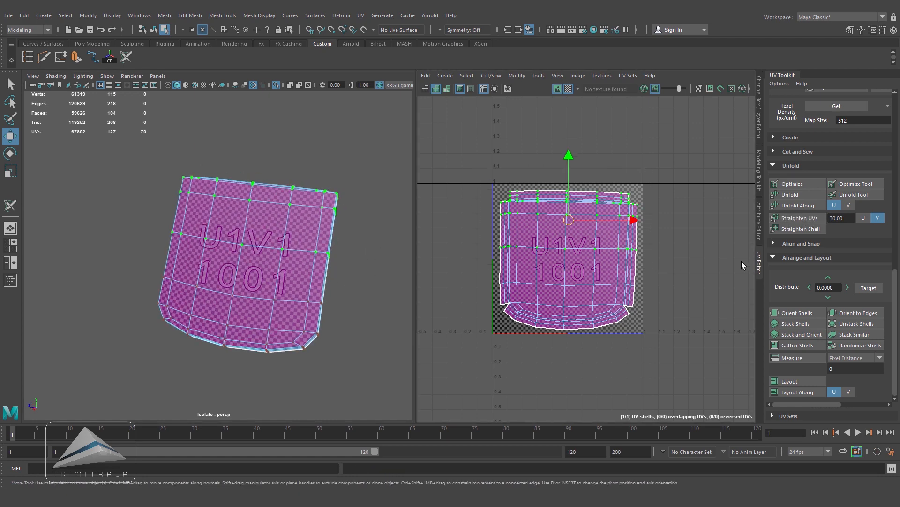
click(812, 219)
drag(484, 273, 699, 376)
click(800, 195)
- Straighten the upper half of the shingle's UVs along U at 30.00 and unfold the curved lower rows
drag(453, 194, 675, 258)
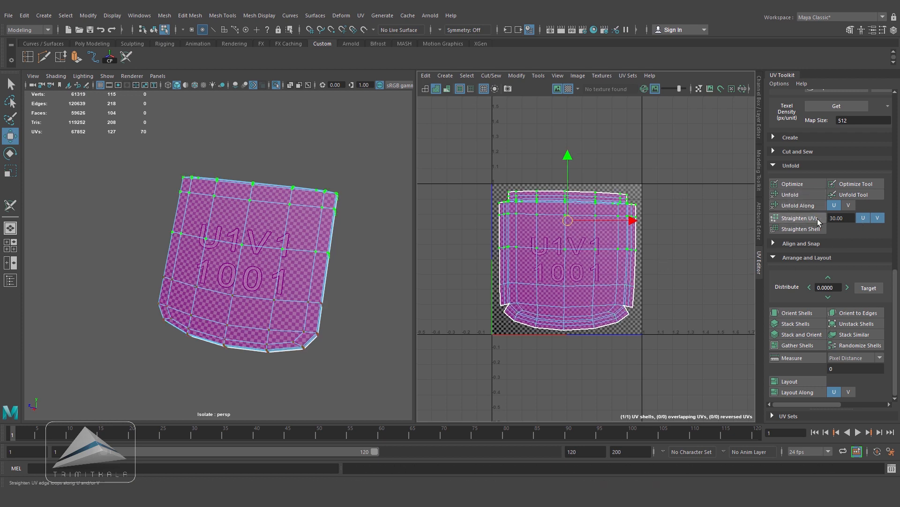
click(810, 219)
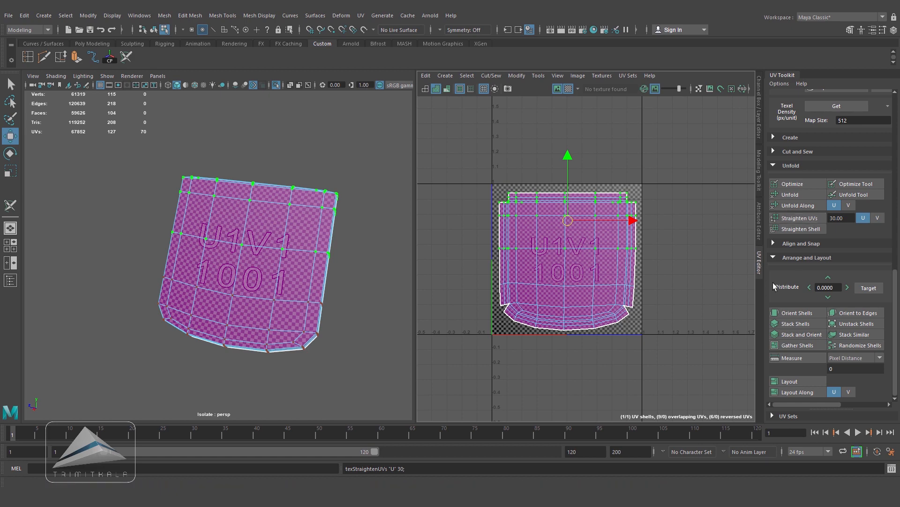
drag(615, 342, 656, 348)
click(798, 195)
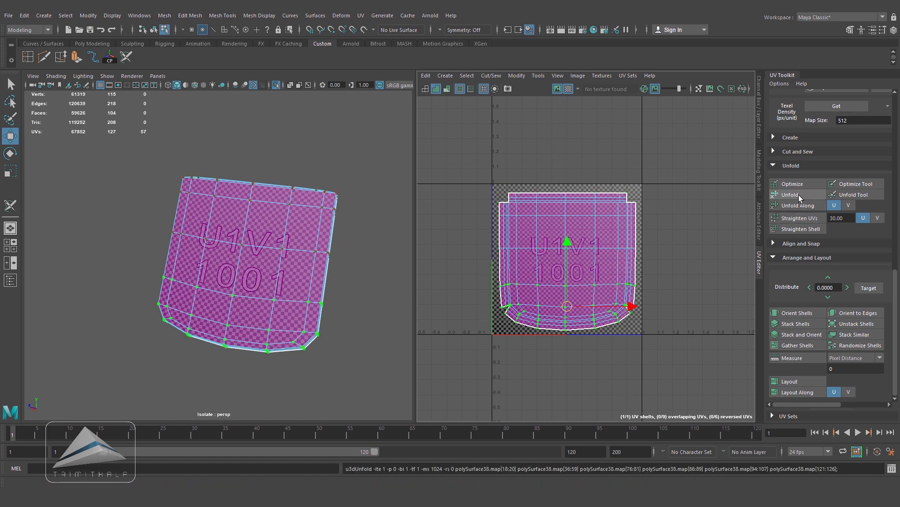
scroll(652, 318, up, 1)
mouse_move(652, 317)
alt+middle_down()
mouse_move(659, 320)
mouse_move(646, 332)
alt+middle_up()
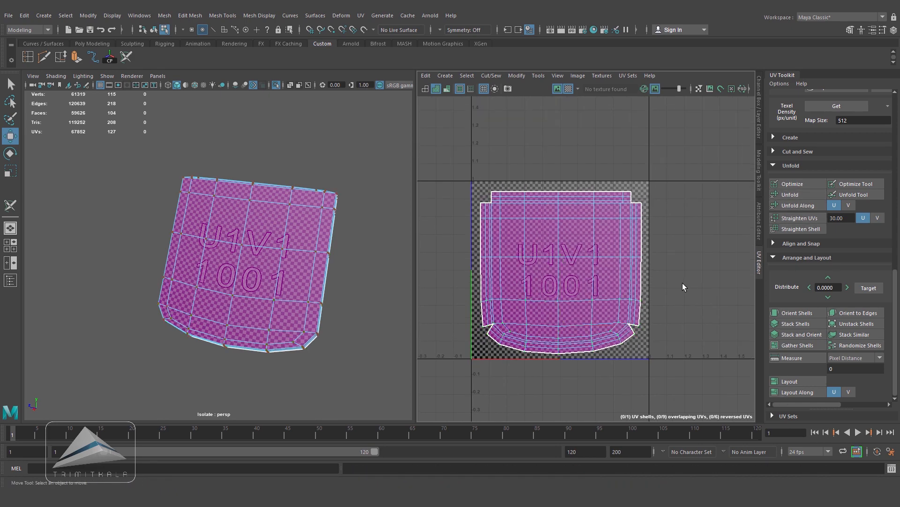
- Show the whole scene again and open the Transfer Attributes options with the unwrapped corner shingle as the source
mouse_move(308, 285)
alt+mouse_down()
mouse_move(197, 309)
mouse_move(289, 302)
mouse_move(314, 283)
alt+mouse_up()
right_drag(277, 250, 279, 280)
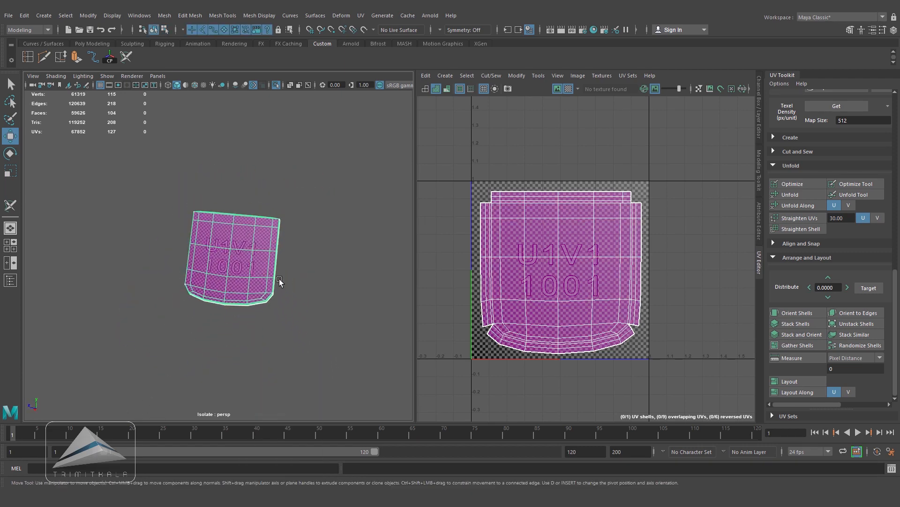
click(275, 85)
alt+right_drag(357, 254, 300, 274)
alt+middle_drag(291, 274, 197, 262)
alt+drag(197, 261, 263, 221)
click(167, 17)
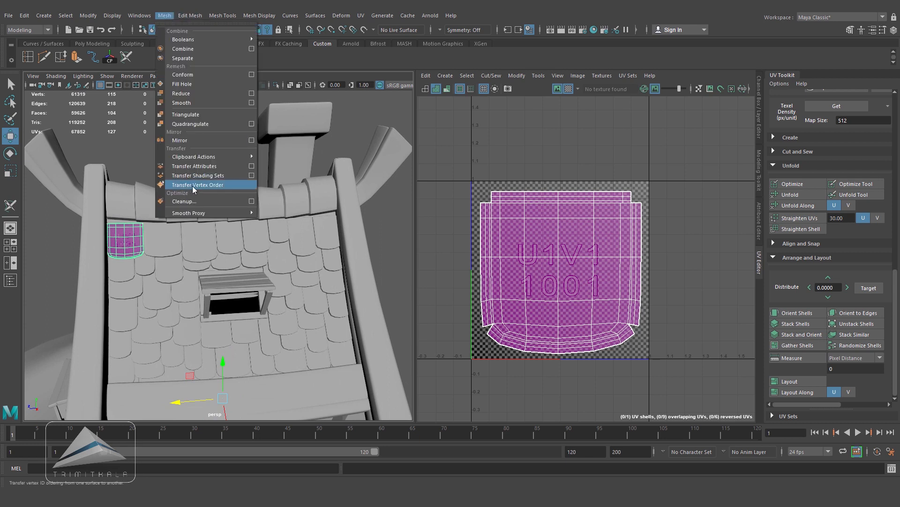
click(252, 166)
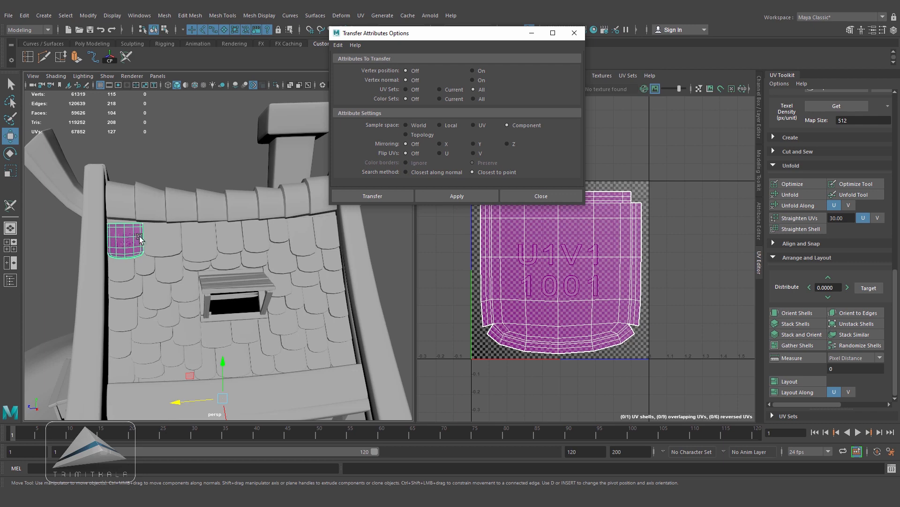
- Transfer all UV sets in component space from the unwrapped corner shingle to the other shingles in the top row
shift+click(167, 233)
click(456, 195)
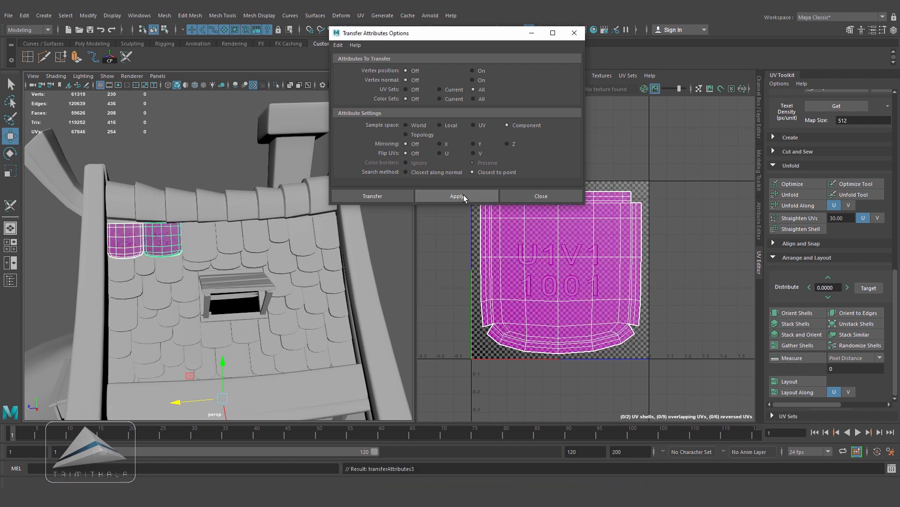
shift+click(205, 241)
click(448, 199)
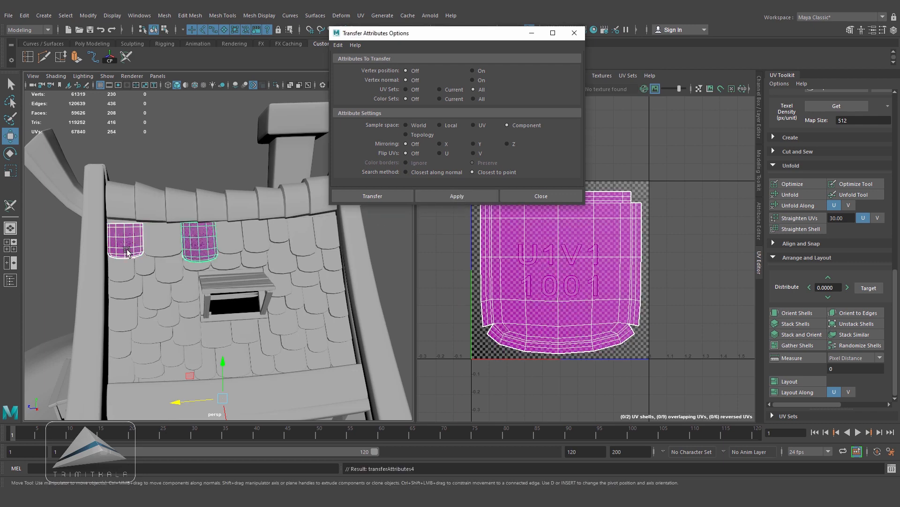
shift+click(278, 230)
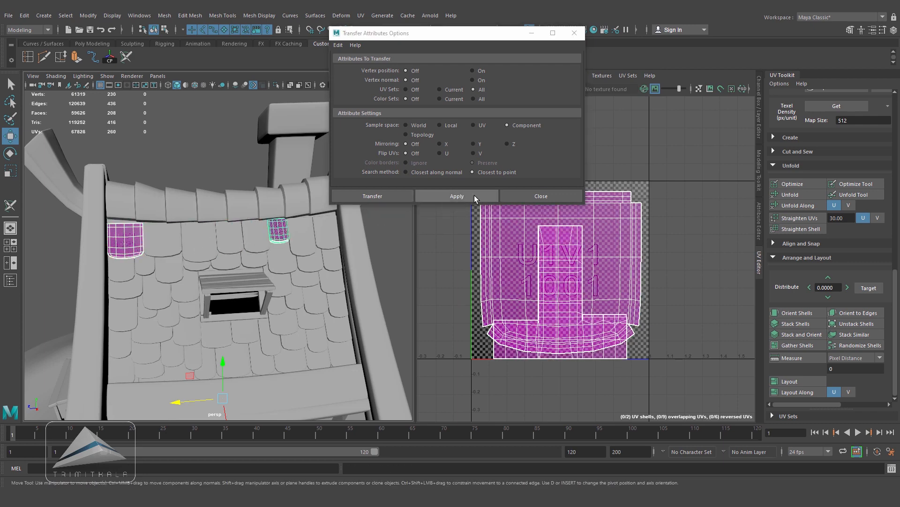
click(475, 197)
- Transfer the corner shingle's UVs to the first shingles of the second row, up to the dormer window
click(125, 240)
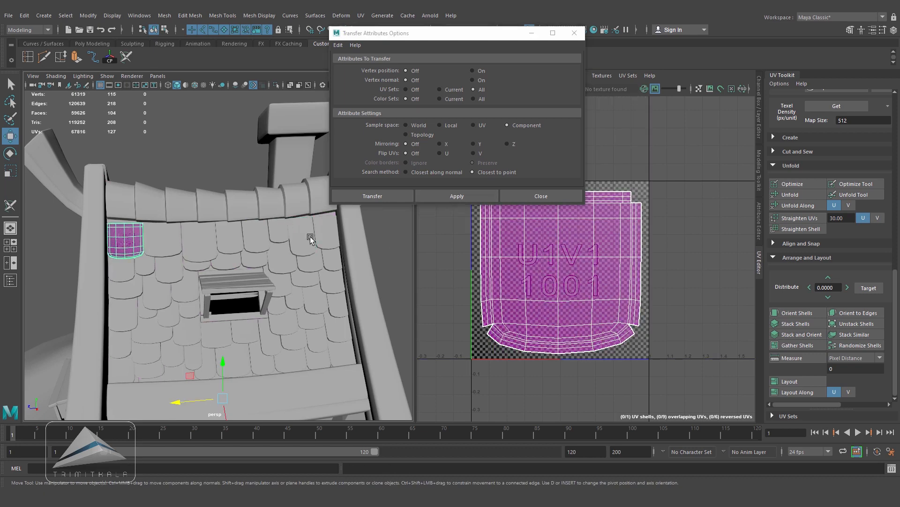
shift+click(123, 268)
click(436, 199)
shift+click(122, 268)
shift+click(144, 266)
shift+click(169, 268)
shift+click(197, 265)
click(450, 198)
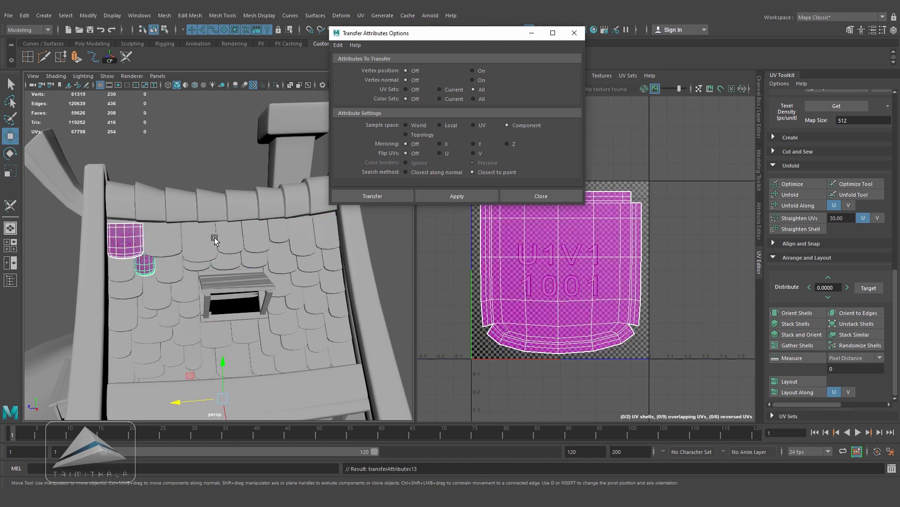
- Transfer the corner shingle's UVs to the rest of the second row, above and beyond the dormer window
shift+click(226, 261)
click(438, 200)
click(125, 240)
shift+click(255, 259)
click(437, 201)
click(197, 263)
click(125, 240)
shift+click(282, 257)
key(g)
click(125, 240)
shift+click(310, 267)
shift+click(330, 262)
click(444, 199)
- Transfer the corner shingle's UVs to the third-row shingles on both sides of the dormer window
shift+click(124, 281)
click(454, 194)
shift+click(157, 286)
click(441, 201)
shift+click(186, 286)
click(125, 240)
shift+click(185, 288)
click(439, 199)
click(125, 240)
shift+click(281, 282)
click(439, 200)
shift+click(329, 279)
click(438, 200)
- Transfer the corner shingle's UVs to the row of shingles beside the dormer window's lower half
click(125, 240)
shift+click(124, 310)
click(446, 197)
click(125, 240)
shift+click(146, 306)
click(446, 196)
click(125, 240)
shift+click(167, 310)
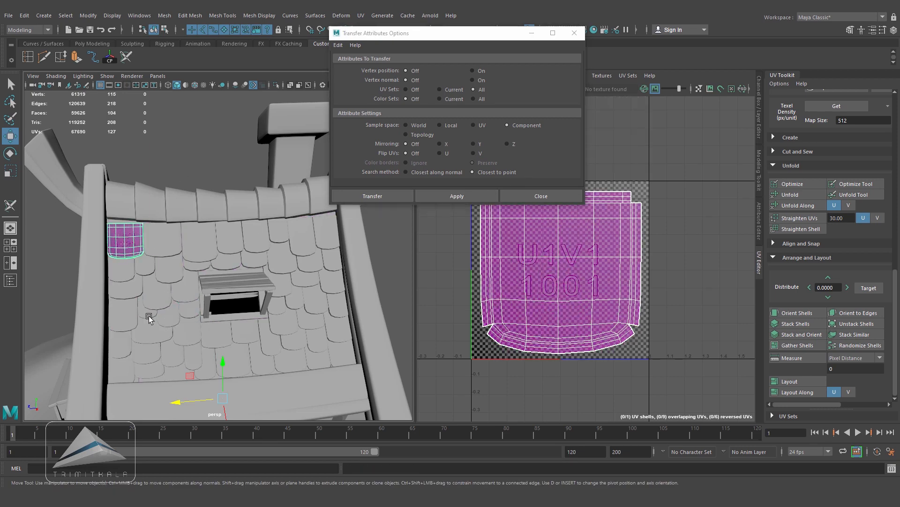
- Transfer the corner shingle's UVs to the shingles in the lower rows on the source shingle's side of the roof face
shift+click(149, 320)
shift+click(171, 368)
click(132, 253)
shift+click(187, 334)
key(g)
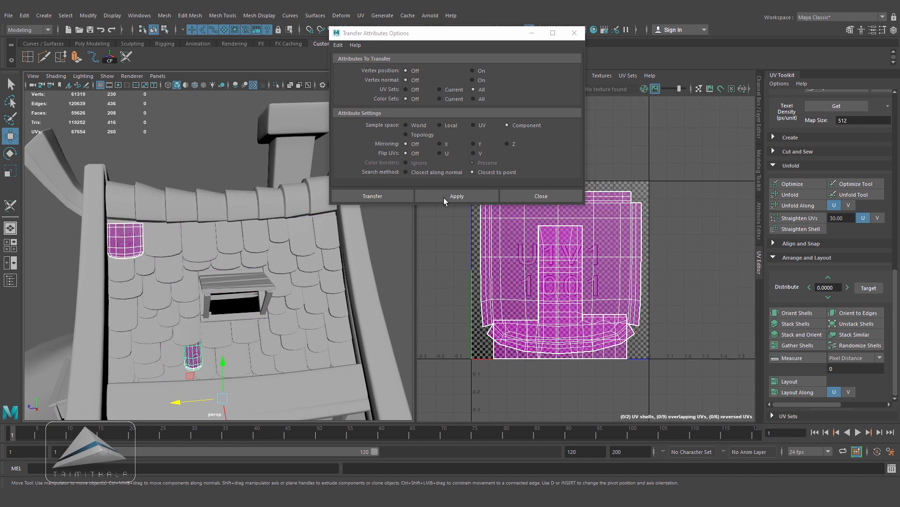
shift+click(159, 381)
click(456, 196)
- Transfer the corner shingle's UVs to the shingle at the window's lower corner and the bottom-row shingles beneath it
scroll(368, 304, up, 5)
alt+drag(368, 305, 336, 239)
scroll(345, 260, down, 4)
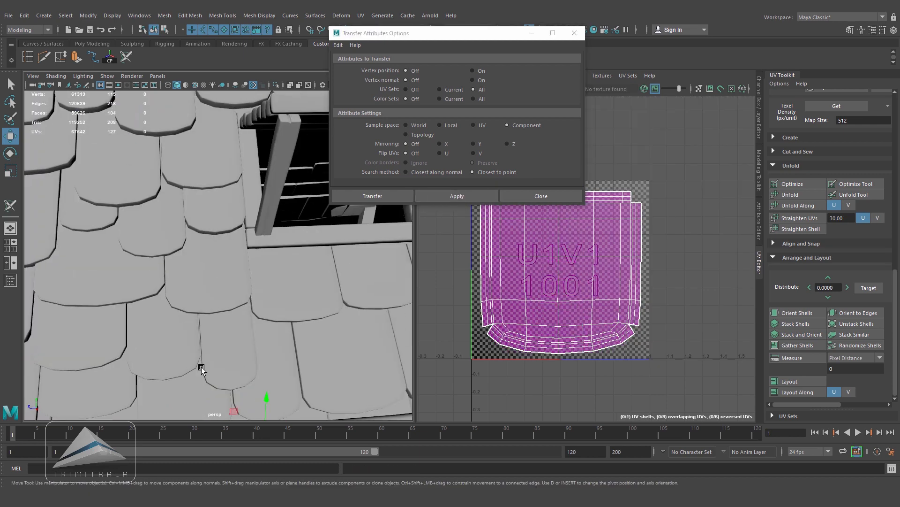
alt+right_drag(353, 280, 299, 290)
scroll(299, 290, up, 5)
click(106, 192)
shift+click(185, 289)
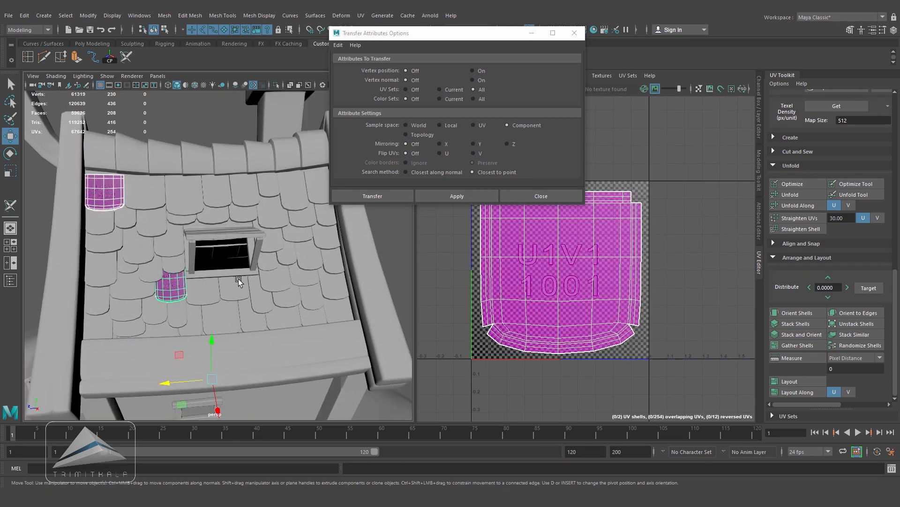
shift+click(184, 319)
shift+click(193, 322)
click(451, 197)
- Transfer the corner shingle's UVs to the shingles directly below the dormer window
shift+click(221, 315)
shift+click(235, 284)
shift+click(254, 315)
shift+click(260, 294)
click(440, 197)
- Transfer the corner shingle's UVs to the shingles in the roof face's far lower corner
shift+click(260, 295)
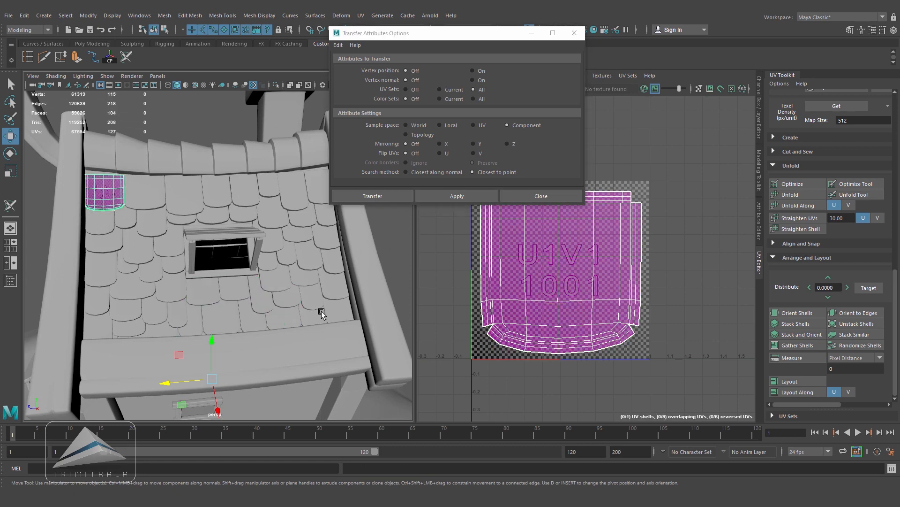
shift+click(348, 313)
shift+click(347, 313)
shift+click(334, 287)
click(438, 196)
- Transfer the corner shingle's UVs to the shingles between the dormer window and the far roof beam
shift+click(274, 276)
click(438, 198)
shift+click(274, 276)
shift+click(305, 274)
click(441, 196)
shift+click(288, 259)
click(441, 196)
shift+click(314, 253)
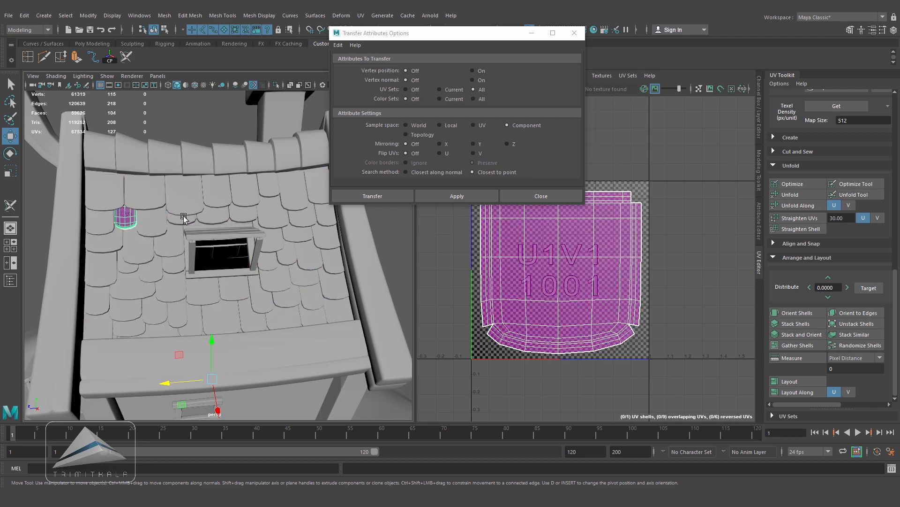
- On the chimney side of the roof, transfer an unwrapped top-row shingle's UVs to the other shingles in the upper rows
click(165, 16)
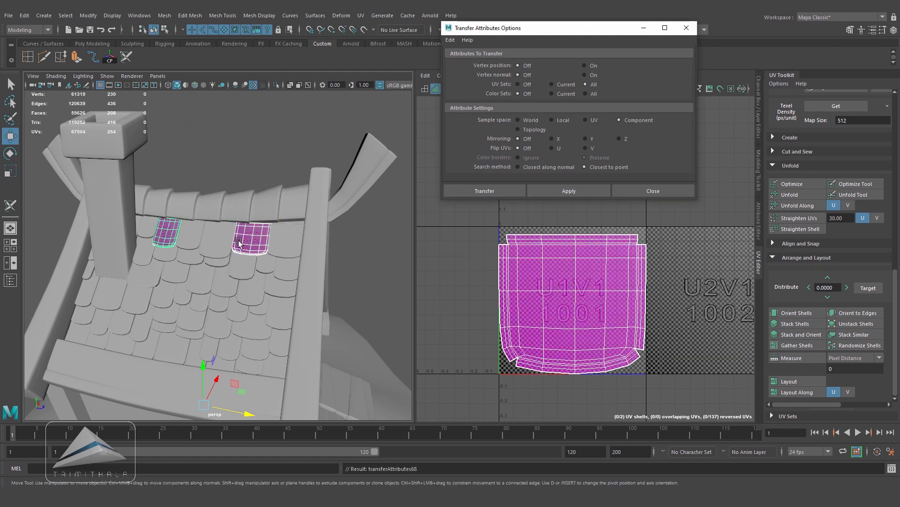
click(575, 190)
click(251, 238)
shift+click(217, 260)
click(569, 191)
click(251, 239)
shift+click(166, 254)
click(569, 191)
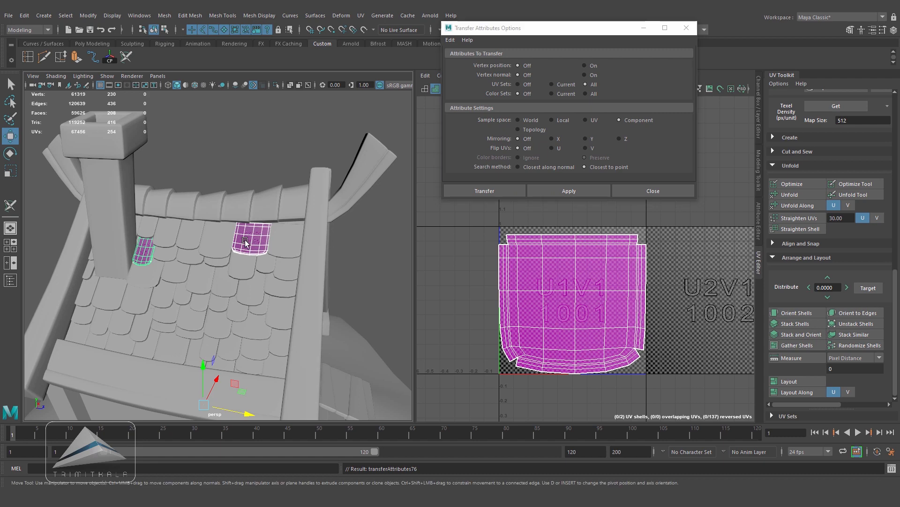
- Transfer the top-row shingle's UVs to the third-row shingles next to the chimney base
shift+click(181, 274)
click(569, 191)
click(251, 239)
shift+click(146, 273)
click(577, 191)
- Transfer the top-row shingle's UVs to the shingles just below the chimney and out to both roof beams
click(251, 238)
shift+click(280, 312)
click(532, 196)
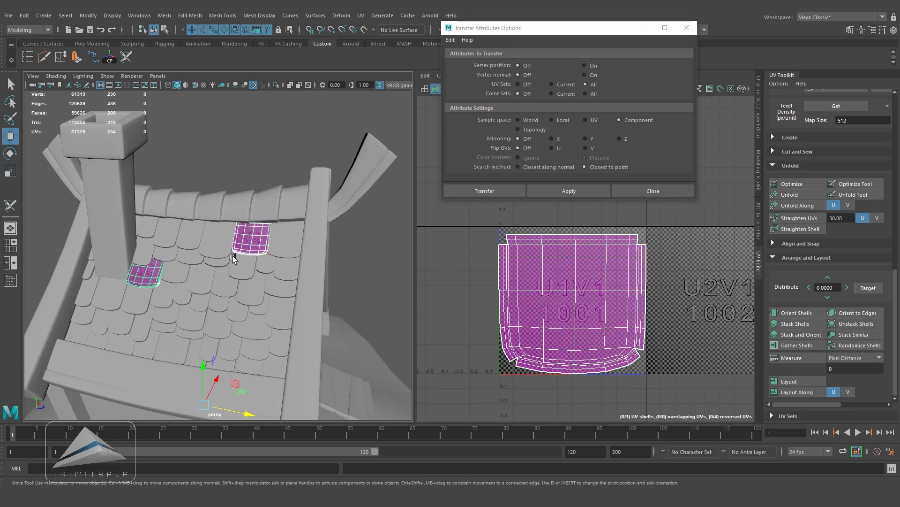
shift+click(122, 293)
click(569, 191)
click(250, 238)
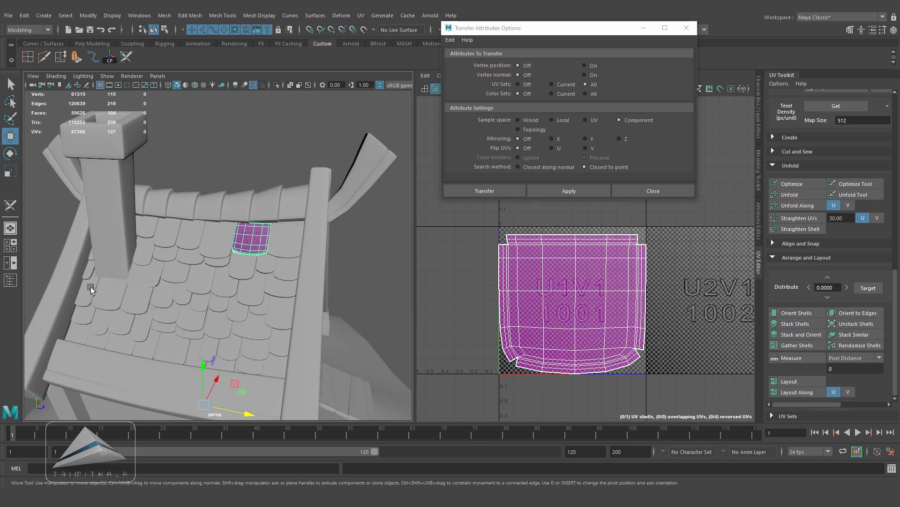
click(568, 191)
click(251, 238)
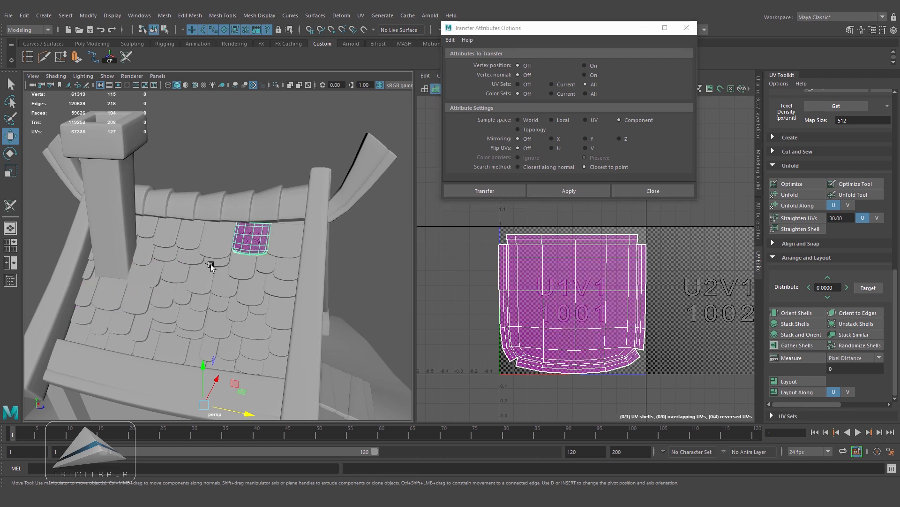
- Transfer the top-row shingle's UVs to the shingles in the middle of the chimney side's lower rows
click(577, 191)
click(251, 238)
shift+click(191, 315)
click(569, 191)
click(251, 238)
shift+click(190, 333)
click(569, 191)
- Transfer the top-row shingle's UVs to the bottom-row shingles along the eave below the chimney
shift+click(276, 365)
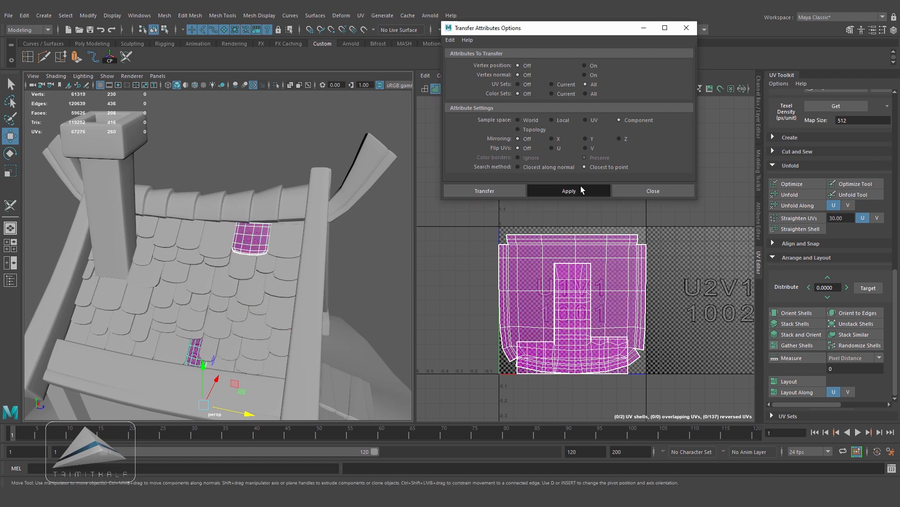
shift+click(120, 342)
click(569, 191)
click(251, 239)
shift+click(98, 341)
click(569, 191)
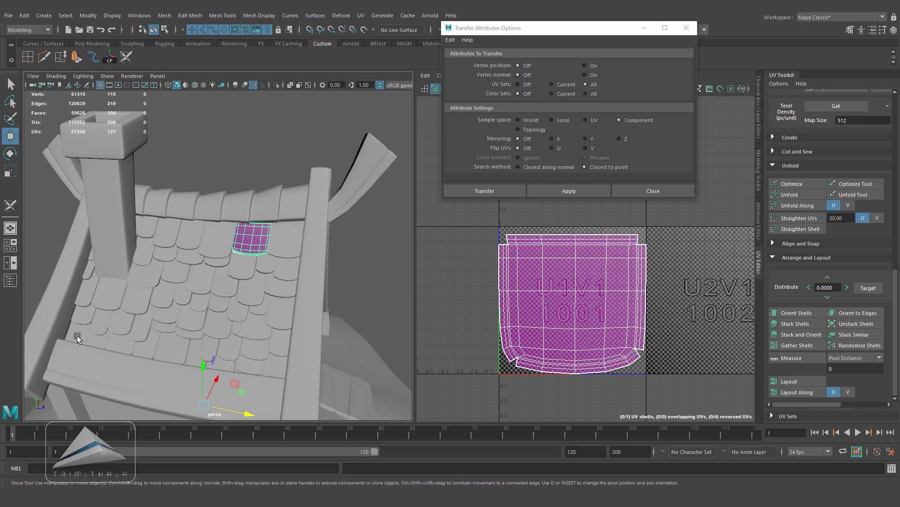
shift+click(78, 333)
click(190, 316)
- Transfer the top-row shingle's UVs to the remaining shingles near the eave and spot-check the UVs of several shingles
click(254, 348)
click(251, 238)
shift+click(255, 348)
click(568, 191)
click(251, 238)
shift+click(282, 342)
shift+click(207, 346)
key(g)
click(164, 322)
click(170, 294)
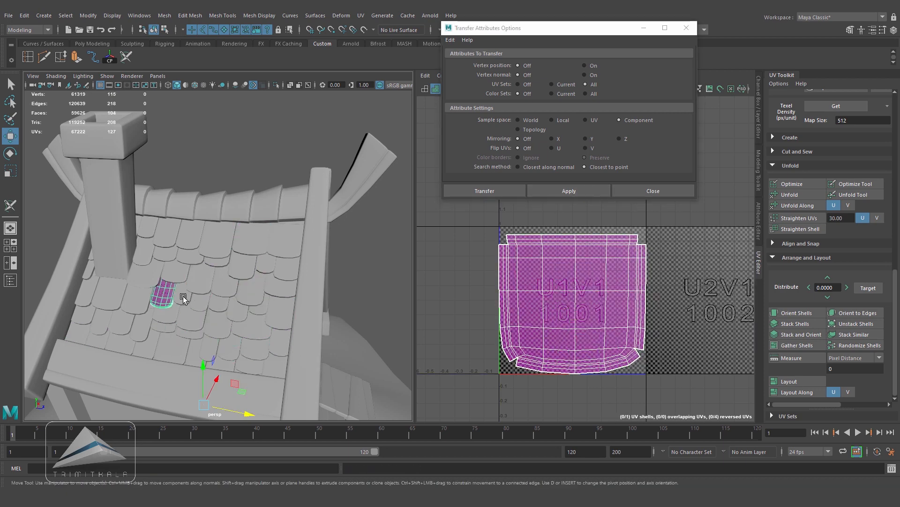
click(120, 342)
click(87, 270)
- Transfer the top-row shingle's UVs to the remaining shingles beside and behind the chimney
alt+drag(179, 297, 220, 286)
click(295, 256)
shift+click(129, 305)
click(565, 190)
click(294, 255)
shift+click(130, 282)
click(295, 255)
alt+drag(294, 256, 190, 224)
shift+click(190, 224)
click(568, 191)
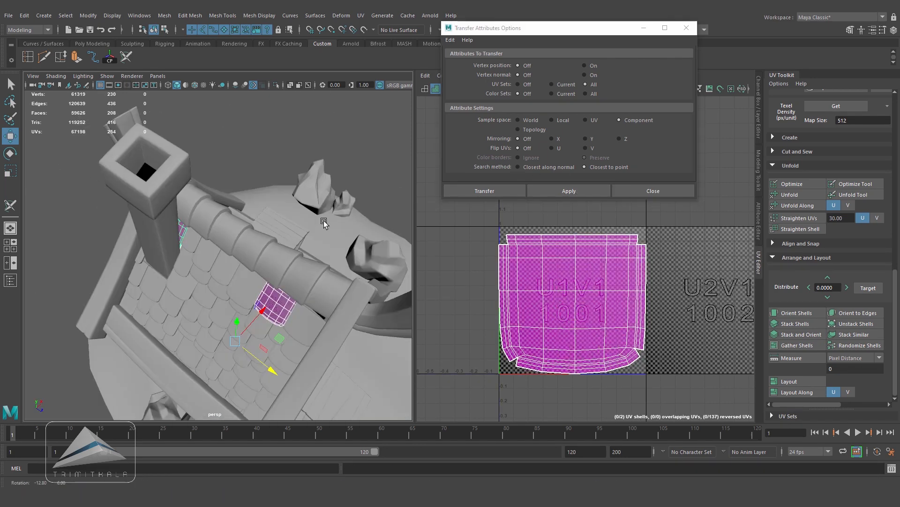
- Select the curved ridge tiles on top of the roof and isolate them in the viewport
alt+drag(244, 237, 321, 175)
click(322, 175)
alt+right_drag(338, 266, 306, 280)
alt+drag(306, 280, 280, 290)
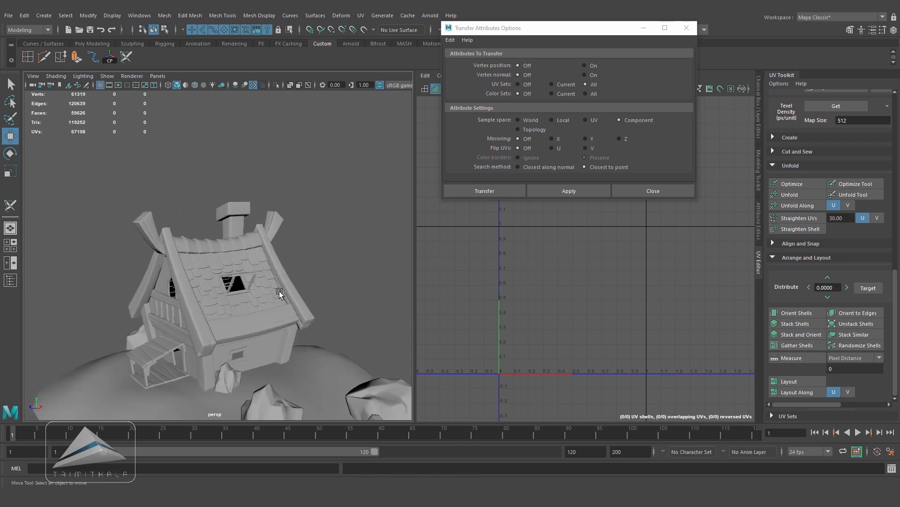
click(222, 244)
click(276, 85)
scroll(257, 277, up, 5)
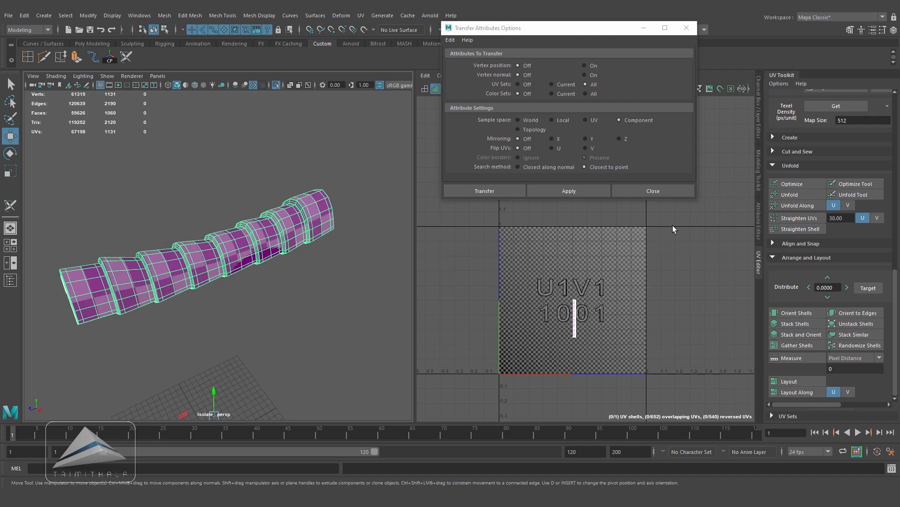
- Close the Transfer Attributes options and apply a planar UV projection to the ridge tiles from the top view
click(648, 191)
alt+drag(280, 294, 351, 283)
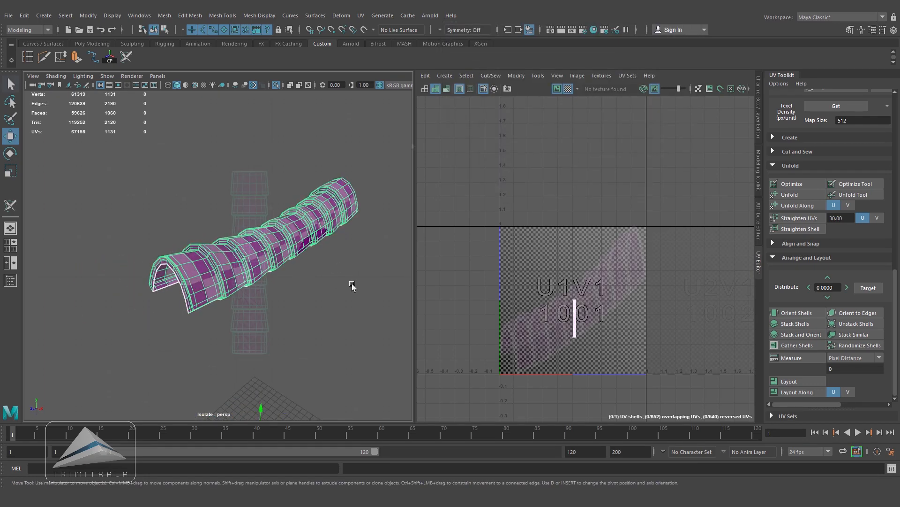
click(444, 76)
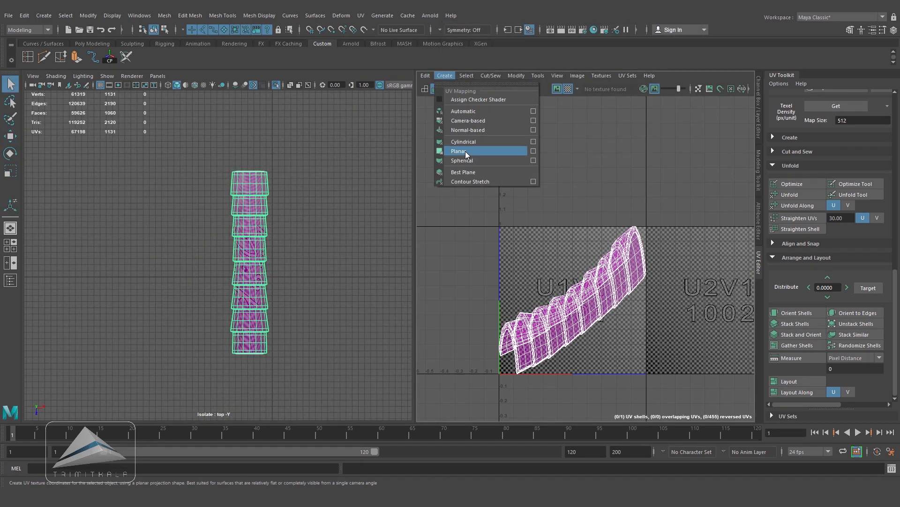
click(465, 151)
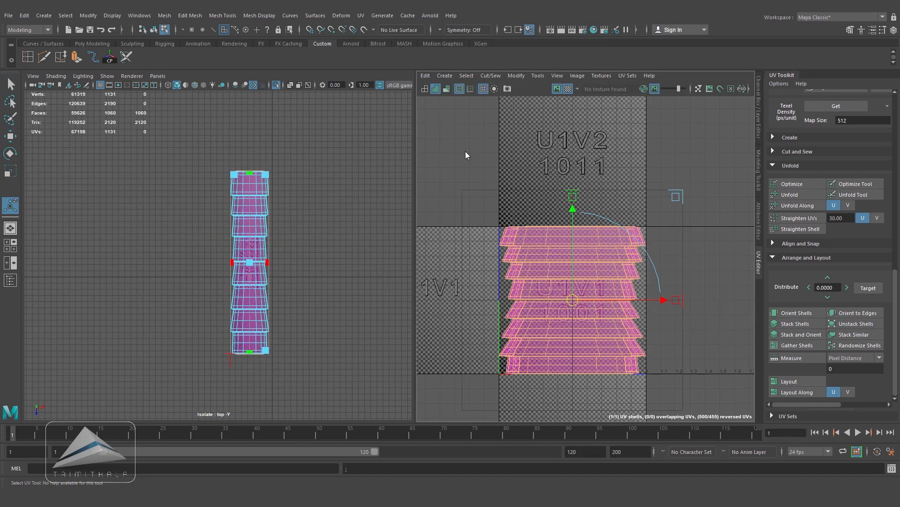
- Unfold all UVs of the ridge tiles and rotate the resulting shell until it lies horizontally
alt+drag(292, 291, 328, 273)
right_drag(542, 254, 587, 257)
drag(654, 411, 659, 414)
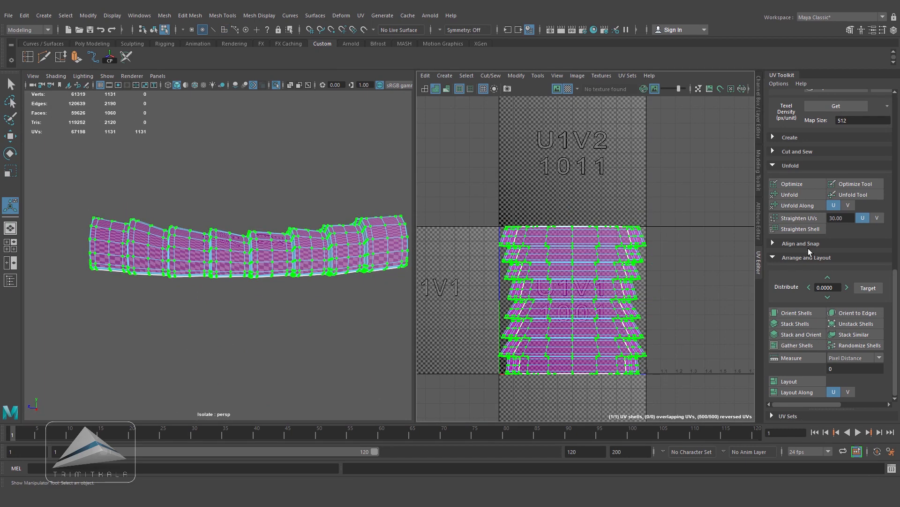
click(798, 195)
scroll(531, 286, down, 3)
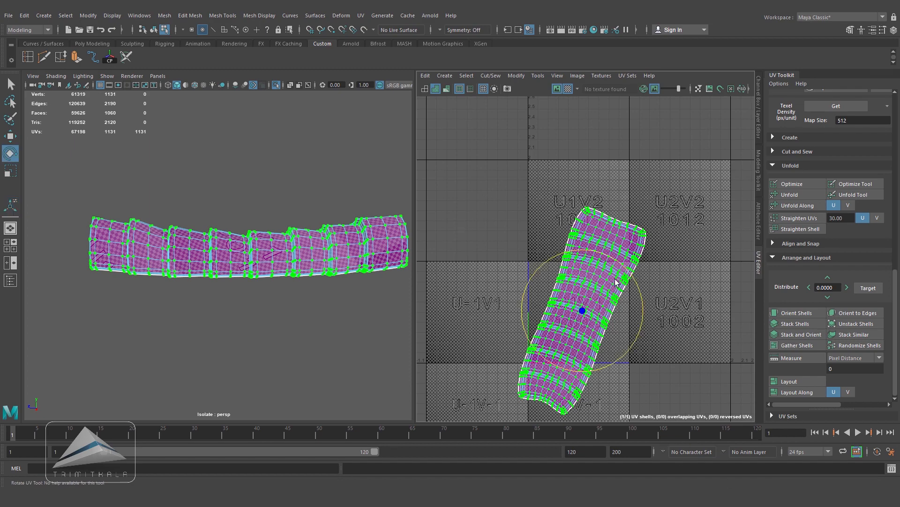
drag(632, 278, 652, 358)
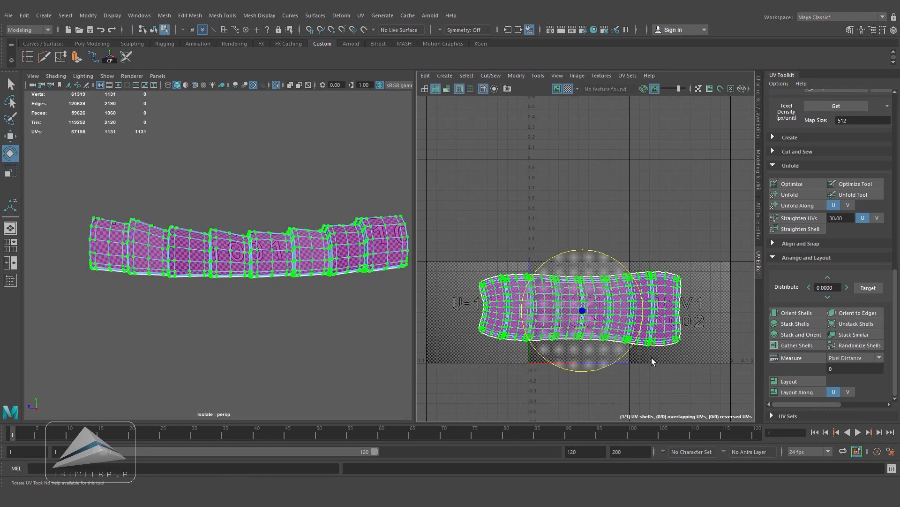
- Check the checker pattern along the ridge tiles, return to object mode and lay out their UV shell in the U1V1 tile
alt+drag(277, 277, 317, 277)
scroll(227, 302, up, 5)
alt+drag(227, 302, 280, 305)
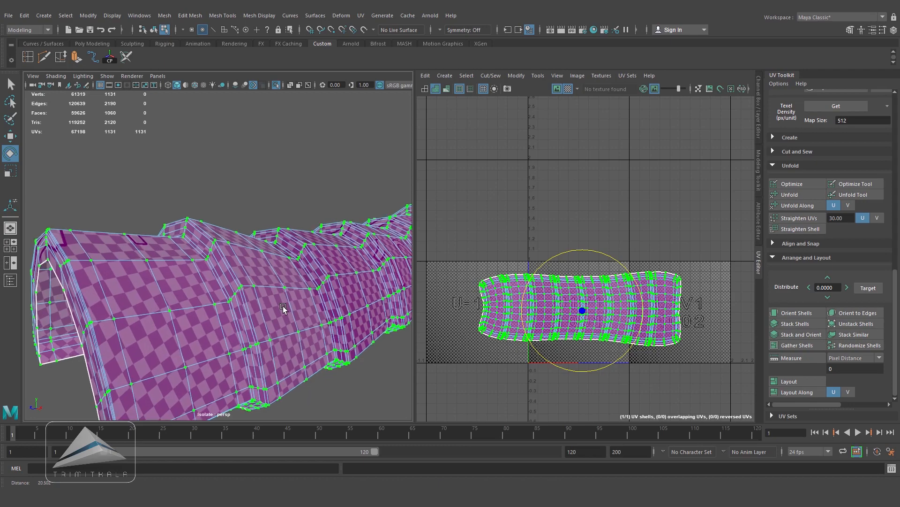
alt+right_drag(280, 305, 308, 303)
right_drag(281, 239, 327, 225)
click(340, 212)
scroll(340, 213, down, 5)
click(348, 283)
alt+drag(348, 284, 225, 291)
alt+middle_drag(225, 291, 176, 293)
alt+drag(177, 294, 265, 280)
alt+middle_drag(264, 280, 168, 278)
alt+right_drag(168, 279, 225, 279)
alt+drag(226, 279, 232, 301)
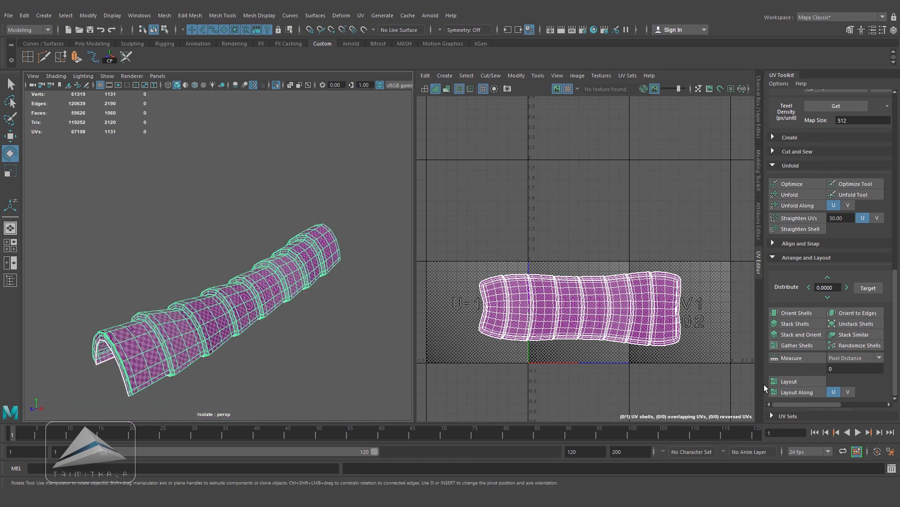
click(797, 382)
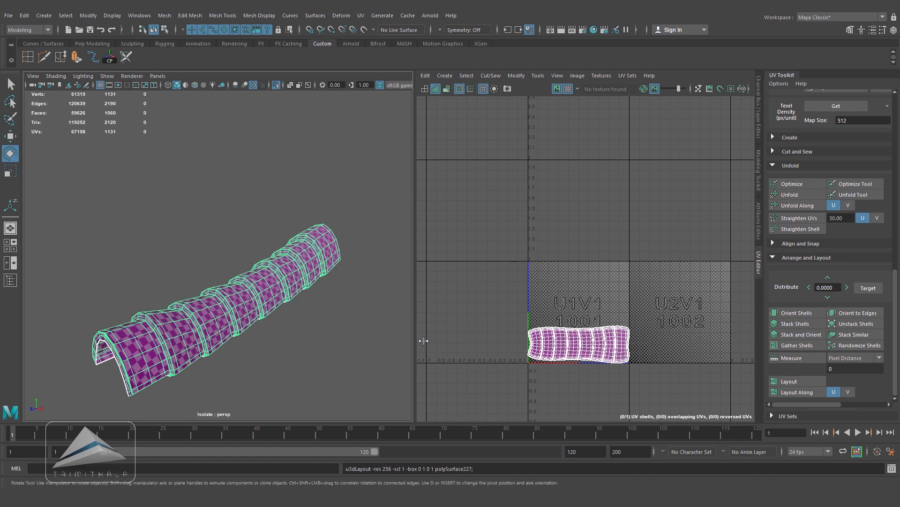
- Select all UVs of the ridge tiles, then unfold and optimize the shell again
right_drag(587, 348, 629, 348)
drag(497, 306, 712, 417)
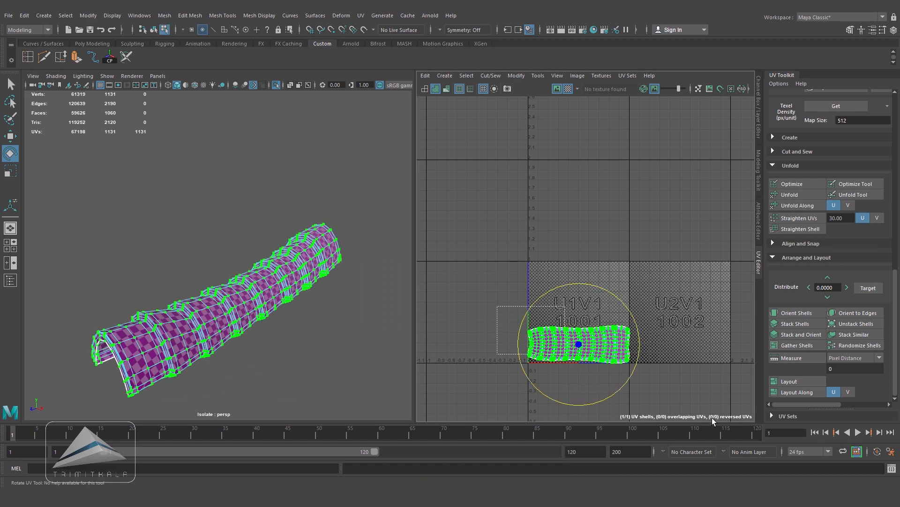
click(804, 193)
scroll(272, 290, up, 8)
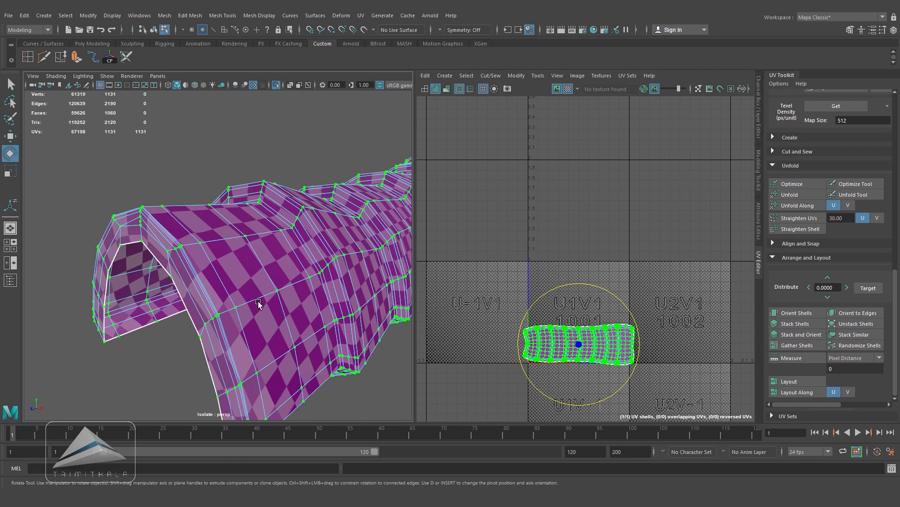
click(803, 183)
- Select the ridge tiles' optimized UV shell and lay it out again within the U1V1 tile
alt+right_drag(347, 338, 266, 346)
right_drag(324, 239, 323, 265)
right_drag(288, 240, 322, 226)
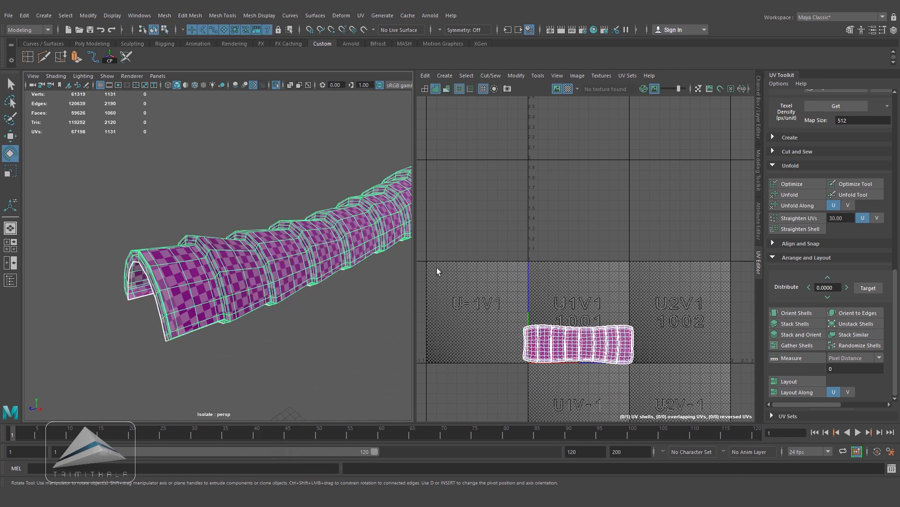
drag(482, 307, 724, 421)
right_drag(606, 347, 640, 346)
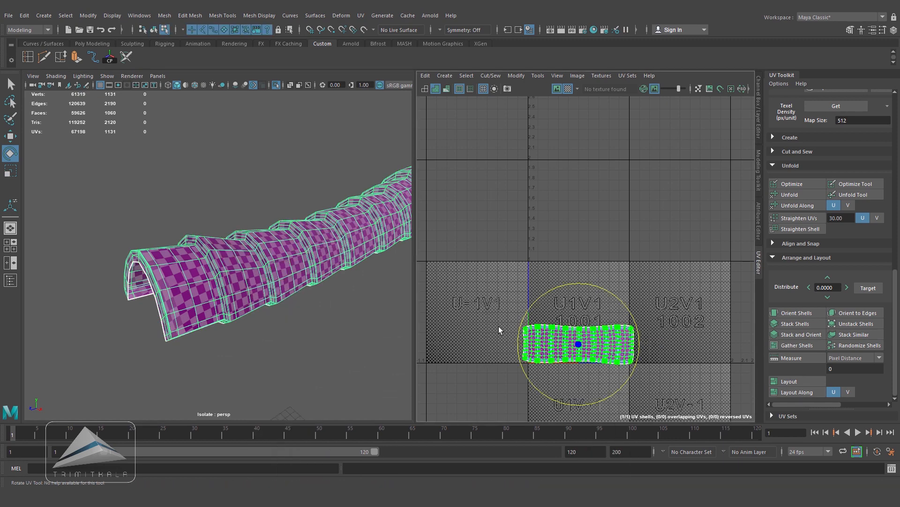
click(790, 378)
- Return the ridge tiles to object mode and end their isolation to show the whole house
right_drag(276, 269, 324, 225)
click(313, 309)
alt+right_drag(305, 304, 191, 300)
alt+middle_drag(258, 304, 259, 342)
click(254, 289)
click(276, 84)
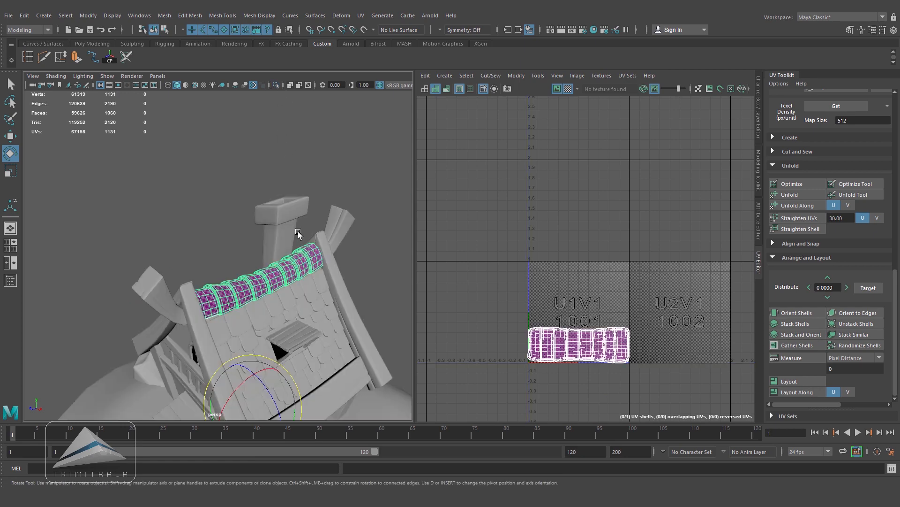
alt+drag(316, 264, 275, 274)
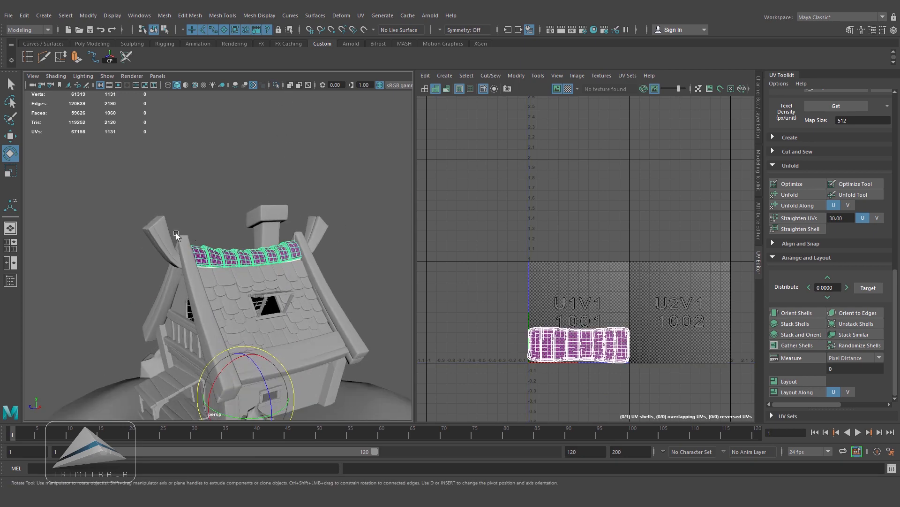
- Isolate the curved beam whose ends rise beyond both roof gables and apply a planar UV projection to it
click(158, 233)
scroll(283, 303, down, 1)
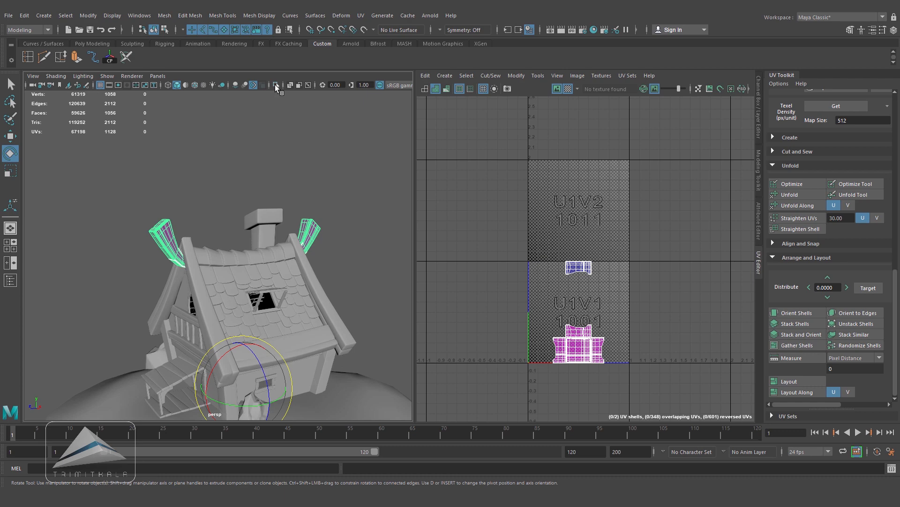
click(276, 85)
scroll(330, 285, up, 3)
alt+drag(330, 286, 270, 325)
scroll(320, 338, up, 3)
alt+drag(319, 338, 316, 347)
click(444, 75)
click(461, 150)
- Cut the first UV seams at one end of the curved beam with the 3D Cut and Sew UV tool
click(230, 279)
scroll(234, 276, up, 3)
alt+drag(234, 276, 257, 297)
right_drag(151, 235, 165, 239)
click(125, 57)
drag(134, 248, 164, 212)
alt+drag(164, 211, 154, 337)
double_click(118, 397)
- Cut the remaining UV seams along the curved beam's lengthwise edge and around its end cap
alt+drag(129, 393, 164, 307)
alt+right_drag(164, 307, 248, 302)
double_click(124, 316)
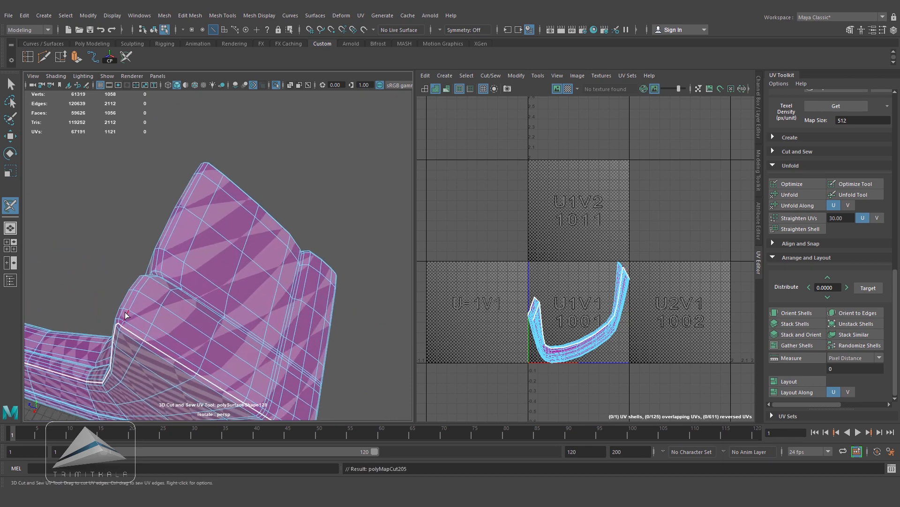
alt+drag(229, 238, 208, 212)
alt+middle_drag(208, 212, 117, 257)
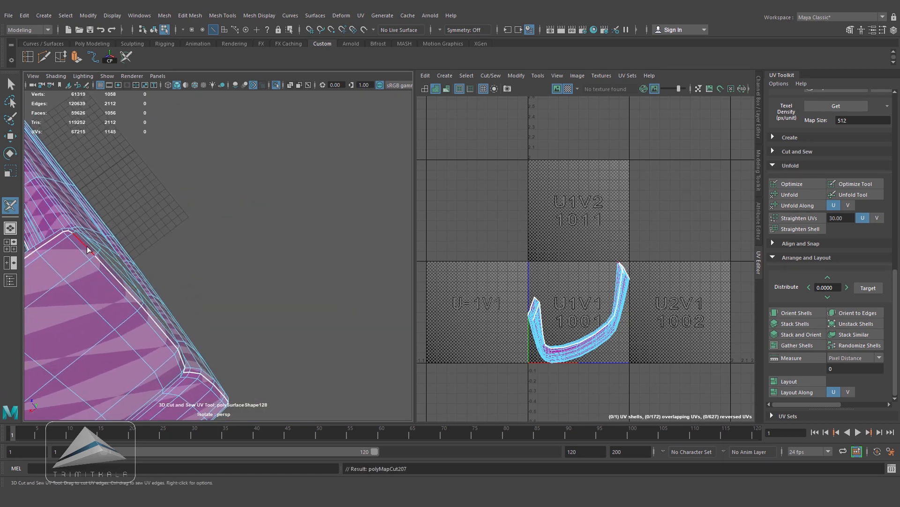
alt+drag(87, 250, 281, 263)
alt+right_drag(282, 262, 253, 269)
alt+drag(253, 270, 235, 272)
- Select all UVs of the curved beam and unfold them
key(w)
right_click(600, 333)
right_drag(601, 333, 641, 333)
drag(471, 236, 687, 460)
click(790, 194)
- Rotate the curved beam's unfolded shell until it lies horizontally and optimize its UVs
alt+right_drag(501, 361, 656, 337)
alt+middle_drag(731, 322, 686, 331)
alt+drag(248, 309, 179, 303)
alt+right_drag(334, 300, 171, 293)
alt+right_drag(613, 304, 474, 309)
drag(640, 231, 645, 244)
alt+right_drag(595, 300, 565, 311)
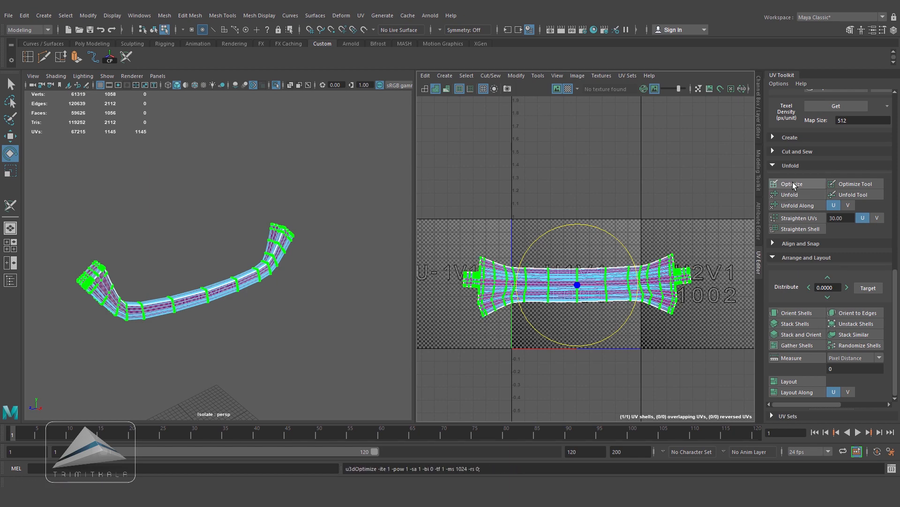
- Lay out the curved beam's UV shell within the U1V1 tile and return the beam to object mode
click(528, 280)
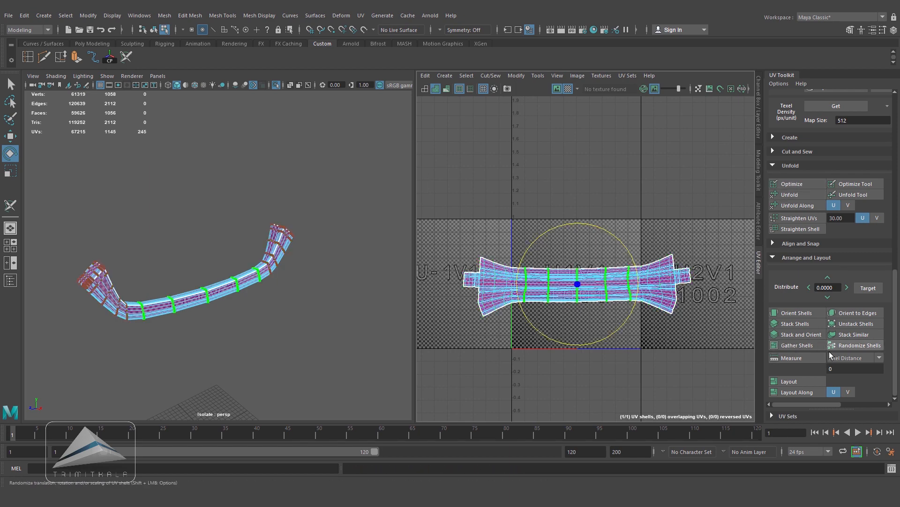
click(657, 349)
drag(429, 228, 666, 352)
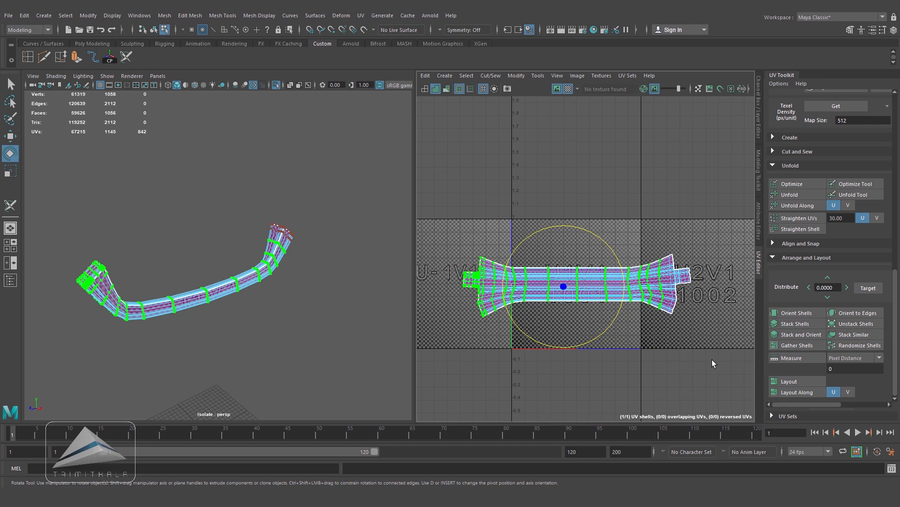
click(796, 381)
right_drag(244, 275, 322, 225)
key(f)
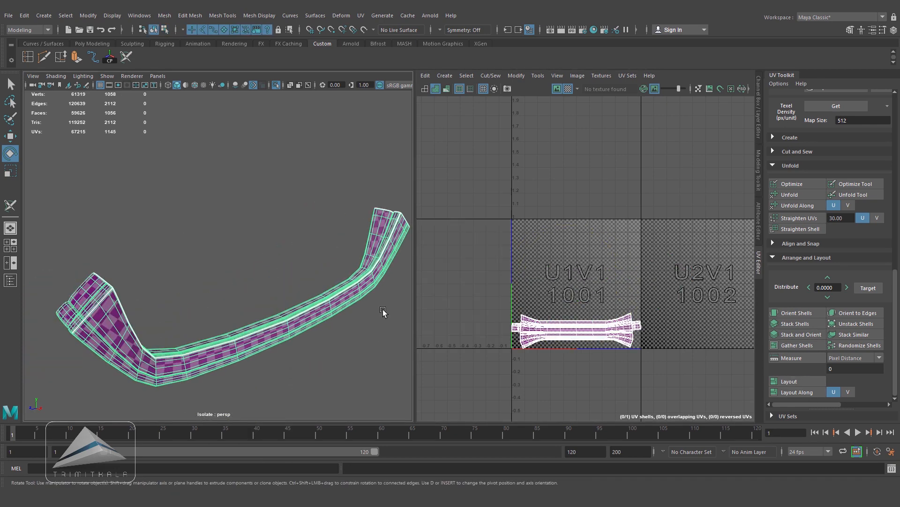
- End the curved beam's isolation and check its checker pattern on the house
alt+drag(384, 312, 322, 314)
click(275, 86)
alt+right_drag(273, 175, 289, 235)
click(202, 219)
alt+drag(290, 235, 276, 233)
click(275, 232)
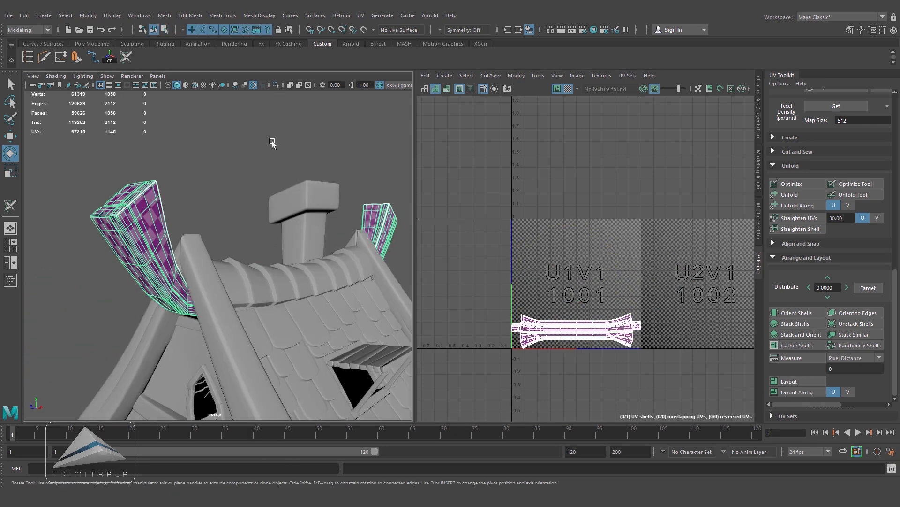
- Select the chimney and isolate it in the viewport
alt+drag(232, 281, 348, 139)
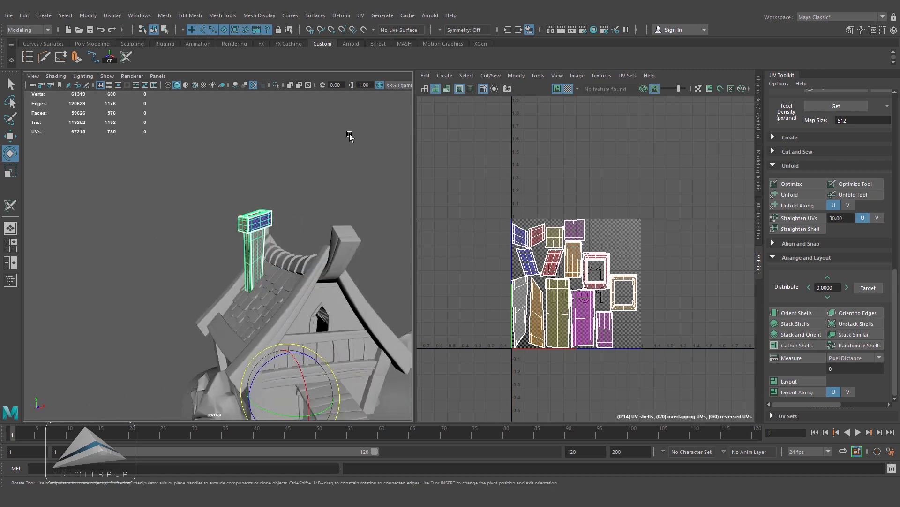
click(275, 85)
alt+drag(224, 266, 321, 289)
alt+middle_drag(322, 289, 362, 328)
alt+drag(362, 328, 257, 314)
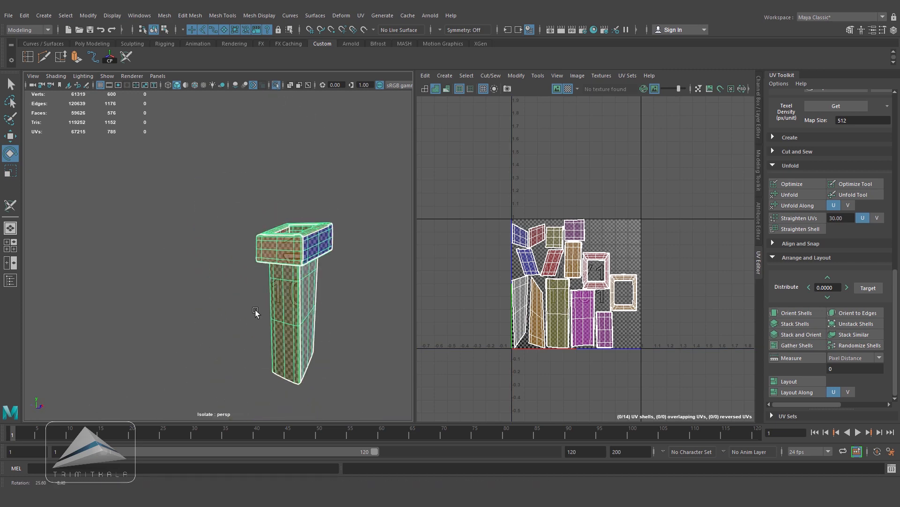
alt+right_drag(257, 313, 290, 318)
alt+middle_drag(289, 319, 190, 326)
alt+right_drag(190, 326, 383, 287)
- Apply a planar UV projection to the chimney
click(445, 76)
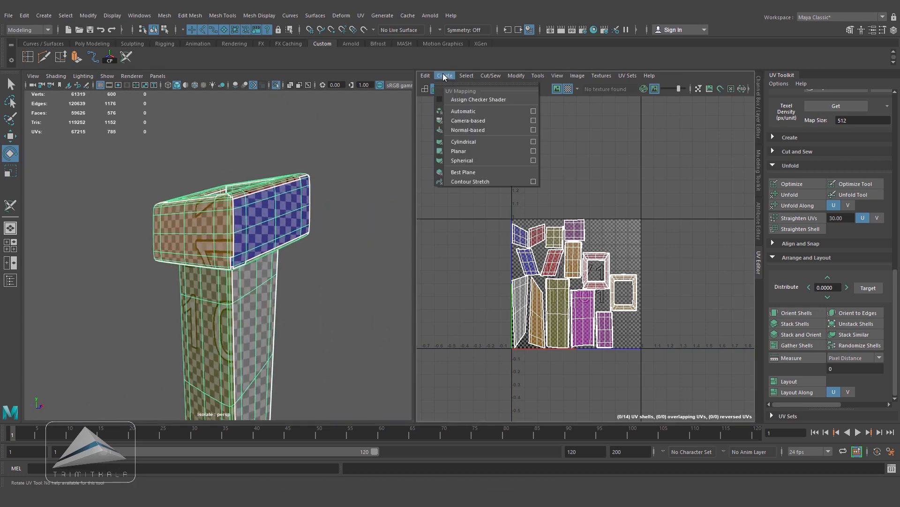
click(471, 153)
alt+right_drag(328, 266, 296, 265)
alt+middle_drag(295, 265, 296, 213)
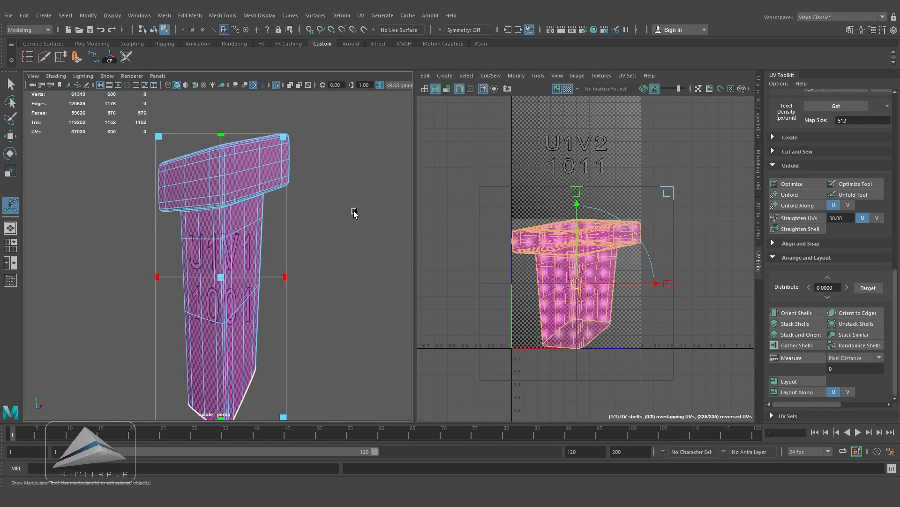
click(353, 213)
- Cut UV seams around the chimney where the shaft meets the cap and around the cap's top opening
alt+drag(354, 213, 275, 216)
alt+right_drag(276, 215, 378, 268)
alt+middle_drag(276, 280, 253, 268)
alt+right_drag(254, 267, 324, 267)
alt+drag(141, 239, 178, 213)
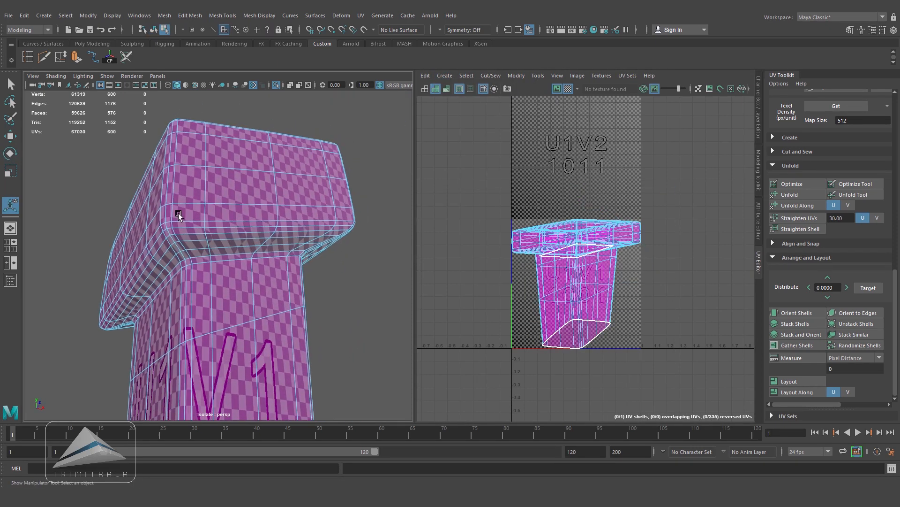
right_drag(202, 196, 206, 173)
double_click(226, 256)
alt+drag(226, 267, 209, 219)
double_click(223, 160)
alt+drag(224, 160, 194, 191)
double_click(262, 214)
click(256, 232)
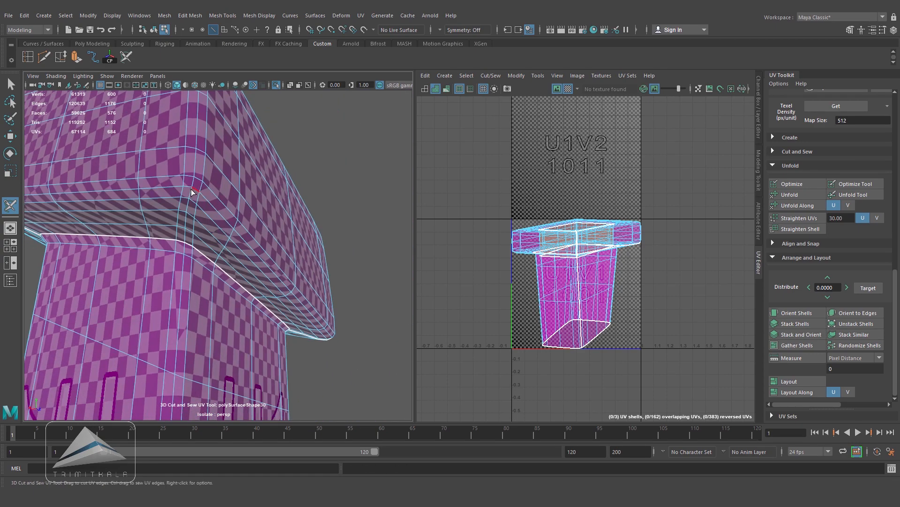
- Cut a UV seam across the chimney cap's corner from its underside towards the top opening
click(185, 239)
alt+right_drag(185, 238, 136, 221)
alt+drag(282, 235, 235, 288)
alt+right_drag(235, 287, 323, 286)
alt+drag(282, 253, 191, 275)
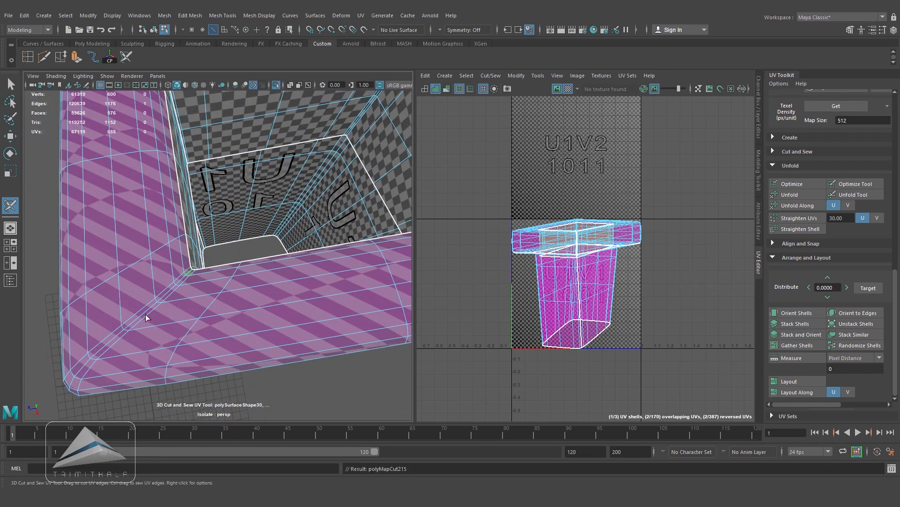
- Cut UV seams along the diagonal edges at two rim corners of the chimney cap
double_click(70, 383)
alt+middle_drag(188, 288, 70, 287)
alt+right_drag(70, 287, 103, 276)
alt+drag(292, 315, 265, 319)
double_click(221, 240)
alt+drag(221, 240, 191, 254)
alt+middle_drag(136, 293, 211, 277)
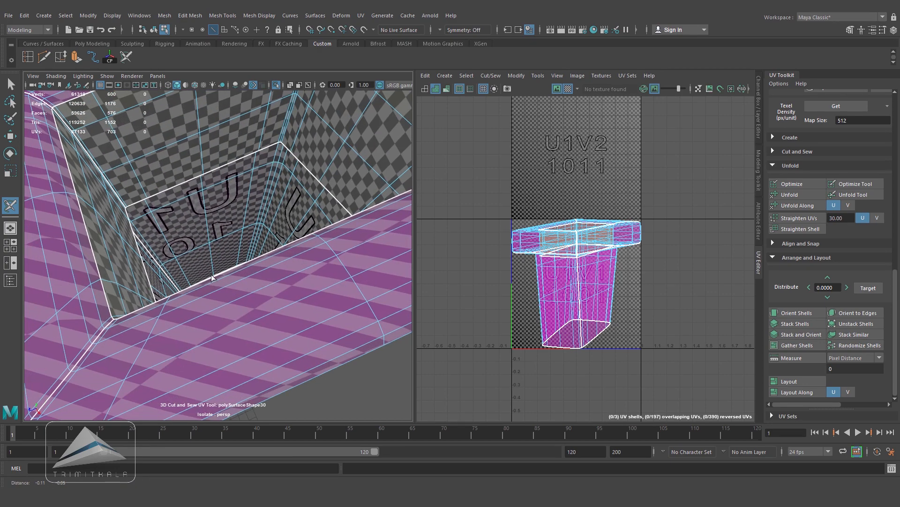
- Try to cut the seam edges at the next rim corner of the chimney cap, and undo the attempts
key(f)
alt+drag(357, 234, 251, 270)
alt+middle_drag(251, 270, 94, 205)
alt+right_drag(94, 205, 119, 297)
double_click(119, 299)
key(ctrl+z)
click(123, 303)
alt+drag(122, 303, 216, 312)
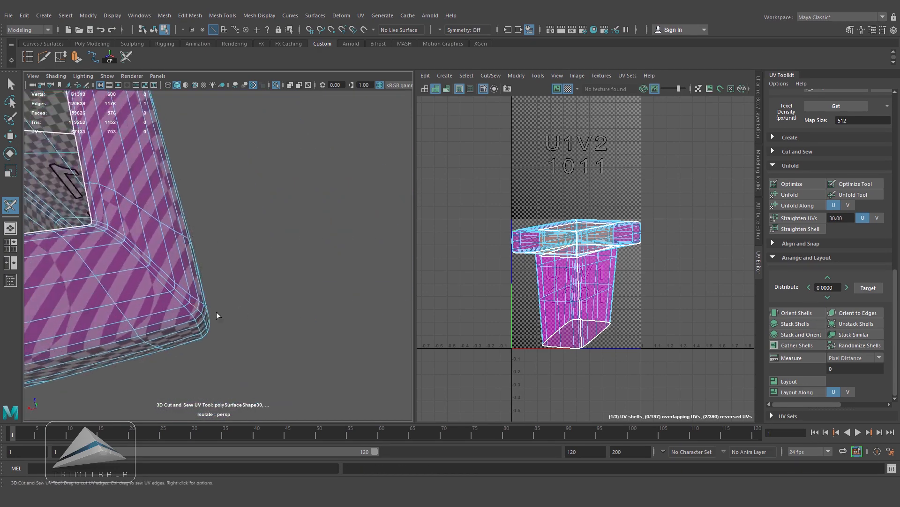
double_click(166, 281)
alt+right_drag(313, 266, 225, 263)
mouse_move(225, 263)
alt+mouse_down()
mouse_move(200, 271)
mouse_move(211, 243)
mouse_move(245, 258)
mouse_move(215, 251)
mouse_move(220, 277)
alt+mouse_up()
key(ctrl+z)
- Cut the UV seam along the diagonal edges at the remaining rim corner of the chimney cap
alt+right_drag(221, 276, 258, 289)
double_click(157, 325)
key(f)
alt+drag(157, 324, 278, 312)
- Select all of the chimney's UVs and unfold them
alt+right_drag(277, 313, 197, 310)
right_click(596, 253)
right_drag(631, 249, 633, 251)
drag(489, 185, 680, 376)
click(800, 195)
- Separate the chimney's cap, inner-opening and shaft UV shells, keeping the shaft shell around the U1V1 tile
alt+right_drag(657, 251, 661, 279)
alt+middle_drag(661, 280, 683, 239)
alt+right_drag(642, 256, 645, 182)
click(594, 178)
drag(603, 226, 409, 218)
click(616, 276)
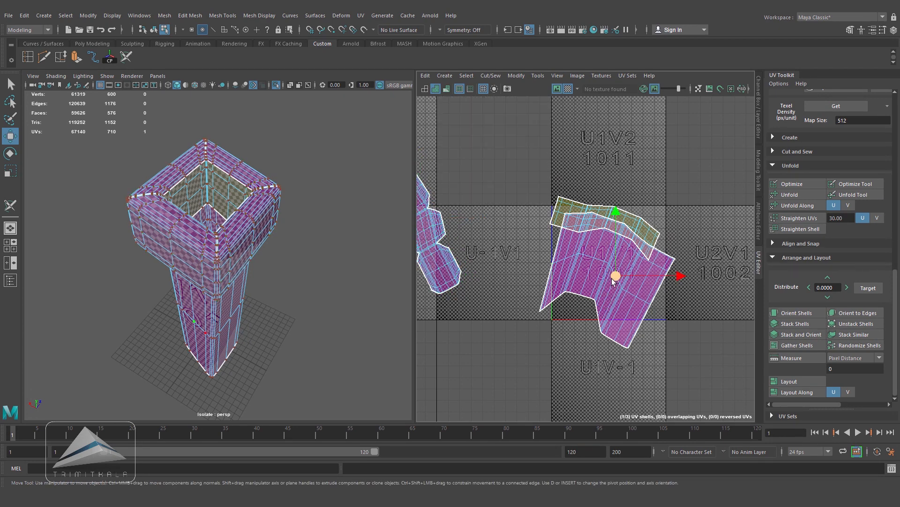
drag(607, 280, 558, 391)
drag(612, 233, 519, 142)
click(578, 385)
drag(559, 392, 604, 291)
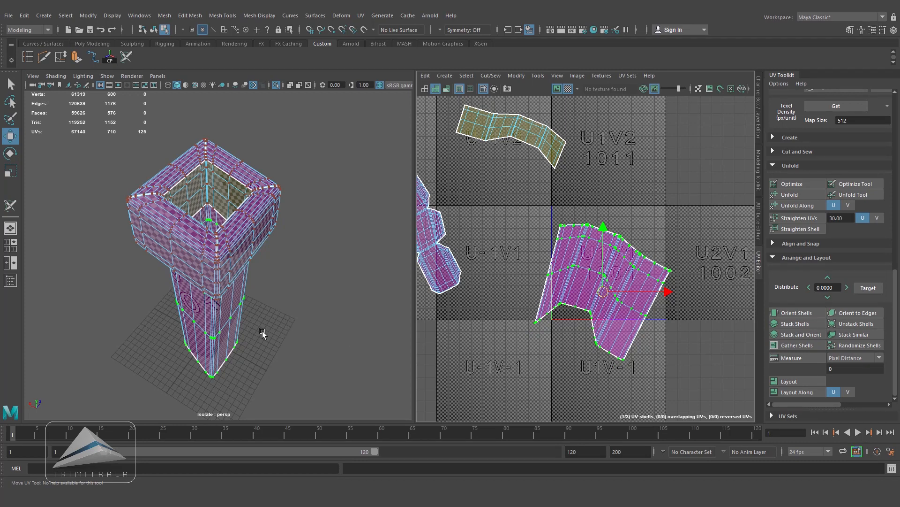
- Rotate the chimney shaft's UV shell until it stands upright
alt+drag(240, 319, 235, 304)
alt+right_drag(235, 304, 257, 315)
alt+middle_drag(257, 315, 277, 231)
alt+right_drag(278, 232, 245, 300)
key(e)
drag(665, 281, 657, 258)
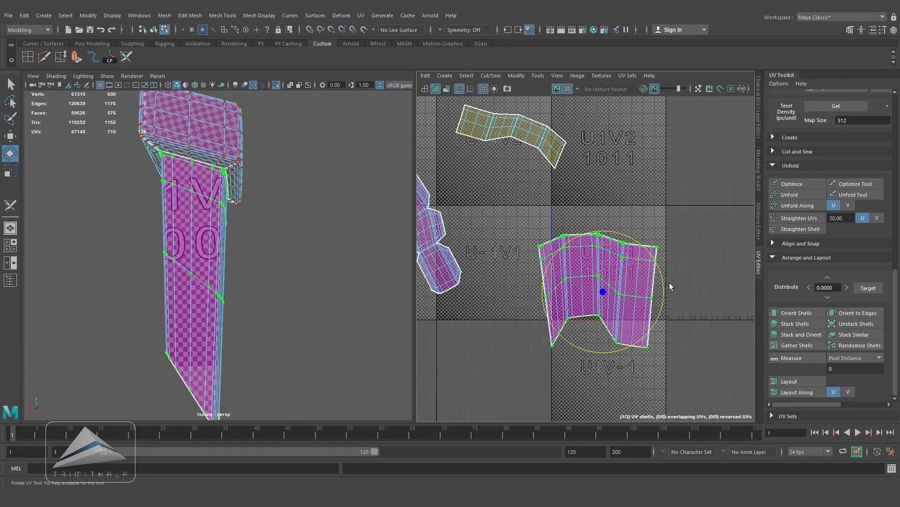
click(715, 283)
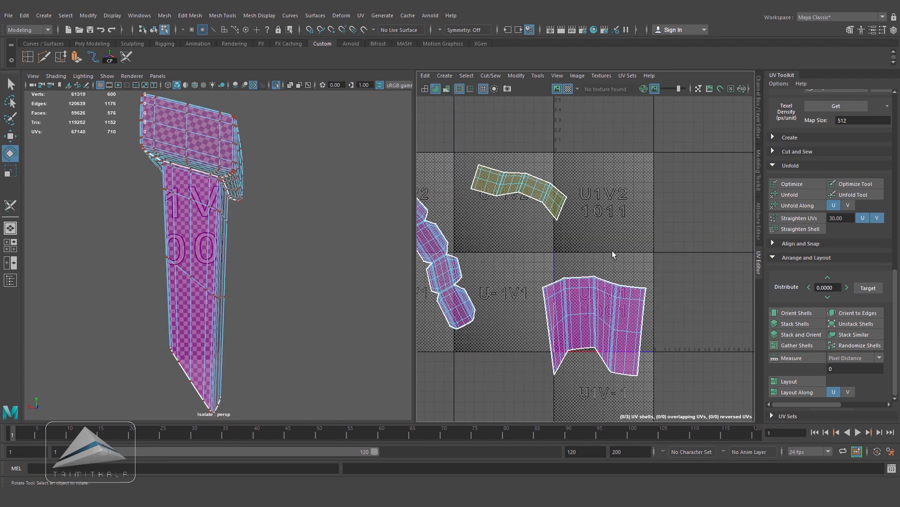
- Rotate the inner-opening UV shell to lie horizontally and place it above the shaft shell
alt+middle_drag(613, 255, 621, 298)
alt+drag(240, 243, 302, 285)
scroll(506, 260, up, 1)
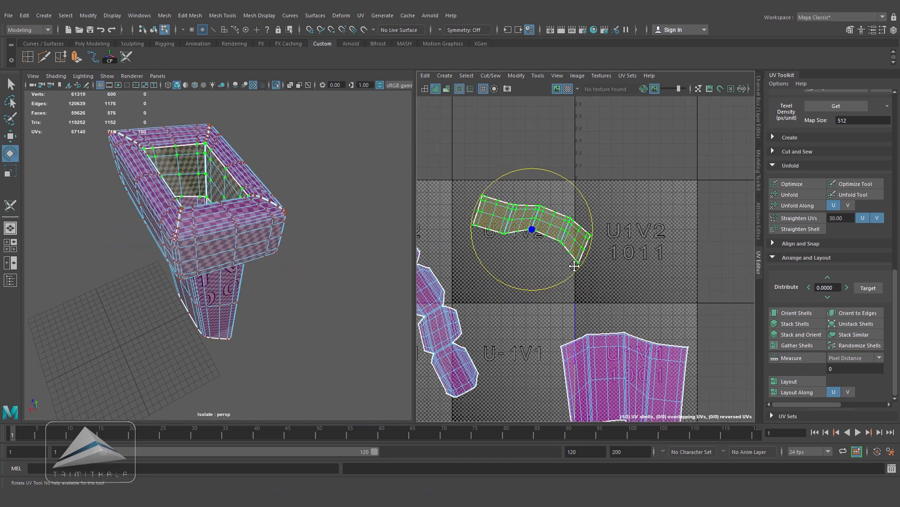
alt+middle_drag(574, 266, 576, 270)
drag(533, 236, 621, 279)
alt+right_drag(630, 283, 675, 296)
alt+middle_drag(639, 302, 620, 307)
drag(660, 274, 655, 255)
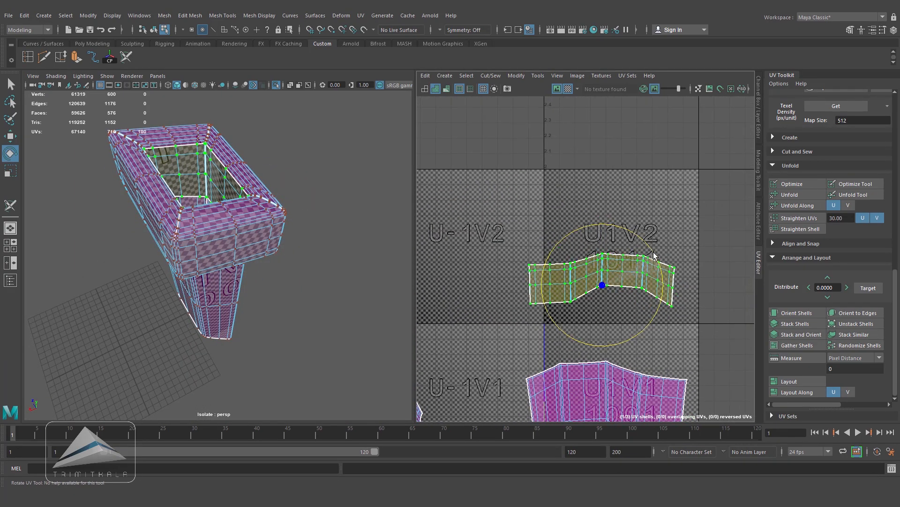
- Straighten the inner-opening shell's UVs along V and along U with a 30-degree angle tolerance
key(f)
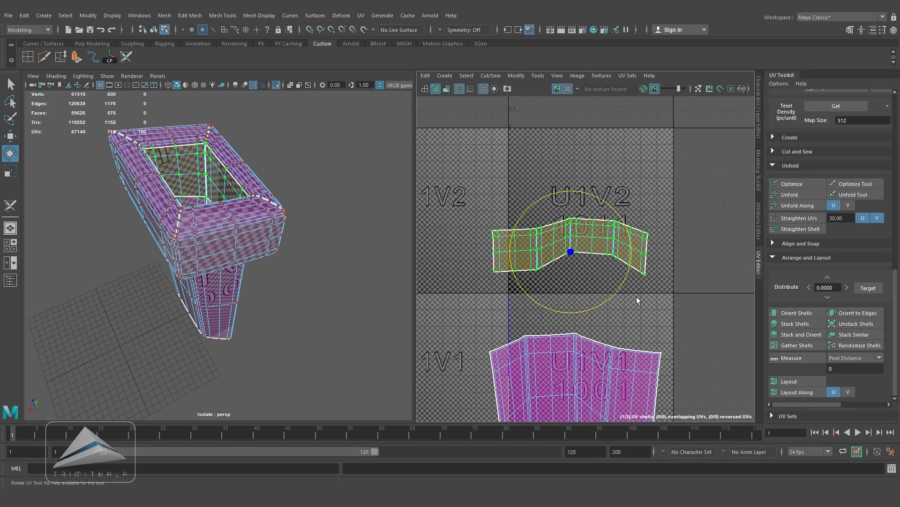
click(795, 202)
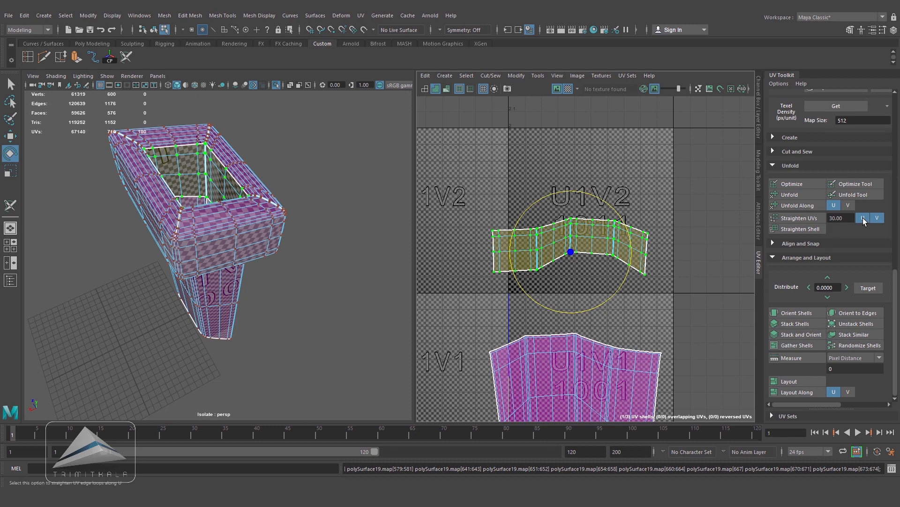
click(810, 219)
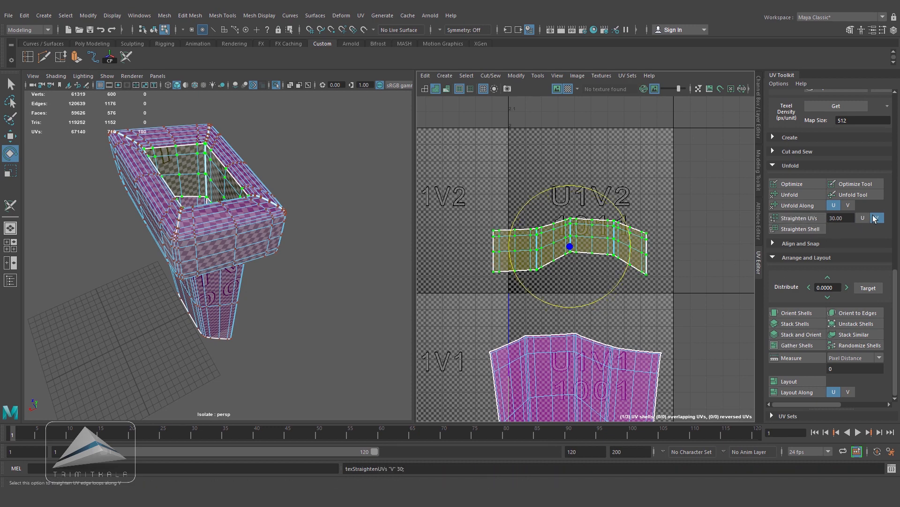
click(814, 221)
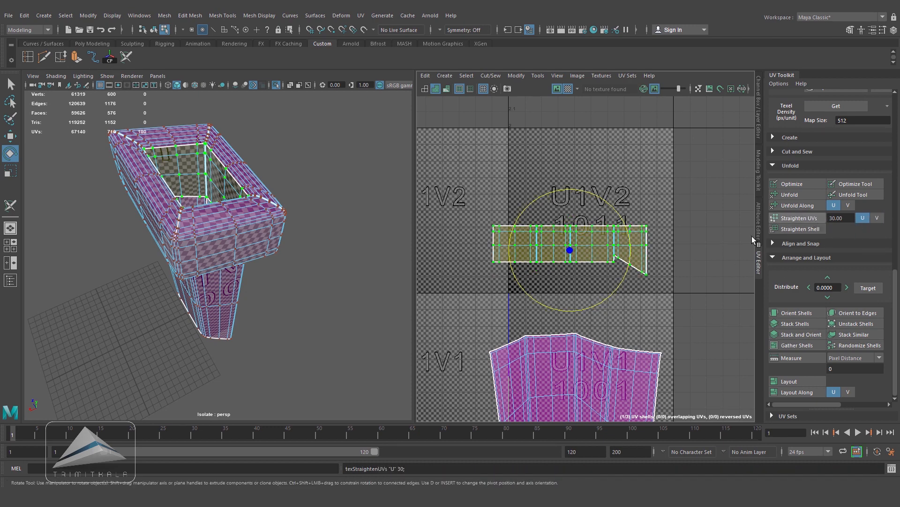
- Straighten the slanted lower border and end edge of the inner-opening UV strip
scroll(694, 267, up, 3)
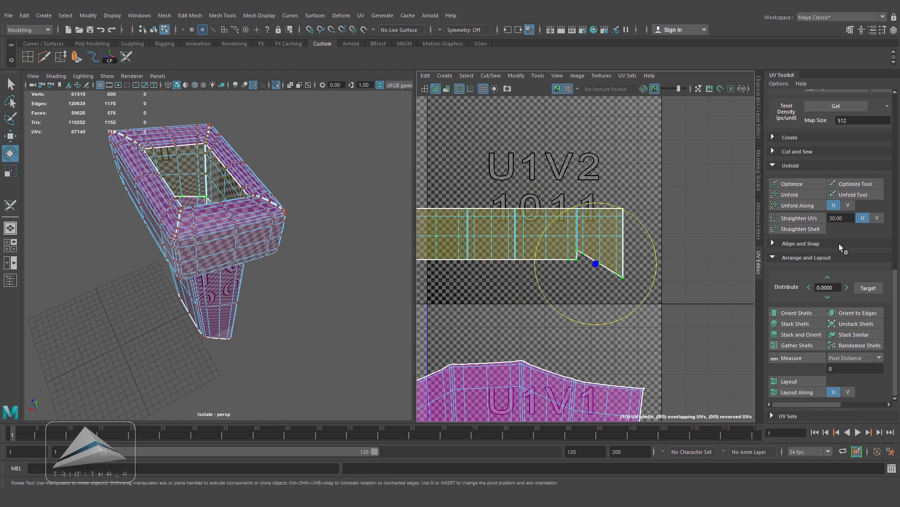
click(804, 216)
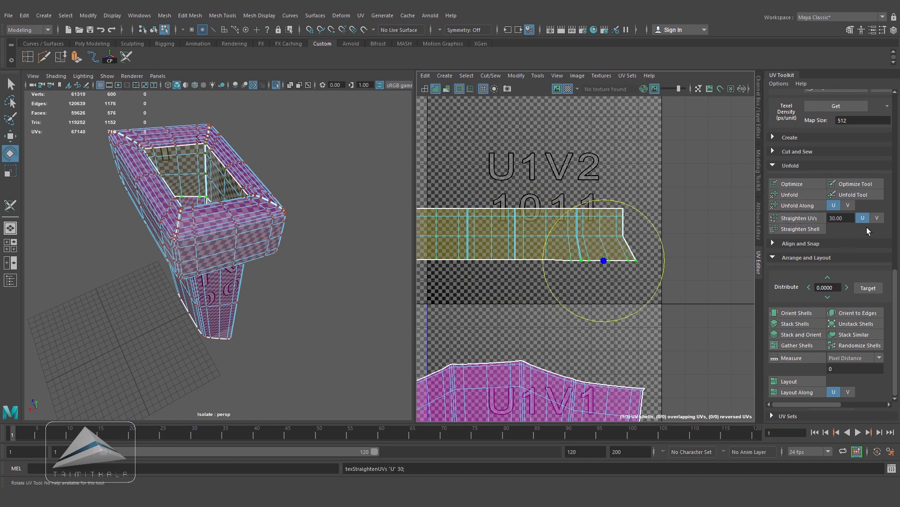
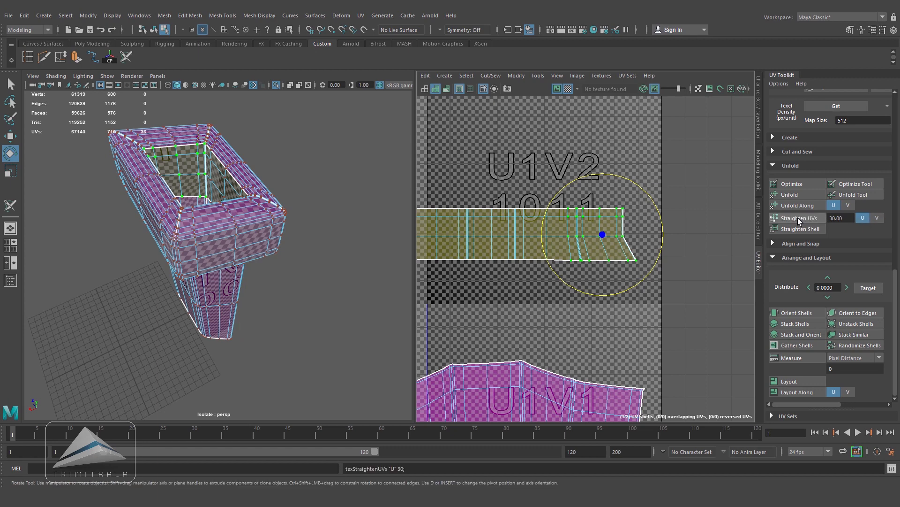
click(651, 280)
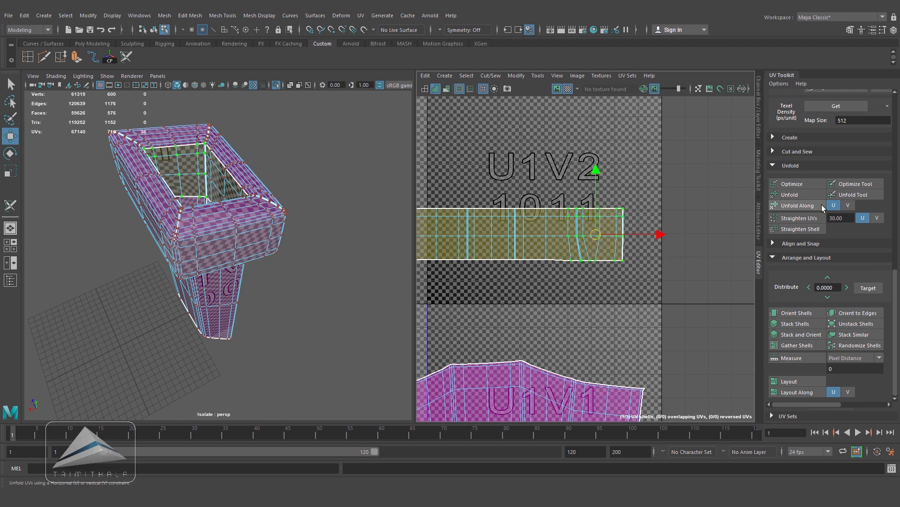
- Straighten the vertical UV edges in the left section of the chimney shaft's shell, using only the V direction
alt+right_drag(636, 261, 557, 269)
alt+middle_drag(557, 269, 619, 275)
alt+right_drag(618, 275, 705, 354)
alt+middle_drag(705, 353, 659, 246)
alt+drag(301, 273, 281, 225)
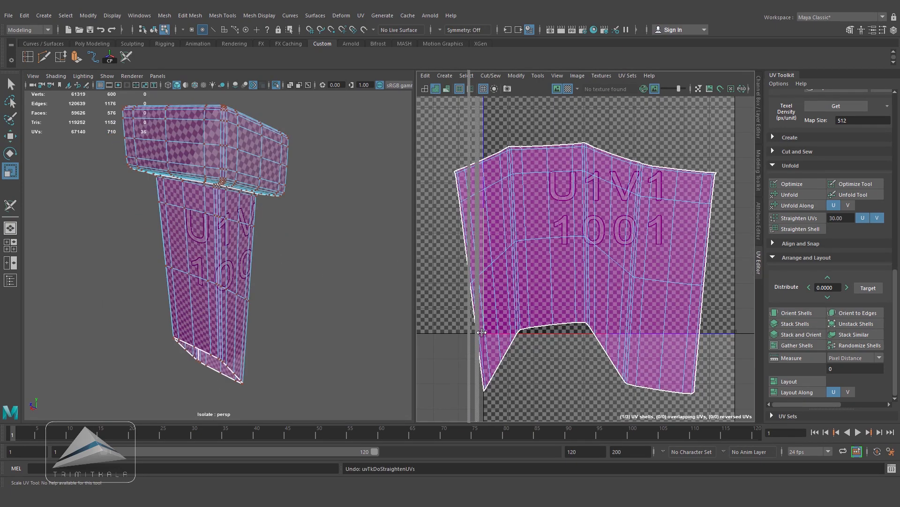
drag(469, 159, 414, 158)
click(863, 217)
click(799, 217)
key(e)
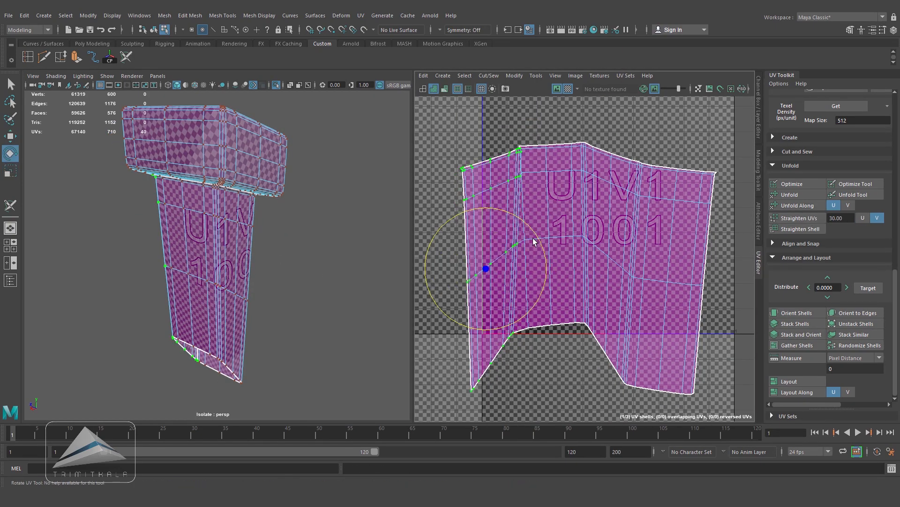
- Straighten the remaining slanted vertical UV edges in the left and middle sections of the shaft shell along V
key(w)
middle_drag(649, 271, 640, 269)
click(806, 220)
click(807, 219)
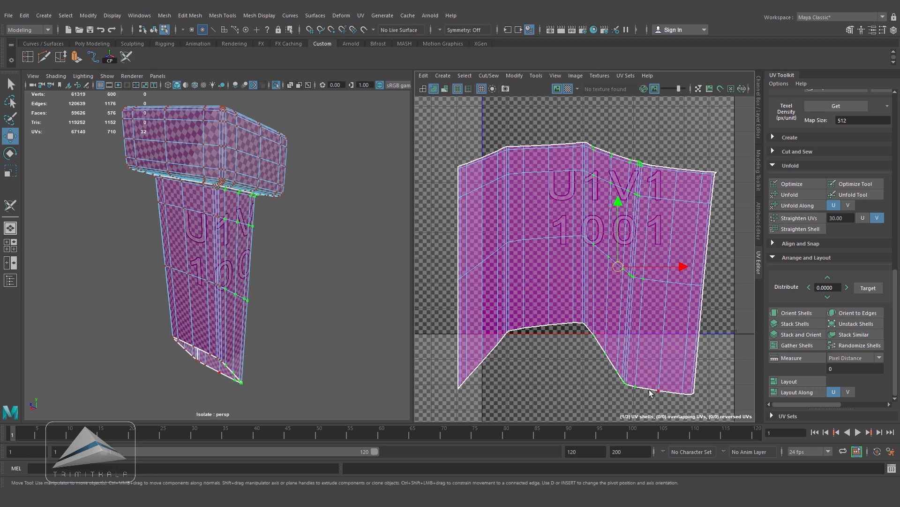
click(795, 219)
drag(650, 409, 649, 408)
scroll(676, 281, up, 7)
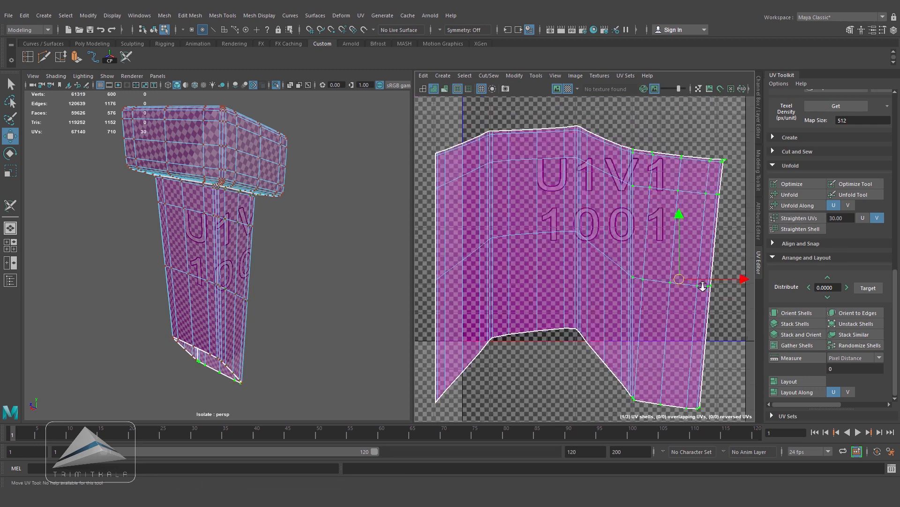
- Straighten the vertical UV edges in the right-hand section of the shaft shell along V
alt+middle_drag(634, 399, 543, 361)
click(541, 364)
scroll(608, 352, down, 8)
drag(680, 131, 585, 402)
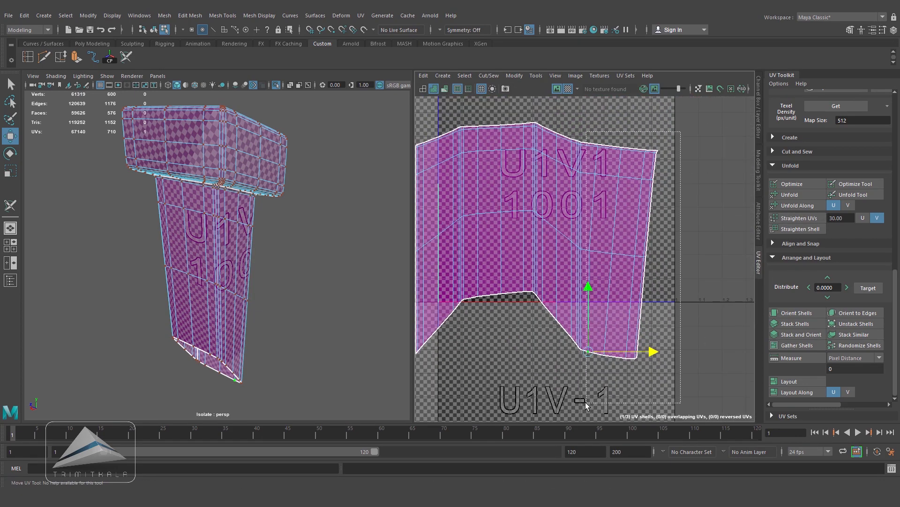
click(794, 218)
- Clean up the shaft shell's upper right corner and straighten its outer border UVs along V
scroll(670, 219, up, 5)
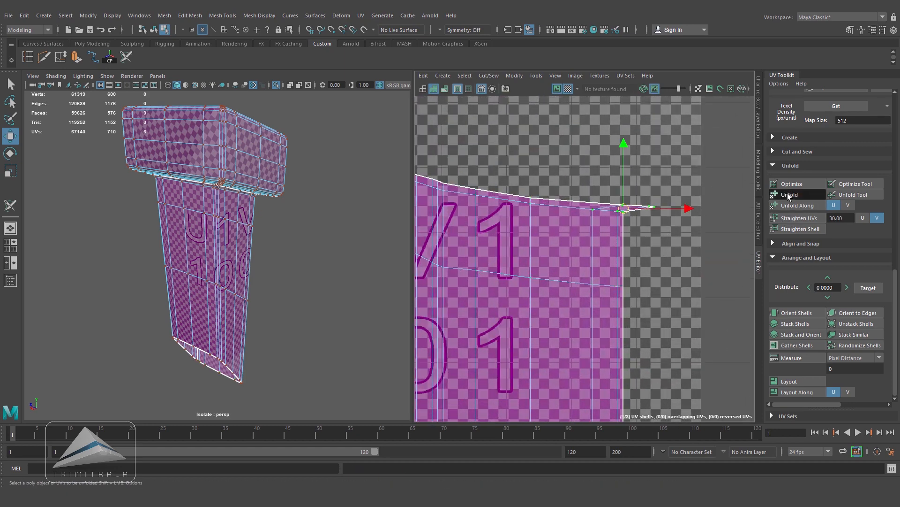
click(789, 195)
scroll(611, 317, down, 4)
click(814, 219)
scroll(609, 195, up, 6)
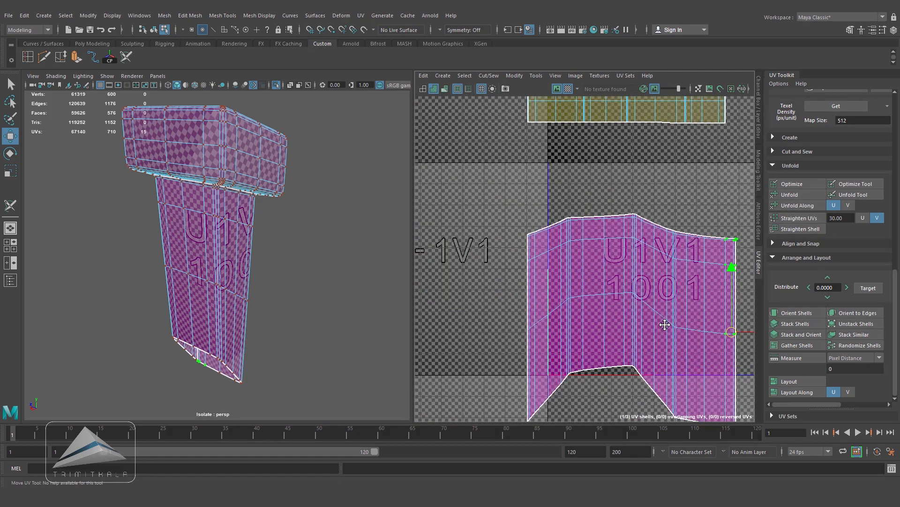
drag(575, 172, 666, 185)
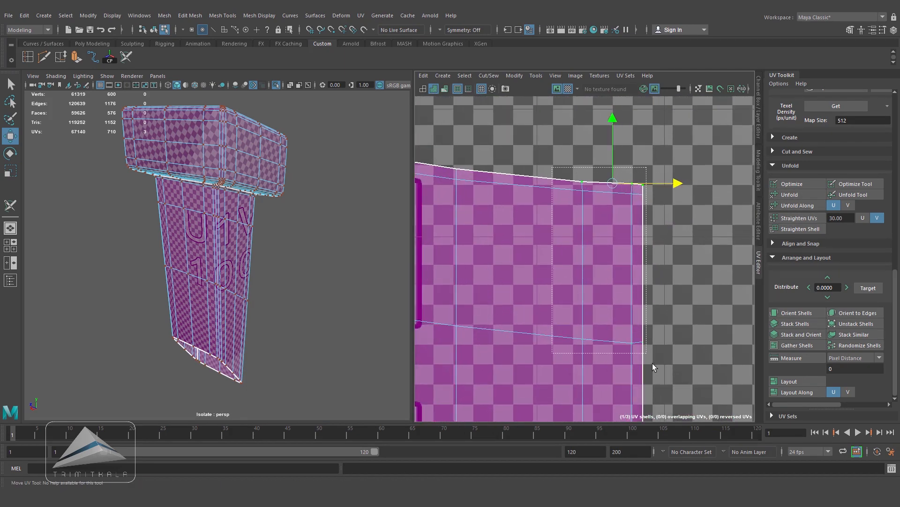
- Select the chimney cap's UV shell and rotate it to lie horizontally
scroll(551, 333, down, 5)
alt+middle_drag(551, 333, 603, 283)
scroll(627, 322, down, 4)
alt+drag(332, 331, 384, 281)
scroll(537, 259, down, 5)
alt+middle_drag(537, 259, 612, 284)
scroll(552, 279, up, 2)
alt+middle_drag(552, 279, 604, 306)
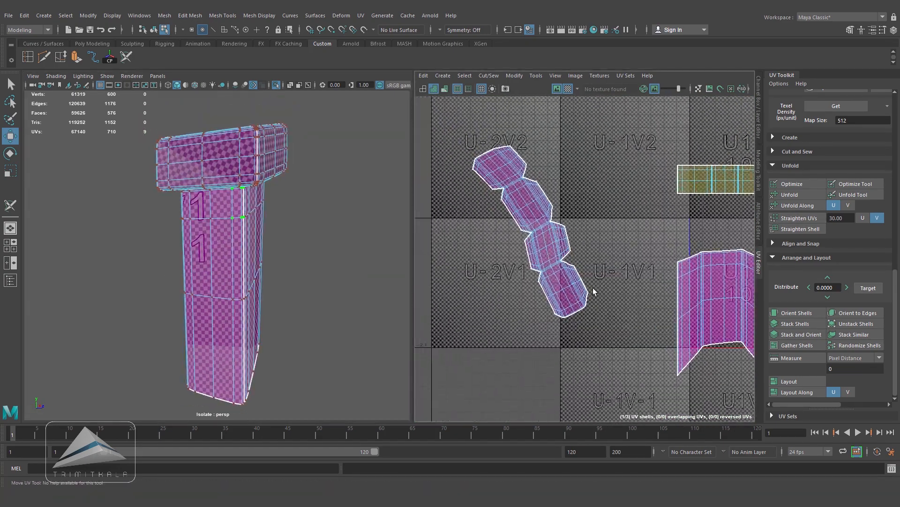
alt+middle_drag(643, 278, 655, 292)
double_click(549, 253)
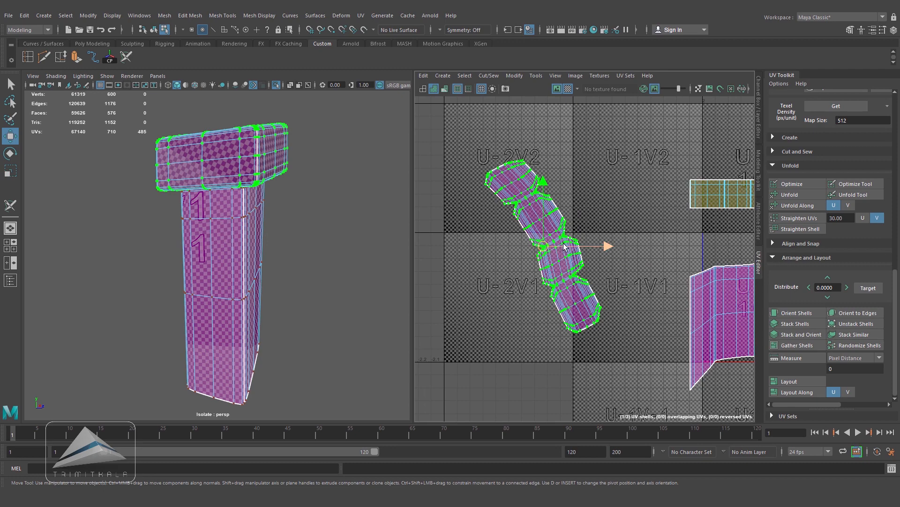
drag(598, 217, 545, 344)
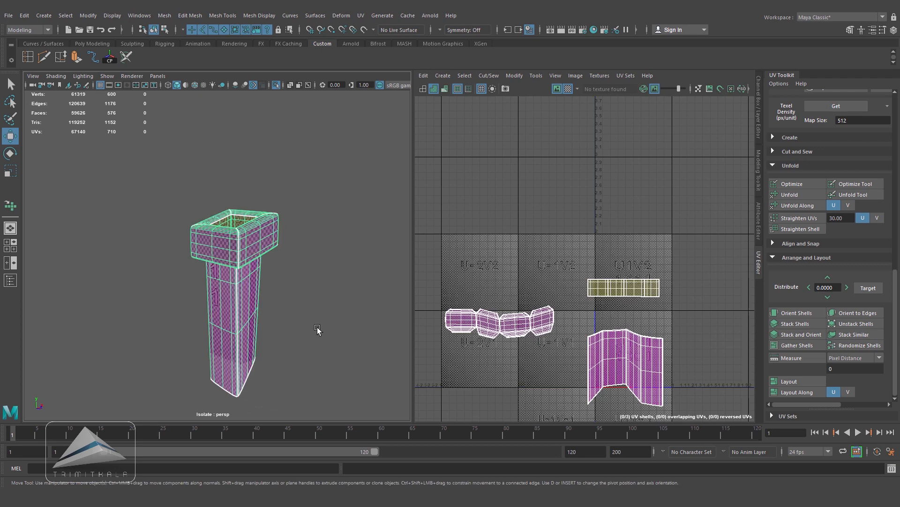
- Select all of the chimney's UVs and lay out the shells inside the U1V1 tile
alt+drag(317, 330, 356, 300)
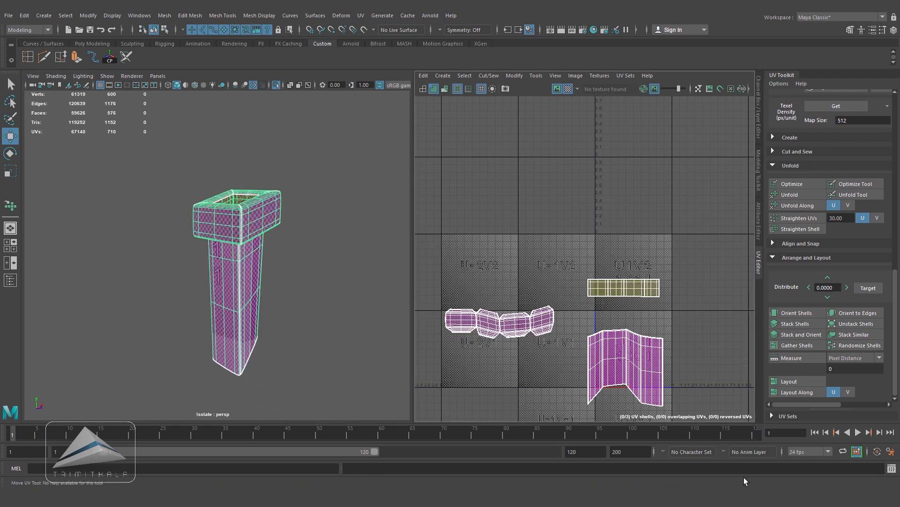
right_drag(637, 362, 676, 356)
drag(430, 228, 450, 283)
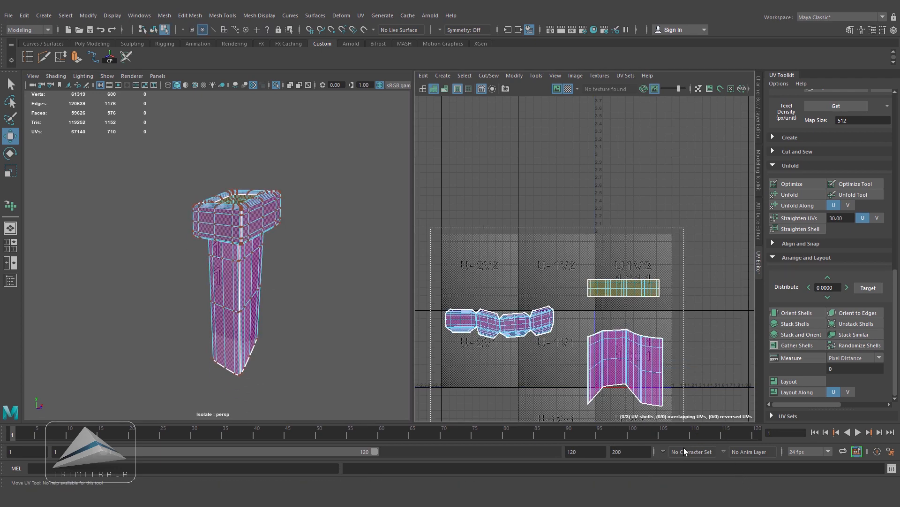
drag(684, 452, 686, 449)
click(817, 378)
scroll(619, 343, up, 5)
scroll(618, 343, up, 1)
scroll(300, 351, down, 3)
alt+drag(300, 352, 288, 350)
- Return to object mode and end the chimney's isolation, and hide the Stone and Base display layers
right_drag(230, 238, 243, 229)
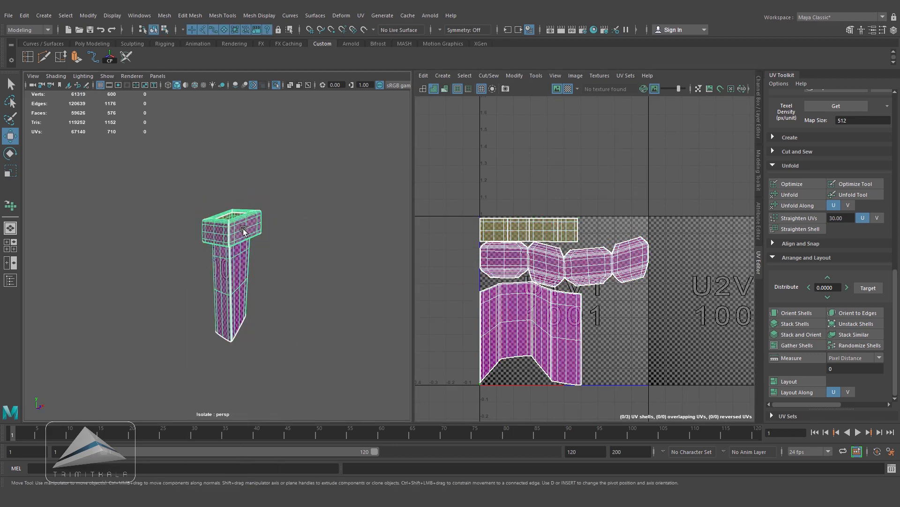
click(277, 85)
click(342, 199)
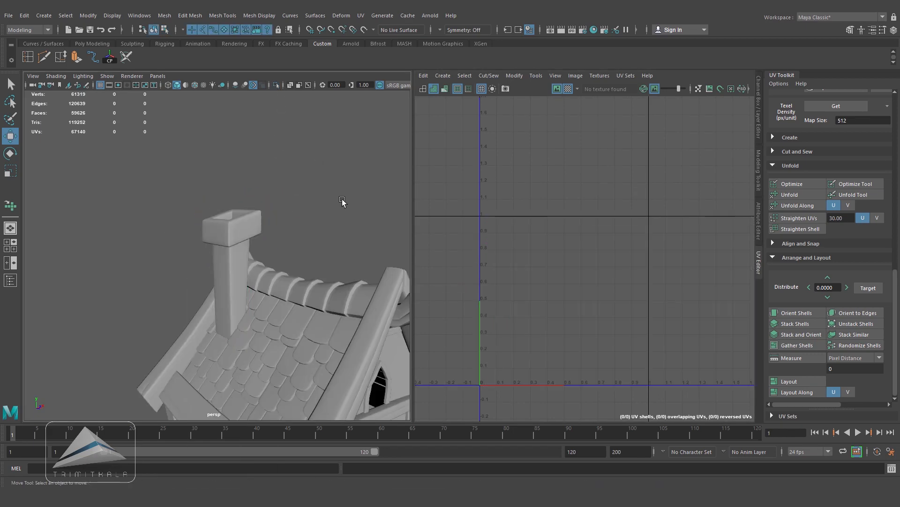
click(252, 228)
mouse_move(268, 235)
alt+mouse_down()
mouse_move(324, 239)
mouse_move(258, 239)
mouse_move(275, 223)
alt+mouse_up()
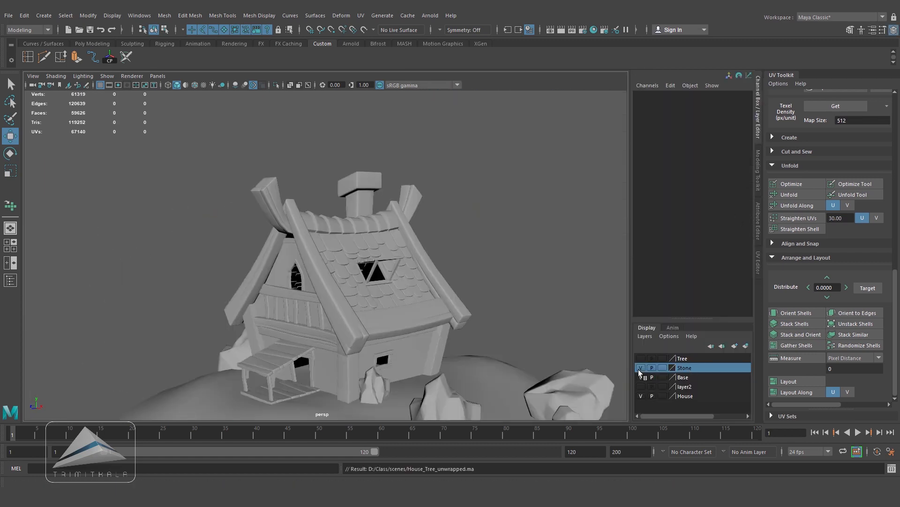
click(640, 367)
click(641, 377)
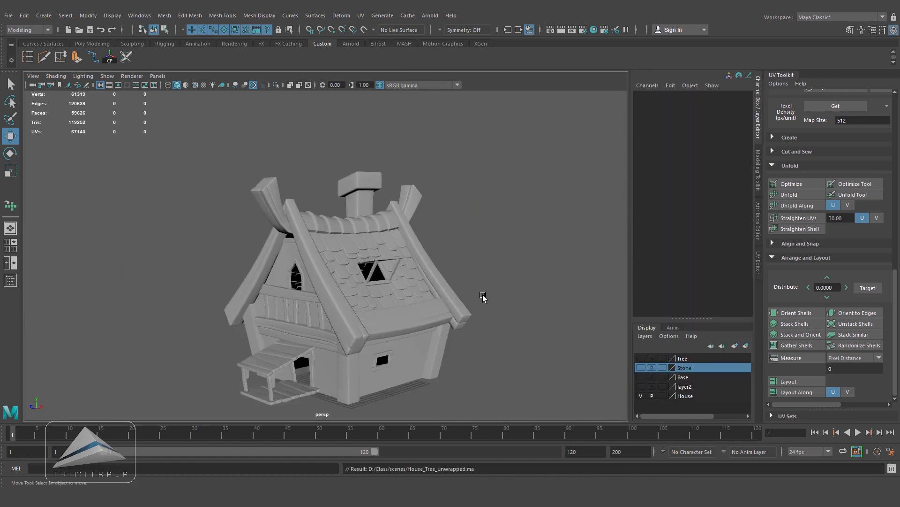
- Select the house's front corner pillar, show the UV Editor and isolate the pillar
alt+drag(479, 297, 423, 289)
click(381, 329)
alt+drag(396, 321, 435, 302)
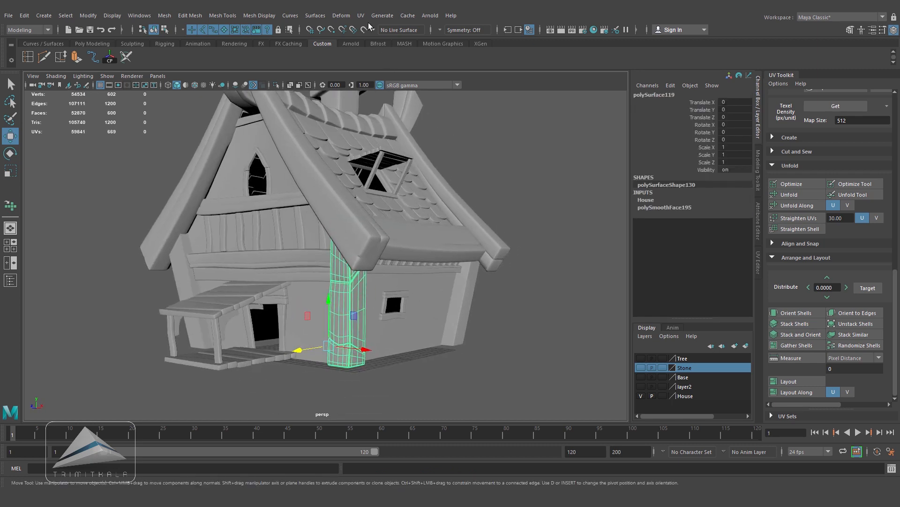
click(758, 263)
alt+drag(281, 249, 235, 100)
click(275, 86)
- Create a camera-based UV projection for the isolated pillar from the current view
alt+drag(256, 197, 291, 181)
click(440, 77)
click(466, 176)
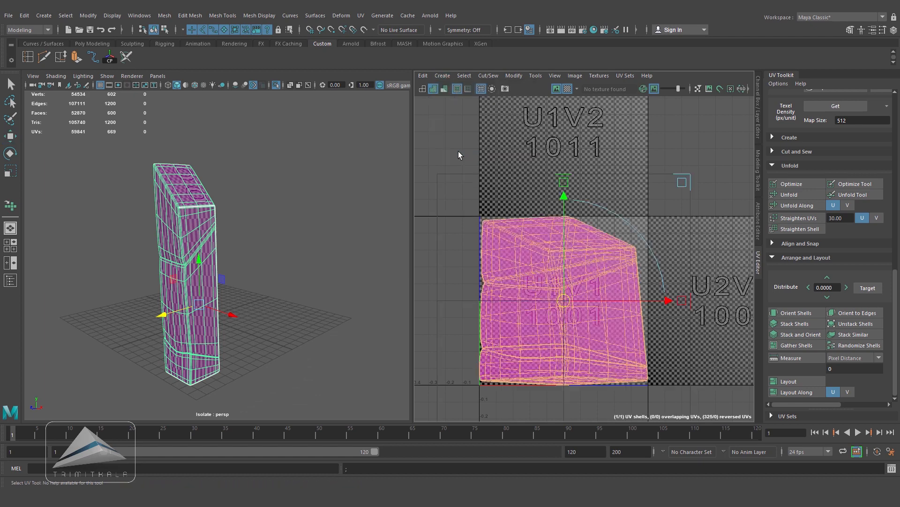
- Cut the isolated corner pillar's UVs along one full vertical corner edge with the 3D Cut and Sew UV Tool
alt+right_drag(253, 243, 289, 244)
alt+middle_drag(255, 240, 282, 239)
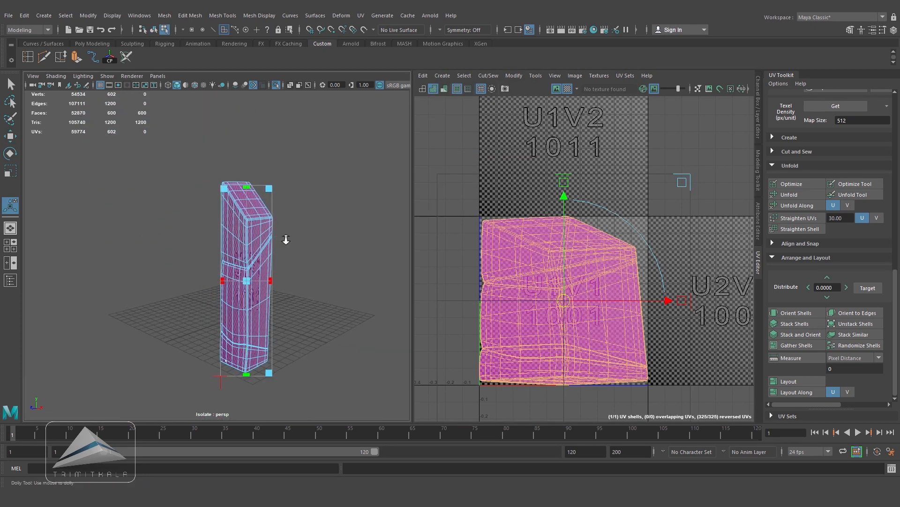
alt+right_drag(282, 240, 302, 237)
click(302, 235)
alt+drag(234, 219, 223, 230)
alt+right_drag(222, 230, 208, 233)
alt+drag(208, 234, 319, 207)
alt+middle_drag(319, 207, 220, 252)
alt+right_drag(220, 252, 296, 260)
right_drag(249, 244, 249, 219)
alt+right_drag(269, 220, 309, 216)
double_click(269, 215)
- Cut UV seams along the border edges of the pillar's slanted top cap, leaving one side attached
alt+drag(269, 215, 248, 256)
alt+middle_drag(249, 255, 174, 243)
double_click(170, 215)
alt+drag(179, 218, 222, 220)
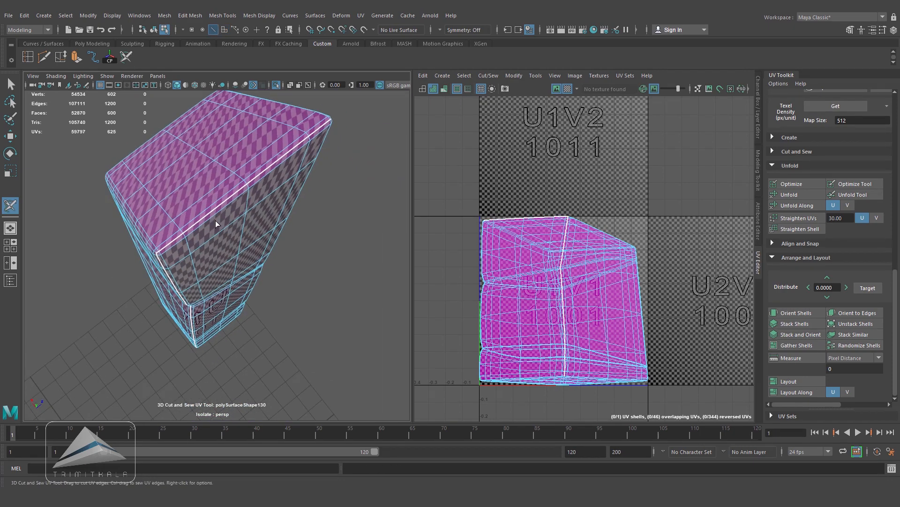
alt+drag(152, 243, 252, 183)
double_click(254, 178)
alt+right_drag(253, 178, 120, 195)
alt+drag(120, 195, 263, 224)
click(10, 136)
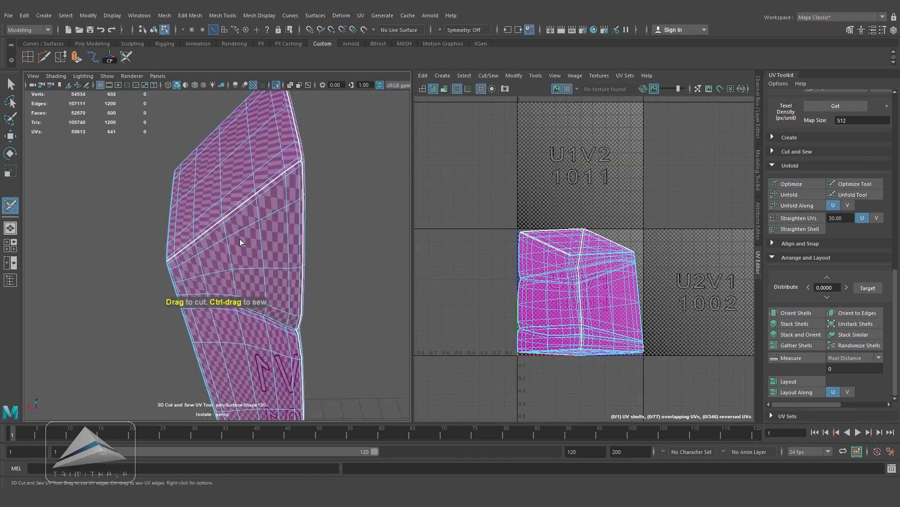
- Cut UV seams along three border edges of the pillar's bottom cap and leave the cutting tool
alt+drag(282, 328, 310, 323)
alt+middle_drag(310, 324, 342, 254)
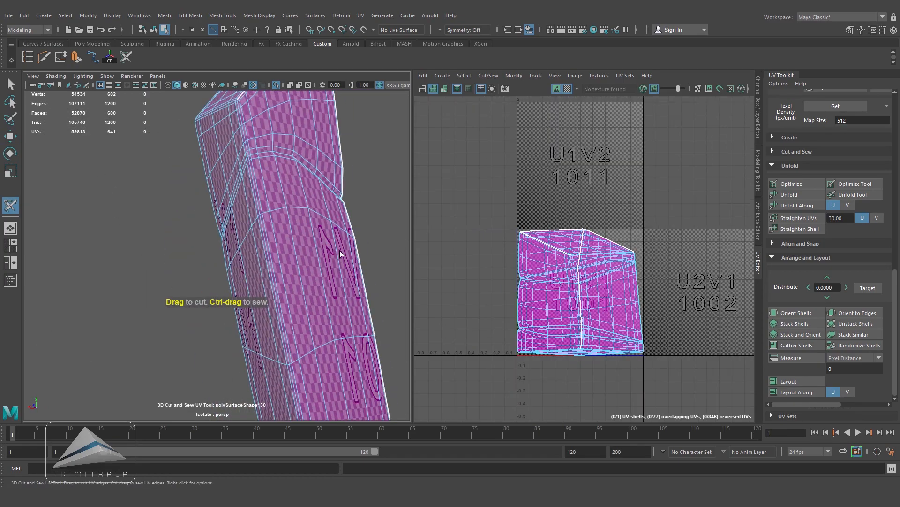
alt+drag(342, 253, 318, 242)
alt+middle_drag(319, 242, 274, 207)
alt+drag(274, 206, 354, 383)
alt+middle_drag(354, 384, 263, 188)
alt+drag(262, 188, 281, 197)
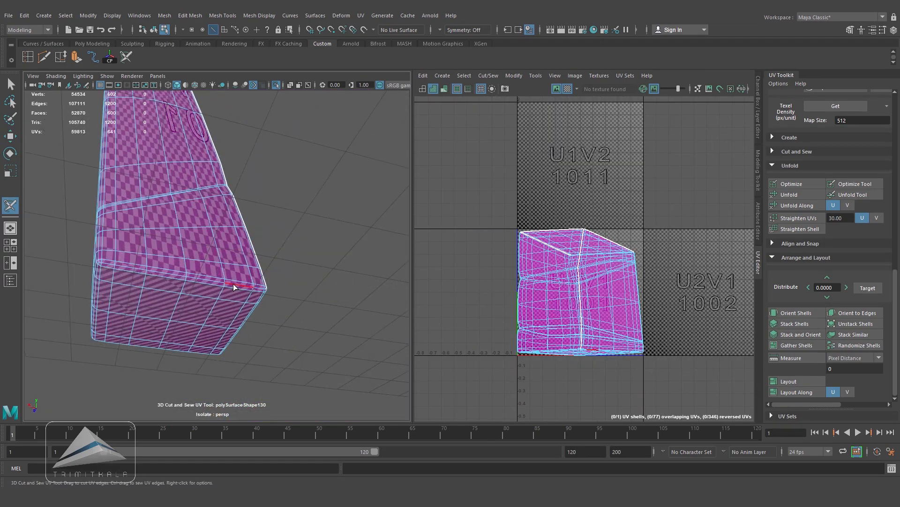
double_click(232, 284)
alt+drag(232, 283, 205, 276)
double_click(169, 249)
alt+drag(170, 249, 257, 308)
double_click(257, 308)
alt+right_drag(258, 307, 235, 247)
alt+drag(235, 247, 277, 282)
alt+middle_drag(277, 281, 278, 311)
alt+right_drag(278, 312, 309, 310)
key(w)
- Select all of the pillar's UVs, unfold them and optimize the resulting shell
right_drag(602, 264, 635, 264)
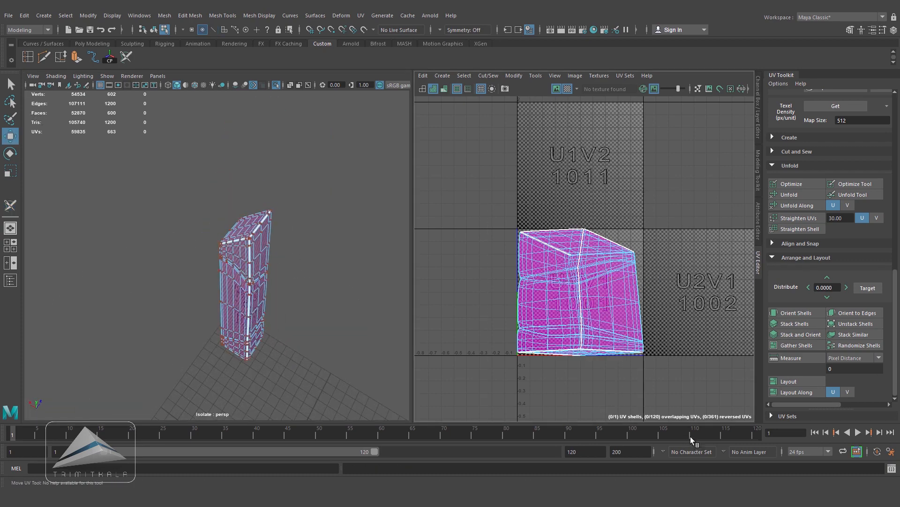
drag(690, 436, 711, 445)
click(796, 197)
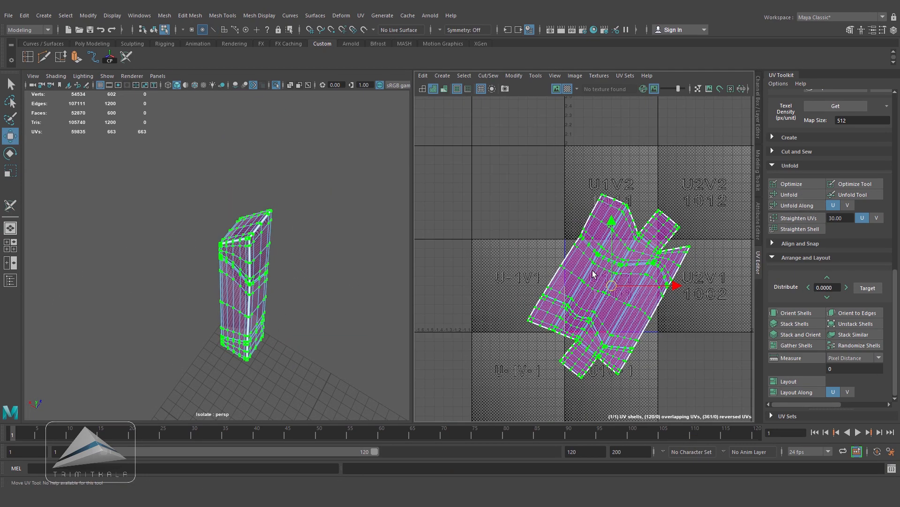
alt+drag(277, 283, 283, 280)
alt+right_drag(283, 280, 360, 311)
alt+drag(297, 294, 282, 319)
click(801, 184)
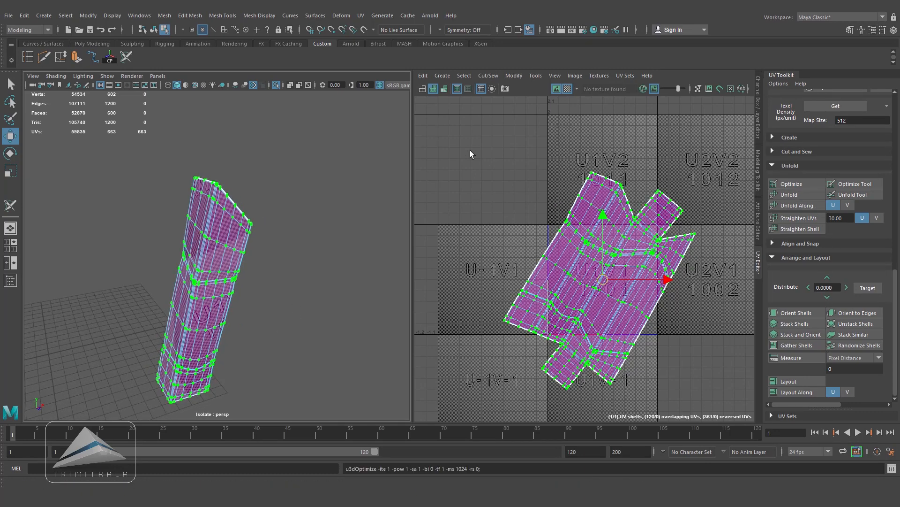
- Rotate the pillar's UV shell upright and lay it out inside the U1V1 tile
drag(663, 278, 651, 242)
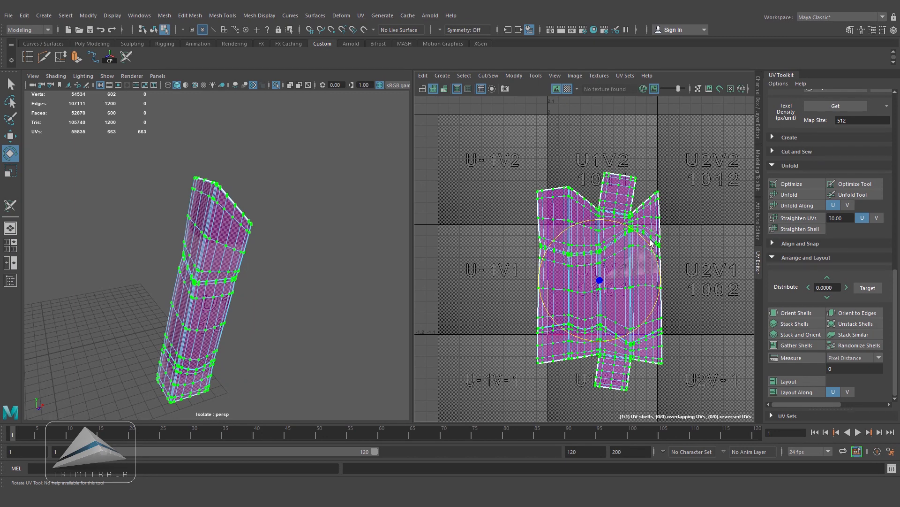
scroll(656, 256, up, 2)
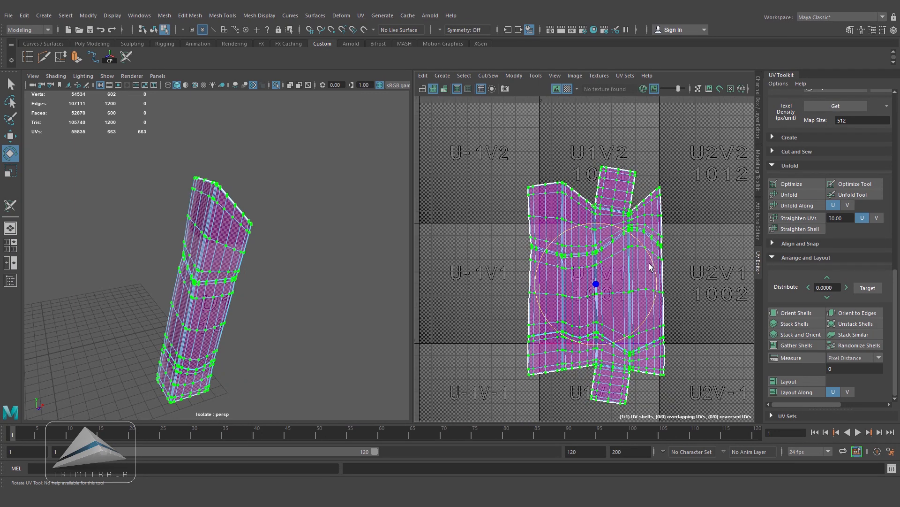
drag(654, 266, 655, 264)
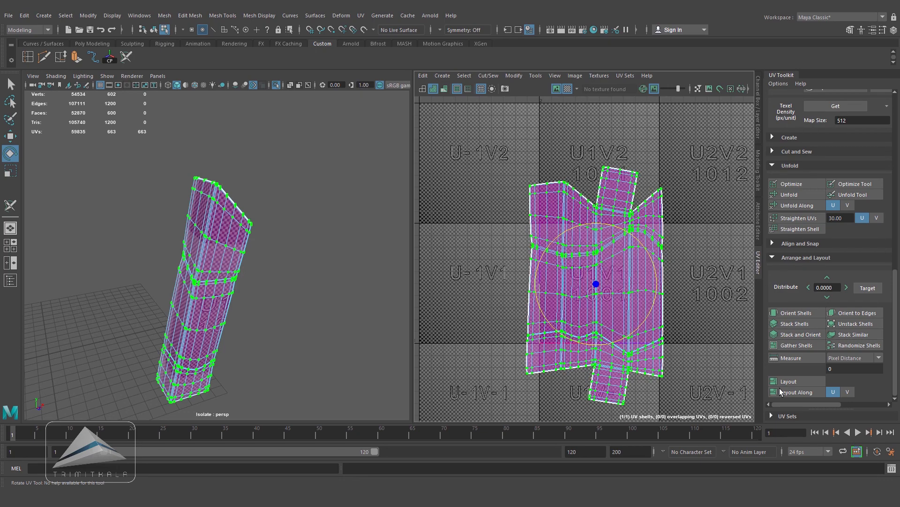
click(800, 380)
- Return to object mode and end the front pillar's isolation
click(688, 372)
scroll(379, 307, up, 3)
alt+drag(378, 308, 90, 246)
alt+drag(265, 291, 225, 189)
right_drag(225, 189, 251, 175)
alt+drag(250, 174, 281, 263)
click(302, 296)
alt+drag(302, 296, 219, 223)
click(272, 89)
- Select the house's rear corner pillar on the same side and isolate it
alt+drag(298, 218, 260, 249)
click(291, 277)
alt+drag(305, 328, 188, 324)
alt+middle_drag(275, 312, 96, 302)
alt+drag(244, 276, 375, 309)
click(202, 272)
click(274, 86)
- Create a camera-based UV projection for the isolated rear pillar and frame it
click(442, 75)
click(470, 151)
key(f)
- Cut UV seams along the rear pillar's vertical corner and cap edges with the 3D Cut and Sew UV Tool
right_drag(261, 181, 296, 154)
click(125, 56)
alt+drag(233, 150, 237, 238)
alt+drag(232, 148, 197, 319)
double_click(246, 289)
click(229, 187)
key(w)
- Try to unfold all of the rear pillar's UVs, and undo the unfold and the last seam cuts
ctrl+right_drag(592, 272, 637, 272)
click(797, 194)
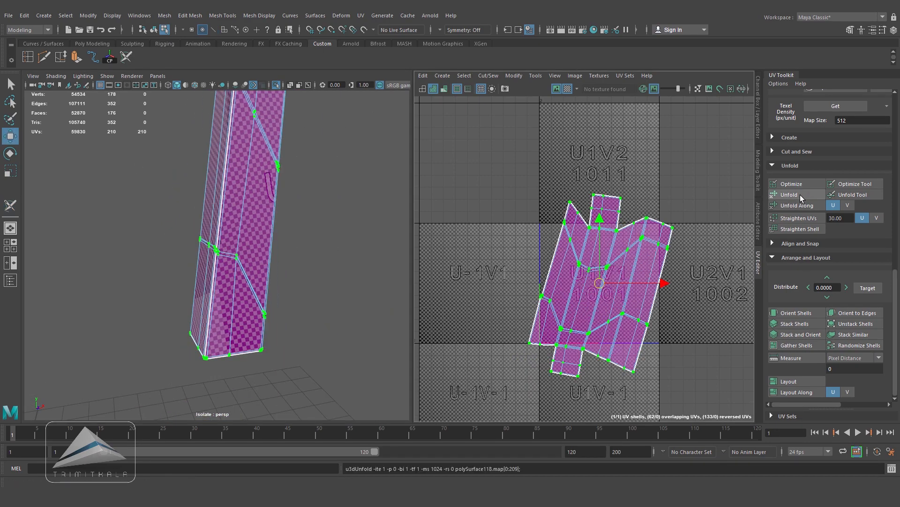
key(ctrl+z)
alt+drag(287, 257, 309, 245)
key(ctrl+z)
key(ctrl+z)
key(ctrl+z)
key(ctrl+z)
key(ctrl+z)
key(ctrl+z)
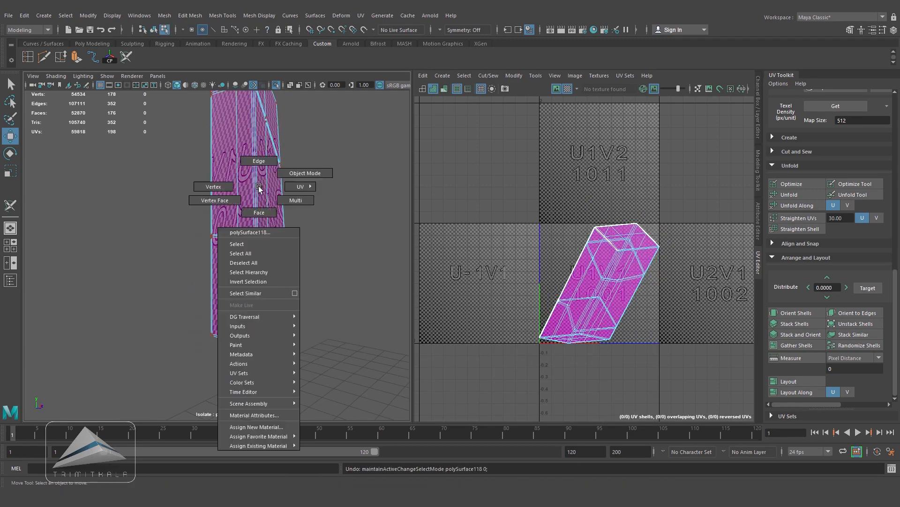
- Smooth the rear corner pillar's mesh
click(164, 15)
click(175, 101)
key(q)
- Cut the remaining UV seams along the cap edges of the smoothed rear pillar
alt+drag(335, 197, 307, 198)
alt+right_drag(307, 198, 329, 198)
click(125, 57)
alt+drag(262, 272, 304, 231)
double_click(290, 195)
double_click(342, 230)
alt+right_drag(304, 231, 233, 194)
key(w)
key(F8)
alt+middle_drag(234, 194, 248, 152)
- Select all of the rear pillar's UVs and unfold them
right_drag(620, 280, 660, 280)
drag(518, 197, 677, 356)
click(803, 194)
- Rotate the rear pillar's unfolded shell upright and lay it out inside the U1V1 tile
key(e)
drag(661, 270, 645, 243)
click(799, 381)
- Return to object mode with the whole house visible and switch from the UV Editor to the Channel Box
key(F8)
scroll(259, 205, down, 2)
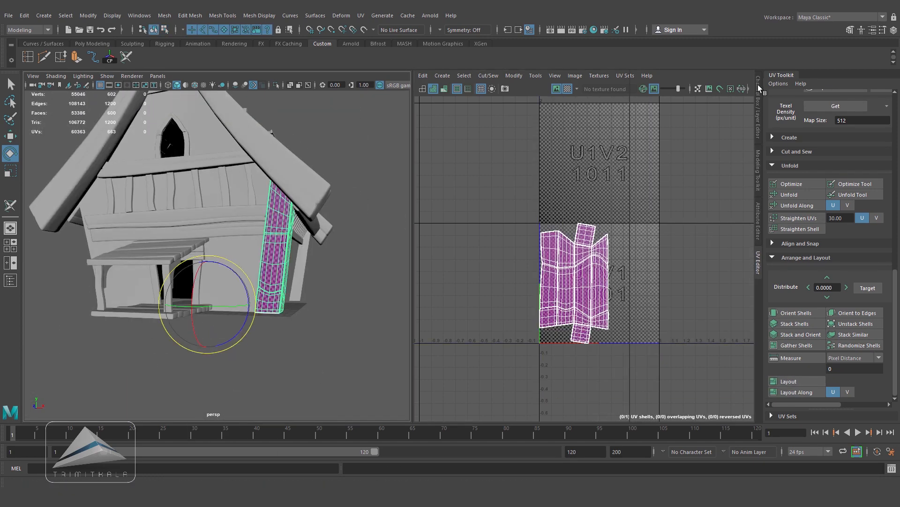
click(758, 84)
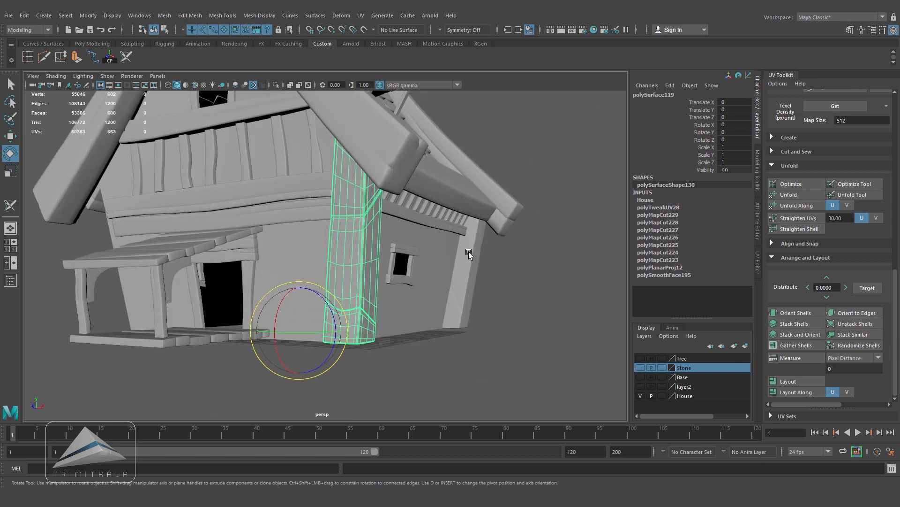
- Select both the front and rear corner pillars and delete their construction history
shift+click(466, 272)
click(24, 16)
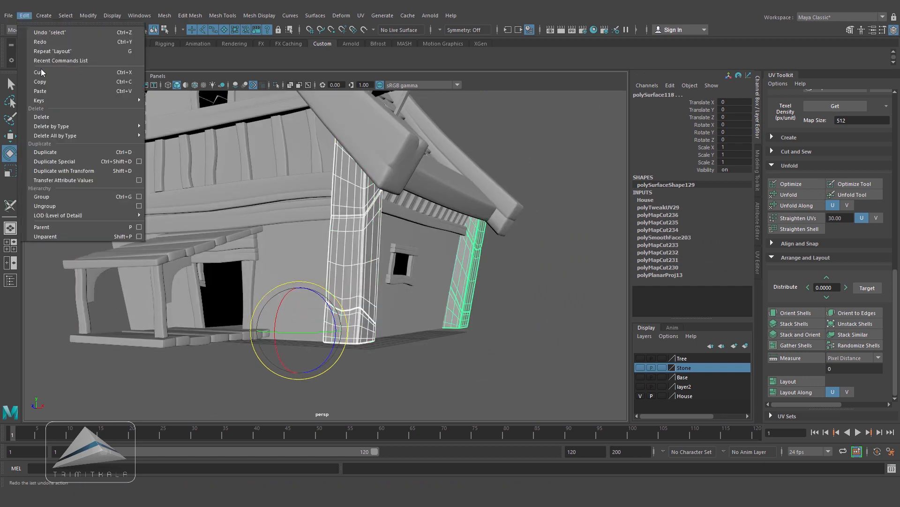
mouse_move(66, 126)
click(159, 134)
- Duplicate the front and rear corner pillars individually and mirror the copies to the opposite side of the house using Scale X
click(364, 252)
alt+drag(364, 251, 300, 282)
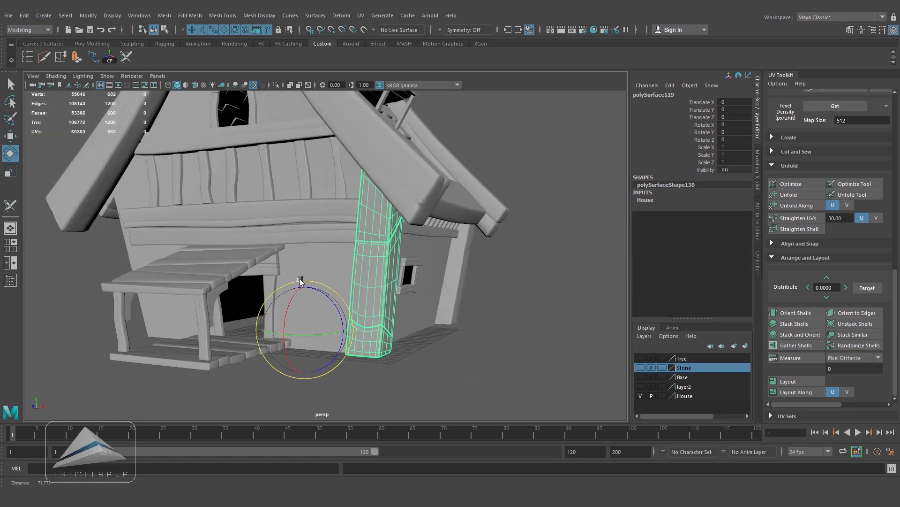
scroll(300, 282, down, 2)
click(10, 136)
key(space)
drag(441, 289, 418, 308)
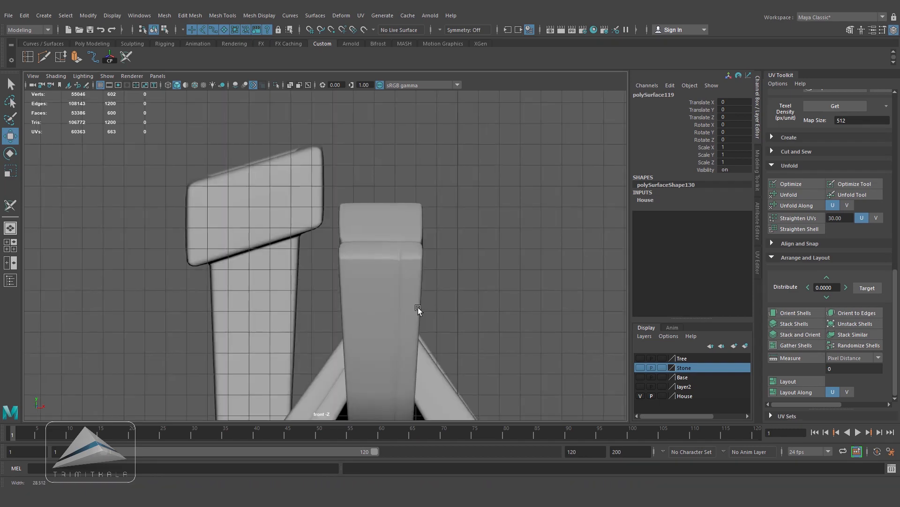
scroll(354, 245, down, 1)
alt+middle_drag(388, 323, 370, 273)
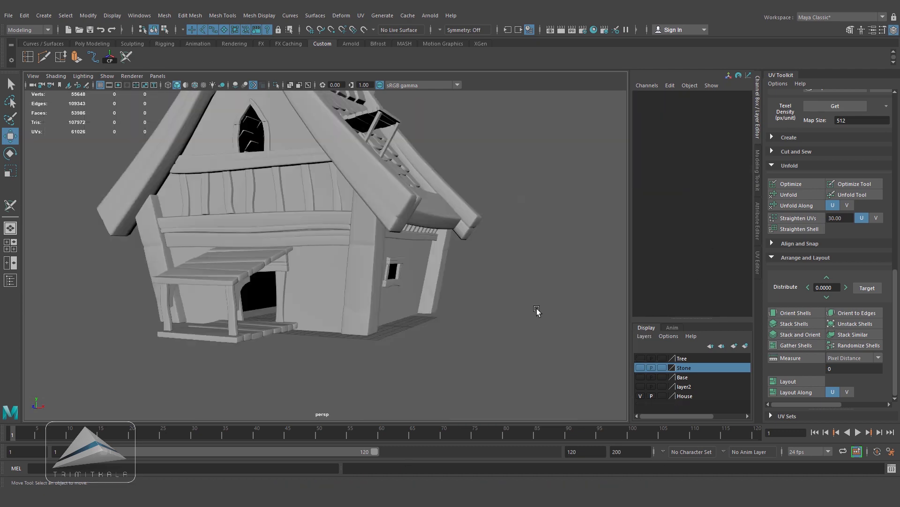
alt+drag(536, 312, 378, 277)
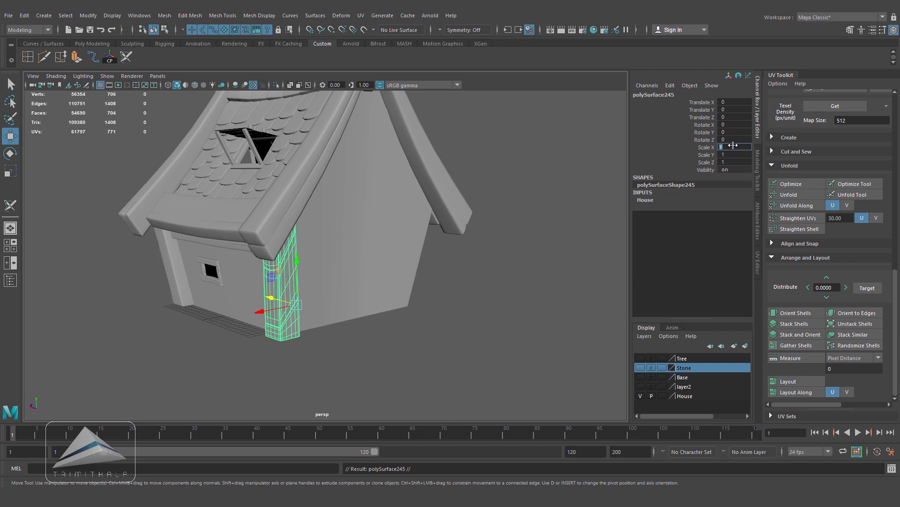
click(570, 229)
- Select the roof's curved beam, isolate it beside the UV Editor and create a camera-based UV projection for it
alt+drag(570, 229, 398, 259)
click(364, 263)
click(757, 262)
key(ctrl+1)
alt+drag(292, 205, 245, 270)
click(442, 76)
click(465, 150)
- Cut UV seams along the curved beam's long corner edge and around its end caps
key(w)
key(F10)
key(y)
double_click(199, 230)
double_click(203, 299)
alt+drag(203, 299, 201, 266)
double_click(151, 222)
alt+drag(152, 252, 197, 282)
double_click(336, 261)
click(11, 136)
- Select all of the curved beam's UVs, unfold them and rotate the shell to lie horizontally
right_click(612, 282)
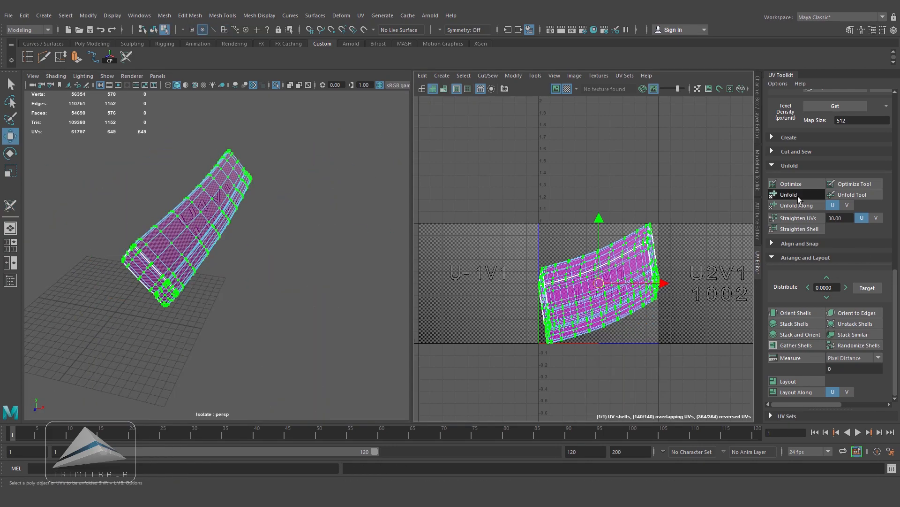
click(799, 199)
scroll(627, 291, down, 1)
key(e)
drag(650, 246, 628, 236)
click(633, 237)
- Select only the UVs of the end-cap flap extending into the U2V1 tile and straighten them
right_drag(638, 278, 670, 269)
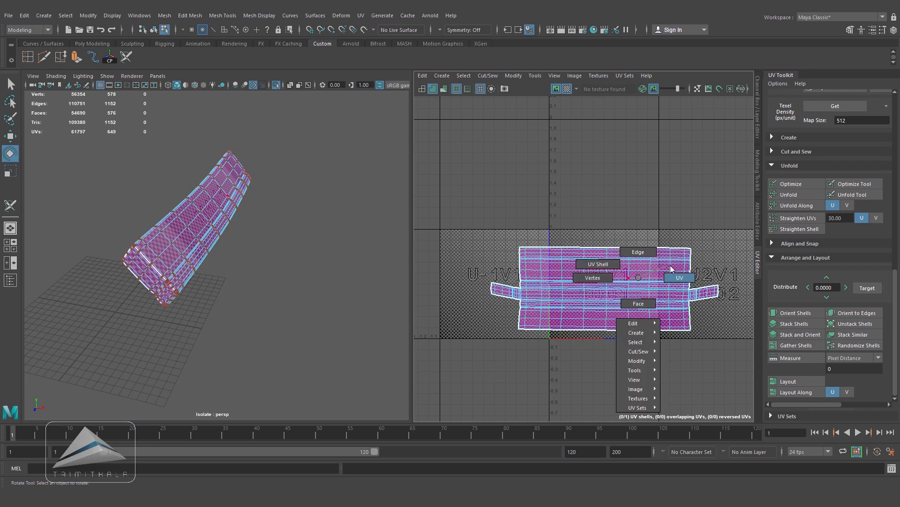
scroll(642, 295, up, 5)
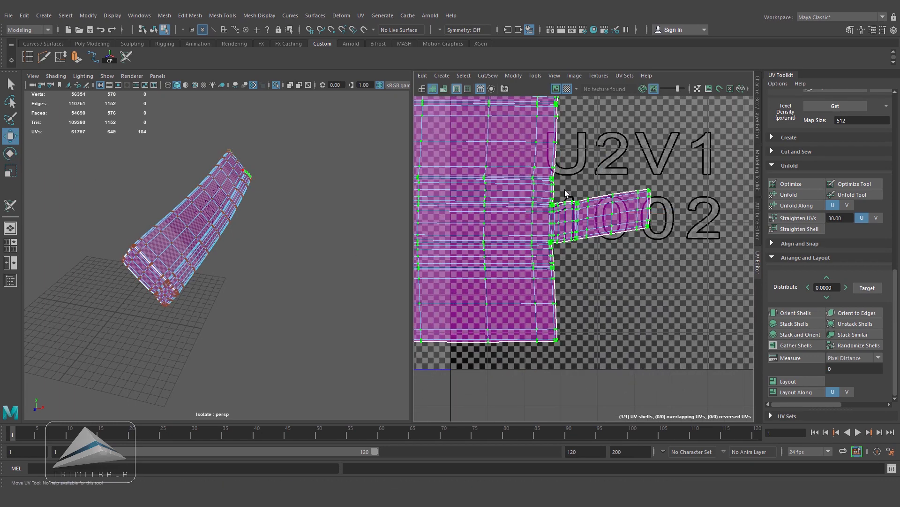
ctrl+drag(545, 191, 544, 196)
scroll(552, 268, up, 4)
ctrl+drag(604, 233, 535, 208)
scroll(632, 237, down, 3)
alt+middle_drag(631, 229, 577, 229)
click(799, 218)
scroll(604, 186, up, 2)
scroll(551, 177, up, 1)
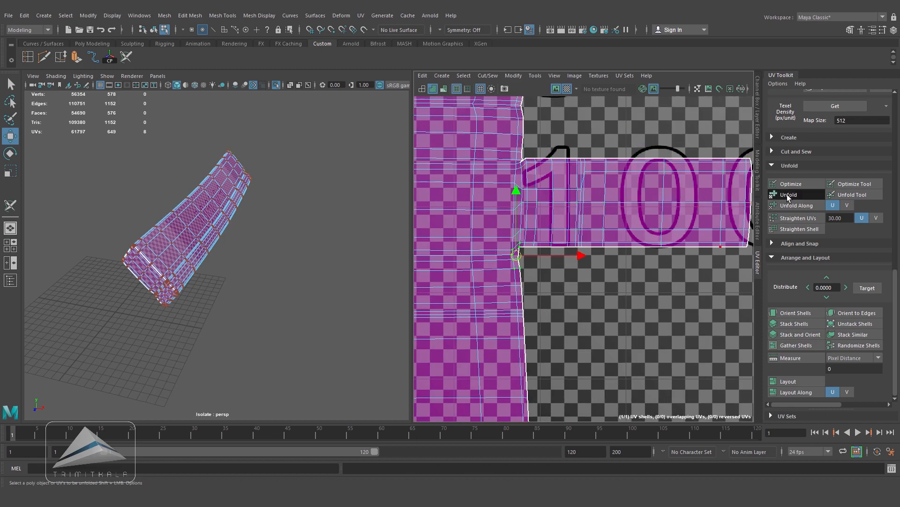
- Select the UVs of the curved beam's opposite end-cap flap, straighten them and unfold the UVs where the flap joins the shell
scroll(652, 195, down, 1)
drag(592, 147, 591, 150)
scroll(592, 220, down, 3)
alt+middle_drag(429, 249, 684, 271)
scroll(680, 270, up, 3)
drag(685, 283, 444, 125)
alt+middle_drag(668, 187, 619, 207)
alt+middle_drag(669, 258, 666, 263)
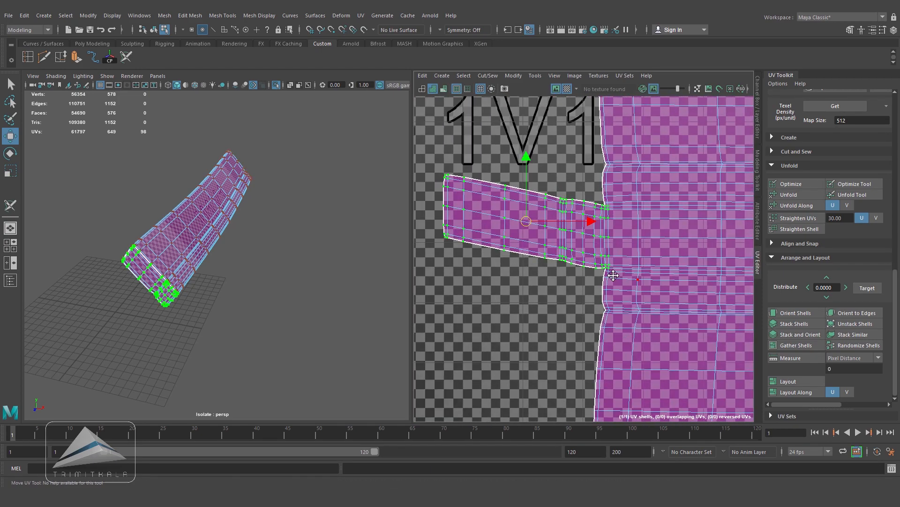
click(799, 222)
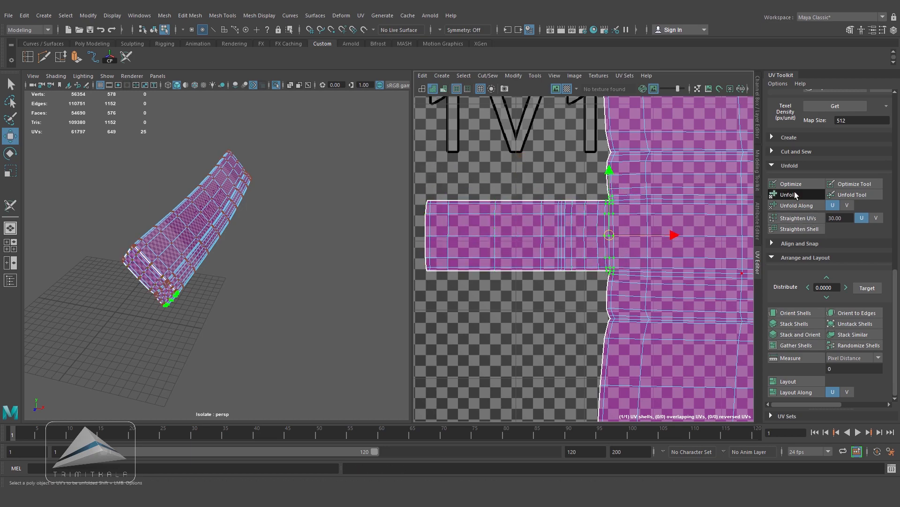
click(796, 195)
- Select all of the curved beam's UVs and lay the shell out inside the U1V1 tile
scroll(618, 257, up, 2)
scroll(650, 277, down, 8)
alt+middle_drag(652, 265, 530, 262)
drag(461, 171, 745, 314)
click(788, 380)
- Show the whole house again and replace the opposite curved roof beam with a duplicate mirrored at Scale X -1
right_drag(249, 305, 280, 280)
alt+drag(280, 276, 319, 295)
click(277, 85)
alt+drag(225, 197, 153, 193)
scroll(153, 193, down, 3)
click(378, 200)
alt+drag(378, 201, 281, 261)
key(ctrl+z)
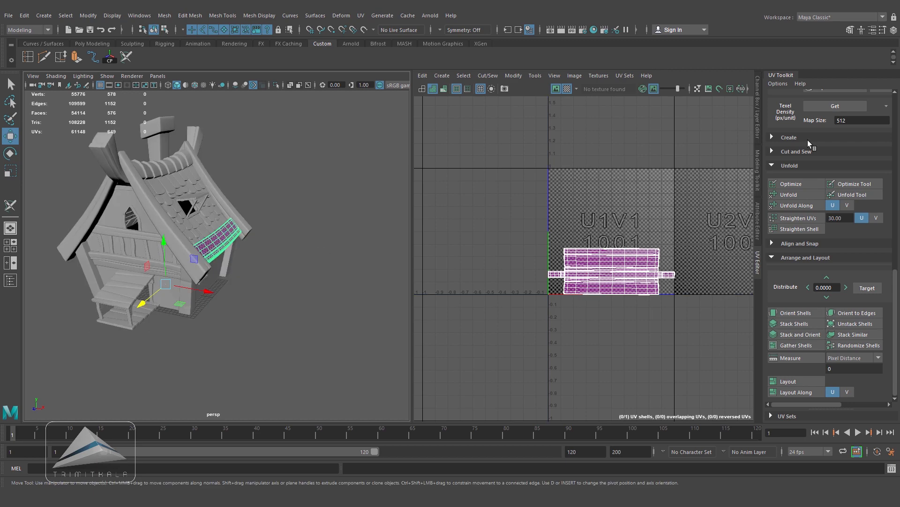
click(757, 107)
key(ctrl+d)
click(725, 151)
text(-1)
key(Return)
- Select the long wall beam under the eave, create a camera-based UV projection for it and isolate it
alt+drag(225, 202, 402, 206)
click(470, 247)
alt+drag(470, 247, 406, 203)
click(425, 281)
alt+drag(425, 281, 431, 278)
click(757, 262)
alt+drag(290, 295, 265, 294)
click(441, 75)
click(456, 110)
key(ctrl+1)
- Cut UV seams along the wall beam's long corner edge and around its end caps
alt+drag(194, 269, 173, 291)
key(y)
alt+right_drag(202, 276, 274, 267)
alt+drag(273, 268, 225, 286)
double_click(205, 327)
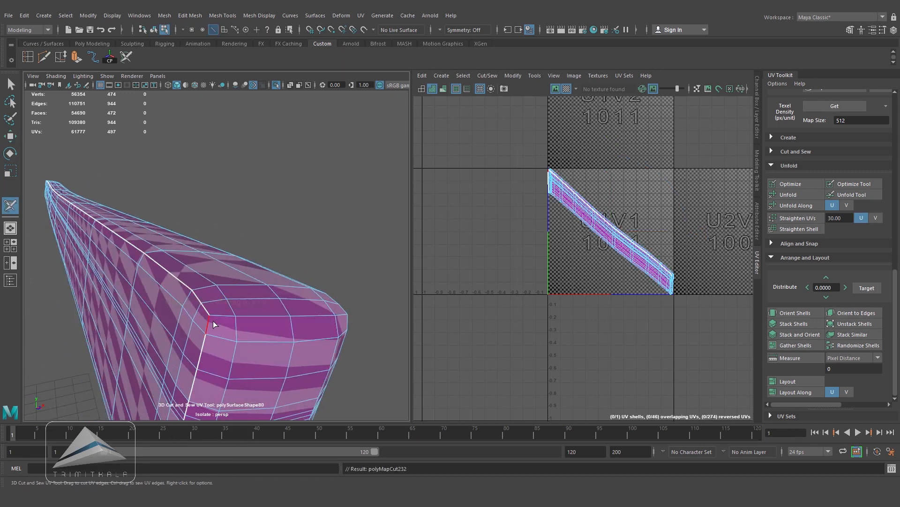
alt+drag(205, 327, 193, 277)
alt+drag(140, 368, 155, 267)
double_click(313, 343)
alt+right_drag(244, 244, 364, 201)
alt+middle_drag(364, 201, 271, 212)
double_click(244, 233)
alt+drag(244, 233, 281, 216)
alt+right_drag(281, 216, 188, 225)
alt+drag(188, 225, 115, 234)
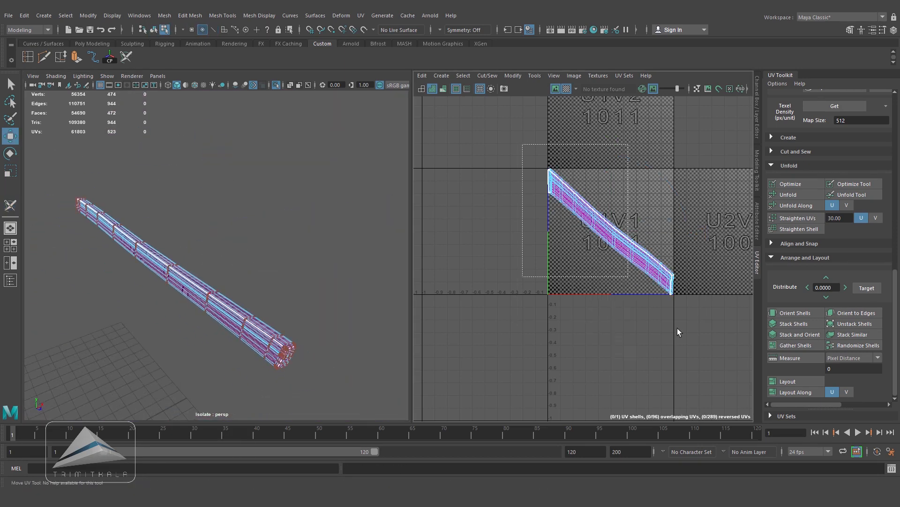
- Unfold and optimize all of the wall beam's UVs, rotate the shell horizontally and lay it out
drag(519, 145, 703, 314)
click(798, 196)
click(797, 184)
scroll(703, 187, down, 1)
key(e)
drag(671, 194, 610, 189)
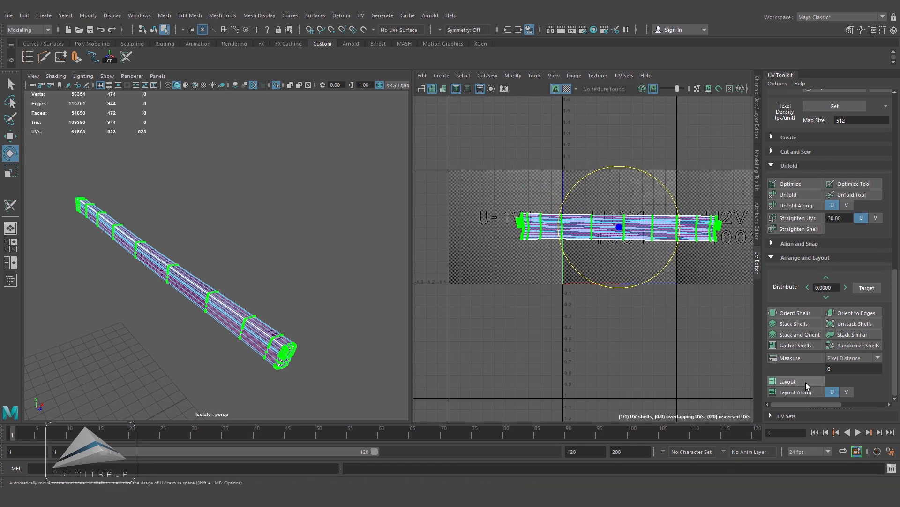
click(809, 384)
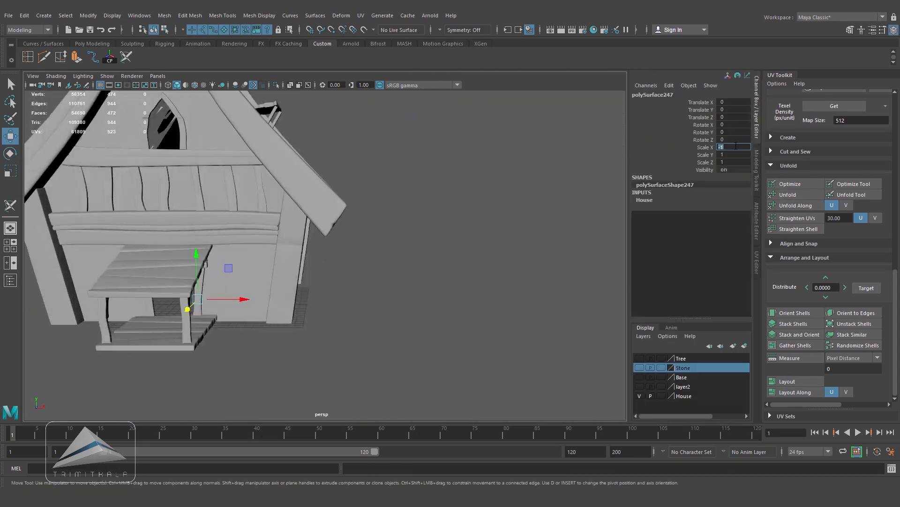
- Select the whole row of small blocks under one eave, unfold their UVs and lay the shells out
scroll(394, 238, up, 3)
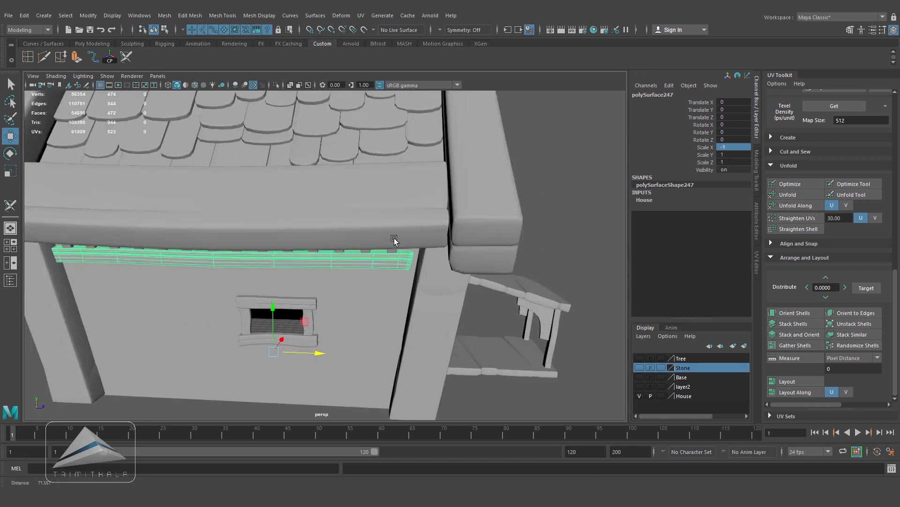
scroll(394, 237, down, 3)
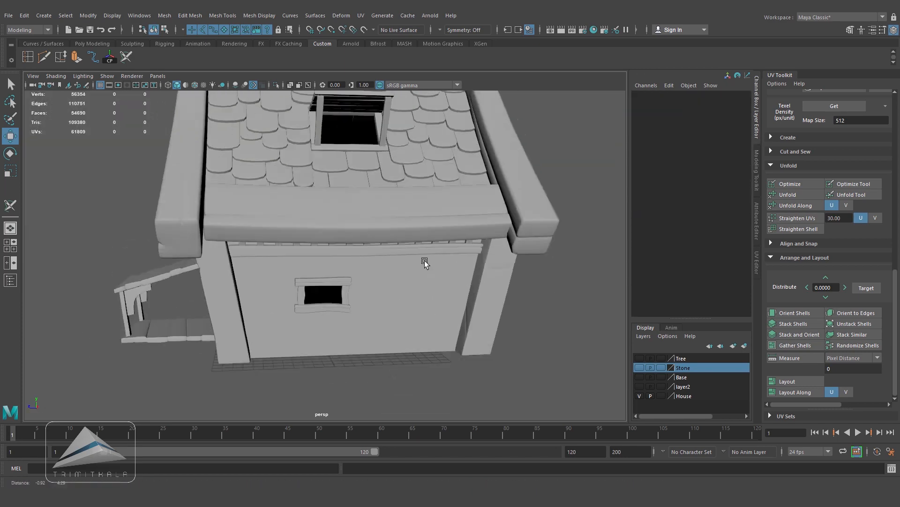
scroll(278, 263, up, 3)
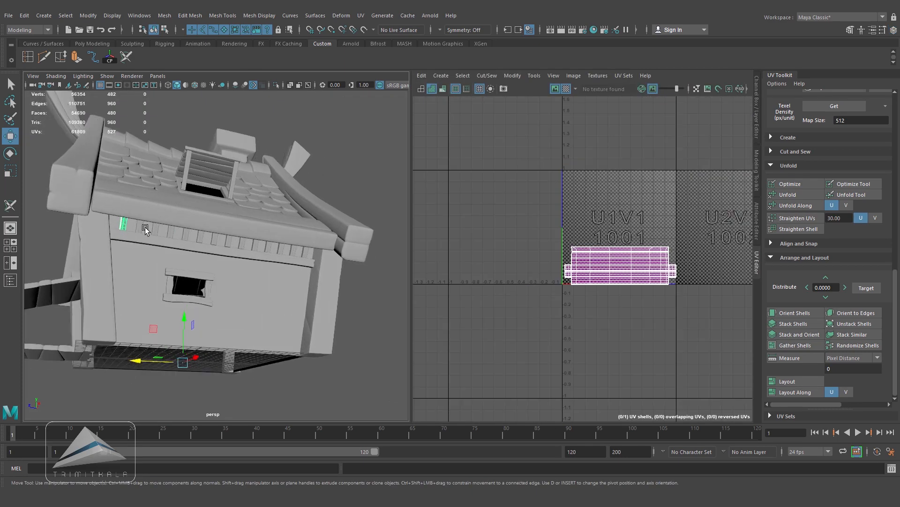
scroll(334, 251, up, 3)
shift+click(333, 251)
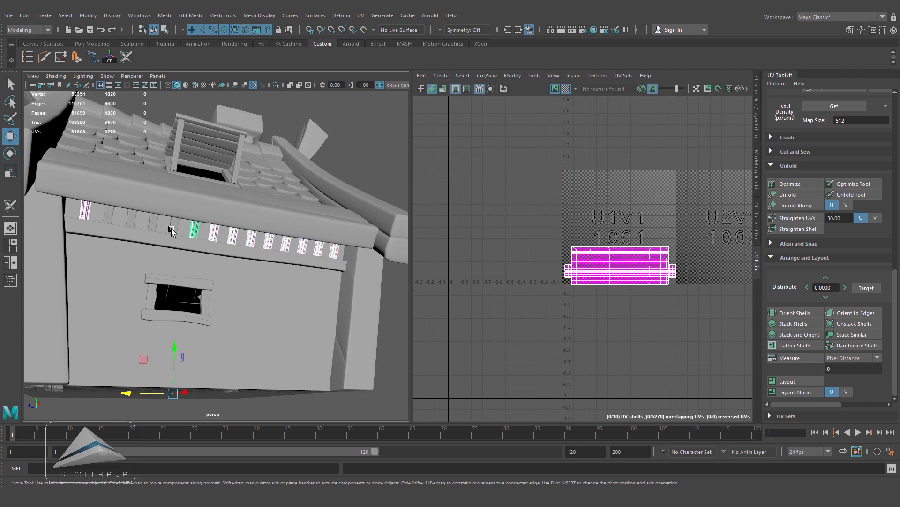
ctrl+right_drag(599, 261, 630, 262)
click(788, 195)
scroll(653, 314, up, 1)
alt+middle_drag(636, 356, 635, 345)
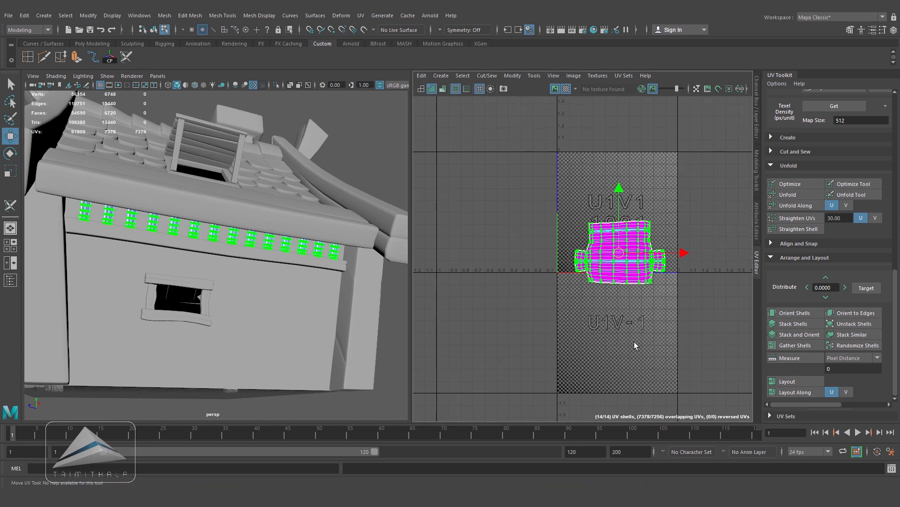
click(788, 381)
click(573, 294)
- Select the row of small blocks under the opposite eave, unfold their UVs and lay the shells out
scroll(574, 294, up, 1)
alt+drag(375, 300, 189, 255)
scroll(197, 254, up, 5)
click(370, 215)
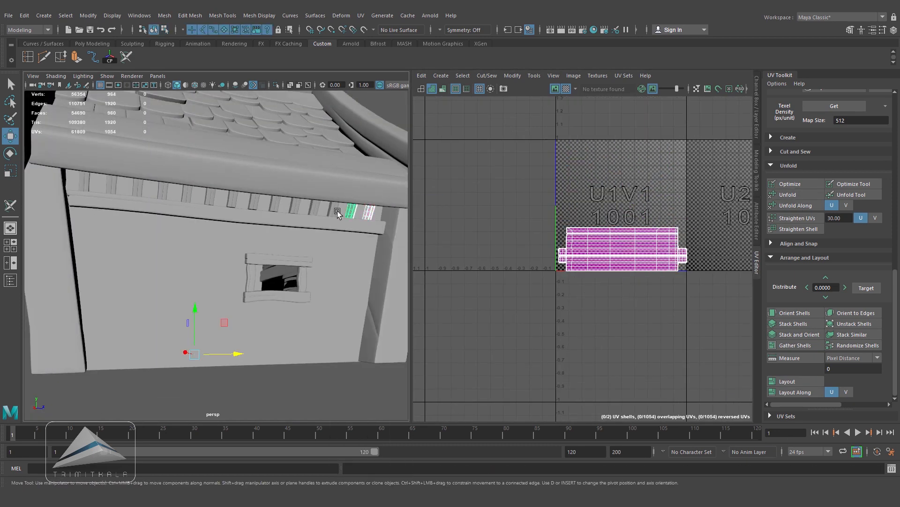
shift+click(112, 187)
shift+click(85, 182)
ctrl+right_drag(629, 247, 672, 246)
click(788, 194)
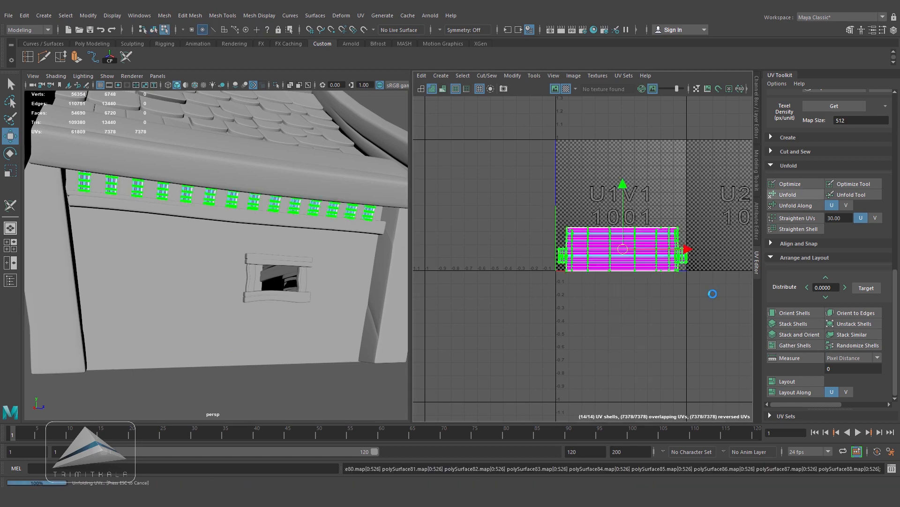
click(788, 381)
click(689, 334)
- Select the short beam at the front gable's peak, unfold its UVs and lay out the shell
scroll(253, 216, down, 3)
key(F8)
click(310, 224)
alt+drag(292, 164, 204, 242)
click(186, 186)
ctrl+right_drag(582, 328, 631, 327)
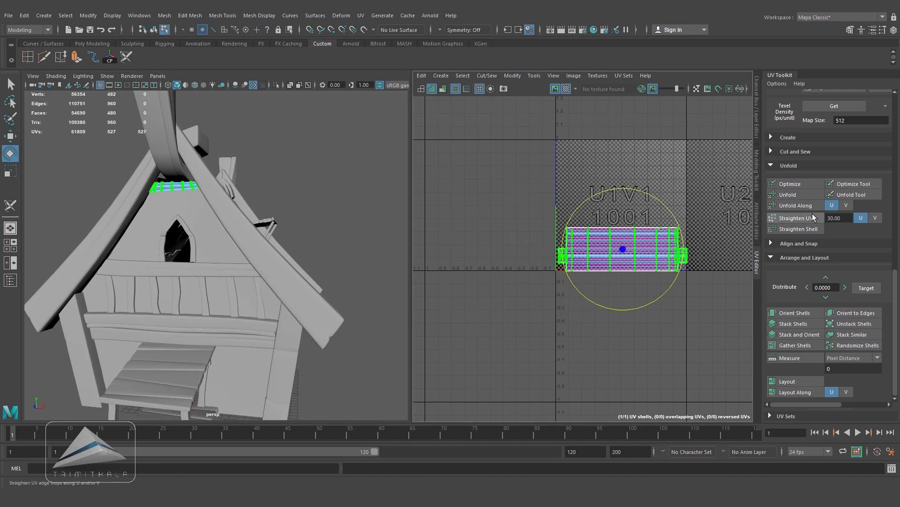
click(788, 195)
click(788, 194)
alt+right_drag(625, 237, 738, 257)
alt+right_drag(175, 192, 202, 206)
alt+middle_drag(201, 206, 197, 158)
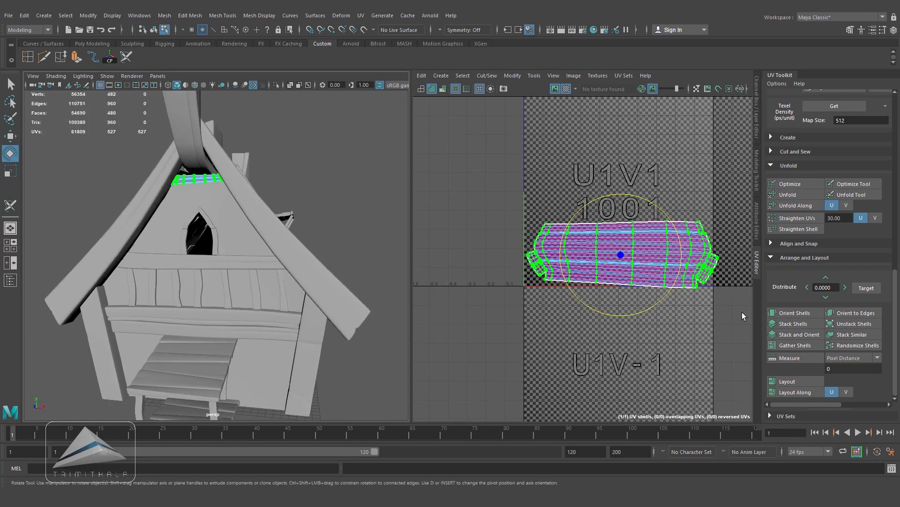
click(793, 382)
drag(499, 201, 748, 341)
- Select the horizontal beam below the gable's arched window, unfold its UVs and lay out the shell
click(202, 262)
ctrl+right_drag(625, 254, 669, 254)
click(797, 195)
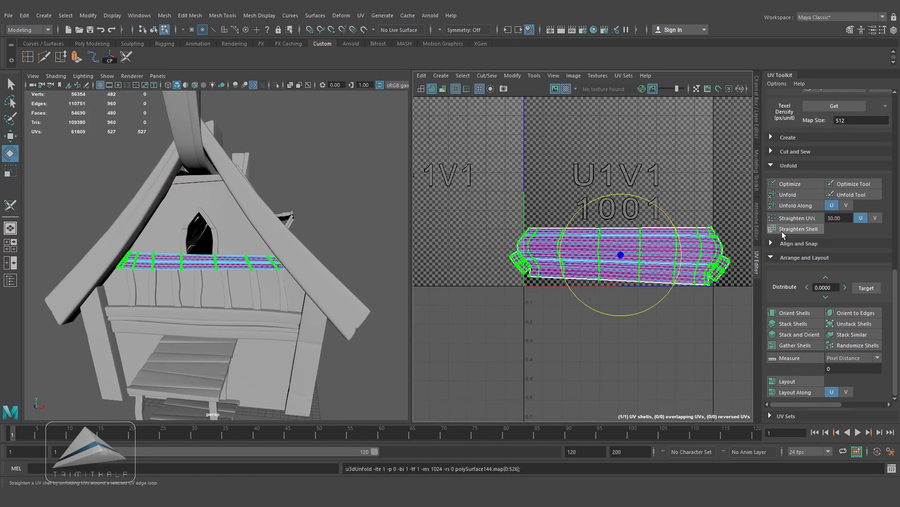
scroll(554, 324, down, 1)
click(788, 381)
- Select the upper wall beam above the porch and unfold its UVs along V
right_drag(250, 329, 284, 225)
click(244, 318)
right_drag(631, 267, 636, 266)
key(ctrl+z)
click(798, 204)
click(846, 205)
click(811, 205)
key(ctrl+z)
scroll(601, 338, down, 1)
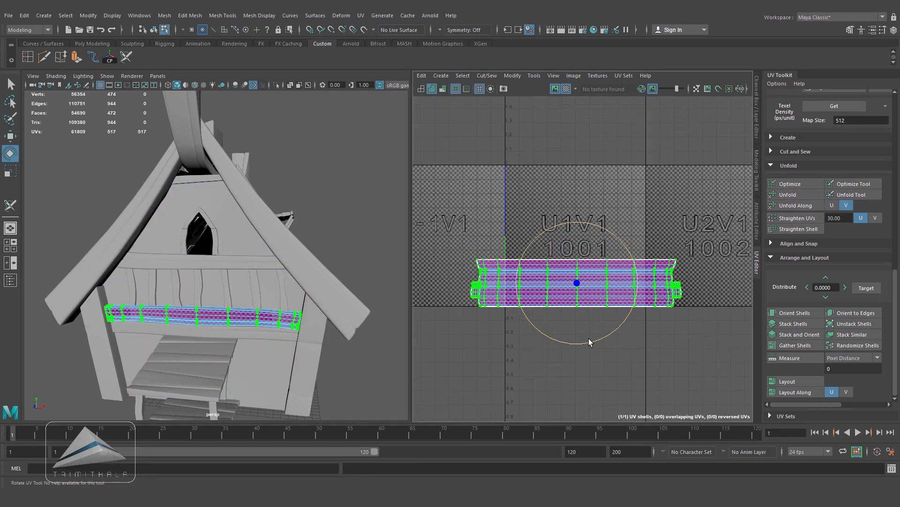
scroll(599, 338, down, 1)
key(ctrl+z)
- Select the lower wall beam above the porch and unfold its UVs along U
click(303, 332)
scroll(304, 332, up, 4)
right_drag(604, 287, 604, 289)
key(ctrl+z)
click(831, 205)
click(799, 205)
scroll(654, 336, down, 1)
alt+drag(315, 337, 231, 294)
key(ctrl+z)
- Straighten the porch crossbeam's UVs, and lay out the UVs of the porch post beneath it
click(231, 295)
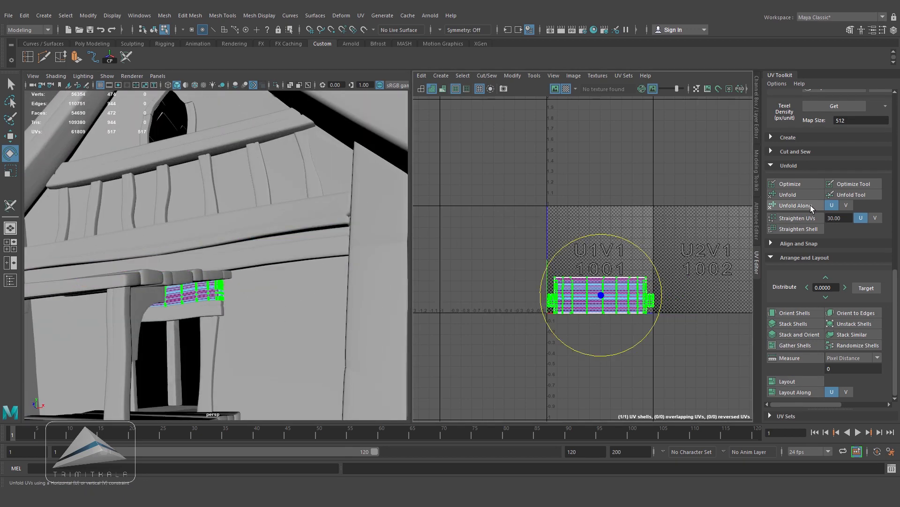
click(806, 221)
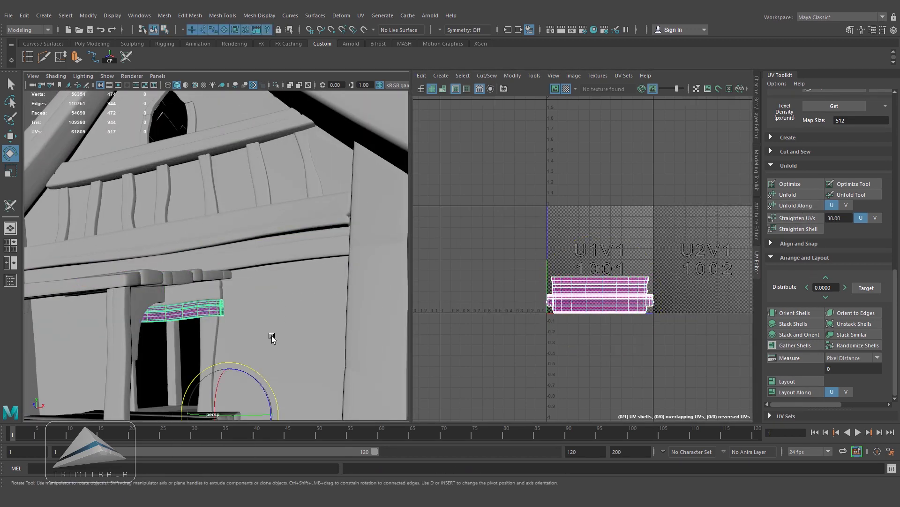
alt+drag(238, 335, 234, 315)
click(209, 316)
right_drag(583, 285, 623, 285)
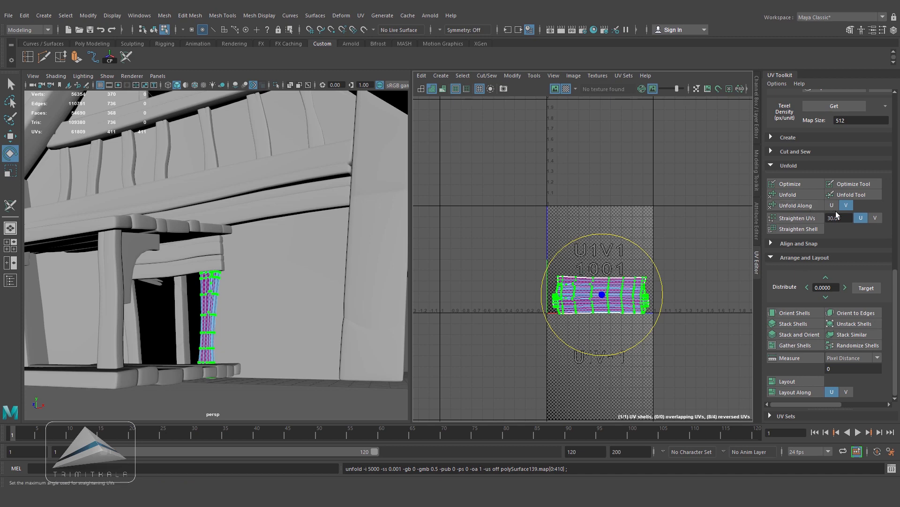
click(797, 393)
- Select the porch post behind the front corner post, unfold its UVs along U and lay out the shell
click(133, 304)
right_drag(629, 297, 668, 298)
drag(520, 255, 699, 333)
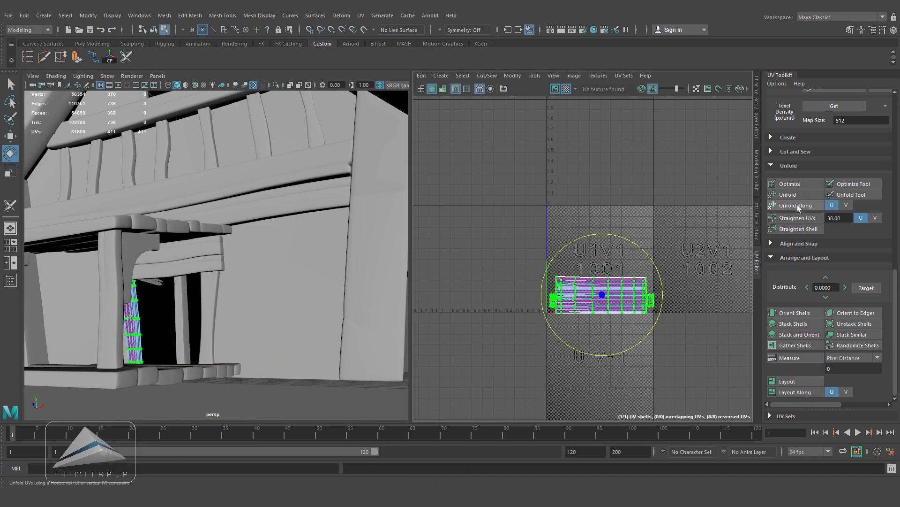
click(797, 205)
click(795, 392)
click(567, 388)
- Lay out the UVs of the side window's upper frame piece and unfold the adjoining side piece along U
scroll(249, 344, down, 5)
alt+drag(282, 343, 211, 338)
scroll(252, 282, up, 4)
click(252, 262)
right_drag(577, 291, 615, 291)
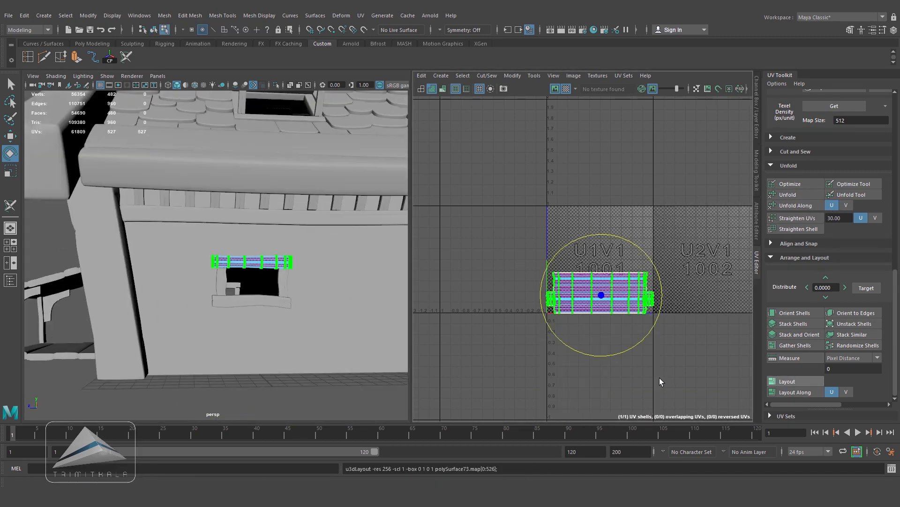
click(796, 205)
click(524, 264)
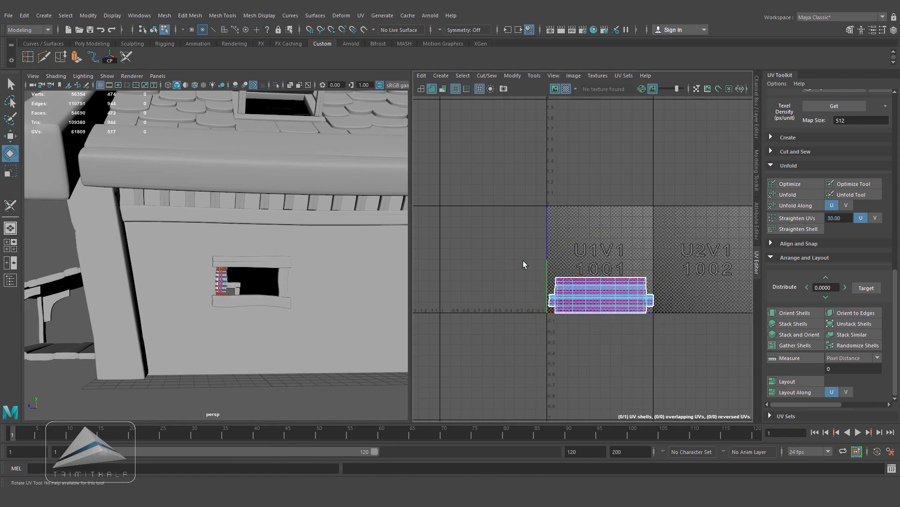
- Select all UVs of the side window's next frame piece, unfold them and lay out the shell
right_drag(283, 274, 329, 201)
right_drag(610, 291, 650, 291)
drag(544, 268, 659, 322)
click(801, 196)
click(789, 382)
- Select the porch's front corner post and lay out its UVs
scroll(281, 292, down, 3)
right_drag(280, 291, 319, 261)
alt+drag(280, 291, 320, 298)
alt+middle_drag(320, 297, 339, 235)
click(198, 263)
right_drag(583, 295, 629, 298)
click(799, 380)
- Select the porch's other outer post, unfold its UVs along U and lay out the shell
right_drag(197, 239, 246, 219)
click(78, 267)
right_drag(527, 326, 572, 326)
drag(530, 249, 668, 324)
click(811, 205)
click(798, 381)
click(382, 355)
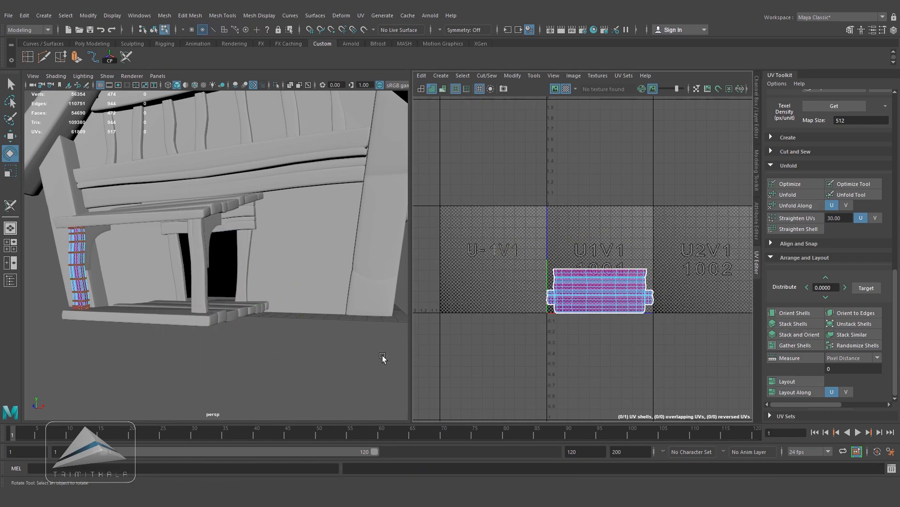
- Return to object selection, select the porch floor and lay out its UVs
right_drag(383, 355, 398, 329)
scroll(281, 281, down, 3)
alt+drag(282, 282, 282, 300)
click(207, 226)
scroll(497, 300, down, 3)
alt+middle_drag(497, 273, 666, 273)
alt+drag(234, 295, 186, 328)
click(186, 329)
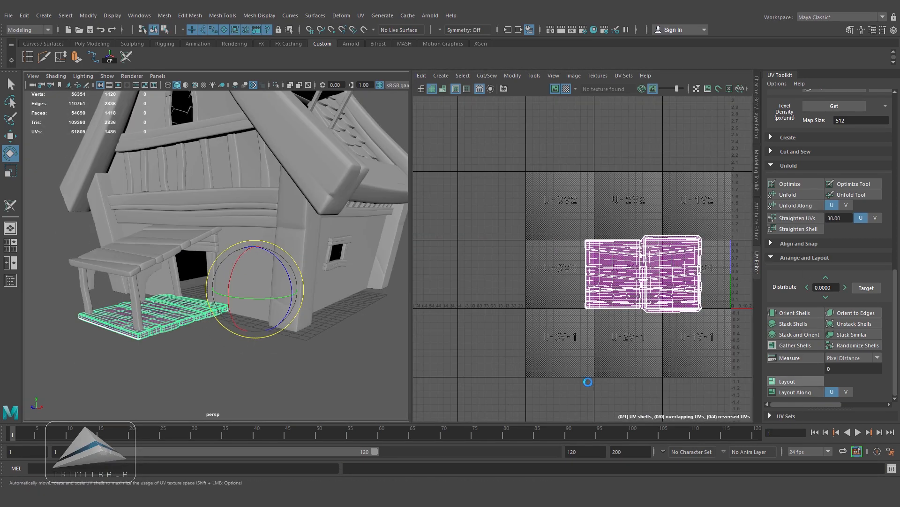
- Select the house's side wall around the small window and close the Transfer Attributes options
click(117, 253)
alt+drag(281, 281, 234, 211)
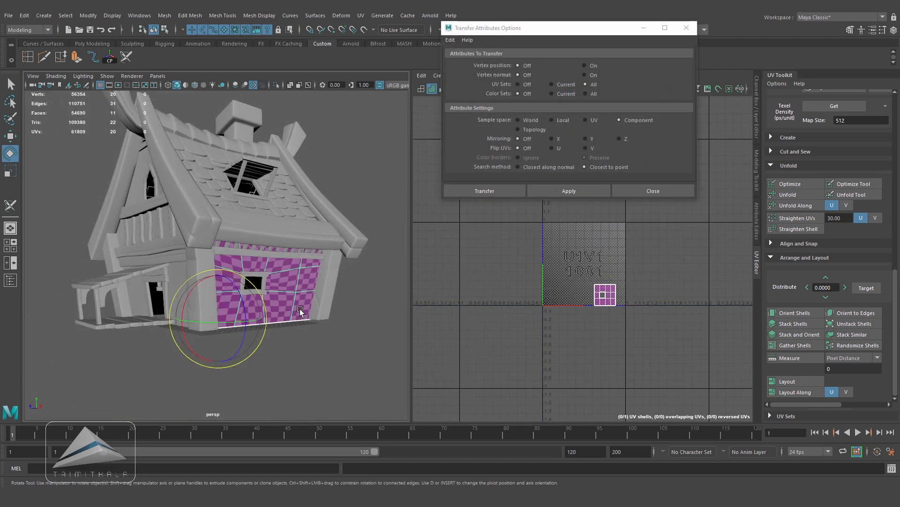
alt+drag(300, 309, 308, 326)
alt+middle_drag(308, 326, 302, 336)
alt+drag(302, 335, 285, 331)
scroll(286, 331, up, 2)
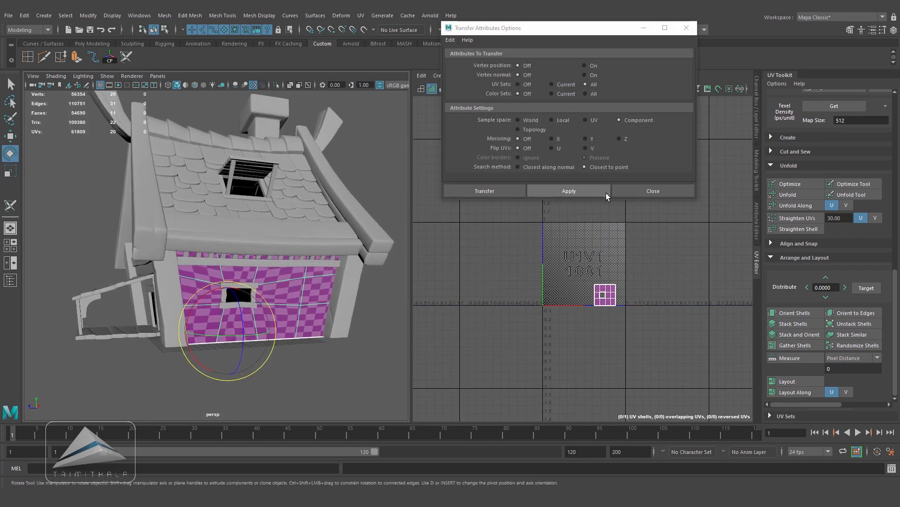
click(653, 191)
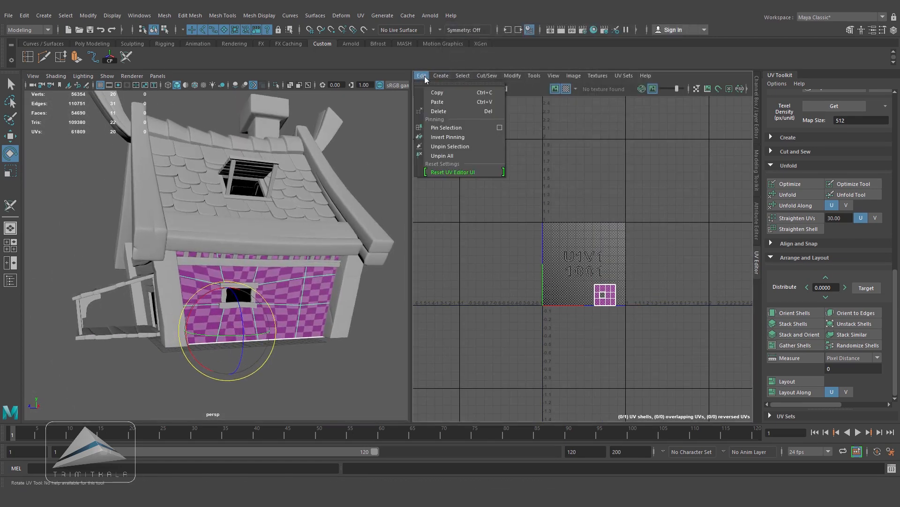
- Apply a planar UV projection to the side wall, unfold its UVs and return to object selection
mouse_move(441, 76)
click(464, 160)
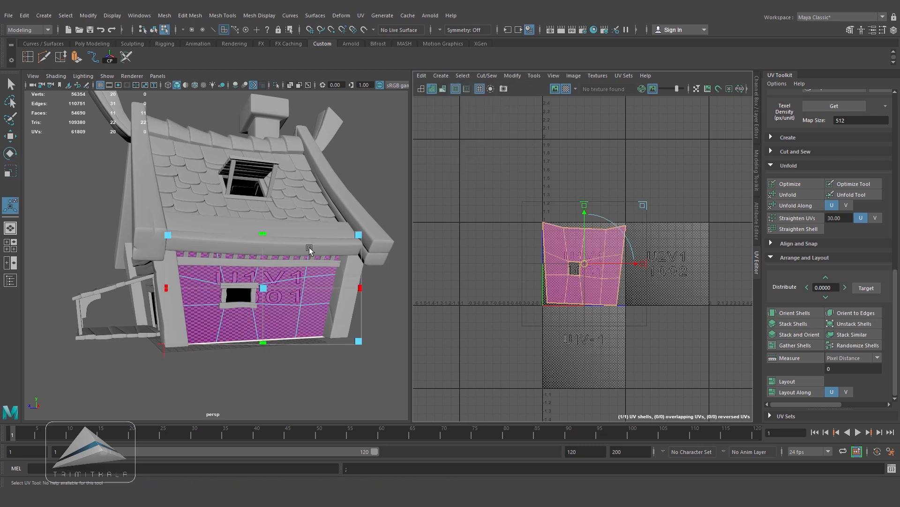
alt+drag(309, 249, 305, 227)
click(788, 194)
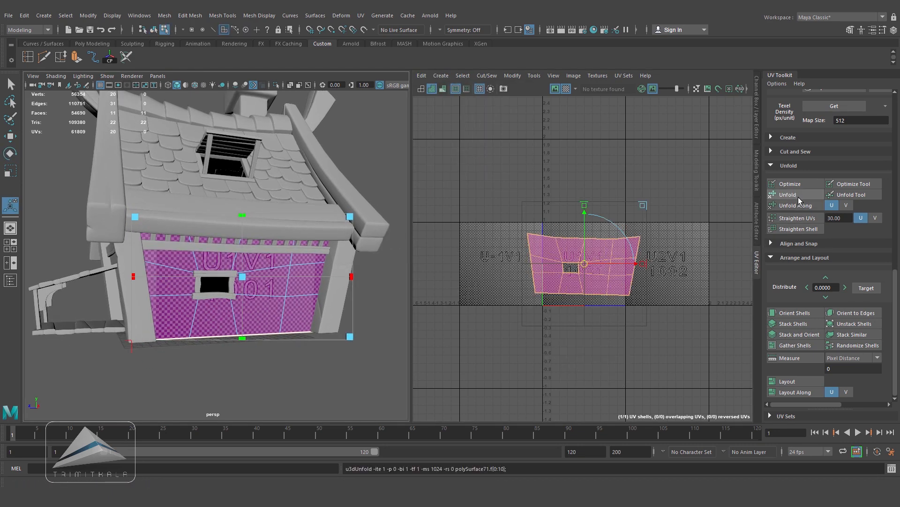
alt+right_drag(223, 304, 336, 313)
alt+drag(335, 314, 311, 335)
right_drag(311, 336, 351, 226)
key(q)
- Select the opposite side wall, planar-project its UVs and unfold the whole shell
alt+drag(288, 334, 360, 350)
alt+right_drag(361, 350, 281, 328)
click(202, 307)
alt+drag(202, 308, 225, 323)
click(424, 77)
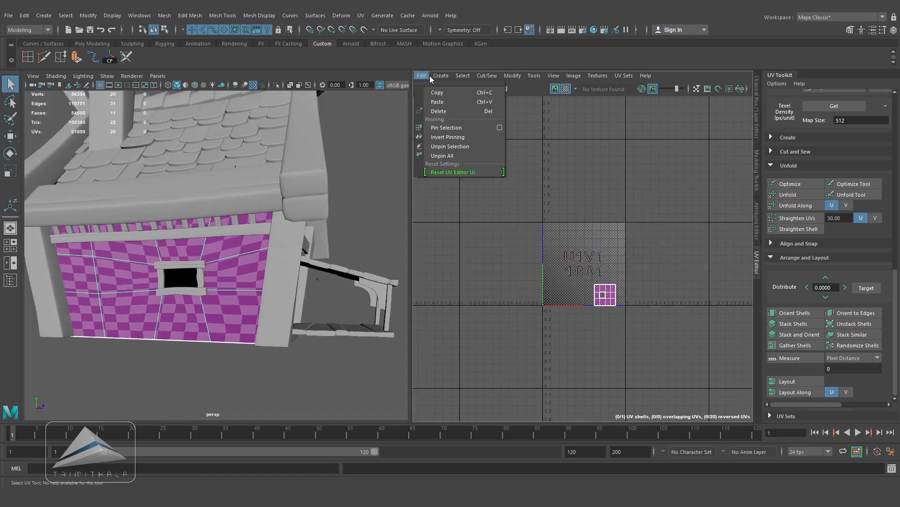
click(455, 160)
right_drag(623, 288, 632, 286)
drag(516, 195, 733, 426)
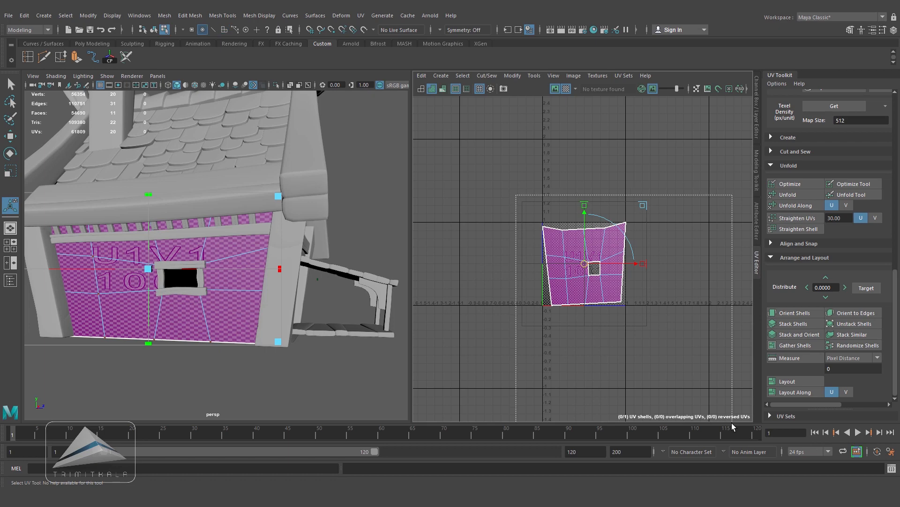
click(804, 197)
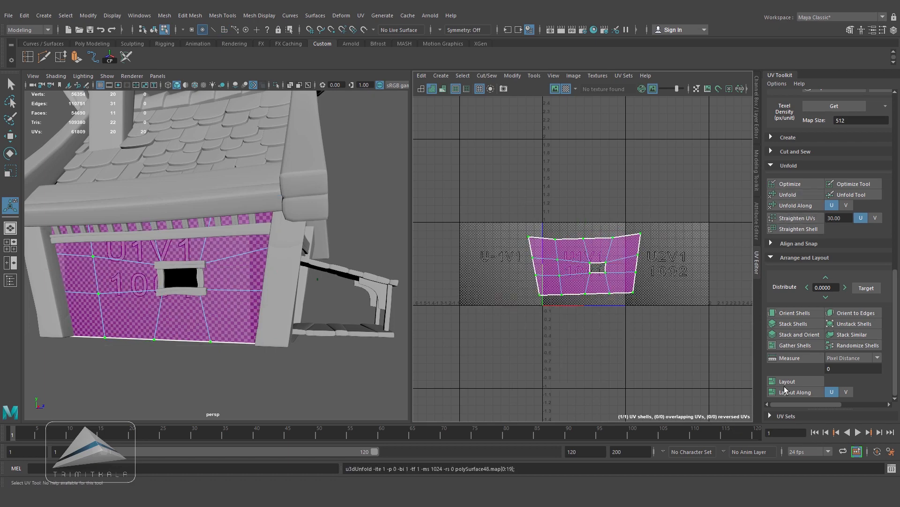
alt+drag(206, 301, 160, 301)
right_drag(161, 301, 203, 226)
- Select the front gable wall, planar-project its UVs, then unfold and lay out the shell
alt+drag(356, 237, 281, 238)
click(155, 329)
alt+drag(309, 267, 266, 275)
scroll(266, 276, down, 3)
click(441, 78)
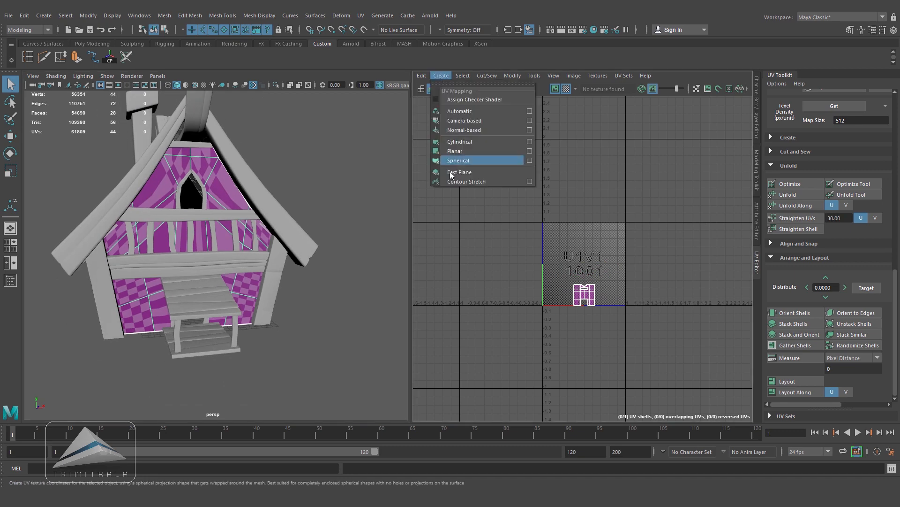
right_drag(637, 285, 644, 282)
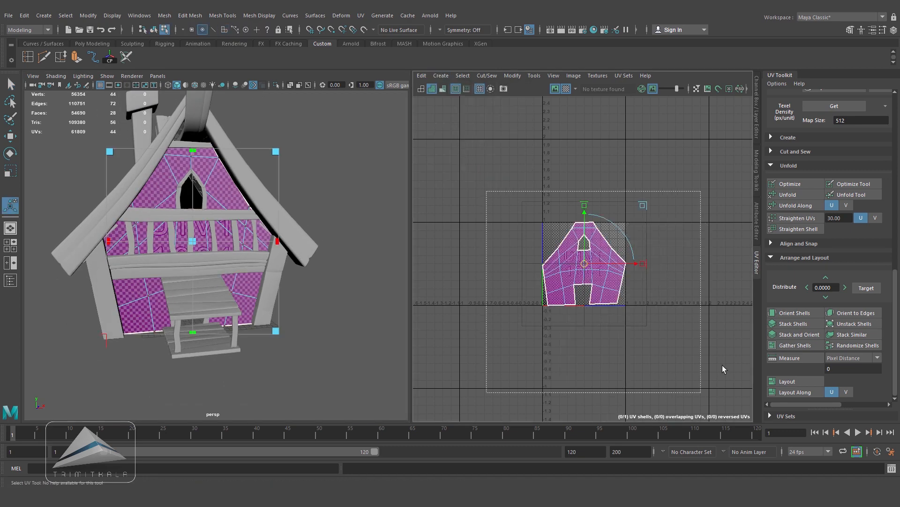
click(797, 195)
click(792, 382)
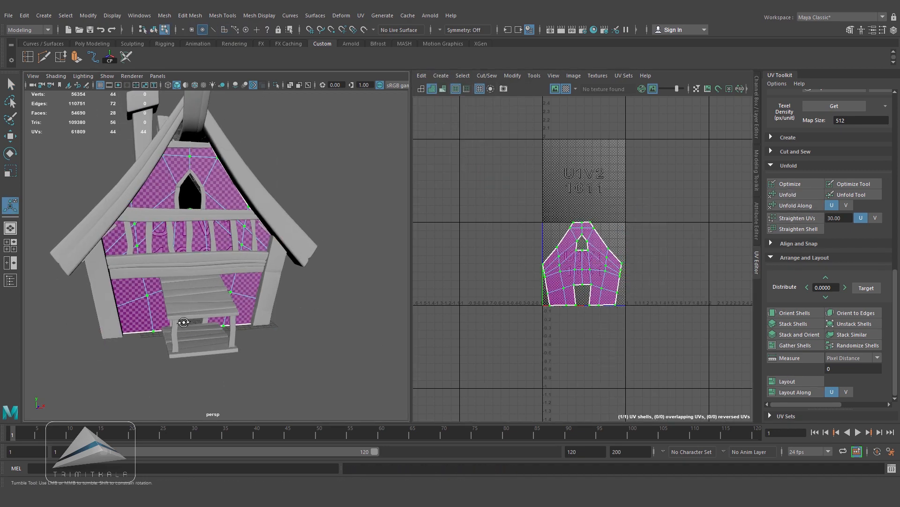
- Select the rear gable wall, planar-project its UVs and unfold them
alt+drag(188, 282, 230, 293)
click(320, 245)
alt+drag(311, 266, 341, 270)
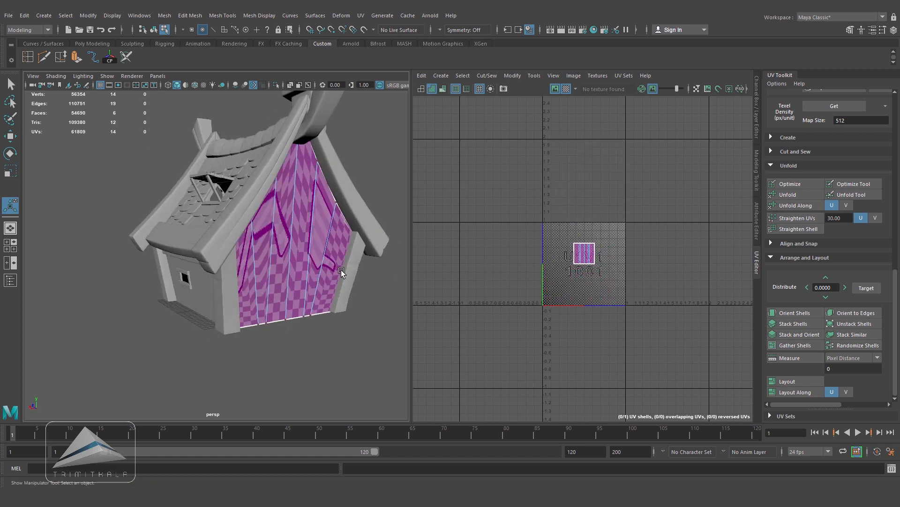
scroll(347, 260, down, 2)
alt+middle_drag(354, 249, 357, 261)
click(441, 76)
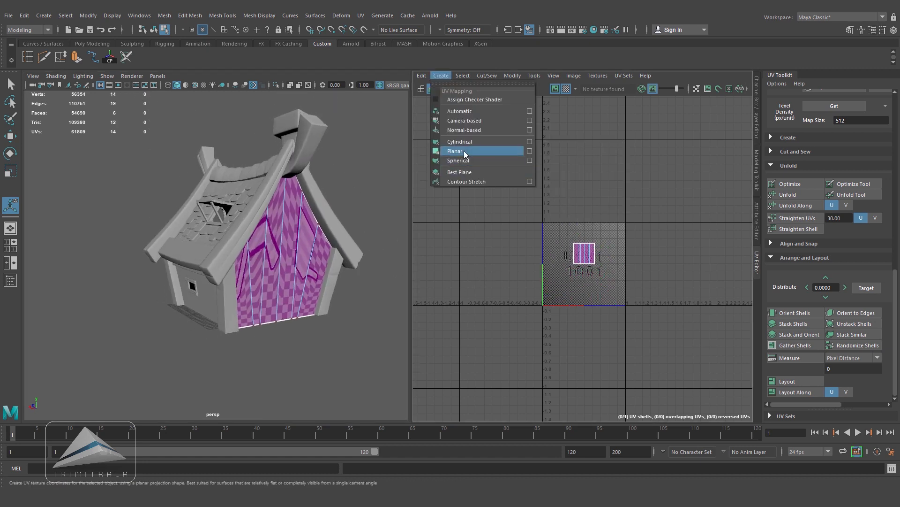
click(464, 152)
right_drag(290, 250, 340, 226)
click(441, 76)
click(469, 151)
click(550, 254)
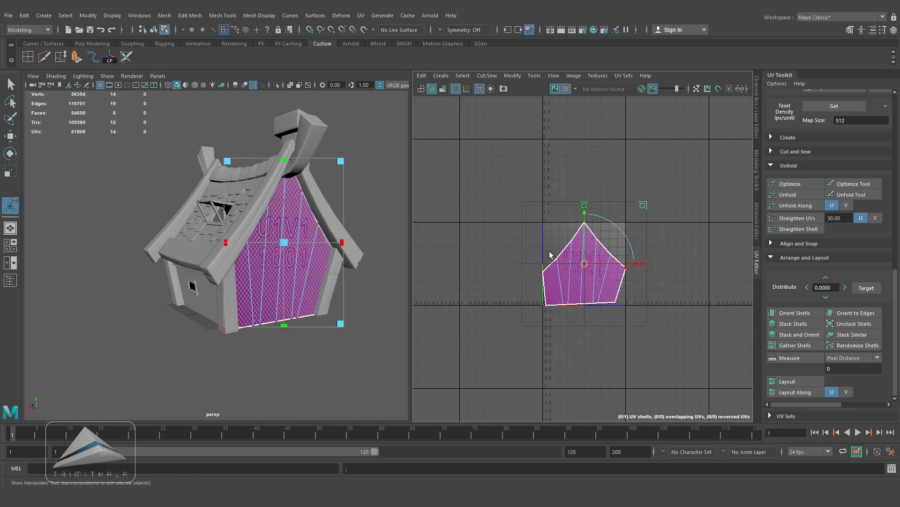
click(798, 194)
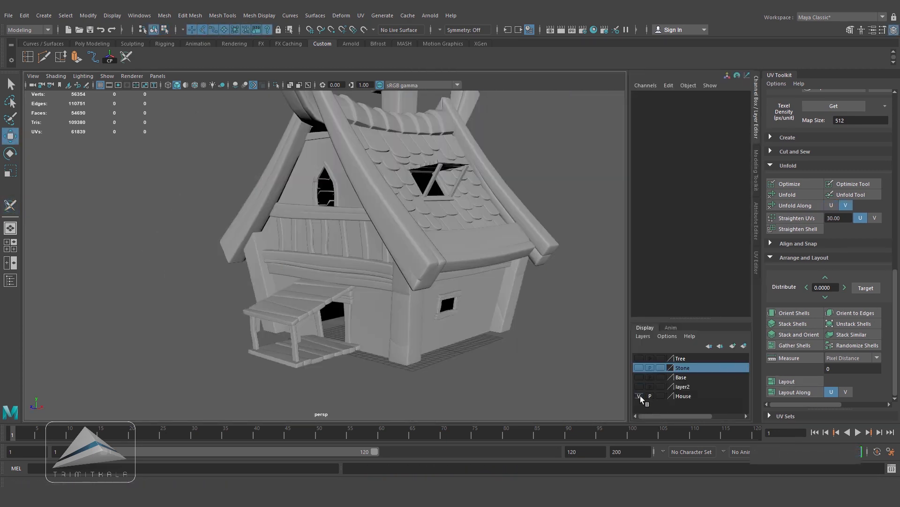
- Hide the House layer, then show the Base layer and select the ground mesh
click(640, 395)
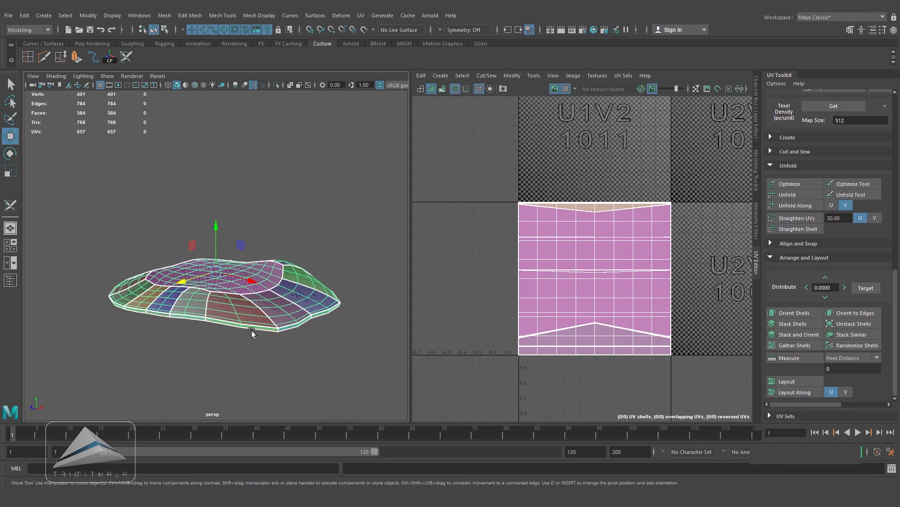
alt+drag(251, 331, 287, 244)
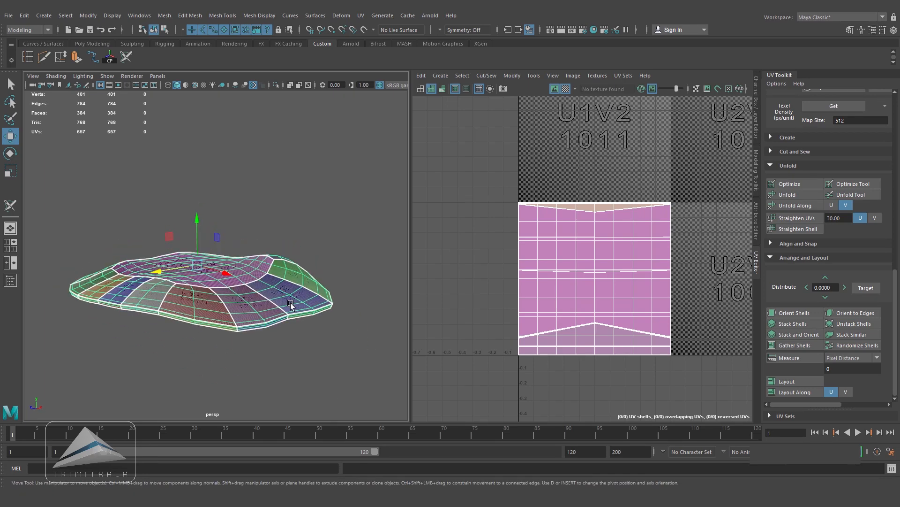
right_drag(285, 238, 286, 291)
right_drag(313, 224, 314, 224)
- Replace the ground base's UVs with a planar projection from above
click(441, 76)
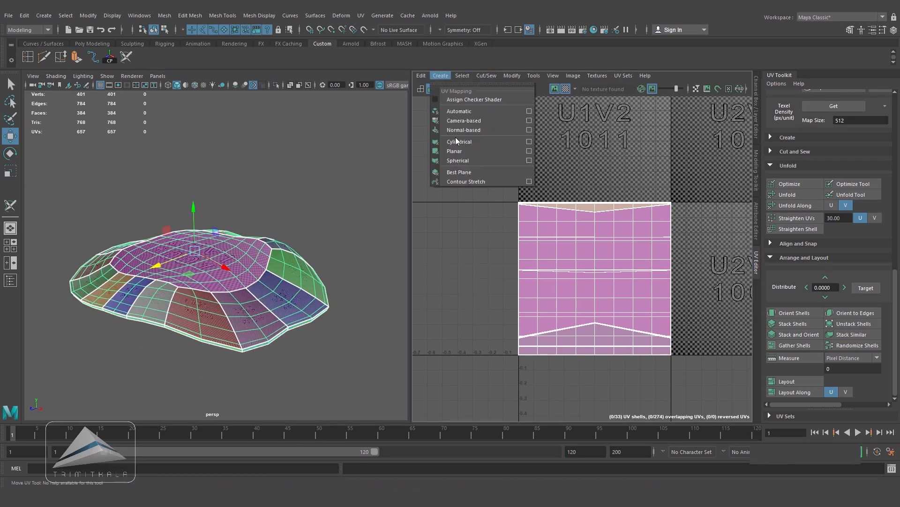
click(463, 175)
alt+drag(352, 268, 267, 249)
alt+right_drag(267, 249, 309, 263)
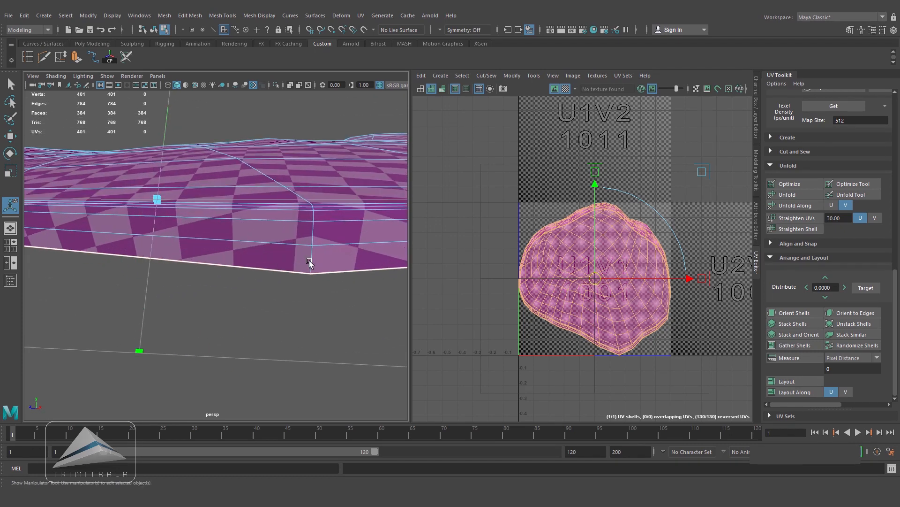
- Cut a short vertical UV seam across the ground base's rim at one corner using the 3D Cut and Sew UV Tool
right_drag(262, 203, 265, 185)
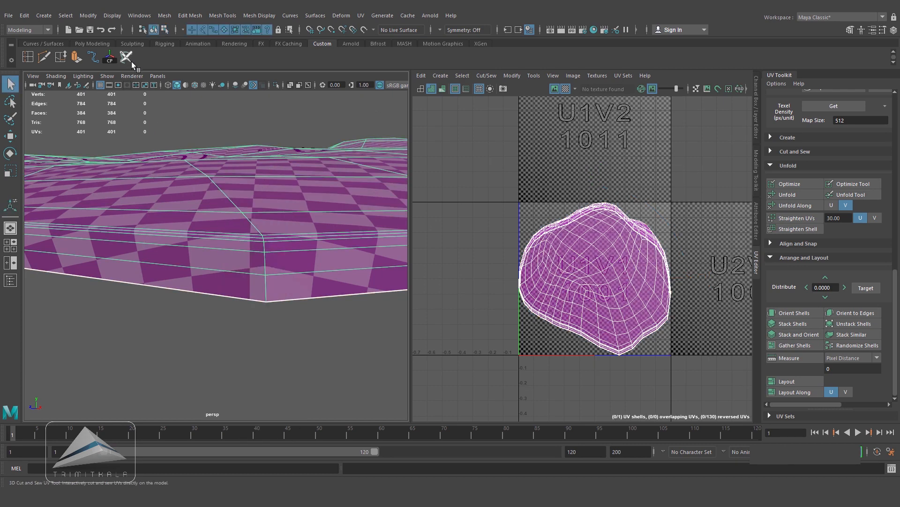
click(132, 62)
scroll(303, 250, up, 5)
drag(322, 375, 332, 167)
alt+right_drag(282, 300, 188, 319)
alt+drag(288, 309, 204, 306)
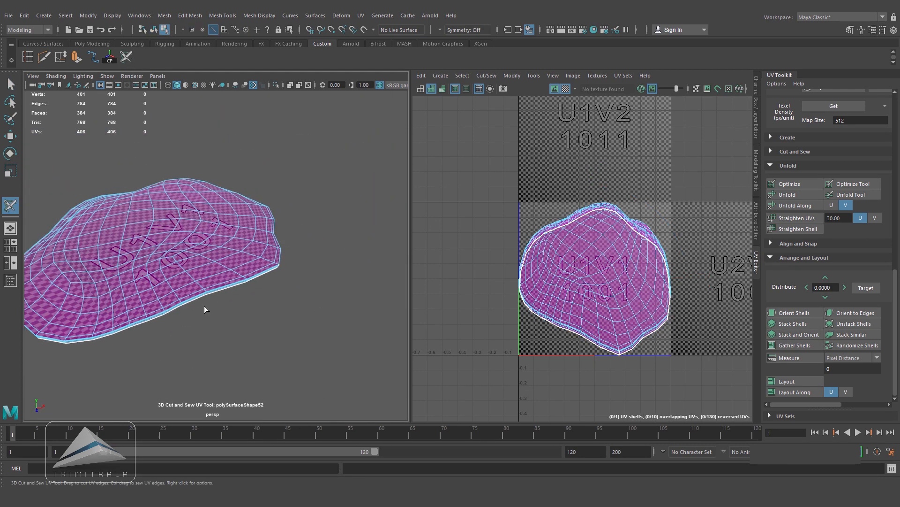
- Cut a second vertical UV seam across the rim at another corner of the ground base
alt+middle_drag(204, 306, 271, 291)
alt+drag(271, 291, 232, 235)
alt+right_drag(232, 234, 333, 191)
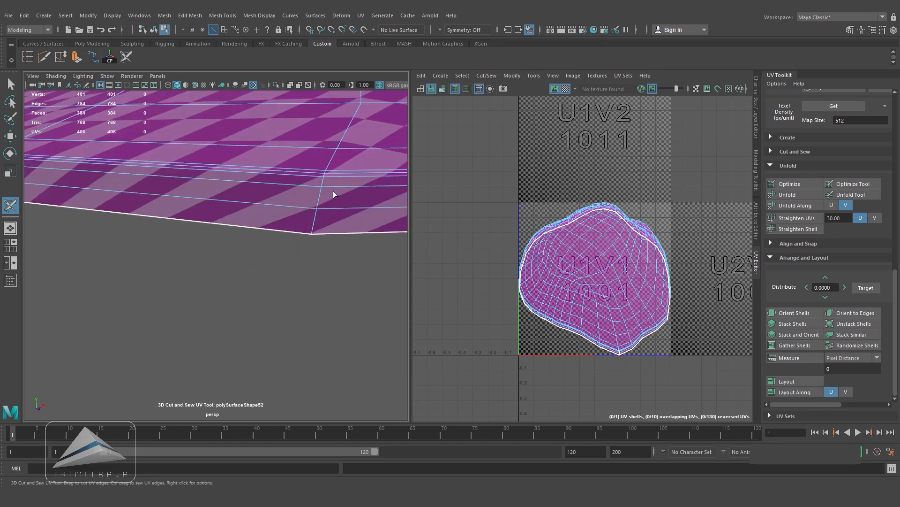
drag(315, 217, 325, 170)
alt+right_drag(319, 234, 226, 253)
- Cut a third short UV seam across the ground base's rim, further around its outline
alt+drag(225, 253, 300, 232)
alt+right_drag(300, 231, 412, 246)
alt+middle_drag(300, 197, 295, 219)
alt+right_drag(295, 219, 334, 219)
alt+middle_drag(324, 211, 318, 236)
drag(267, 319, 297, 313)
alt+right_drag(297, 313, 162, 282)
- Cut a fourth vertical UV seam through the rim at the ground base's next corner
alt+right_drag(273, 295, 298, 294)
alt+middle_drag(156, 263, 198, 244)
alt+right_drag(198, 244, 261, 267)
alt+middle_drag(261, 267, 223, 259)
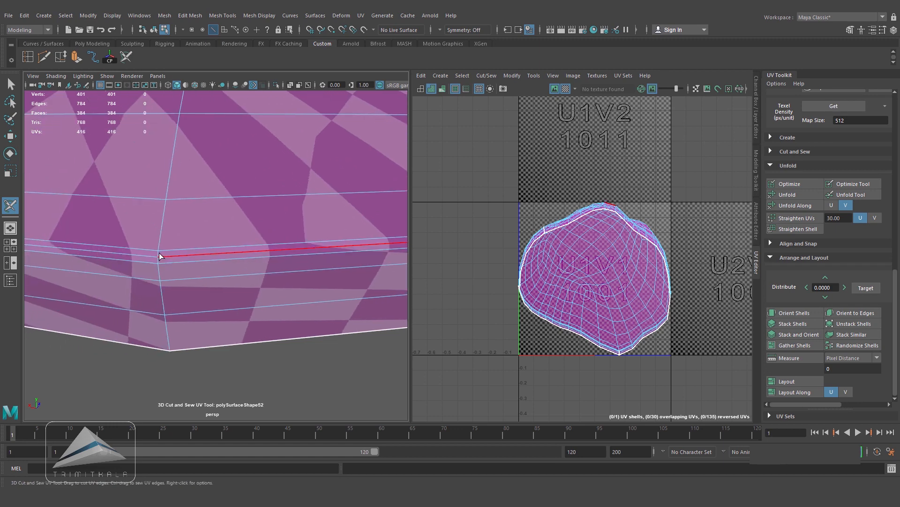
alt+right_drag(198, 336, 177, 290)
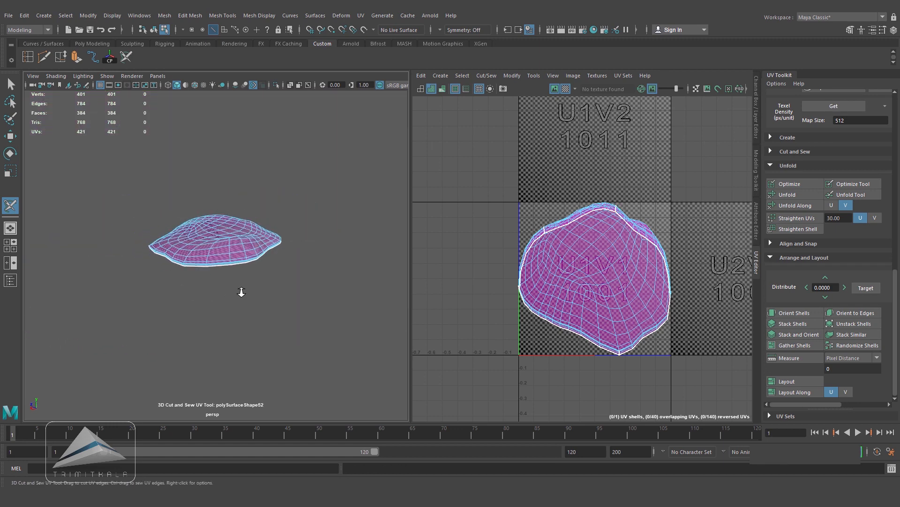
- Cut a fifth vertical UV seam through the rim on the ground base's remaining side and leave the cutting tool
alt+right_drag(242, 290, 362, 300)
alt+drag(362, 299, 163, 283)
alt+right_drag(164, 283, 324, 295)
alt+middle_drag(324, 296, 191, 265)
alt+right_drag(191, 265, 255, 235)
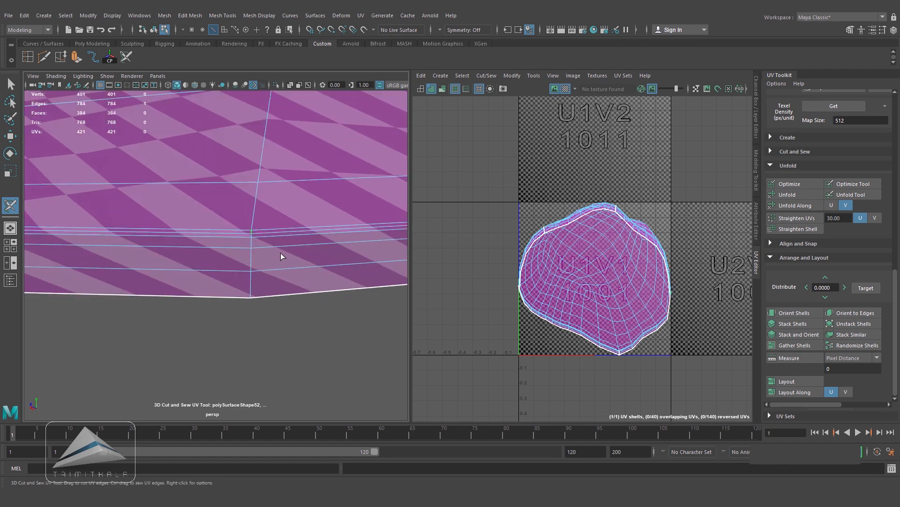
alt+right_drag(317, 294, 244, 282)
alt+drag(245, 281, 230, 313)
right_click(250, 230)
right_drag(262, 248, 310, 227)
- Select all of the ground base's UVs, then unfold and optimize them
alt+drag(300, 272, 263, 274)
right_drag(265, 239, 314, 238)
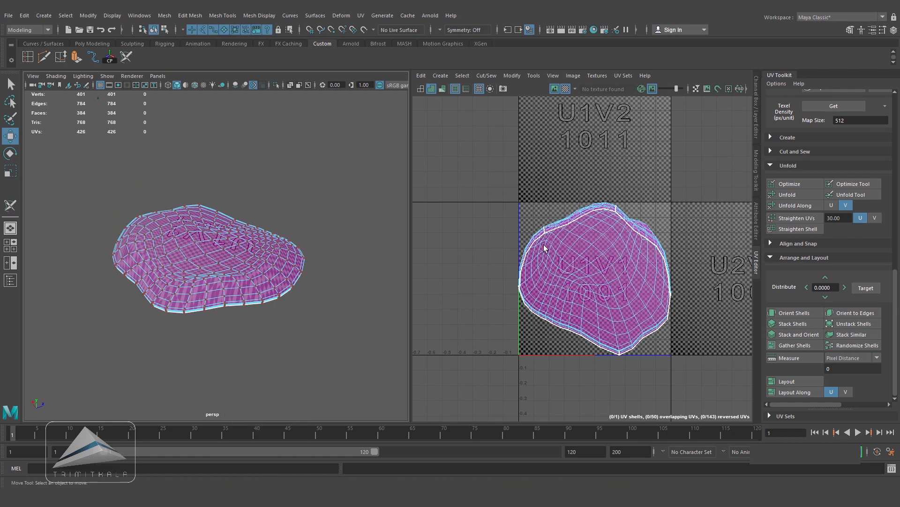
click(799, 194)
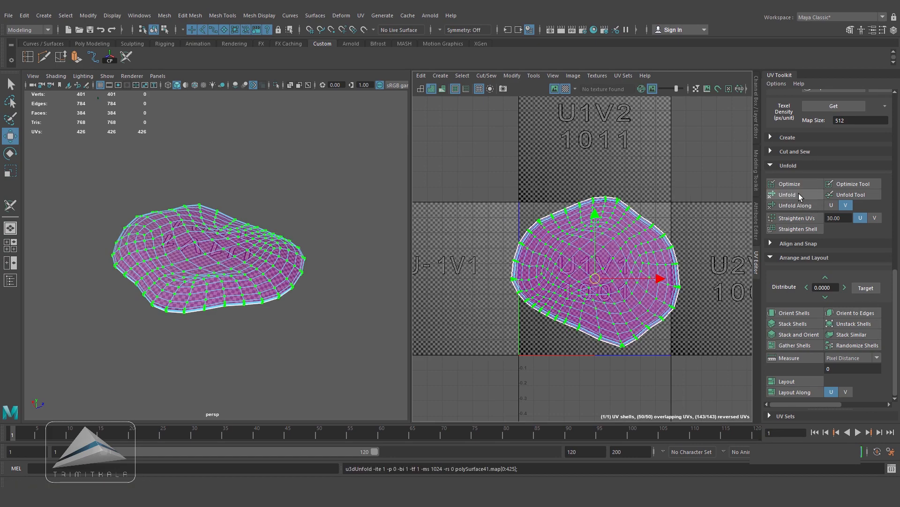
click(800, 183)
- Lay out the ground base's UV shell and return to object selection
alt+right_drag(310, 272, 393, 293)
alt+drag(328, 276, 244, 262)
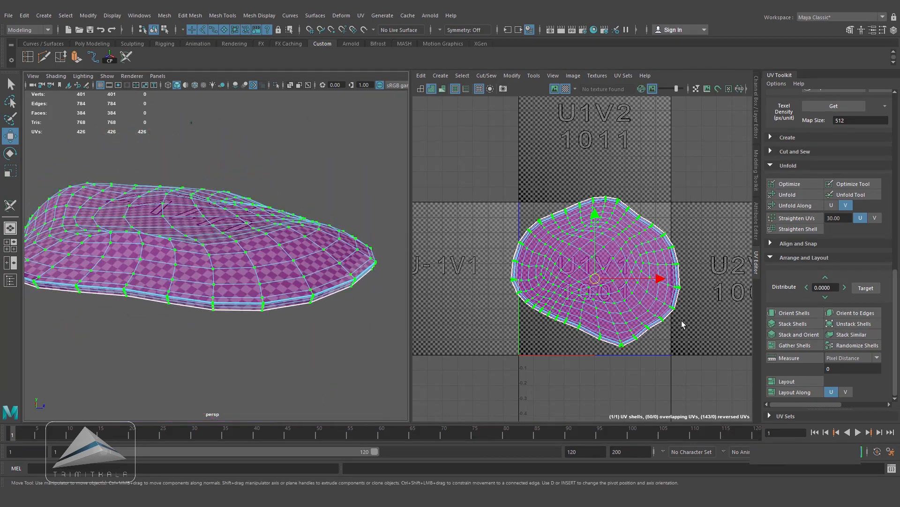
click(792, 382)
right_drag(283, 239, 328, 225)
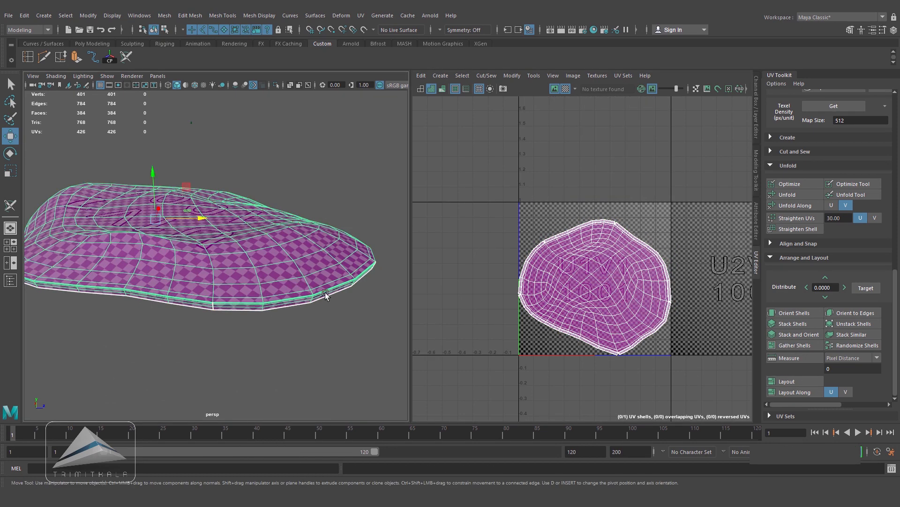
alt+drag(325, 293, 289, 323)
click(356, 341)
alt+drag(356, 340, 289, 303)
alt+drag(320, 306, 374, 320)
- Make the Tree and Stone layers visible alongside the ground base
click(757, 113)
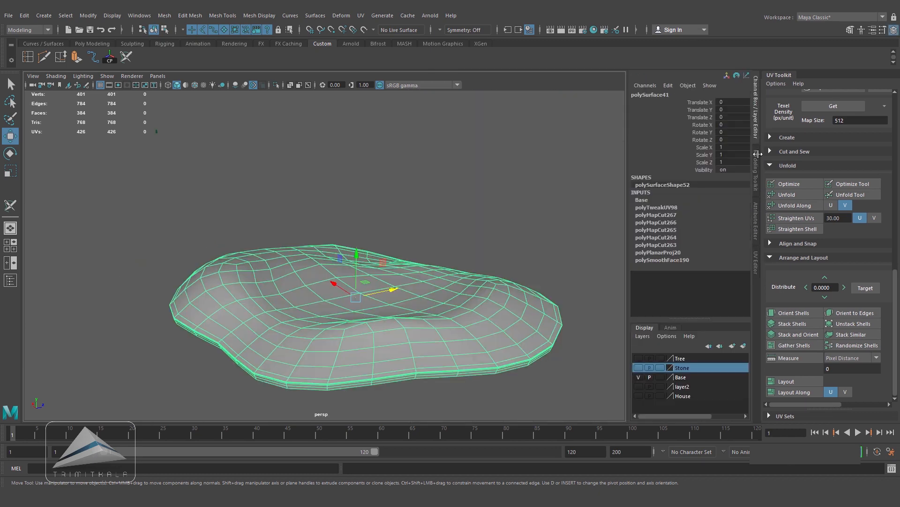
click(639, 358)
alt+right_drag(430, 317, 365, 307)
alt+drag(366, 308, 280, 260)
alt+middle_drag(387, 260, 477, 286)
click(638, 367)
- Examine the UV layout of a rock beside the tree and look over the stones around the roots
alt+right_drag(402, 305, 451, 294)
click(409, 280)
click(755, 255)
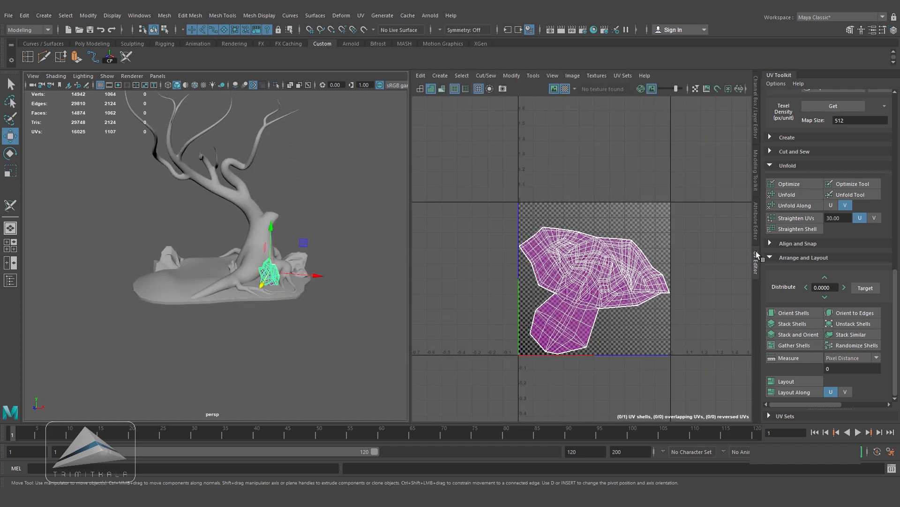
click(299, 257)
alt+drag(328, 280, 257, 288)
alt+right_drag(257, 287, 320, 317)
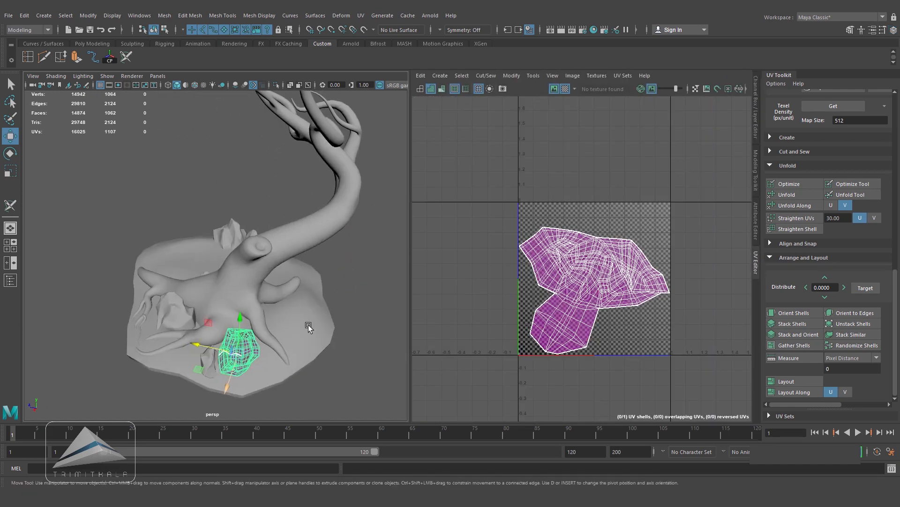
alt+drag(226, 229, 300, 274)
alt+right_drag(299, 274, 334, 325)
click(333, 325)
alt+drag(333, 325, 300, 314)
click(221, 275)
click(370, 301)
- Make the House layer visible again with the rest of the scene
click(757, 125)
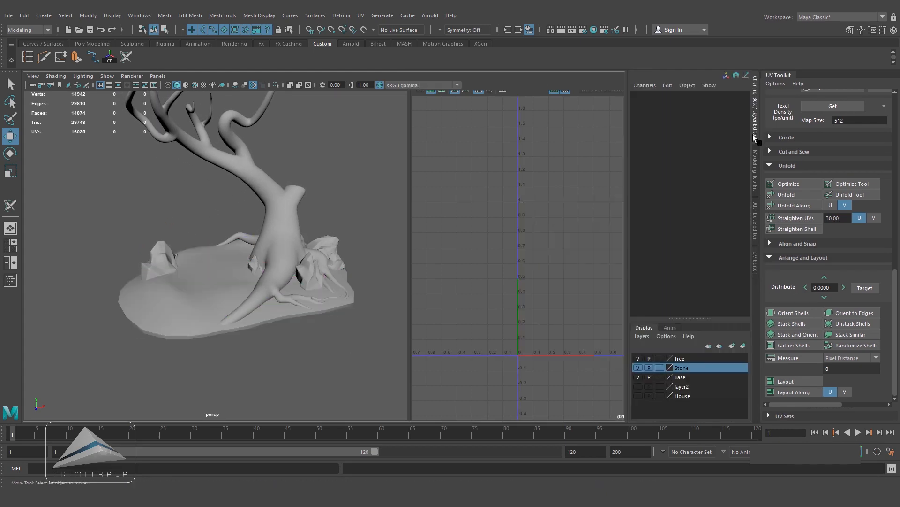
click(638, 395)
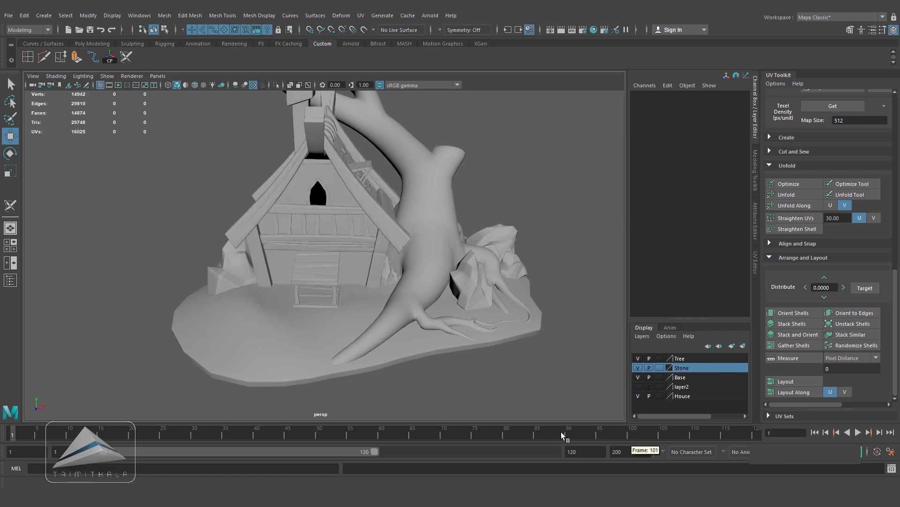
- Select all objects of the house, tree, stone and ground scene and show their combined UVs in the UV Editor
scroll(392, 280, down, 2)
alt+drag(391, 280, 534, 253)
alt+middle_drag(464, 208, 474, 248)
drag(164, 171, 459, 417)
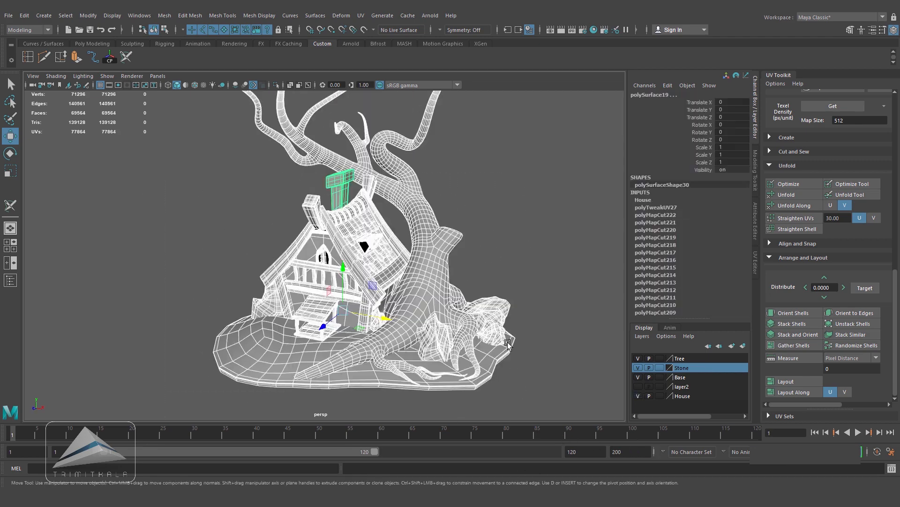
alt+drag(529, 352, 534, 334)
alt+right_drag(534, 334, 492, 336)
alt+middle_drag(492, 336, 481, 356)
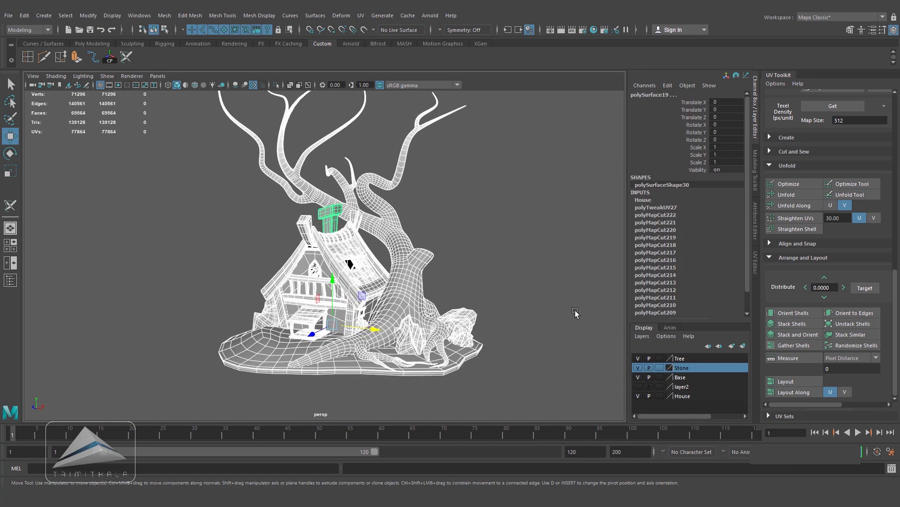
click(757, 260)
scroll(328, 239, up, 3)
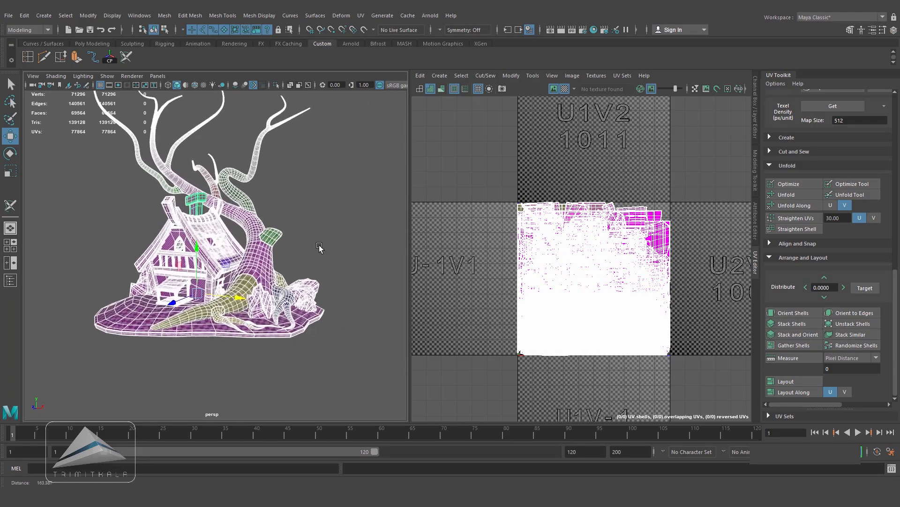
- Examine the whole scene's wireframe from several angles alongside its combined UV layout
alt+right_drag(319, 246, 390, 275)
alt+middle_drag(239, 263, 260, 260)
alt+drag(259, 260, 361, 263)
alt+middle_drag(300, 262, 319, 281)
alt+right_drag(281, 281, 220, 277)
alt+drag(221, 277, 277, 267)
alt+drag(225, 253, 263, 291)
alt+middle_drag(188, 234, 206, 286)
alt+right_drag(207, 286, 263, 302)
key(a)
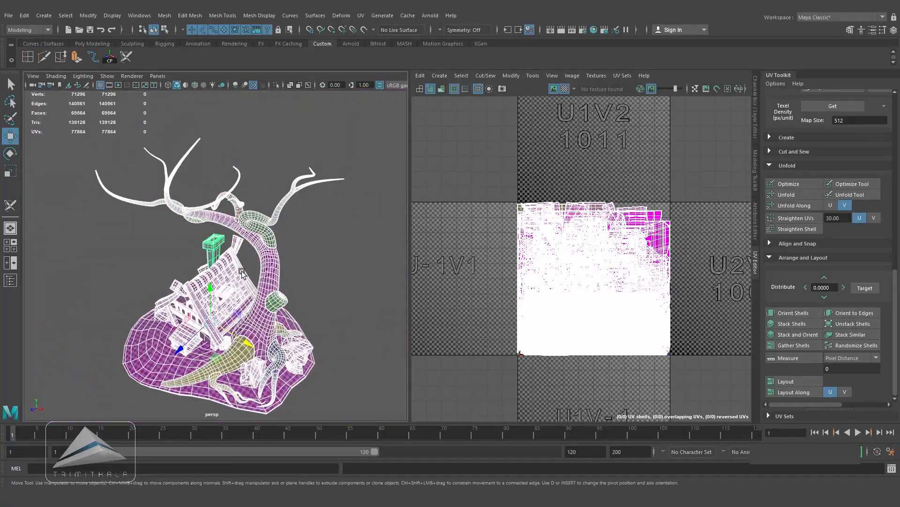
alt+drag(300, 276, 321, 260)
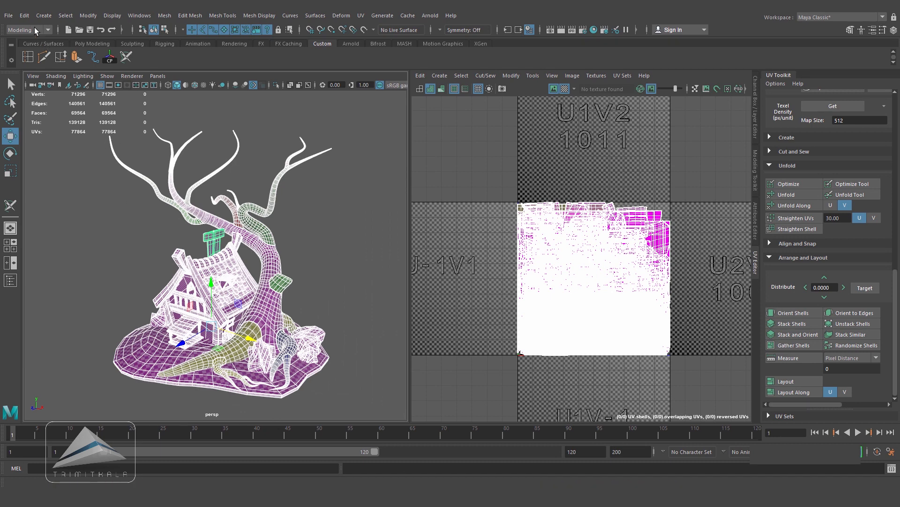
- Delete the construction history of all selected scene objects and clear the selection
click(25, 15)
mouse_move(82, 126)
click(175, 134)
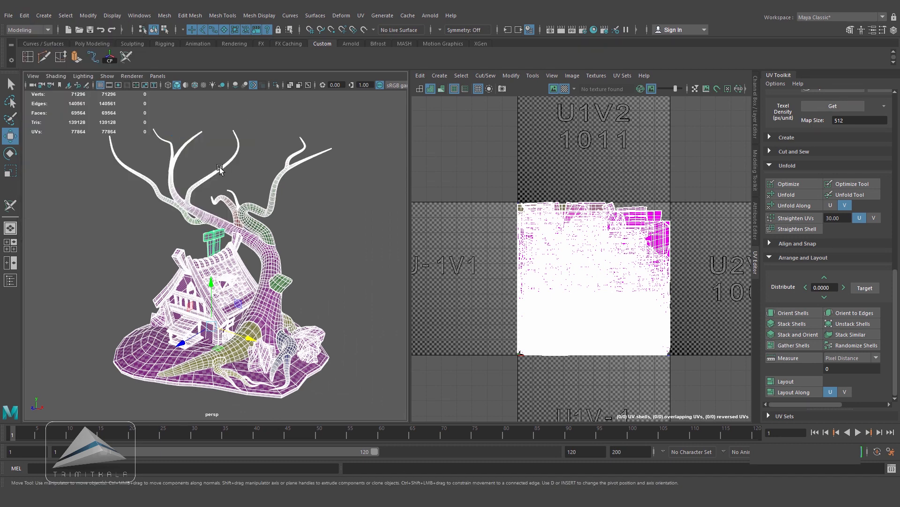
click(343, 260)
alt+right_drag(339, 261, 372, 253)
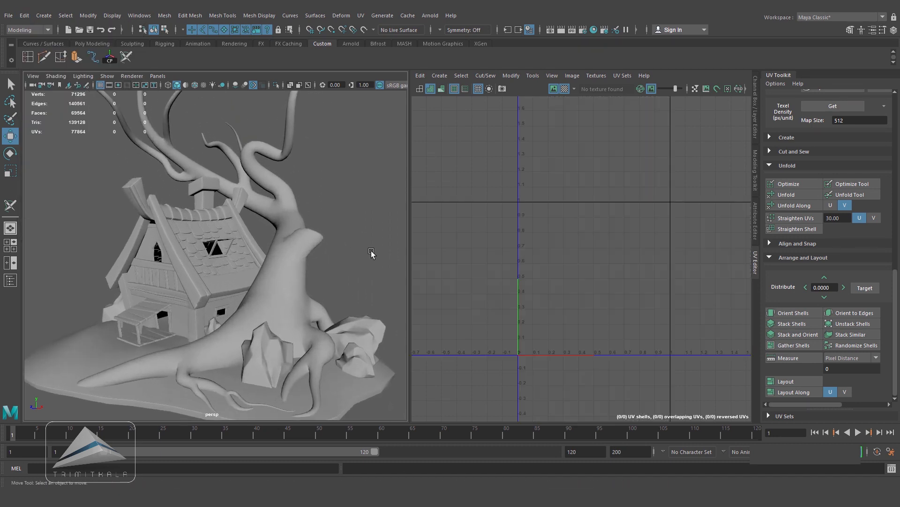
alt+right_drag(290, 250, 244, 250)
- Bring back the Channel Box and Layer Editor, close the UV Toolkit, and frame the full scene in the enlarged viewport
click(756, 90)
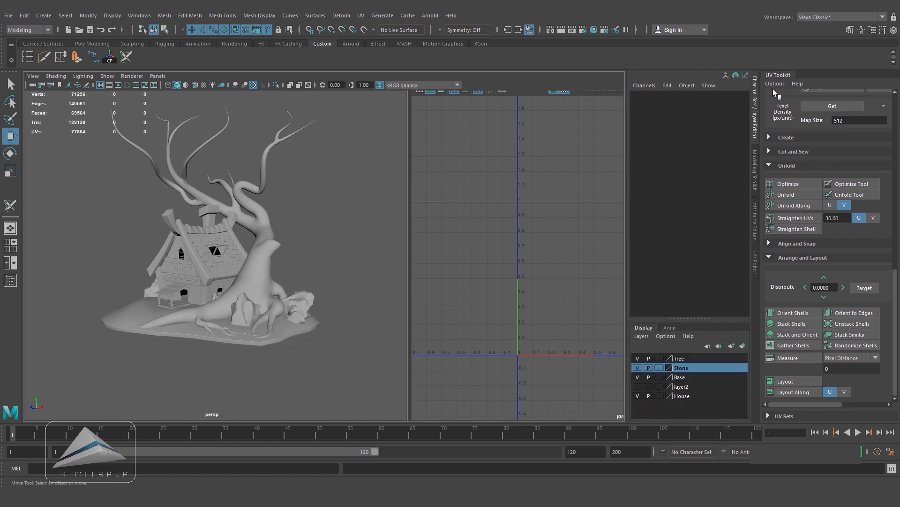
drag(779, 75, 558, 172)
click(659, 173)
alt+right_drag(595, 207, 537, 213)
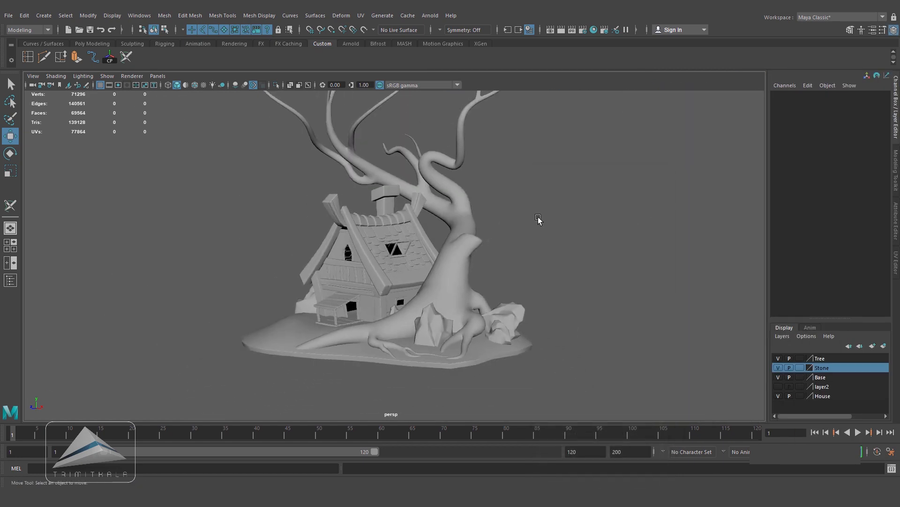
alt+middle_drag(537, 213, 558, 257)
alt+right_drag(559, 257, 533, 352)
alt+drag(560, 283, 509, 281)
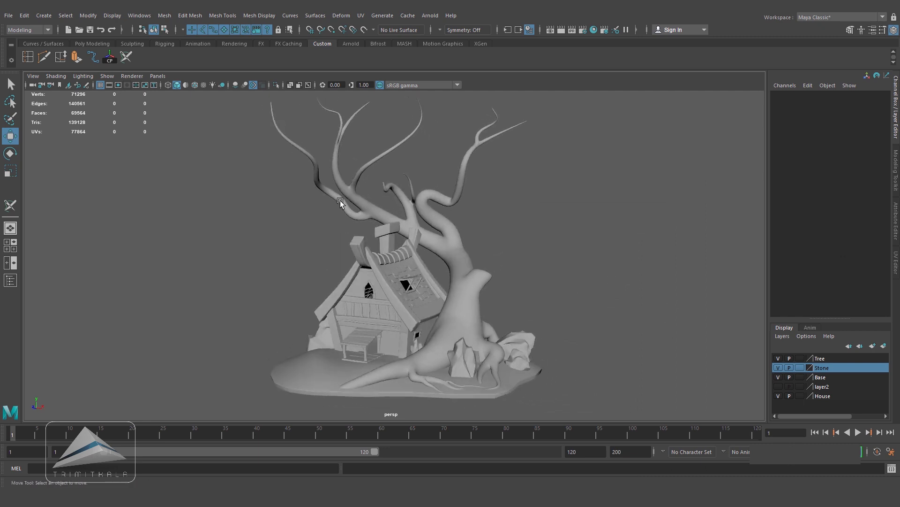
- Open the Hypershade, place it beside the model, and narrow its node creation list to widen the work area
click(594, 30)
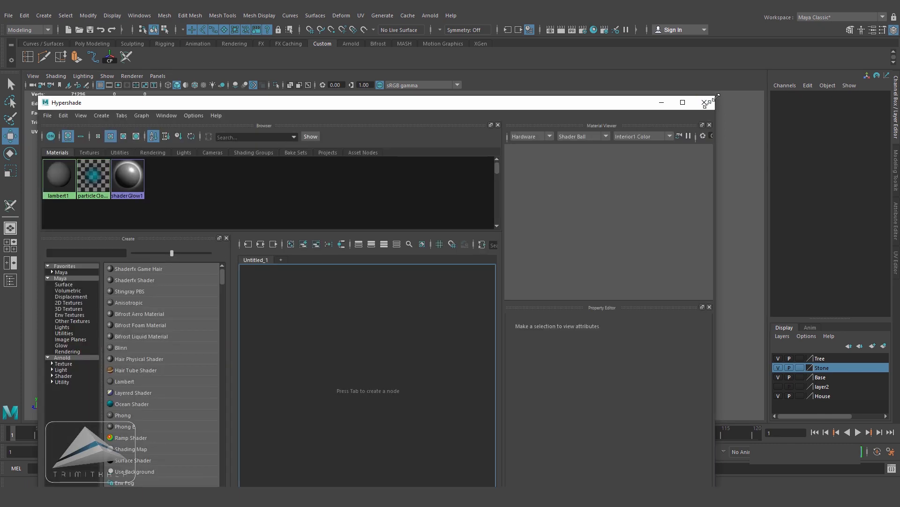
drag(712, 101, 557, 203)
drag(343, 210, 809, 98)
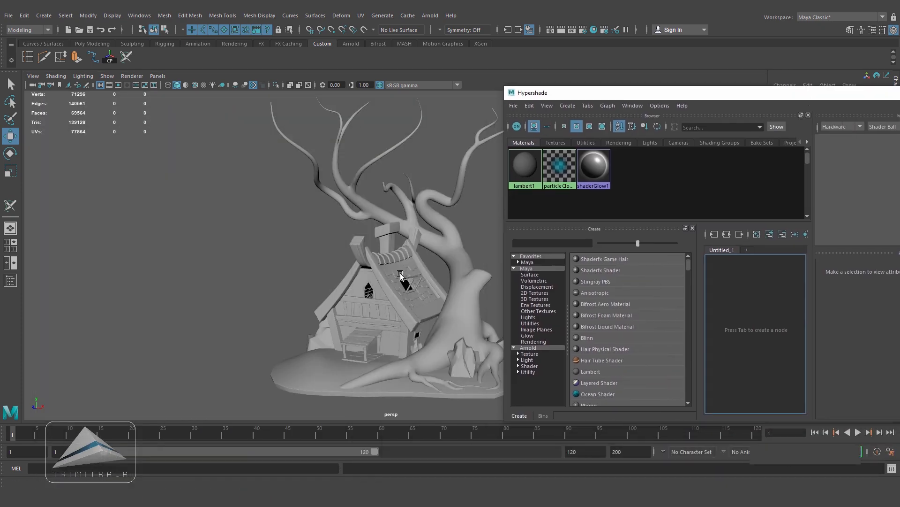
alt+middle_drag(400, 273, 231, 266)
alt+drag(232, 267, 204, 265)
drag(630, 96, 478, 77)
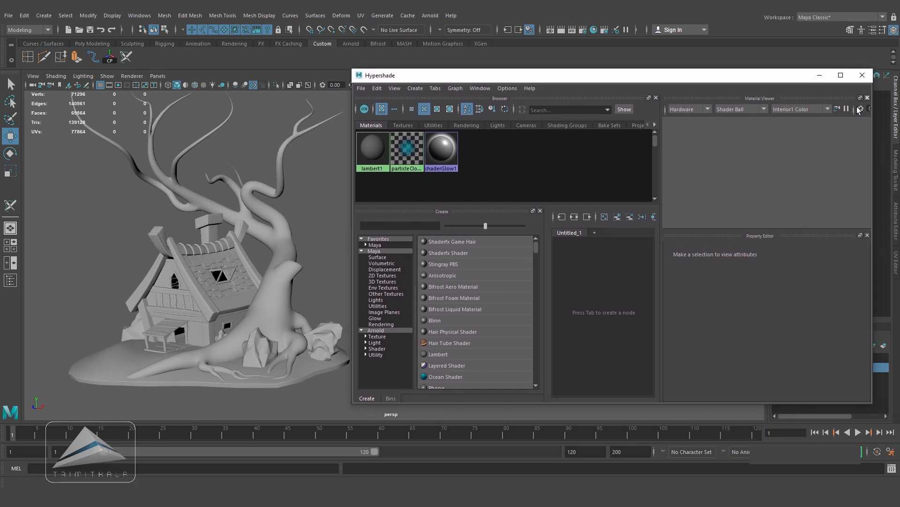
drag(547, 312, 489, 321)
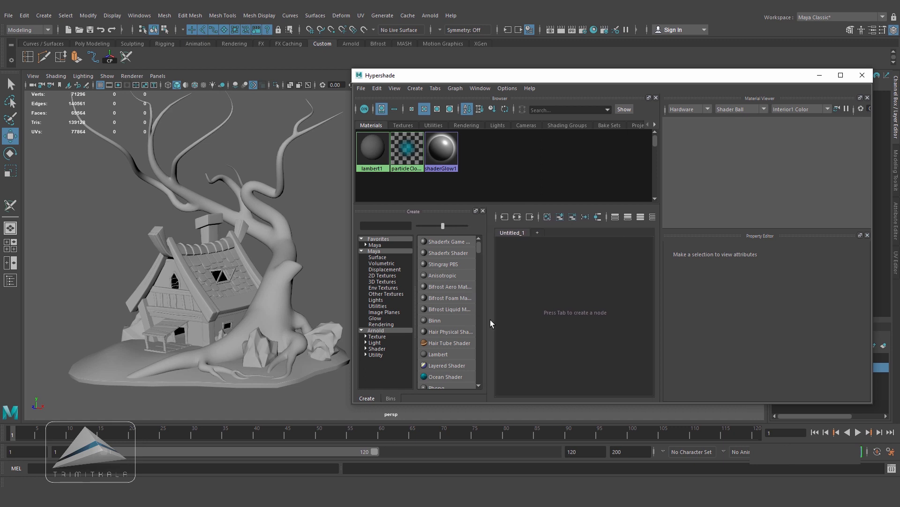
- Create a Lambert material and assign it to the tree
click(438, 354)
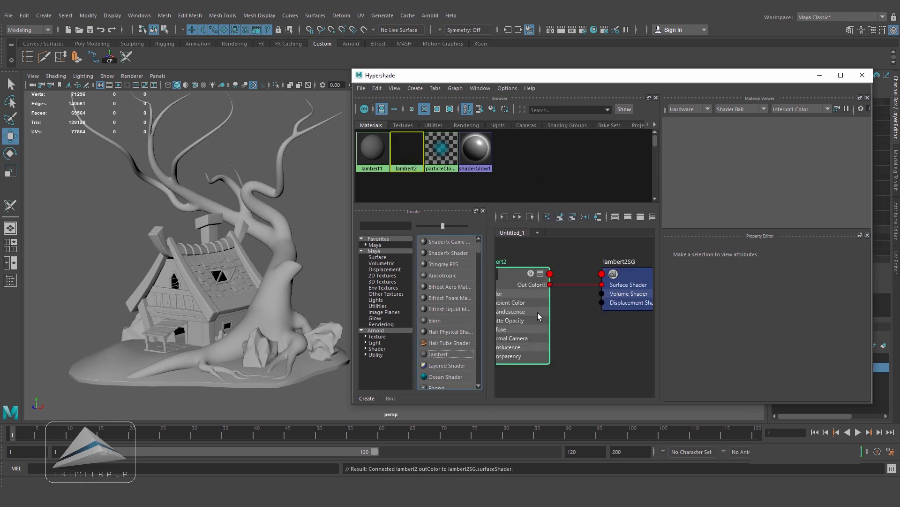
click(277, 293)
right_drag(537, 278, 542, 255)
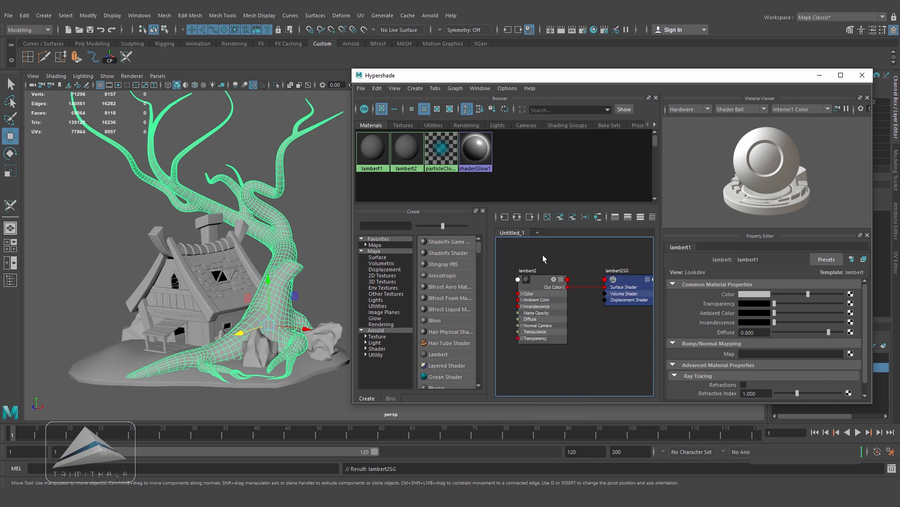
- Set the tree material's color to crimson and rename the material Tree1
click(760, 294)
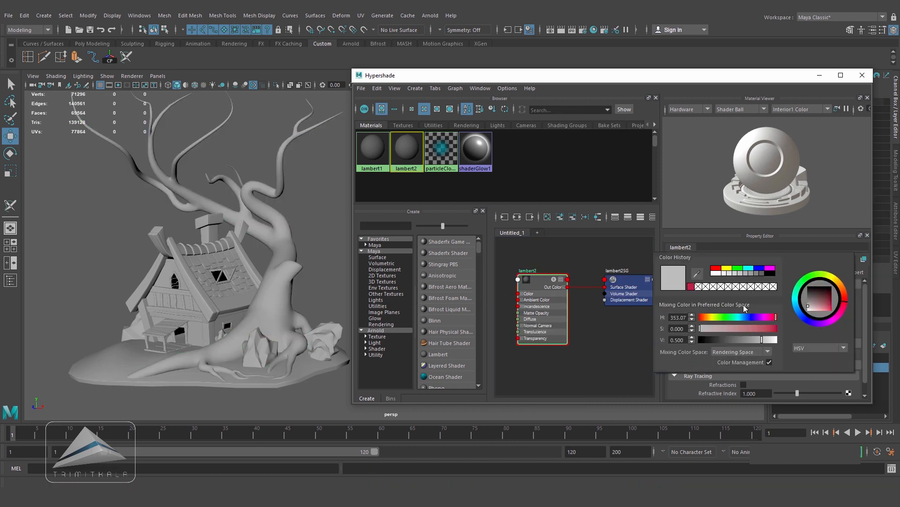
click(693, 287)
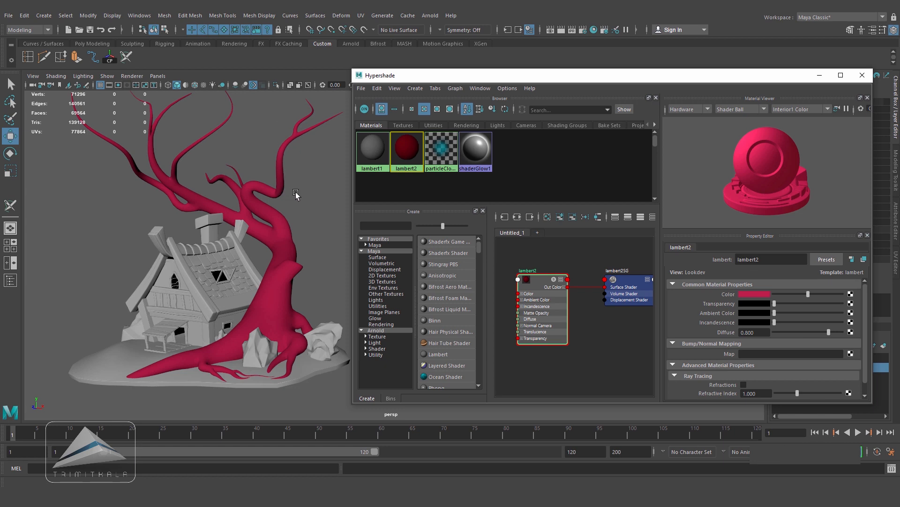
double_click(793, 260)
text(Tree1)
key(Return)
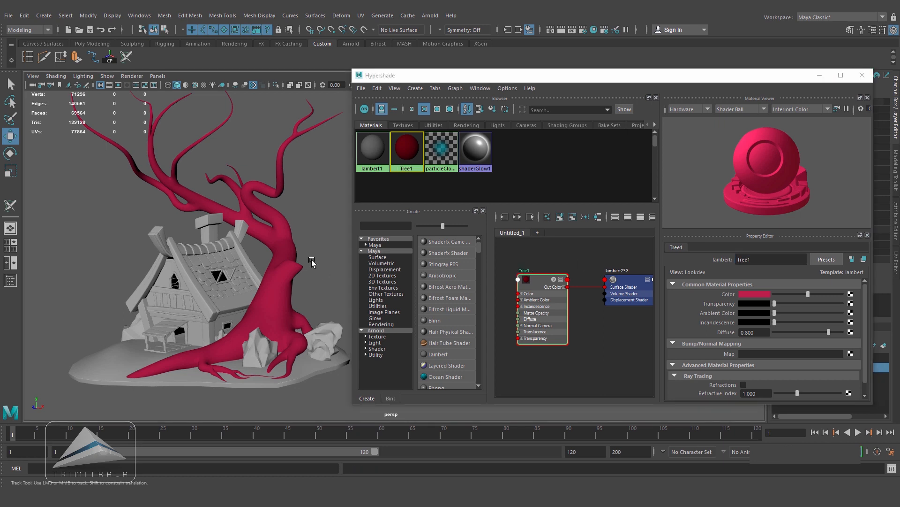
alt+middle_drag(312, 261, 302, 259)
click(302, 302)
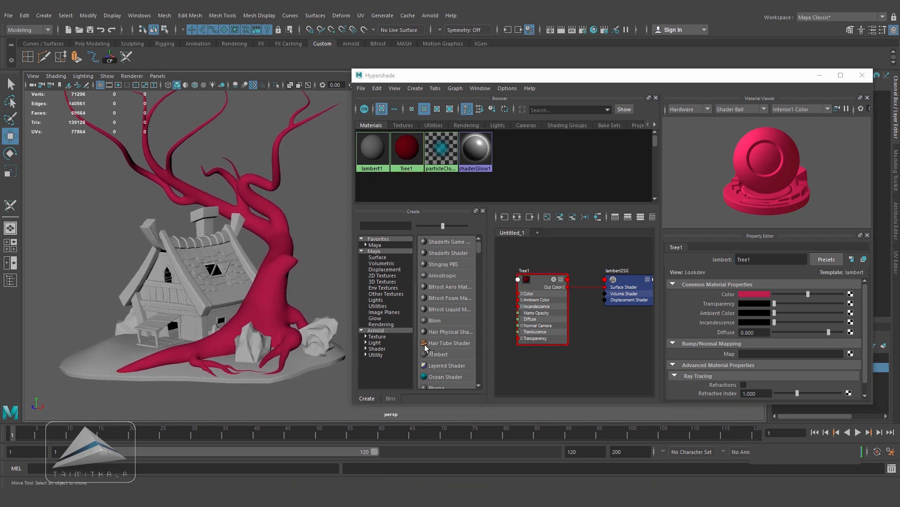
- Create a second Lambert material, move its nodes clear of the Tree1 network, and set its color to beige
click(380, 258)
click(449, 354)
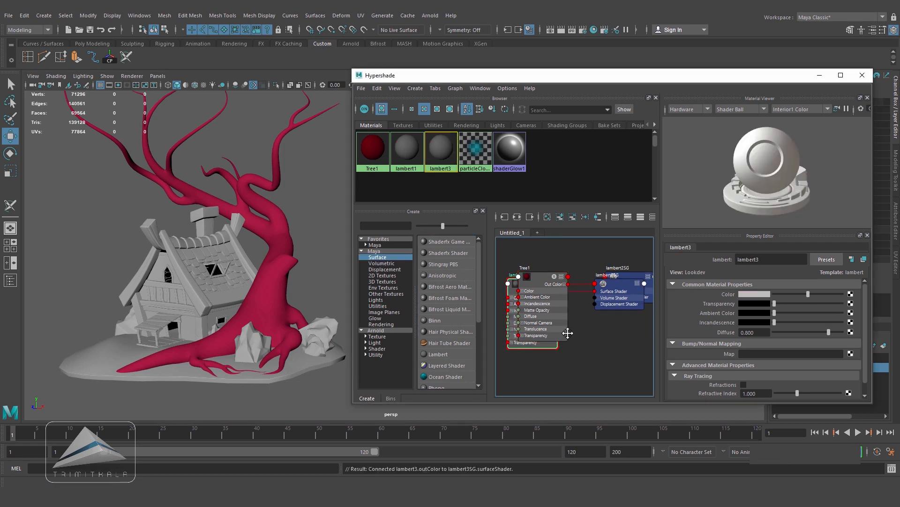
drag(533, 295, 534, 334)
drag(619, 250, 621, 327)
alt+middle_drag(598, 329, 587, 277)
click(539, 270)
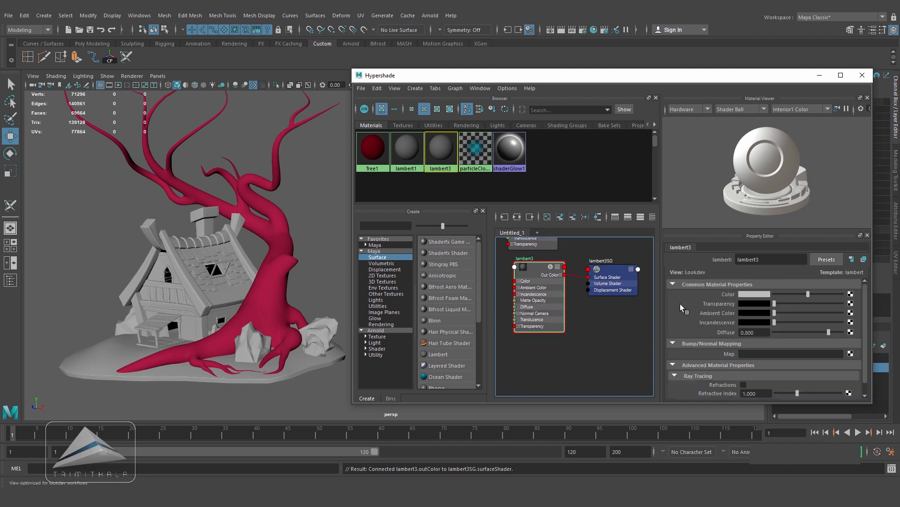
click(755, 294)
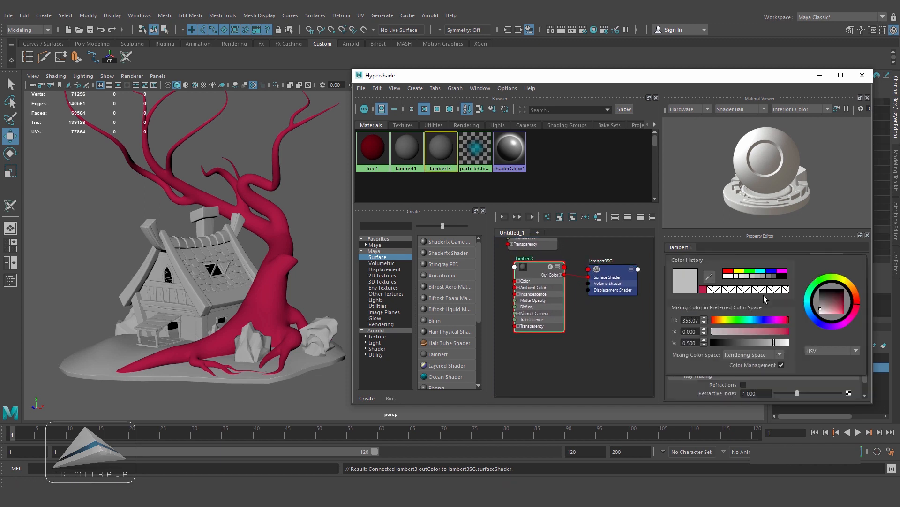
drag(827, 307, 829, 304)
- Select all the stones around the tree and behind the house and assign the beige Lambert material to them
click(250, 342)
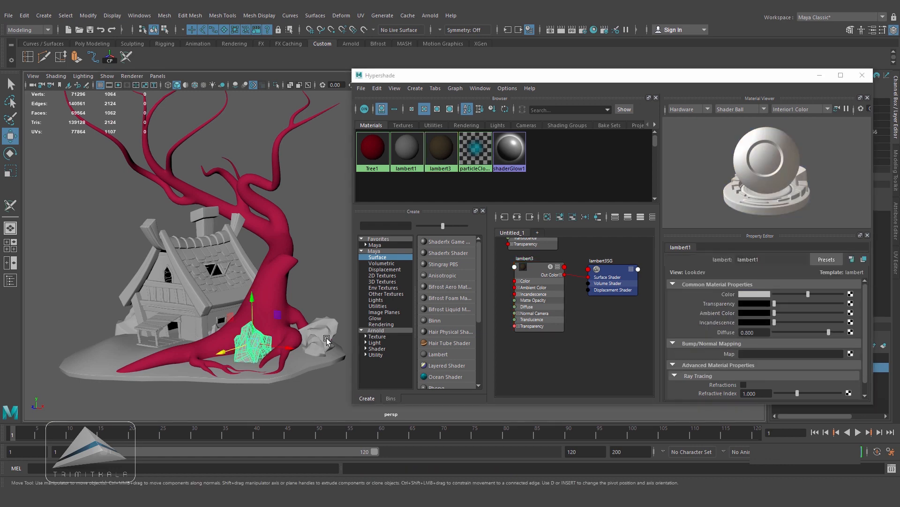
alt+drag(279, 322, 268, 302)
shift+click(261, 309)
shift+click(234, 327)
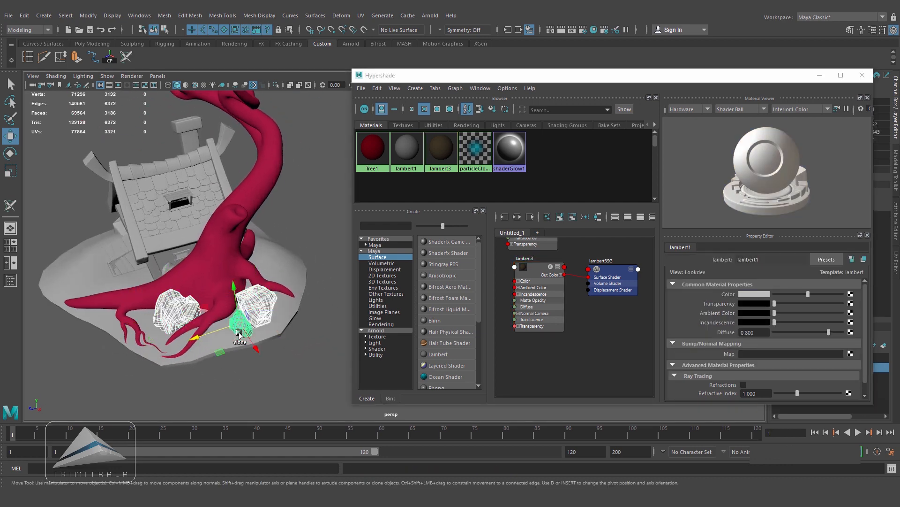
alt+drag(235, 327, 212, 349)
scroll(212, 349, up, 3)
shift+click(181, 387)
alt+drag(181, 387, 286, 331)
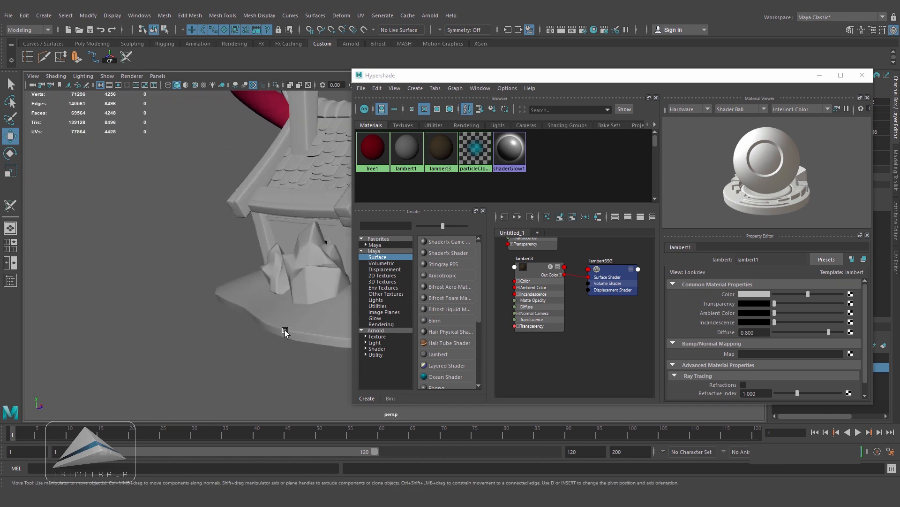
alt+middle_drag(286, 332, 175, 312)
shift+click(175, 310)
shift+click(143, 299)
alt+drag(143, 299, 267, 307)
right_drag(534, 269, 532, 242)
click(309, 255)
alt+drag(216, 300, 277, 321)
- Create a third Lambert material, space its nodes below the stone material, and assign it to the ground base
click(444, 352)
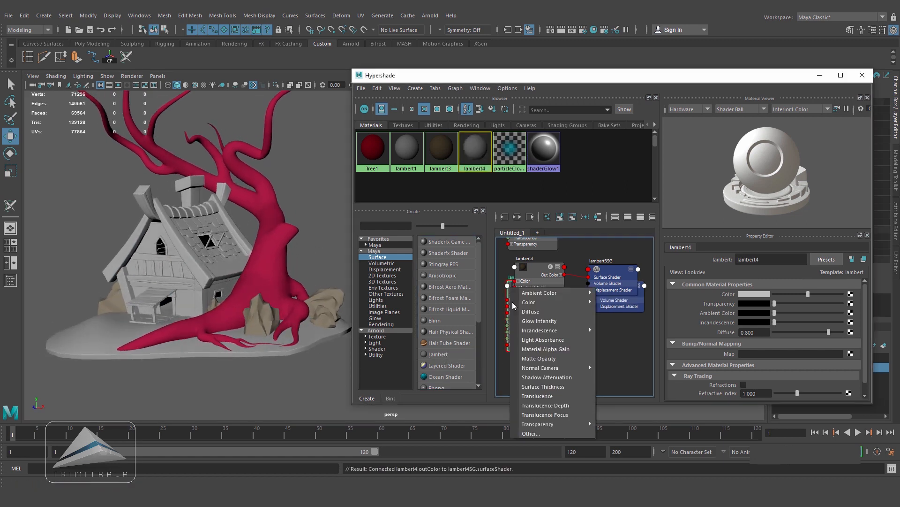
click(558, 374)
alt+middle_drag(594, 318, 610, 296)
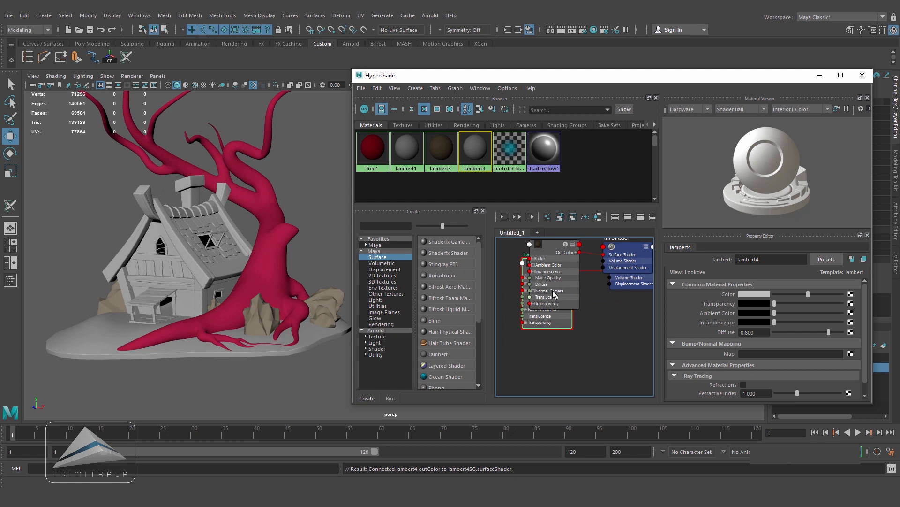
drag(525, 273, 519, 339)
mouse_move(622, 254)
mouse_down()
mouse_move(616, 296)
mouse_move(619, 246)
mouse_up()
drag(633, 283, 623, 356)
alt+middle_drag(590, 355, 586, 288)
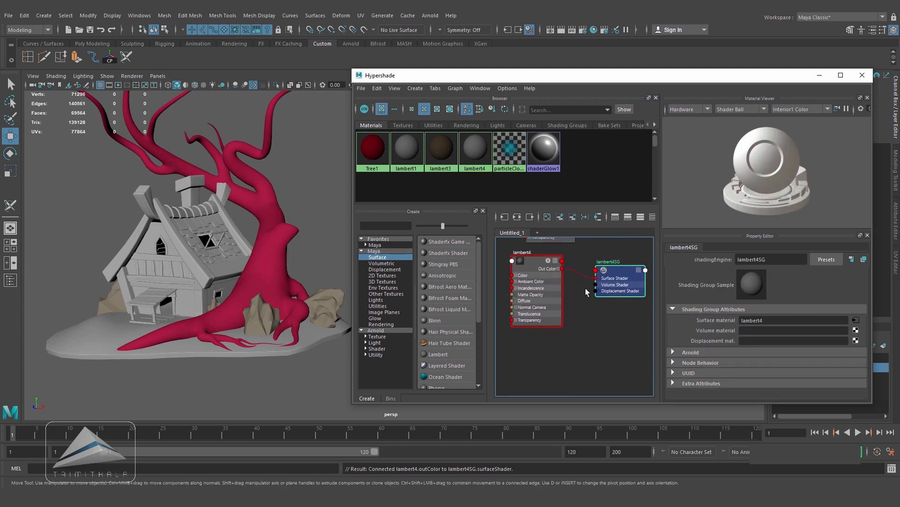
click(191, 355)
right_drag(534, 263, 532, 238)
- Rename the beige stone material Stones
alt+middle_drag(569, 294, 566, 380)
click(543, 265)
double_click(776, 261)
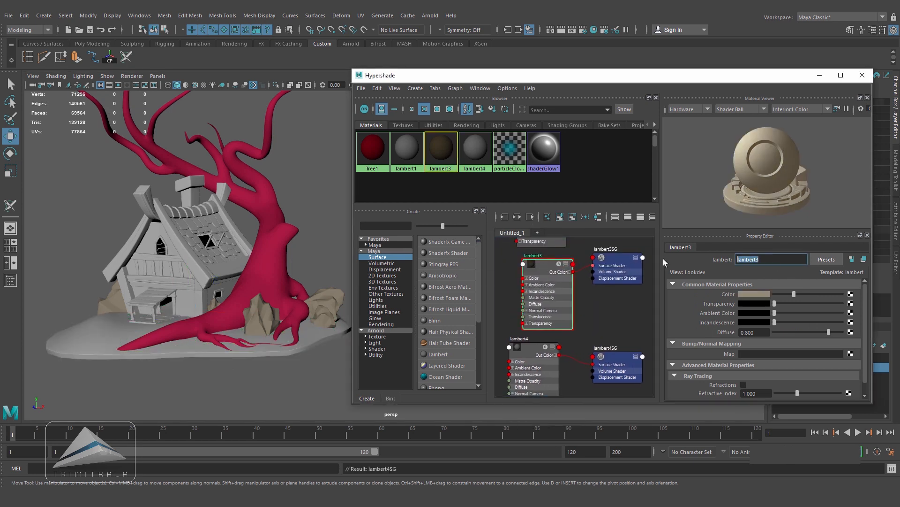
text(Stones)
key(Return)
- Rename the ground base's material Base1 and set its color to light blue
alt+middle_drag(579, 344, 583, 263)
click(530, 265)
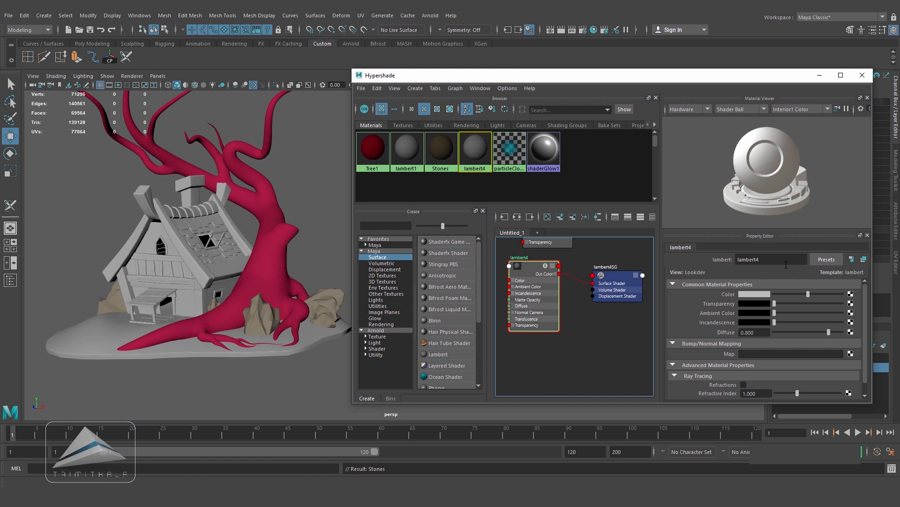
text(Base1)
key(Return)
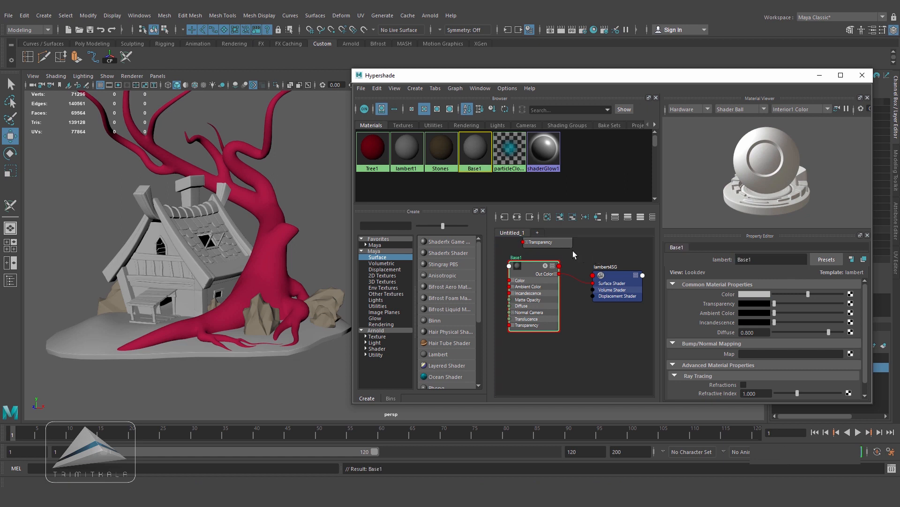
click(760, 294)
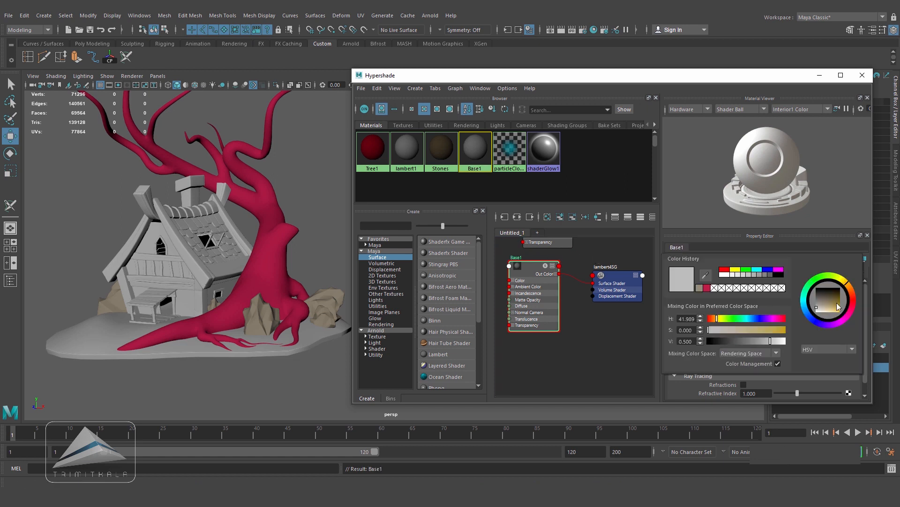
drag(748, 318, 752, 319)
click(760, 330)
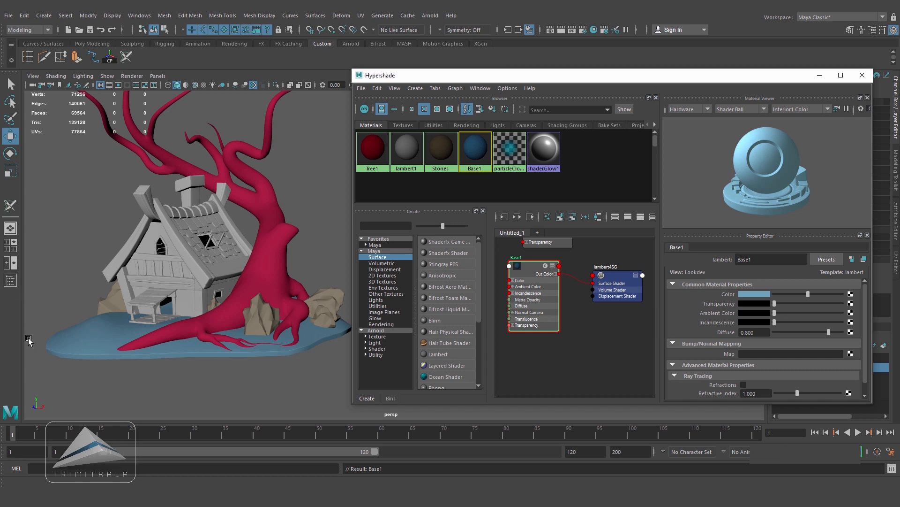
alt+drag(193, 323, 221, 352)
scroll(211, 239, up, 2)
alt+middle_drag(225, 238, 275, 288)
alt+drag(275, 289, 278, 300)
alt+middle_drag(277, 300, 257, 285)
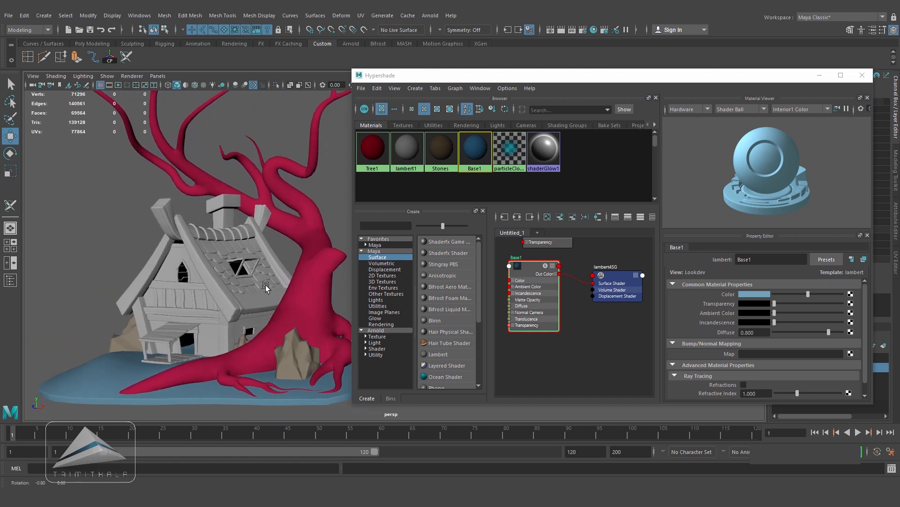
- Create another Lambert material in free graph space and name it Walls
alt+middle_drag(559, 339, 560, 272)
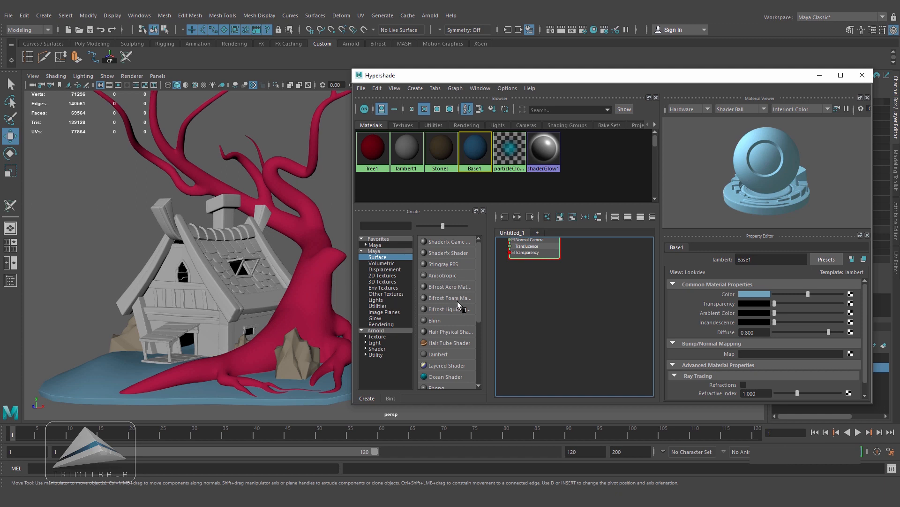
click(446, 353)
text(Walls)
key(Return)
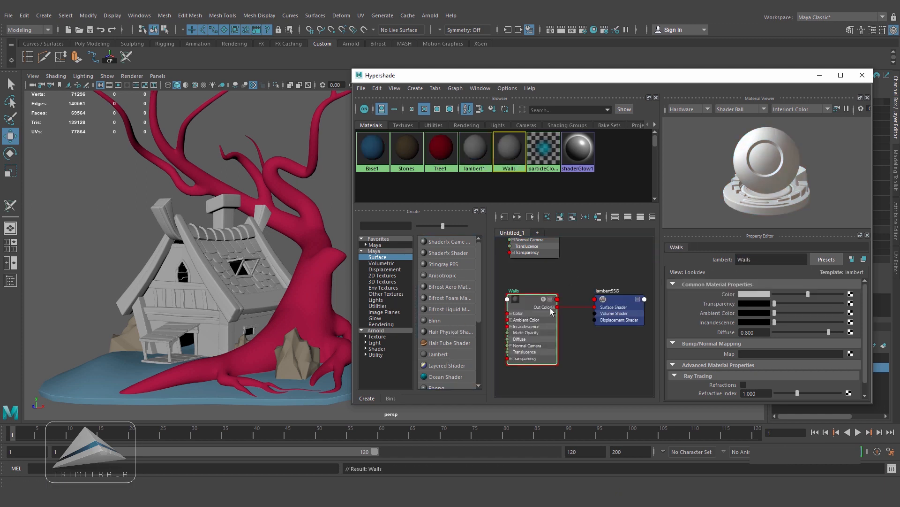
- Select the house's front, side and back wall surfaces and assign the Walls material to them
click(176, 256)
shift+click(262, 322)
alt+drag(262, 322, 316, 309)
alt+middle_drag(316, 309, 209, 286)
alt+drag(199, 319, 261, 281)
shift+click(260, 279)
right_drag(529, 298, 527, 276)
alt+drag(237, 292, 190, 304)
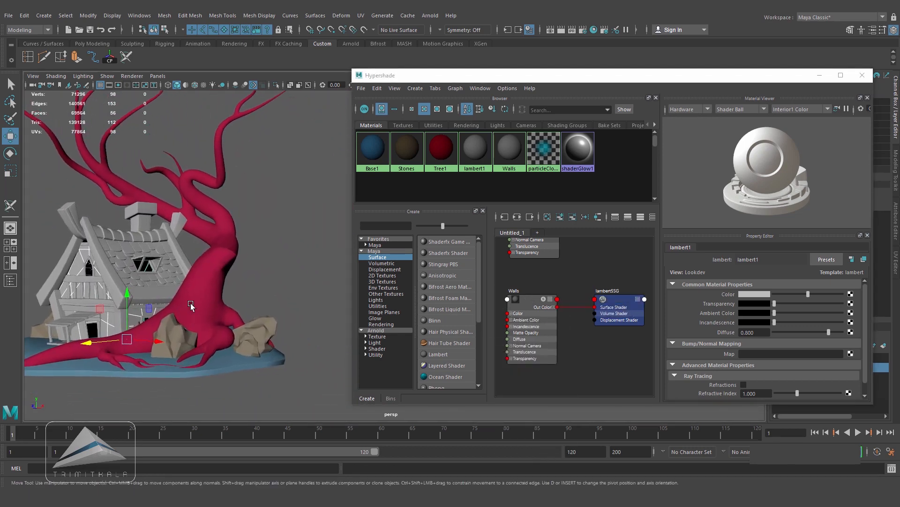
alt+middle_drag(191, 303, 281, 291)
scroll(281, 291, up, 3)
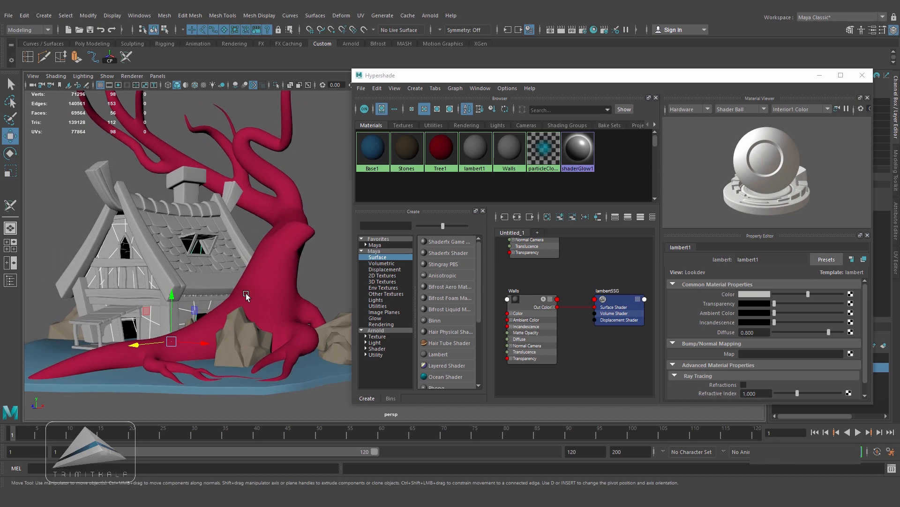
click(766, 294)
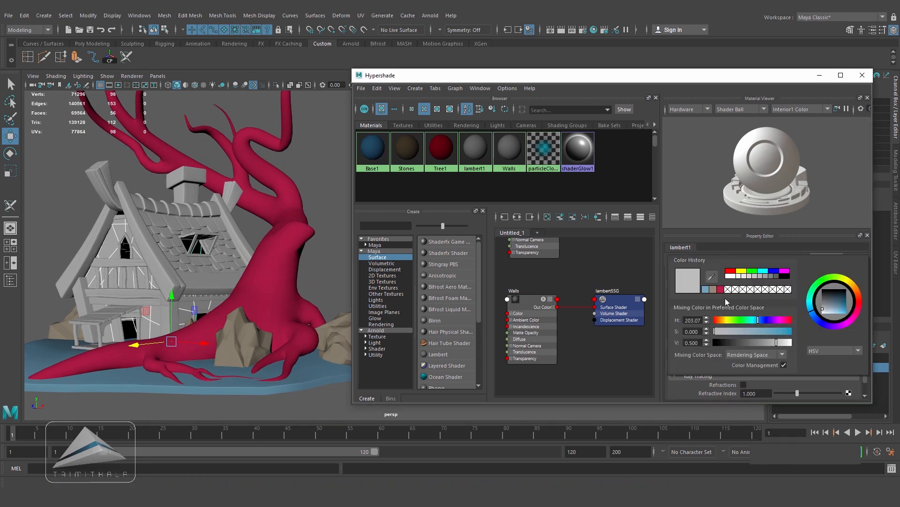
click(862, 304)
click(839, 308)
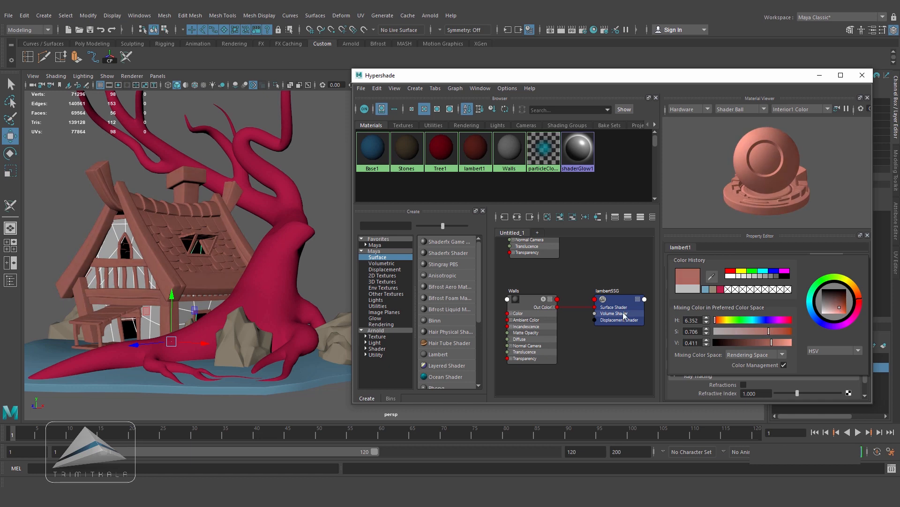
key(ctrl+z)
- Set the Walls material's color to a muted salmon red
click(759, 294)
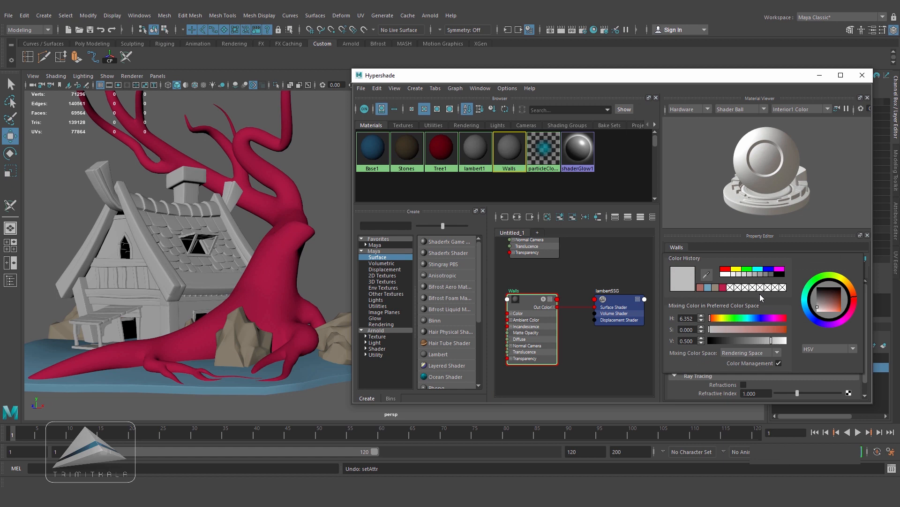
click(703, 281)
mouse_move(274, 248)
alt+mouse_down()
mouse_move(235, 252)
mouse_move(342, 248)
mouse_move(247, 249)
mouse_move(262, 253)
alt+mouse_up()
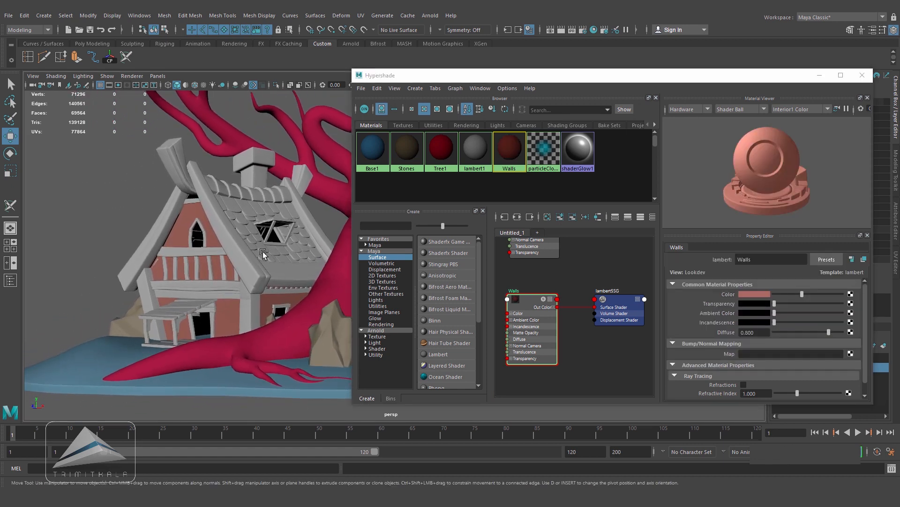
- Create another Lambert material below the Walls nodes and name it Wood1
alt+middle_drag(551, 304, 553, 206)
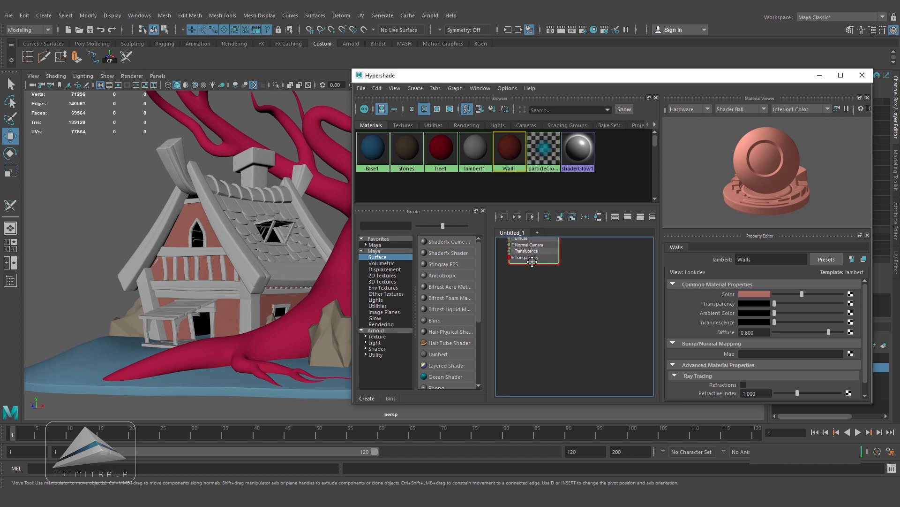
click(447, 352)
double_click(762, 256)
text(Wood1)
key(Return)
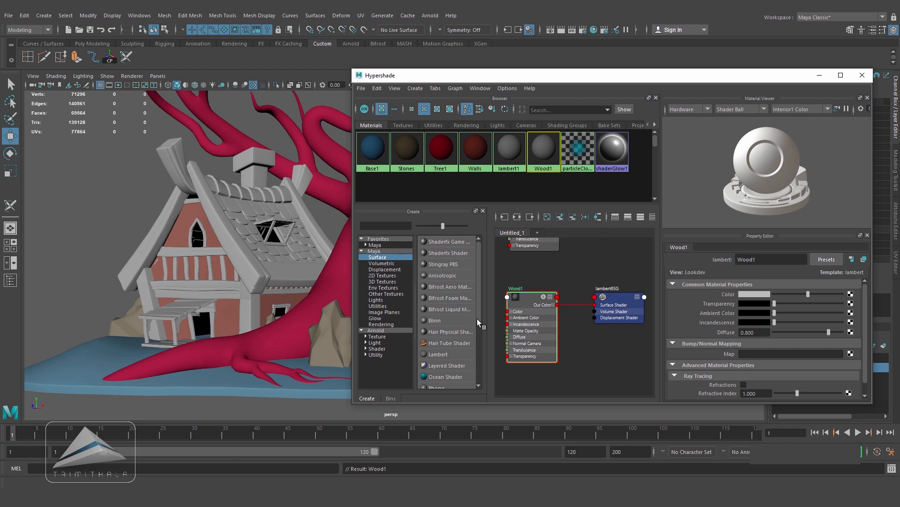
- Select the house's large roof beams, eave beams and corner posts on all sides and assign the Wood1 material to them
click(266, 282)
shift+click(164, 218)
shift+click(175, 160)
shift+click(311, 220)
shift+click(295, 270)
drag(491, 77, 557, 79)
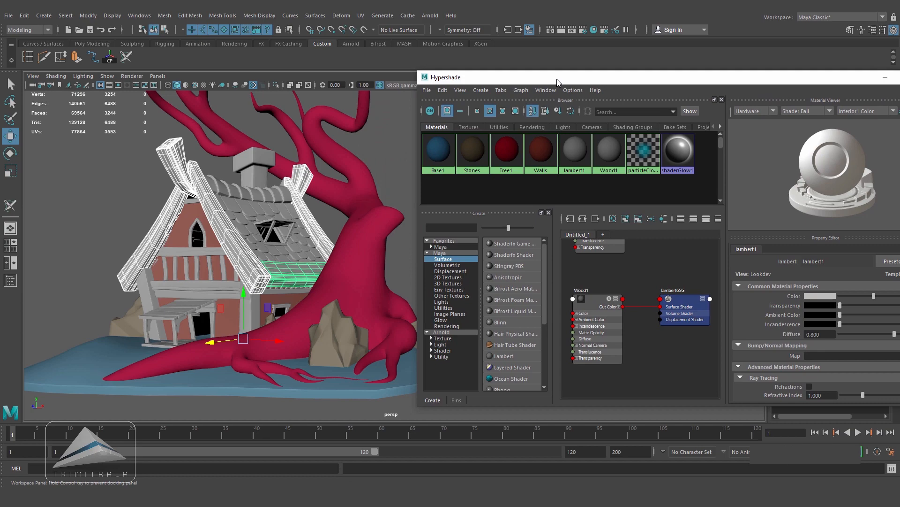
alt+drag(131, 239, 291, 238)
alt+middle_drag(292, 237, 175, 263)
alt+drag(175, 263, 211, 270)
shift+click(219, 281)
shift+click(191, 275)
shift+click(354, 327)
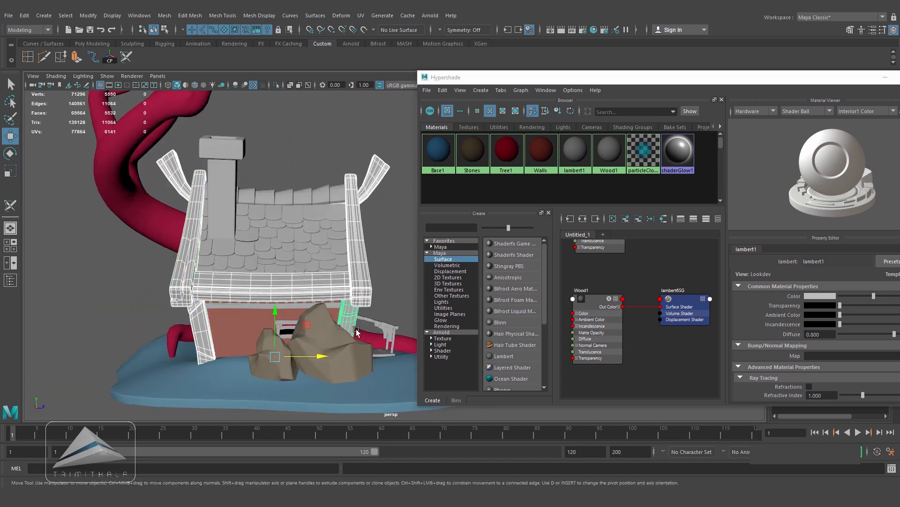
alt+drag(356, 328, 171, 300)
alt+middle_drag(171, 300, 82, 343)
alt+drag(83, 344, 263, 336)
alt+middle_drag(263, 335, 209, 314)
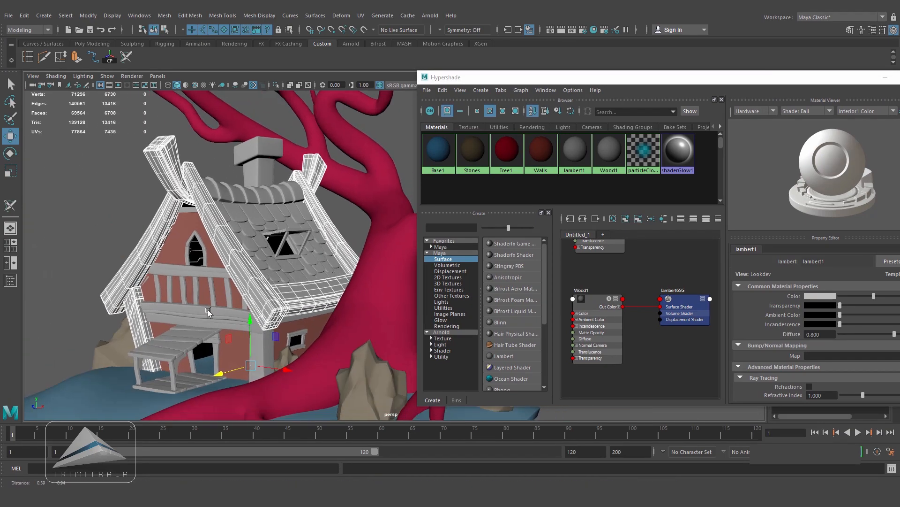
alt+drag(209, 314, 277, 346)
shift+click(269, 341)
scroll(276, 334, down, 3)
alt+middle_drag(276, 329, 212, 337)
alt+drag(212, 337, 219, 314)
alt+right_drag(218, 315, 239, 304)
shift+click(239, 304)
alt+drag(239, 304, 296, 323)
scroll(285, 327, down, 3)
right_drag(605, 302, 599, 275)
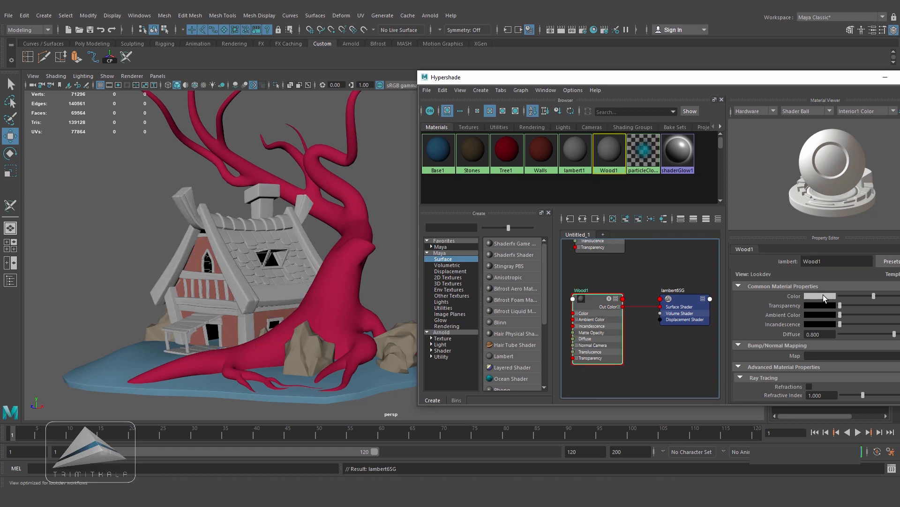
- Set the Wood1 material's color to pale yellow
click(821, 296)
drag(870, 307, 871, 310)
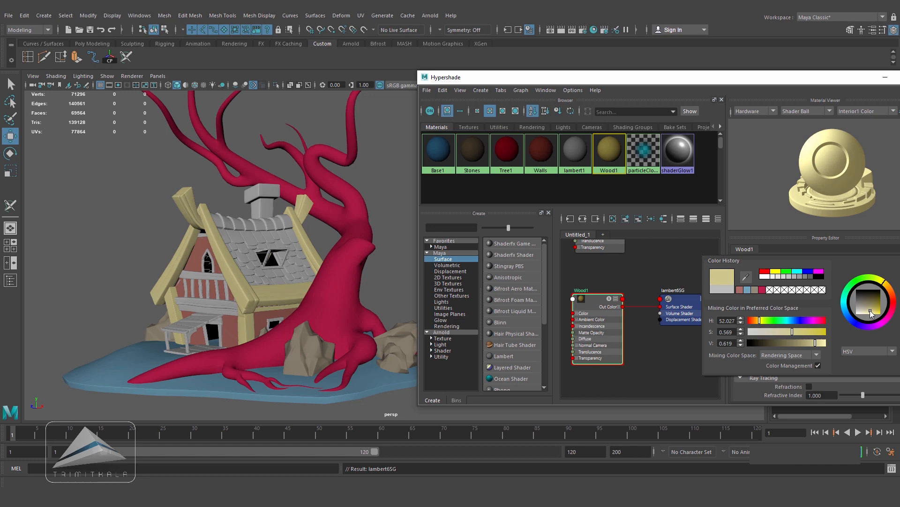
scroll(282, 277, up, 3)
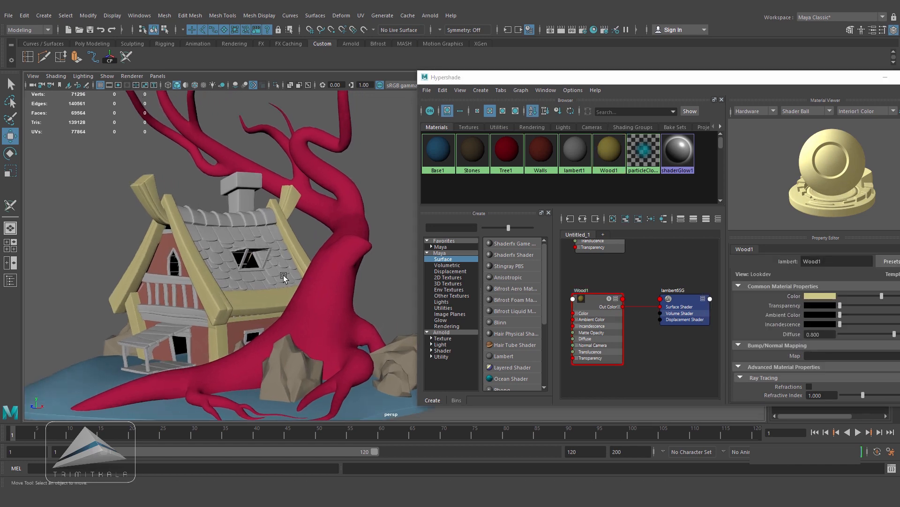
scroll(282, 277, up, 5)
- Create another Lambert material below the Wood1 nodes and name it Wood2
middle_drag(628, 342, 614, 262)
click(523, 352)
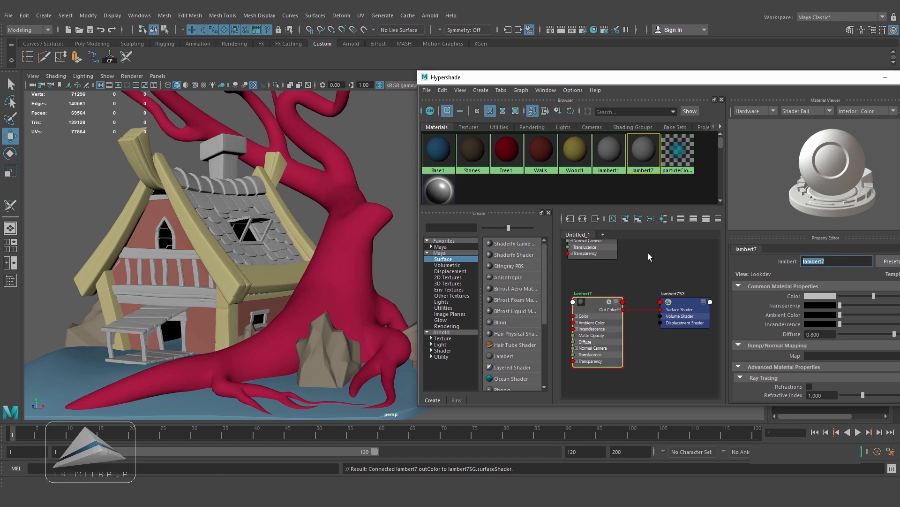
text(Wood2)
key(Return)
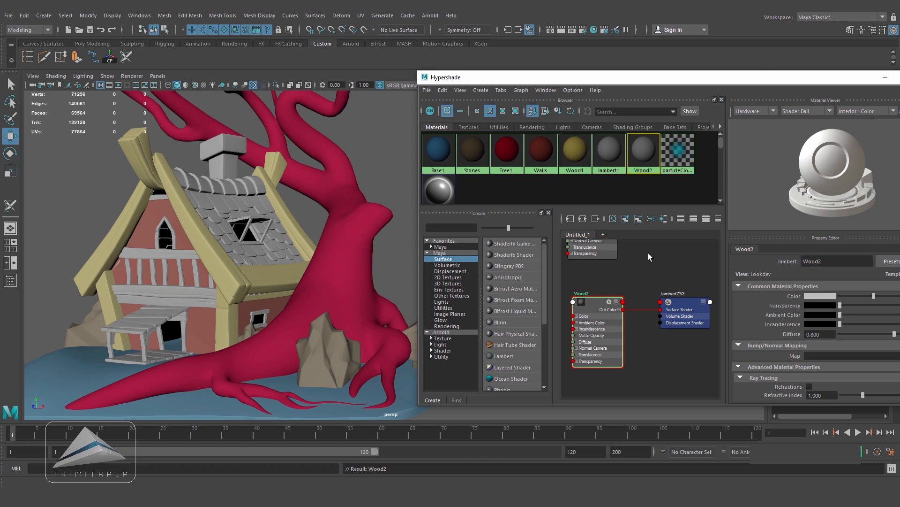
- Select the front gable's railing slats and crossbeams plus the porch roof and its posts, and assign the Wood2 material
click(128, 274)
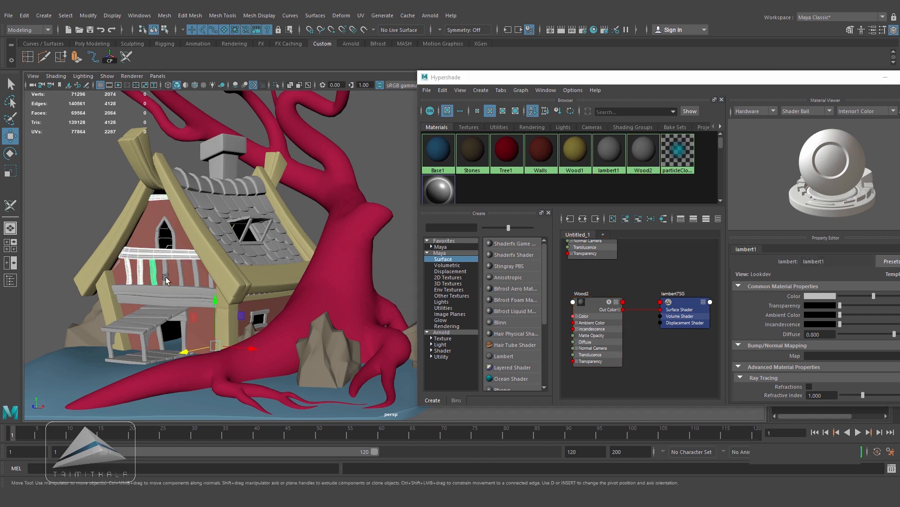
shift+click(197, 277)
shift+click(211, 284)
key(ctrl+z)
shift+click(209, 282)
shift+click(192, 296)
shift+click(171, 317)
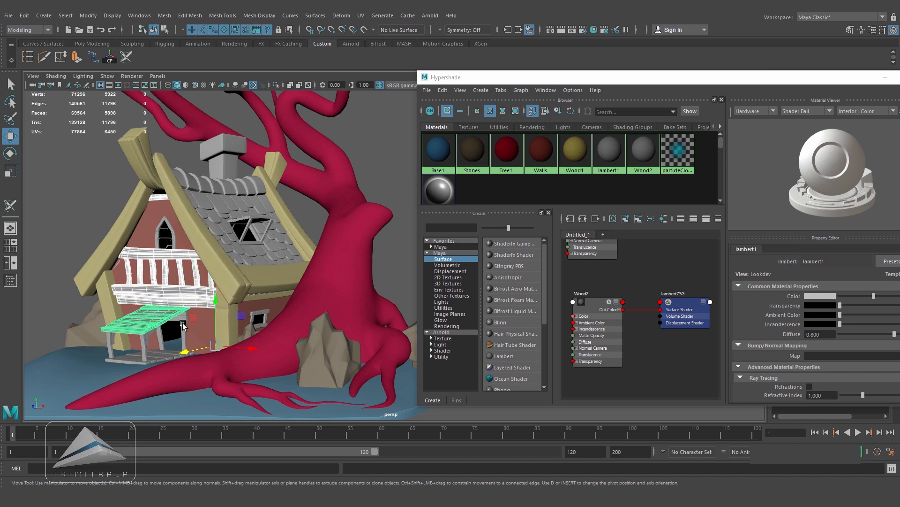
alt+drag(174, 323, 182, 318)
scroll(199, 245, up, 4)
alt+drag(200, 245, 203, 245)
shift+click(151, 247)
shift+click(76, 287)
alt+drag(77, 287, 121, 277)
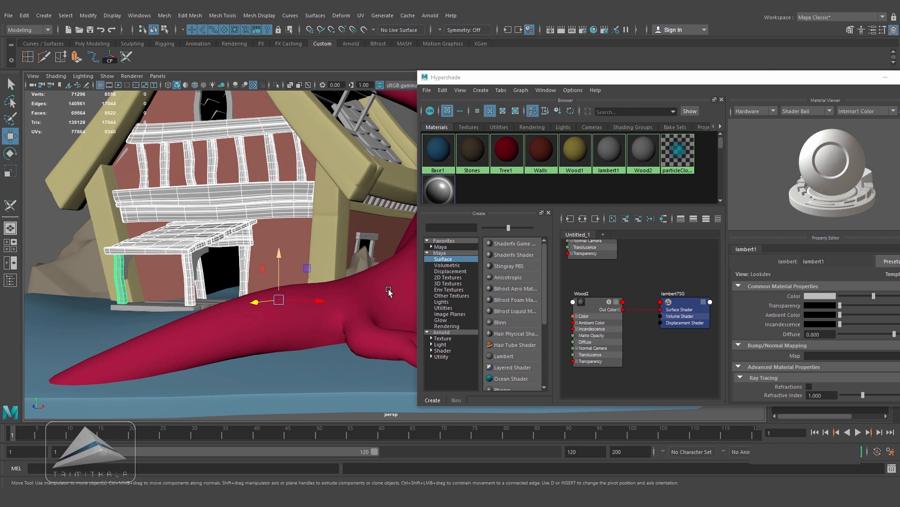
right_click(594, 304)
click(593, 277)
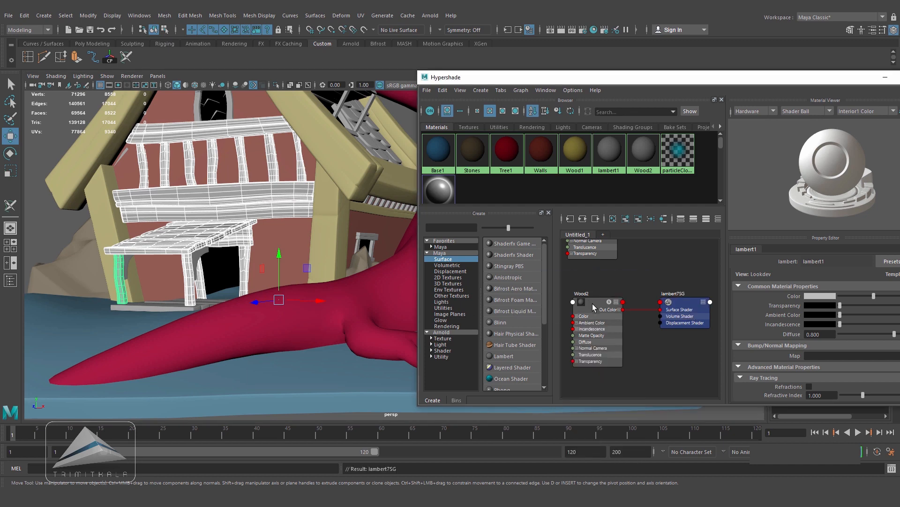
- Set the Wood2 material's color to a dark muted purple
click(824, 296)
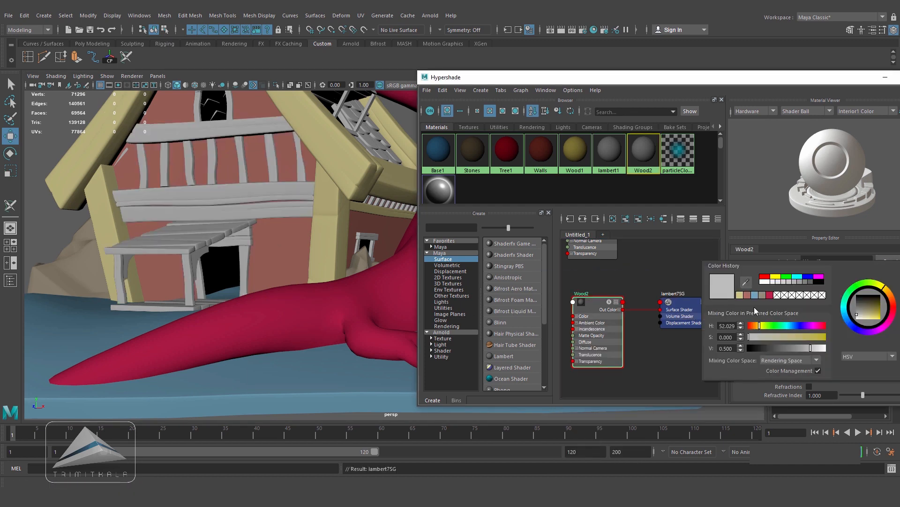
drag(876, 315, 869, 309)
click(145, 273)
- Assign the Wood1 material to the porch post brackets and the frame of the roof window
click(201, 256)
shift+click(130, 271)
mouse_move(606, 302)
alt+middle_down()
mouse_move(622, 338)
mouse_move(620, 303)
alt+middle_up()
scroll(622, 338, down, 1)
alt+drag(155, 160, 67, 178)
alt+right_drag(68, 181, 286, 247)
click(197, 242)
alt+middle_drag(647, 310, 651, 340)
right_drag(615, 274, 616, 237)
- Assign the Wood2 material to the roof window's open shutter and its two support props
click(281, 244)
shift+click(272, 213)
right_drag(617, 360, 617, 314)
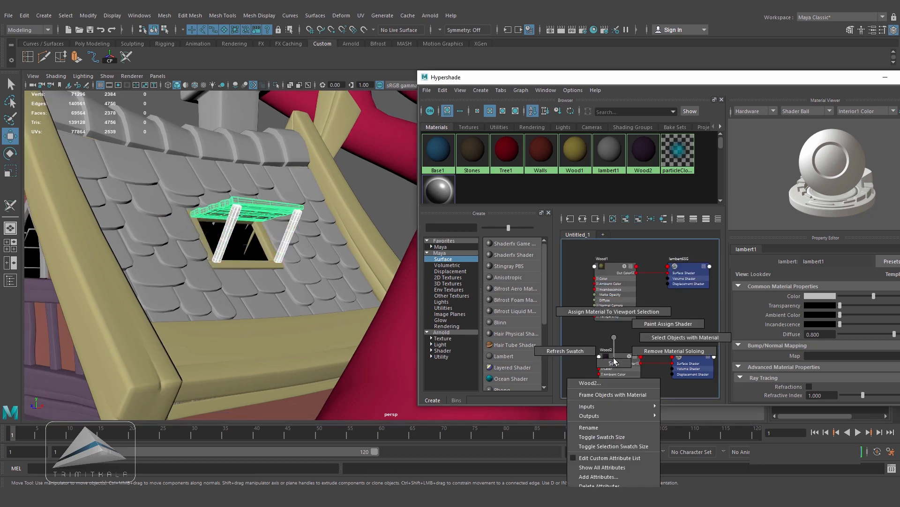
click(362, 175)
- Assign the Wood2 material to the frame pieces of the arched window in the front gable
alt+right_drag(362, 175, 260, 284)
alt+middle_drag(260, 284, 288, 230)
alt+drag(288, 231, 315, 254)
alt+drag(263, 305, 270, 256)
alt+right_drag(197, 276, 227, 290)
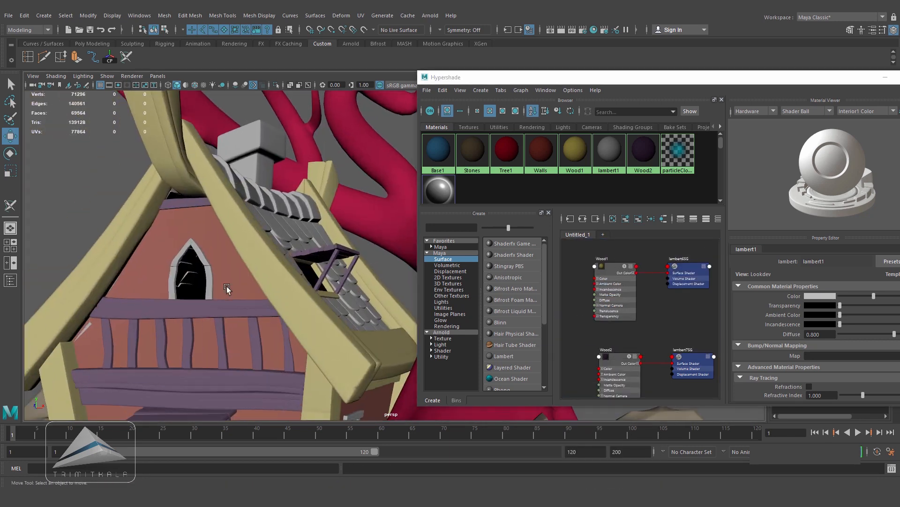
click(208, 279)
shift+click(172, 281)
right_drag(617, 361, 617, 323)
- Select the frame pieces of the small side-wall window near the tree and assign the Wood2 material
alt+middle_drag(621, 326, 615, 262)
alt+drag(291, 324, 237, 304)
alt+right_drag(237, 303, 266, 298)
click(217, 260)
shift+click(231, 280)
shift+click(197, 280)
right_drag(617, 309, 617, 265)
- Move the Hypershade window out of the way and hide the Tree, Stone, Base and layer2 display layers
alt+drag(316, 314, 319, 293)
drag(525, 77, 425, 368)
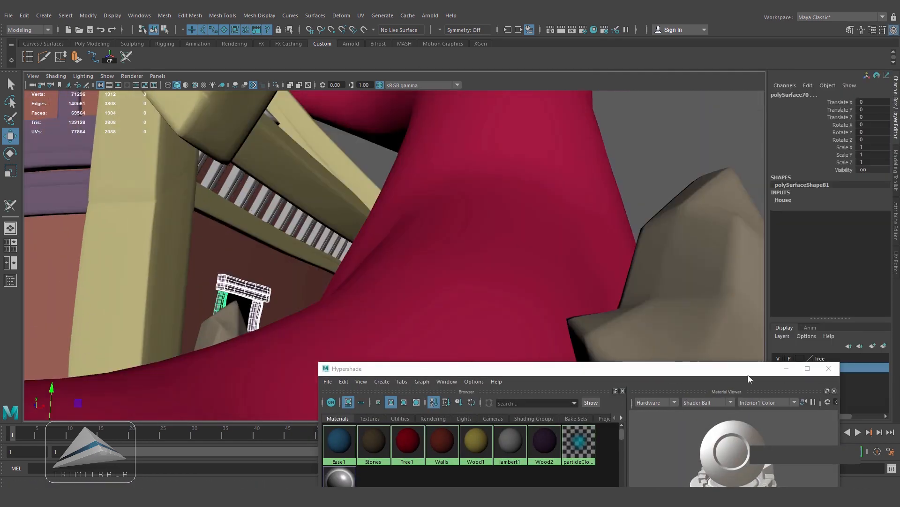
drag(750, 369, 626, 427)
click(778, 358)
click(778, 367)
click(778, 376)
click(778, 386)
- Select the whole row of short slats under the eave on the roof-window side and assign the Wood2 material
alt+drag(333, 327, 262, 335)
click(232, 250)
shift+click(260, 254)
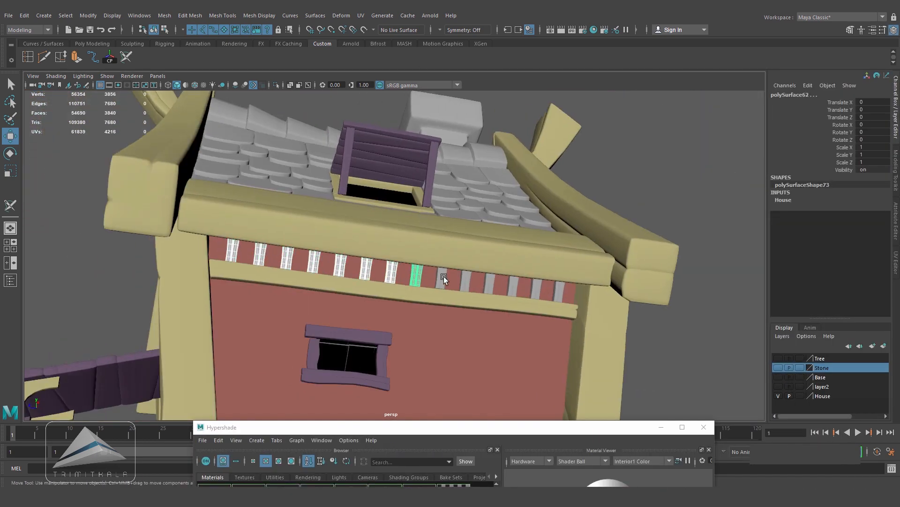
shift+click(558, 290)
drag(389, 426, 548, 105)
right_drag(547, 316, 547, 286)
- Select the row of short slats under the eave on the chimney side and assign the Wood2 material
drag(524, 105, 617, 325)
click(94, 282)
alt+drag(71, 263, 264, 257)
alt+right_drag(264, 256, 267, 257)
click(145, 234)
shift+click(165, 232)
shift+click(186, 228)
shift+click(208, 226)
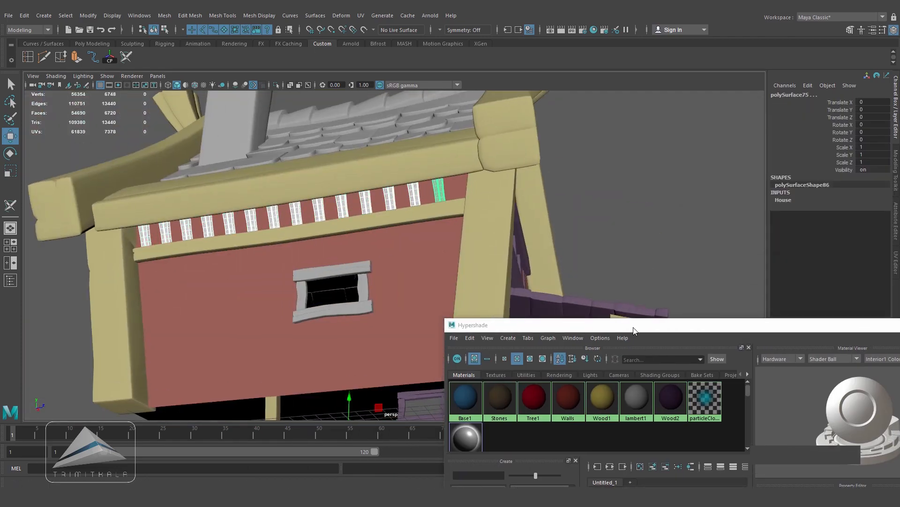
drag(631, 325, 625, 128)
right_drag(631, 339, 631, 310)
- Assign the Wood2 material to the frame pieces of the small window in the chimney-side wall
click(333, 268)
shift+click(332, 310)
shift+click(301, 294)
right_drag(638, 349, 639, 319)
- Assign the Wood1 material to the porch's plank floor
drag(611, 131, 656, 205)
alt+drag(422, 244, 230, 225)
click(319, 284)
drag(585, 216, 581, 115)
alt+middle_drag(683, 301, 685, 404)
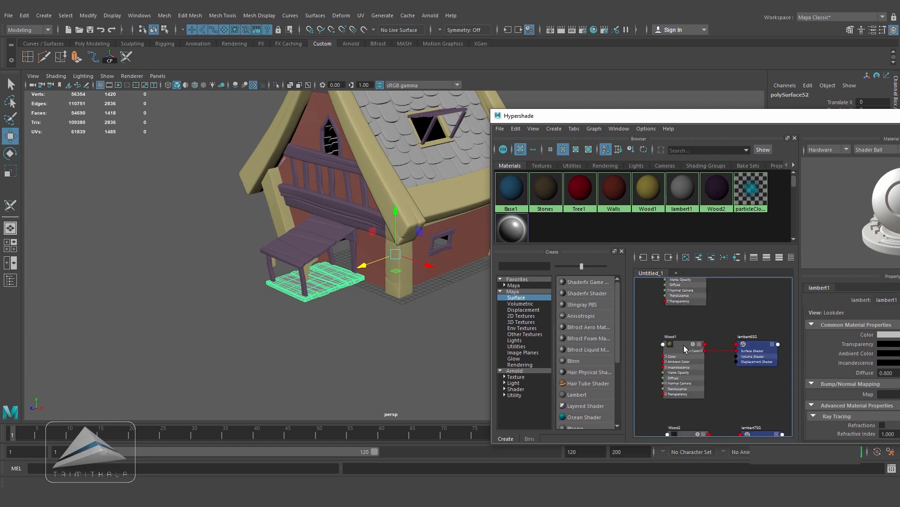
right_drag(685, 342, 685, 313)
click(445, 323)
- Select the chimney and assign the Walls material to it
alt+right_drag(441, 282, 399, 281)
alt+middle_drag(399, 234, 342, 333)
alt+drag(342, 334, 436, 254)
click(326, 164)
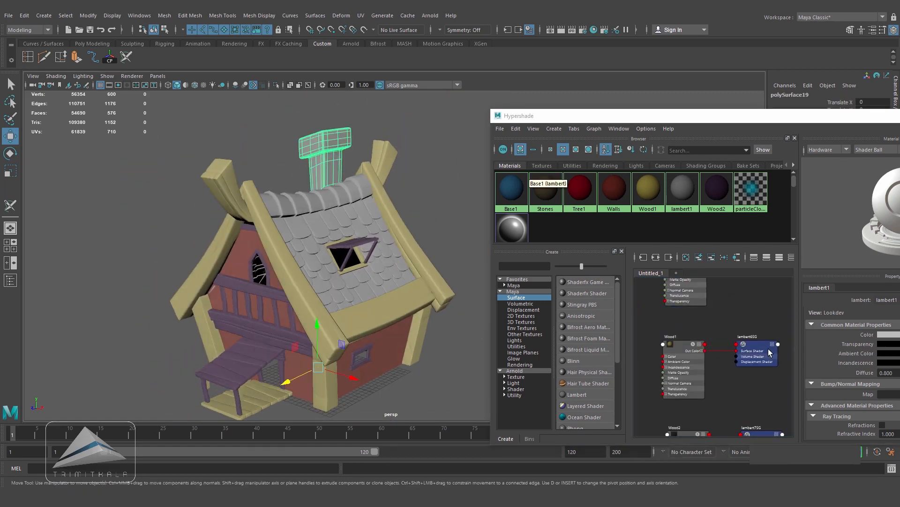
right_click(684, 341)
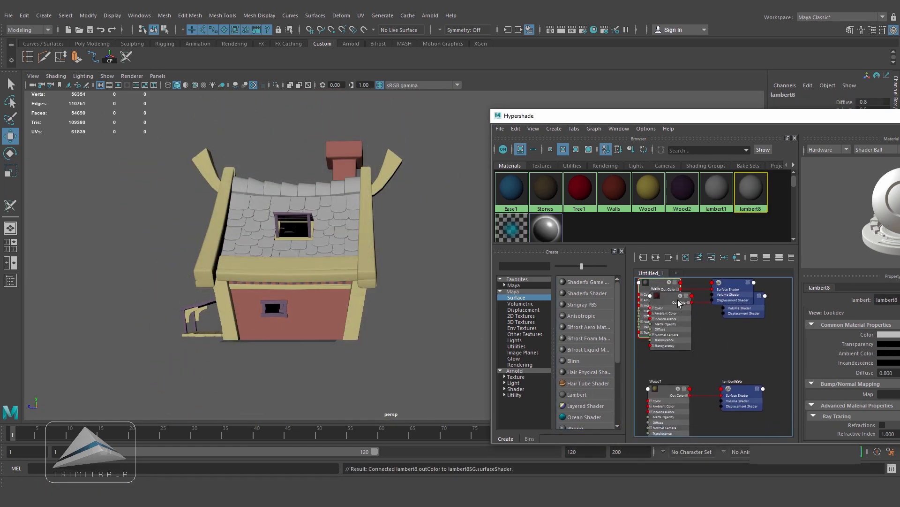
- Recreate the new Lambert material and move its material and shading group nodes clear of the other nodes in the graph
key(ctrl+z)
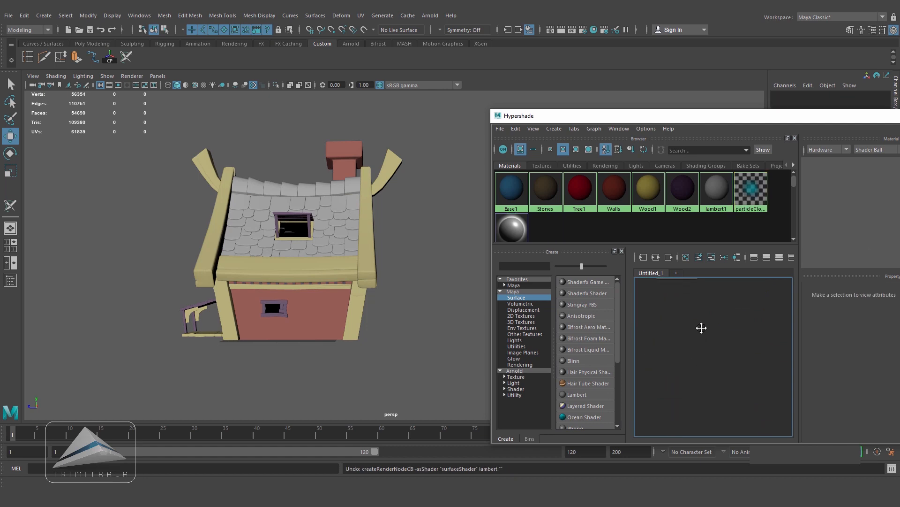
click(593, 397)
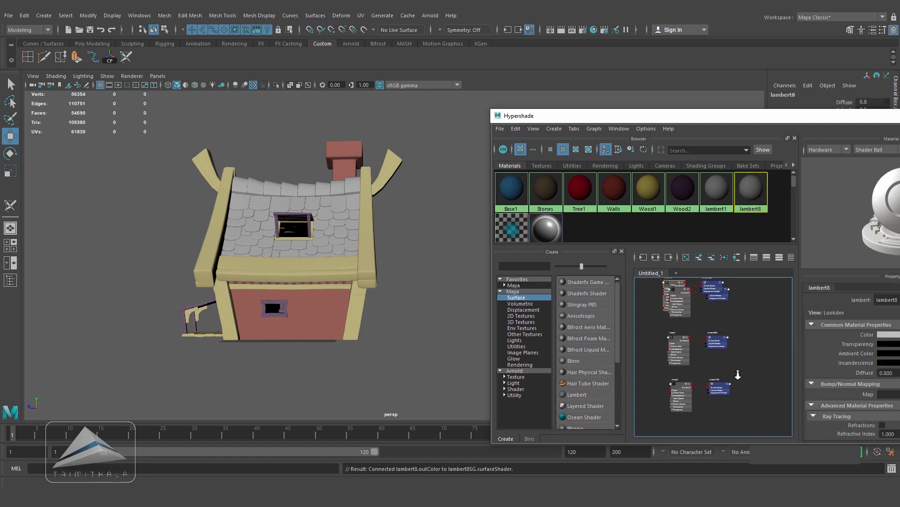
key(3)
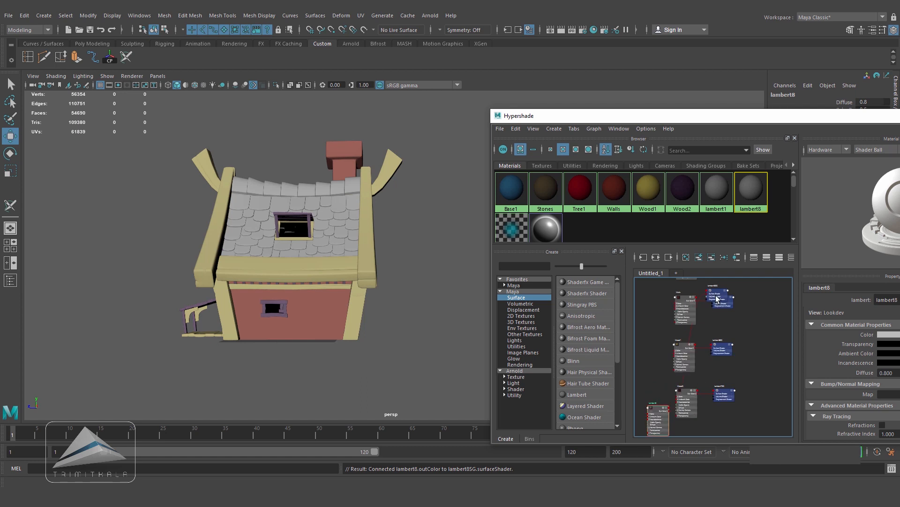
drag(716, 298, 733, 333)
alt+middle_drag(733, 377, 753, 292)
scroll(732, 346, up, 2)
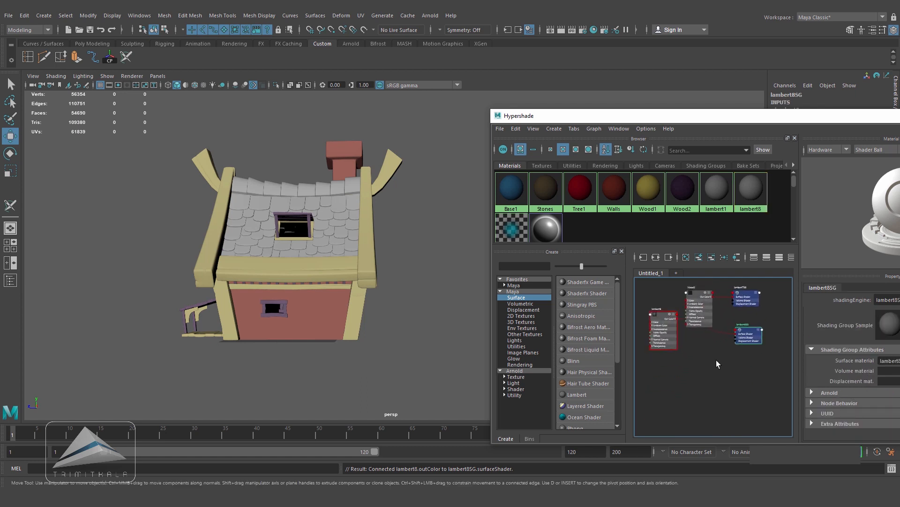
drag(680, 351, 689, 363)
drag(748, 332, 730, 368)
scroll(730, 368, up, 2)
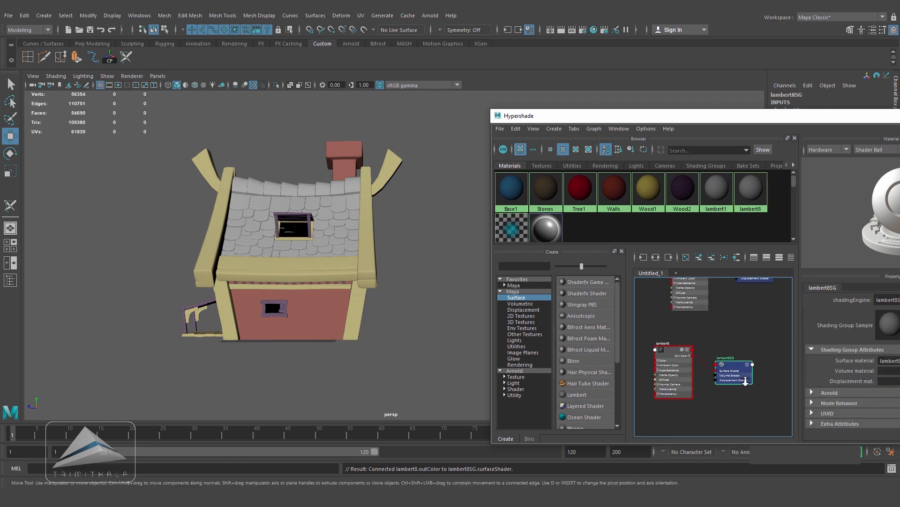
scroll(695, 382, up, 2)
alt+middle_drag(698, 376, 706, 362)
- Rename the new Lambert material as Tiles
click(668, 328)
drag(777, 119, 627, 111)
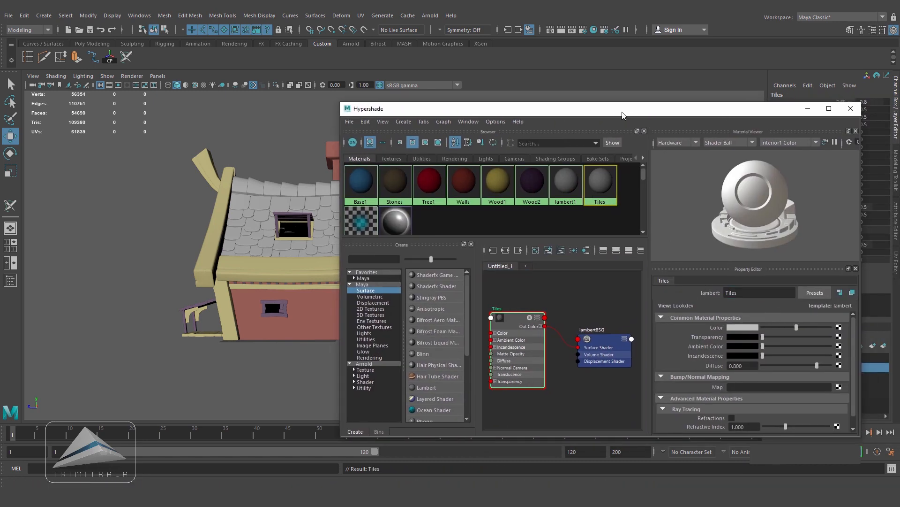
drag(615, 112, 715, 106)
- Select the roof tiles on both slopes together with the ridge tiles and assign the Tiles material to them
drag(245, 207, 330, 253)
alt+drag(274, 298, 249, 235)
ctrl+click(300, 319)
ctrl+click(355, 277)
ctrl+click(249, 234)
alt+drag(357, 253, 243, 286)
ctrl+click(312, 172)
ctrl+click(336, 190)
ctrl+click(328, 208)
alt+drag(358, 180, 284, 242)
ctrl+click(330, 233)
ctrl+click(274, 257)
alt+middle_drag(284, 242, 101, 253)
right_drag(617, 314, 612, 288)
- Set the Tiles material's color to light green and save the scene
click(609, 315)
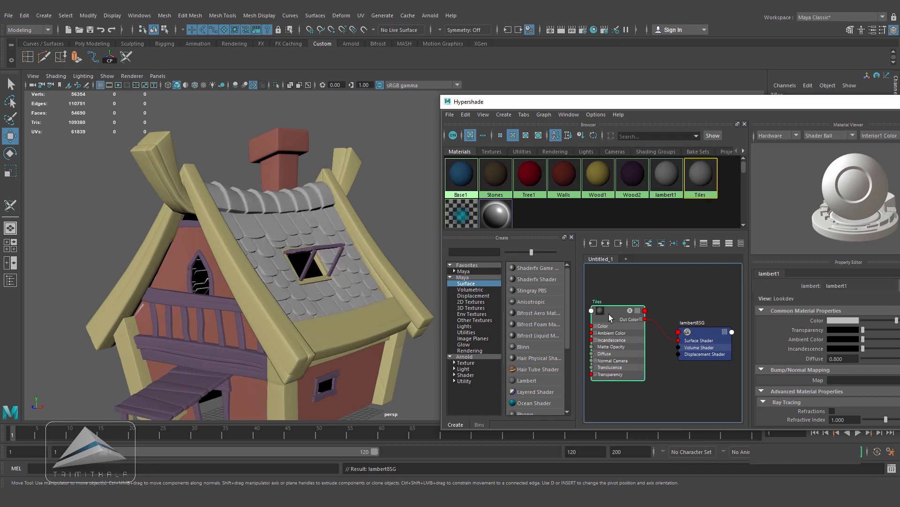
click(844, 321)
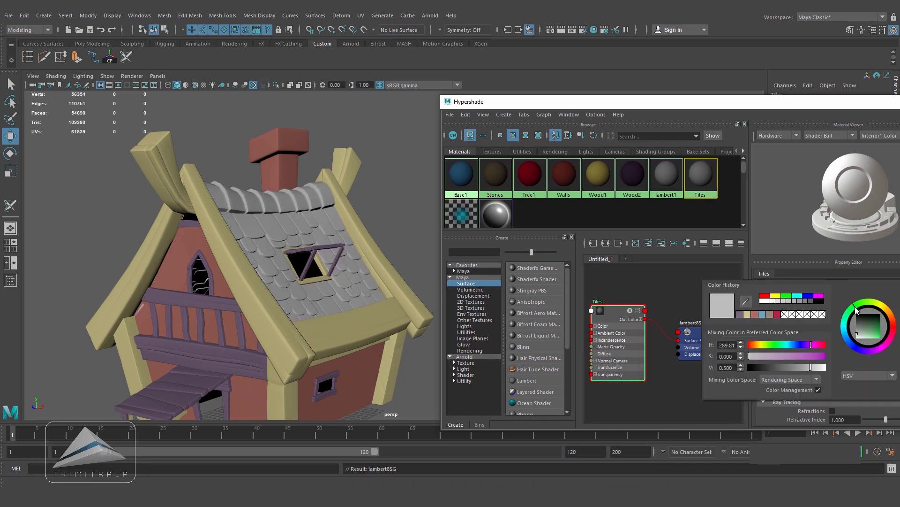
click(872, 335)
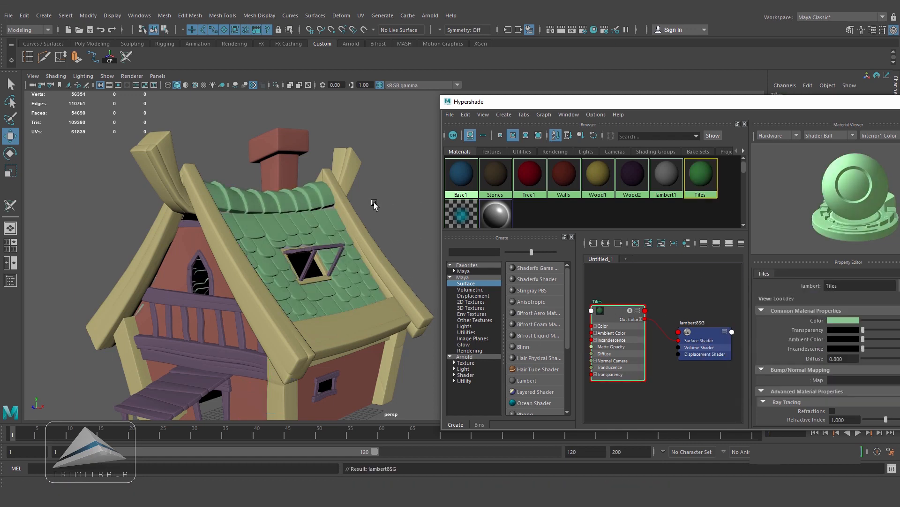
click(373, 205)
scroll(336, 308, down, 4)
alt+drag(337, 308, 323, 296)
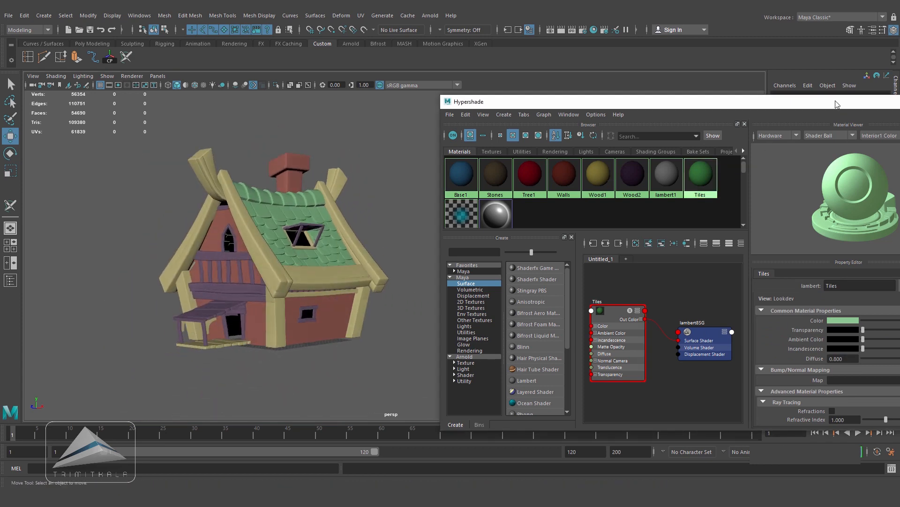
drag(837, 104, 825, 118)
key(ctrl+s)
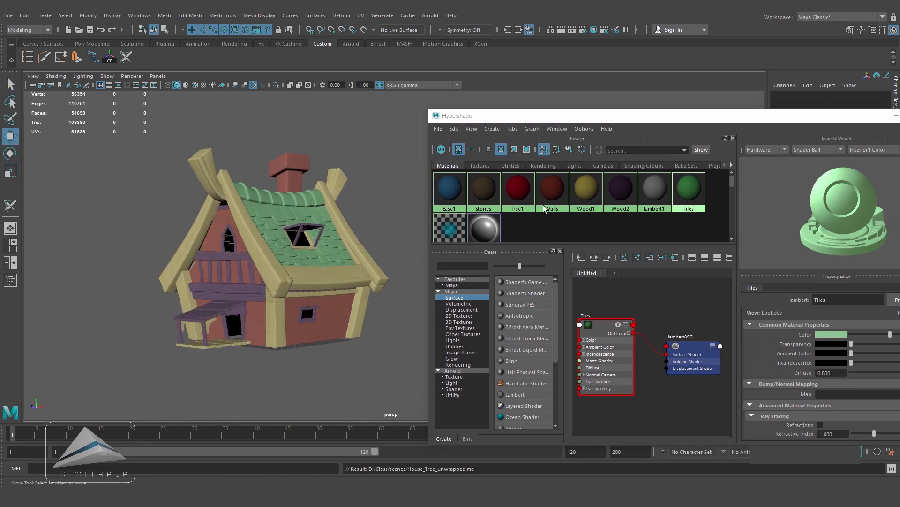
- Put the Hypershade away and show the Tree, Stone and Base layers together with the house
drag(751, 117, 497, 160)
click(686, 158)
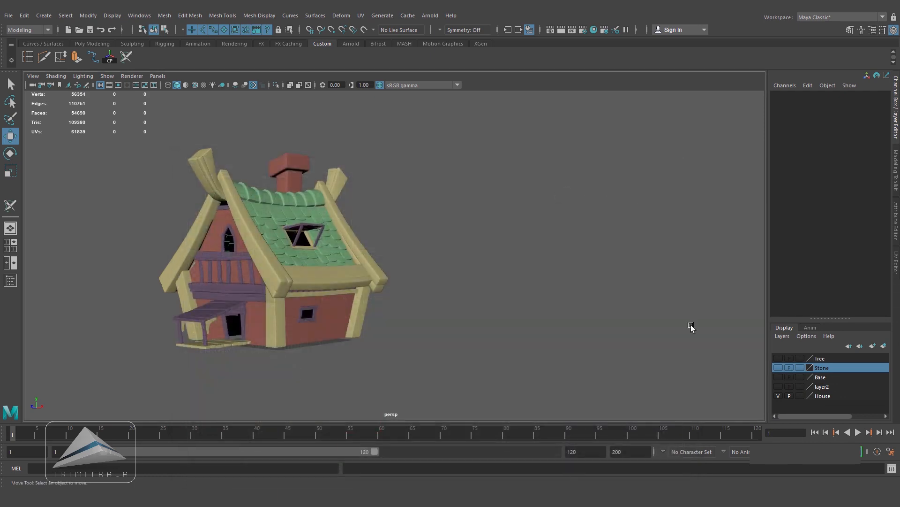
click(778, 359)
click(778, 377)
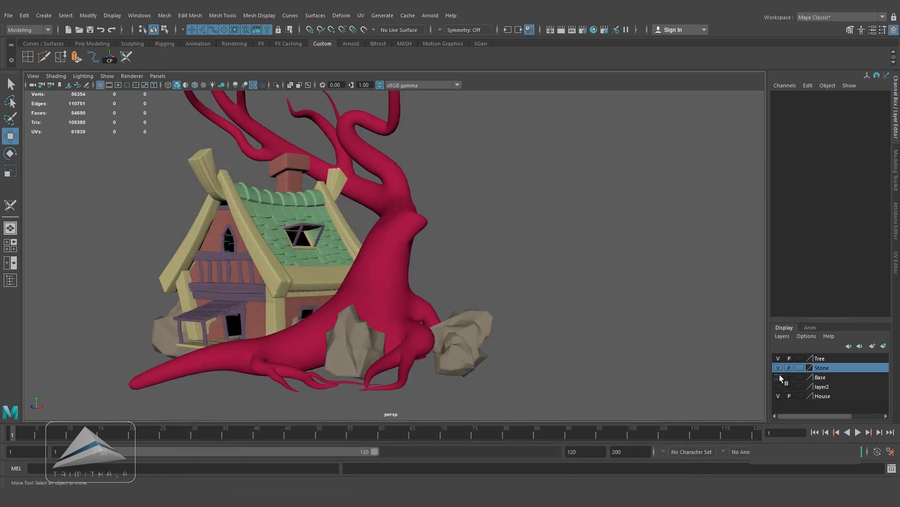
click(778, 386)
scroll(568, 296, down, 8)
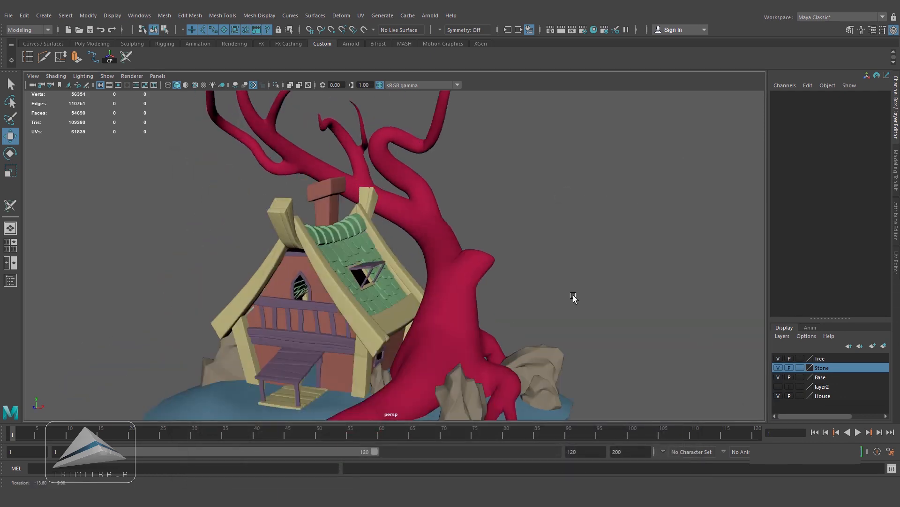
alt+drag(507, 270, 485, 271)
alt+right_drag(485, 271, 527, 269)
mouse_move(527, 269)
alt+mouse_down()
mouse_move(509, 272)
mouse_move(529, 274)
alt+mouse_up()
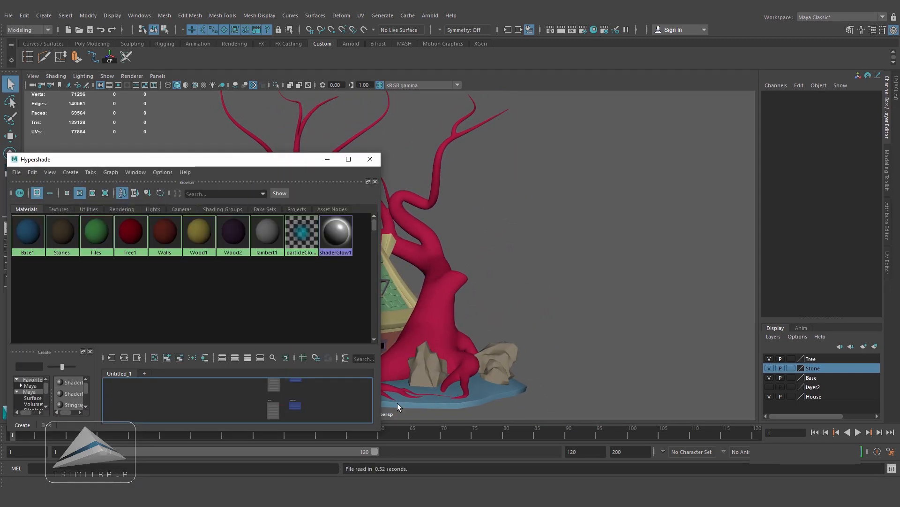
- Shrink the Hypershade window beside the model and open the UV Editor together with its UV Toolkit
drag(382, 431, 205, 421)
click(361, 16)
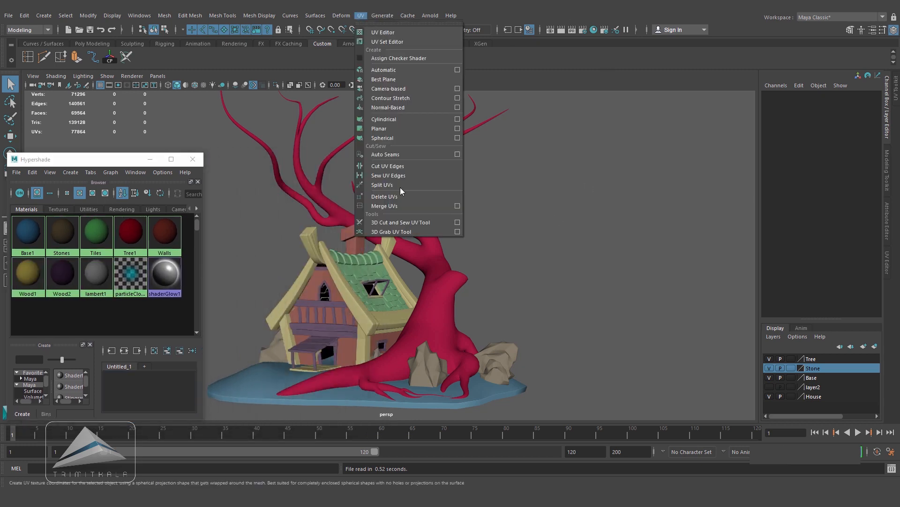
click(392, 33)
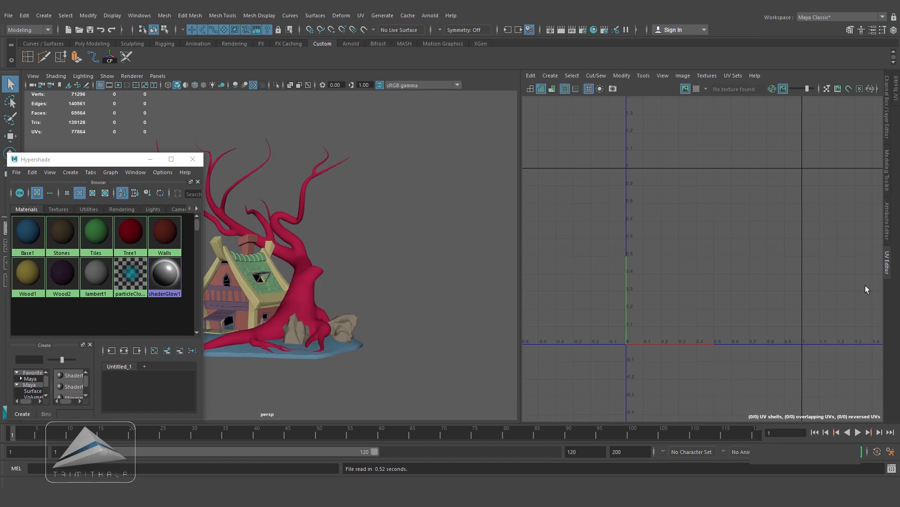
click(643, 76)
click(670, 93)
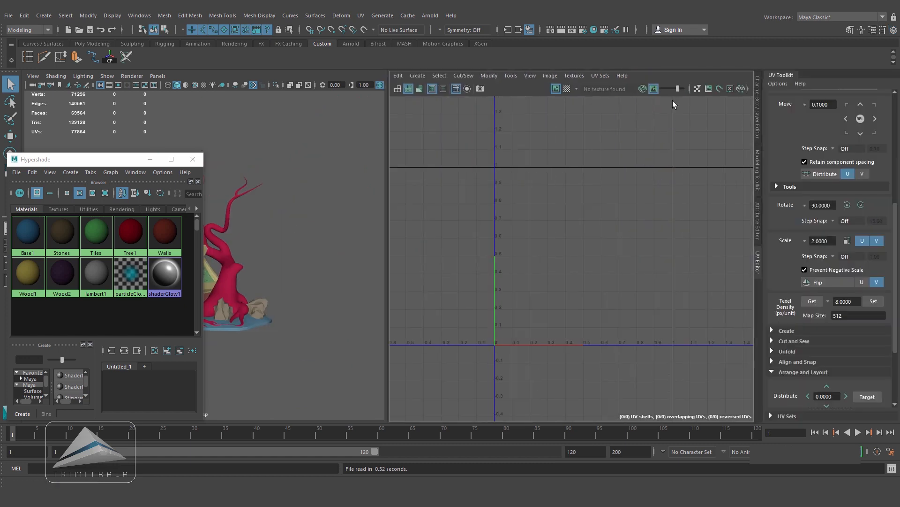
drag(389, 255, 399, 255)
scroll(279, 272, up, 5)
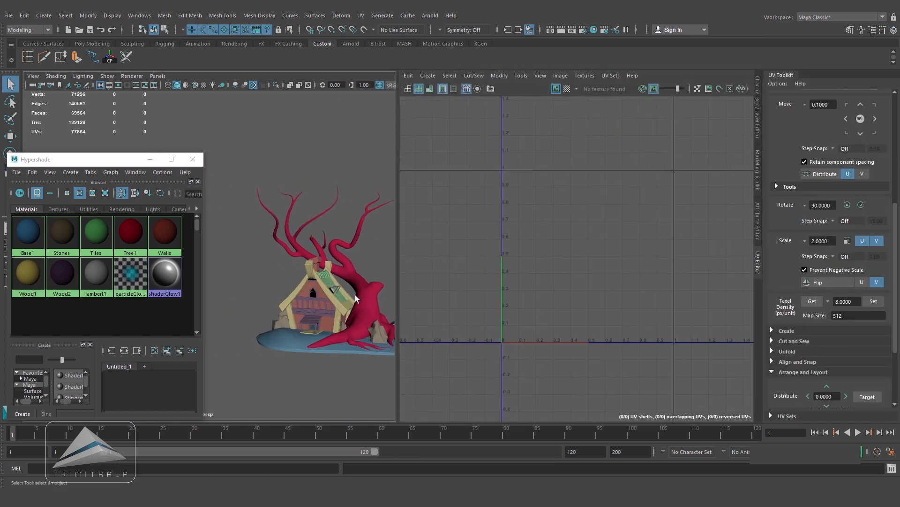
alt+middle_drag(279, 272, 275, 269)
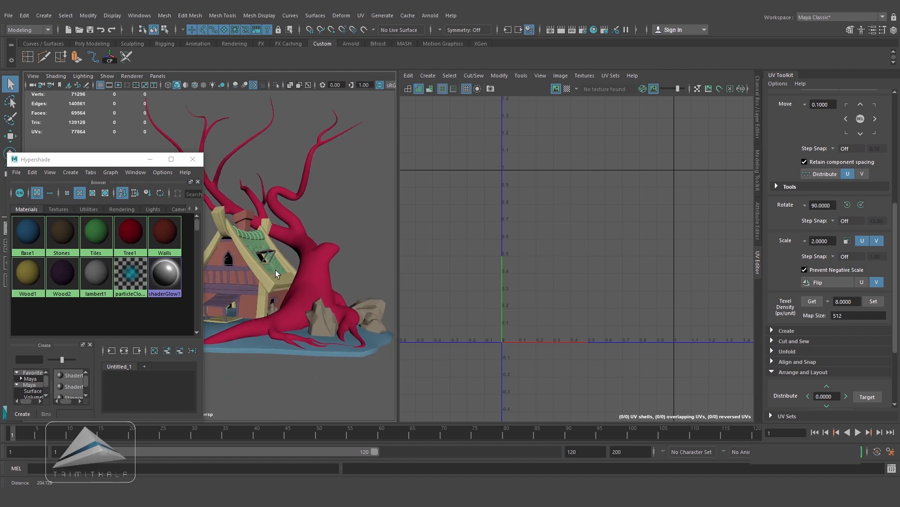
- Examine the UV shells of the base, selected through its Base1 material, and those of the tree
right_click(33, 234)
click(141, 234)
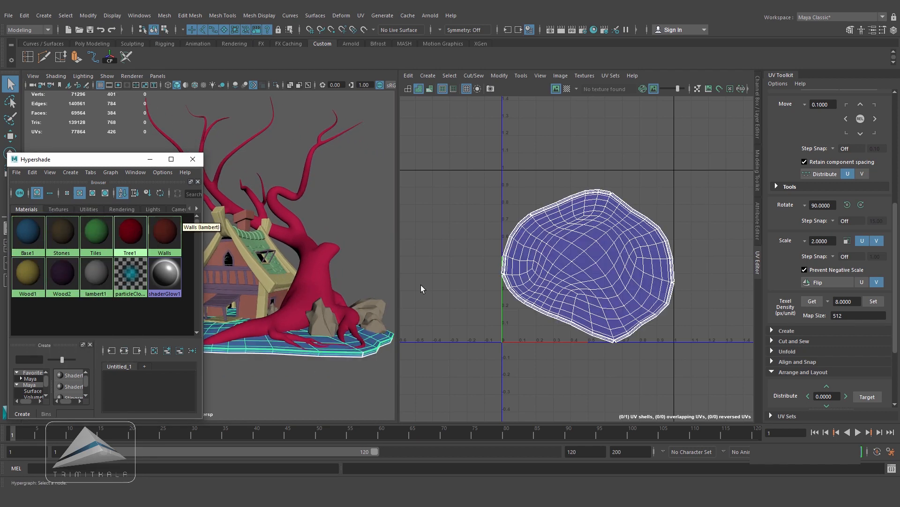
scroll(851, 330, down, 2)
click(804, 386)
alt+drag(351, 339, 337, 334)
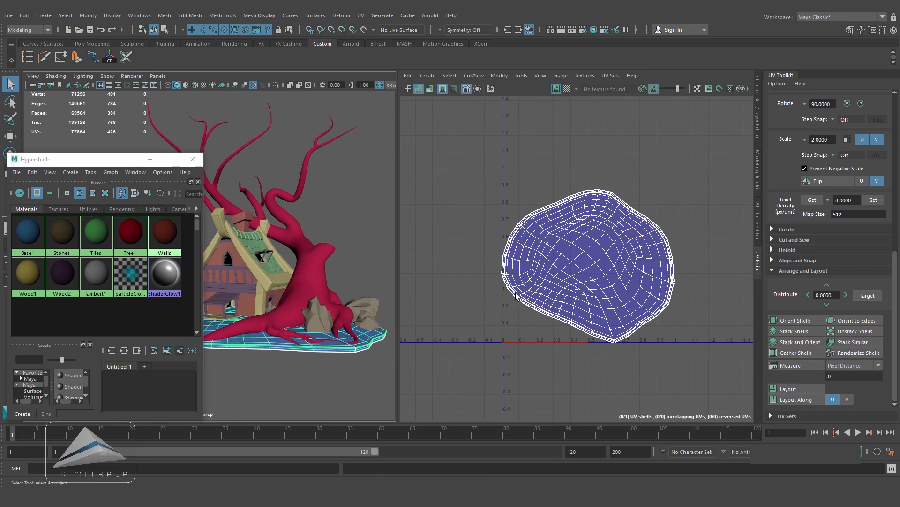
alt+right_drag(337, 334, 306, 277)
key(r)
click(305, 269)
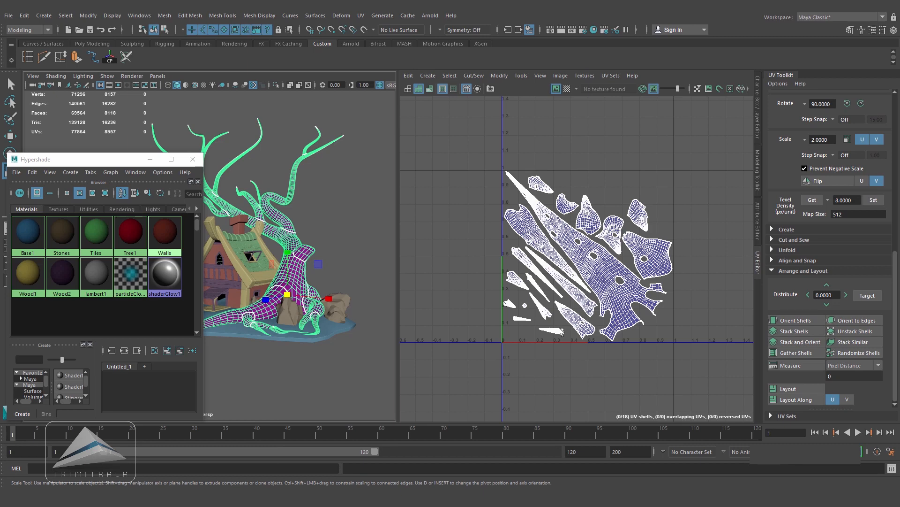
alt+middle_drag(287, 324, 291, 324)
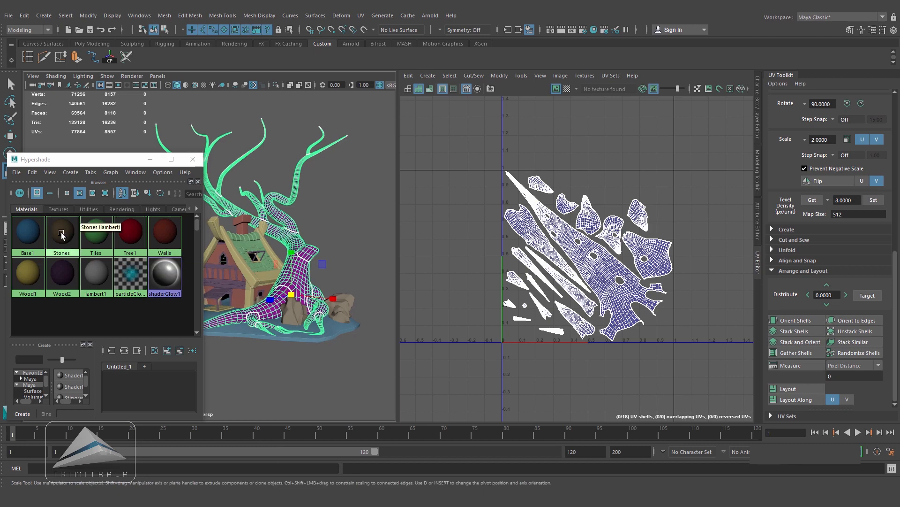
- Select all objects using the Tiles material and lay out all their UVs inside the 0-1 UV tile
click(96, 232)
right_click(99, 233)
right_drag(146, 229, 145, 229)
right_click(639, 230)
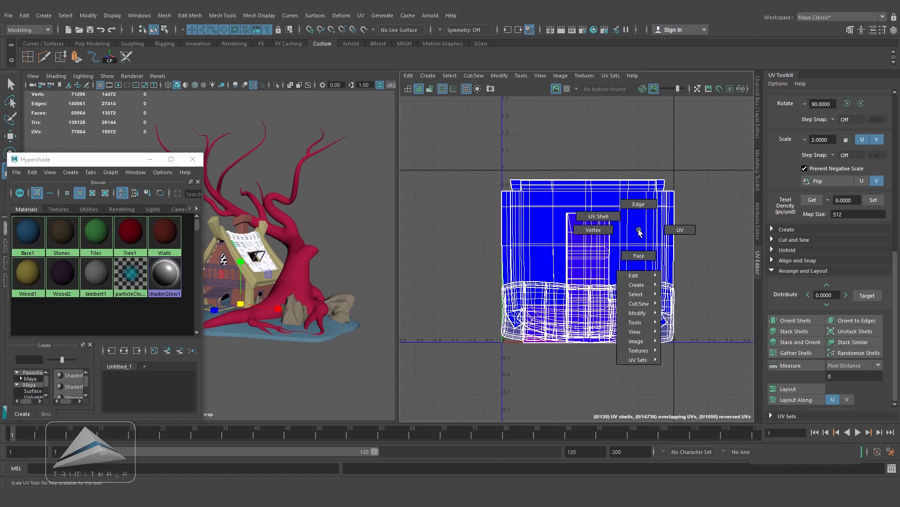
click(680, 230)
drag(465, 158, 736, 418)
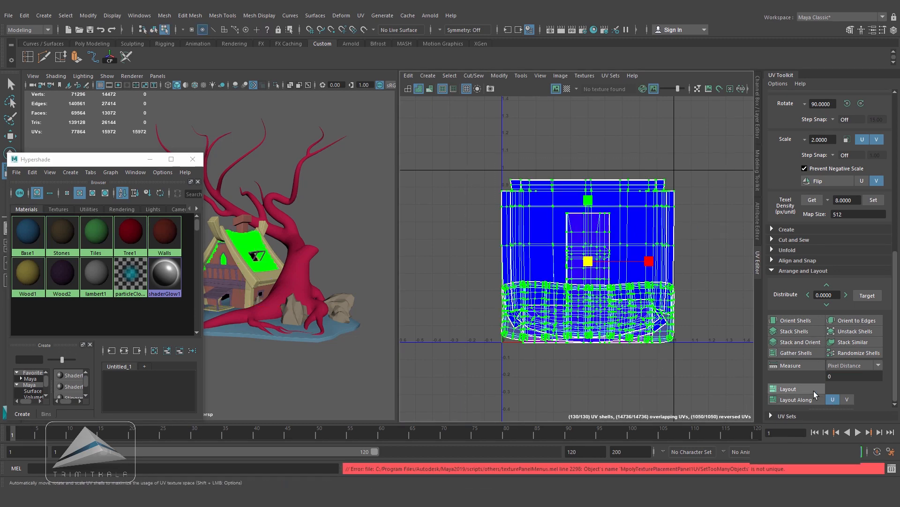
click(815, 394)
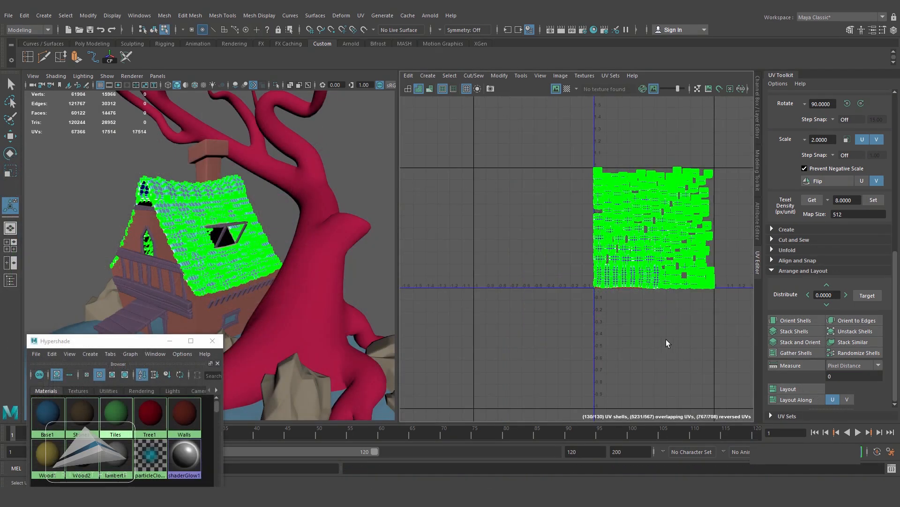
click(661, 315)
scroll(643, 325, up, 2)
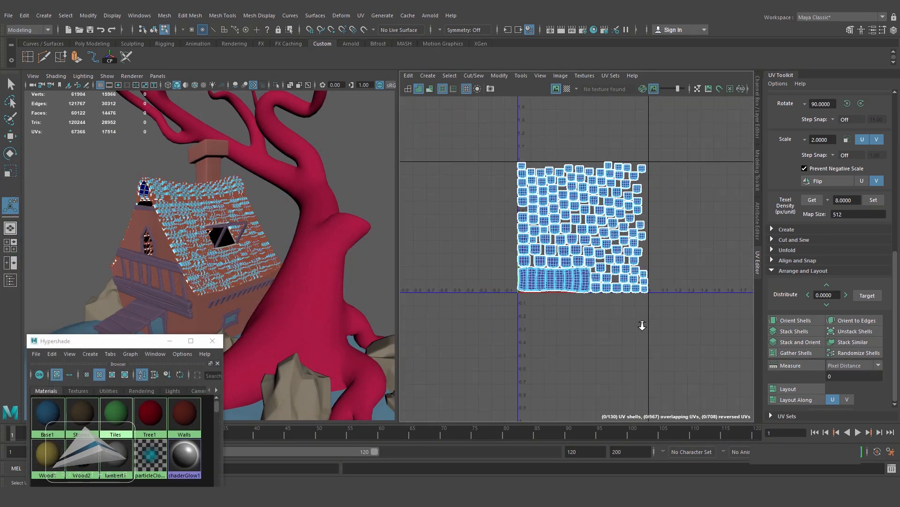
scroll(590, 313, up, 1)
- Return to object selection, clear the roof tile selection and select all objects using the Wood1 material
key(q)
right_drag(185, 196, 253, 180)
click(343, 178)
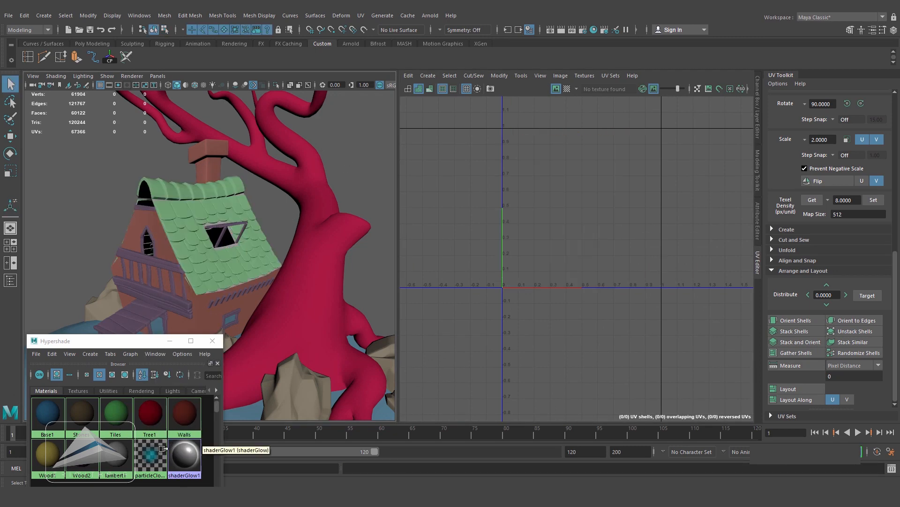
right_drag(55, 461, 62, 454)
right_drag(136, 379, 137, 379)
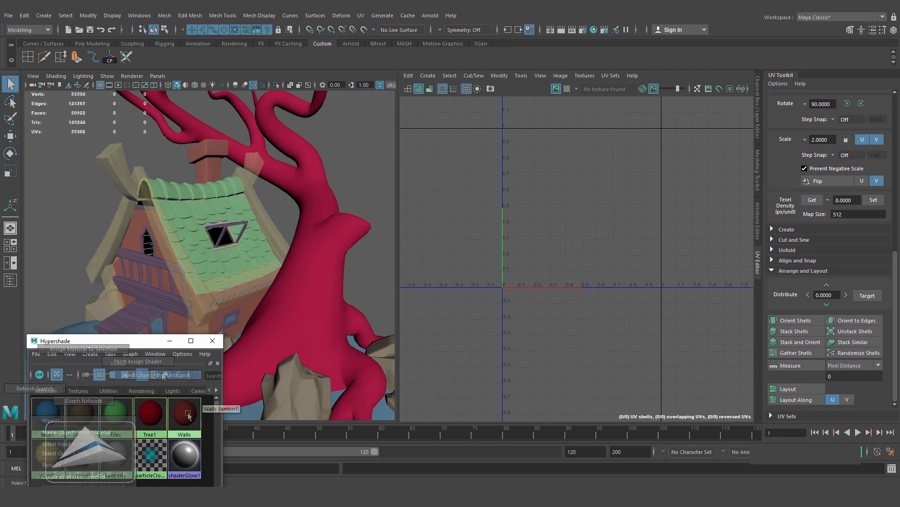
- Lay out the UVs of all objects using the Walls material and set their texel density to 8 at map size 512
right_drag(187, 412, 190, 411)
right_drag(243, 374, 243, 374)
right_drag(593, 234, 632, 236)
drag(757, 417, 758, 416)
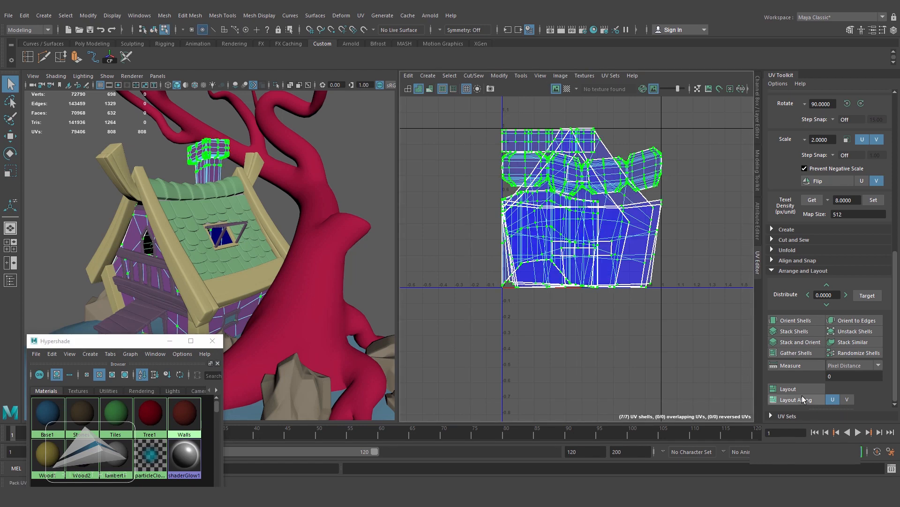
scroll(624, 286, up, 1)
alt+middle_drag(624, 286, 628, 339)
click(873, 200)
scroll(718, 286, up, 1)
alt+middle_drag(719, 286, 716, 302)
- Move the two side-wall shells and the chimney shells out of the 0-1 UV tile to free space
key(w)
drag(500, 175, 527, 89)
drag(572, 191, 579, 70)
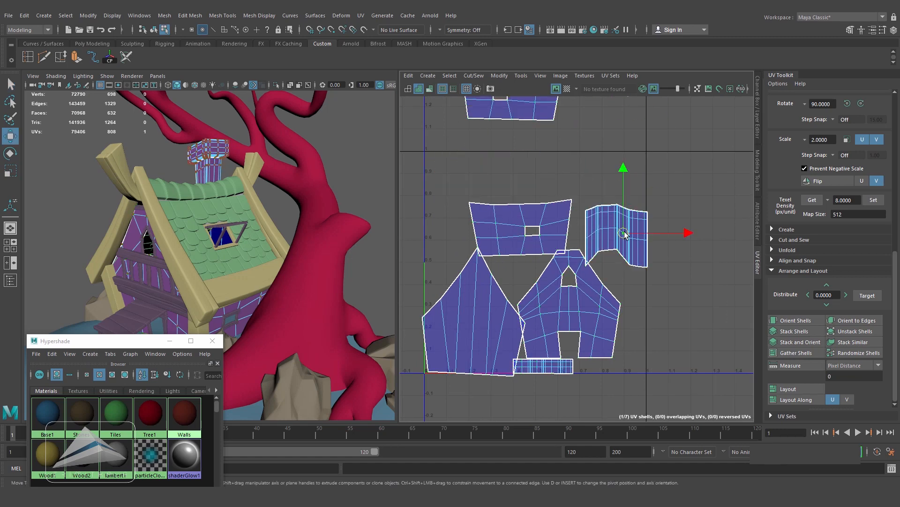
drag(625, 235, 717, 236)
drag(521, 228, 649, 105)
drag(554, 371, 692, 403)
- Position the two gable wall shells side by side along the lower edge of the UV tile
drag(568, 314, 632, 319)
drag(474, 314, 477, 308)
drag(631, 310, 584, 316)
drag(505, 319, 507, 319)
scroll(539, 318, down, 2)
alt+middle_drag(539, 318, 551, 369)
scroll(551, 369, up, 1)
- Bring the two side-wall shells back to the UV tile and rotate them 90 degrees so they stand upright above the gables
drag(528, 186, 502, 262)
drag(632, 216, 597, 275)
scroll(597, 275, up, 1)
alt+middle_drag(597, 276, 610, 294)
click(860, 104)
drag(517, 217, 493, 242)
- Fine-tune the spacing of the gable shells and place the second side-wall shell beside the first
drag(681, 341, 686, 341)
click(537, 355)
drag(576, 331, 583, 332)
alt+middle_drag(586, 237, 602, 248)
scroll(602, 249, up, 1)
drag(635, 234, 576, 251)
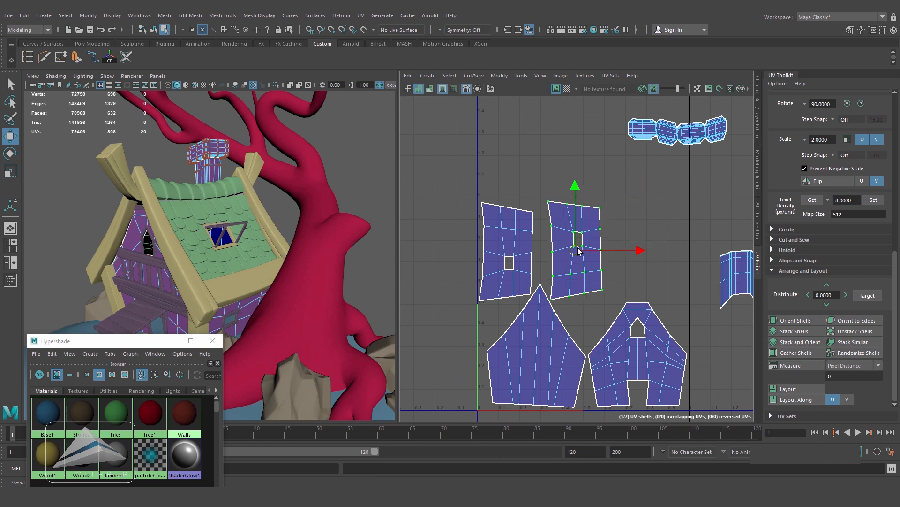
- Rotate the four-segment chimney cap shell upright and place it inside the right edge of the UV tile
alt+middle_drag(656, 244, 574, 244)
scroll(587, 248, down, 1)
click(594, 134)
key(g)
drag(595, 134, 591, 255)
scroll(621, 277, down, 1)
scroll(612, 296, up, 1)
- Rotate the chimney shaft's shell and fit it between the side wall and the cap, and move the narrow strip shell between the gable peaks
click(681, 278)
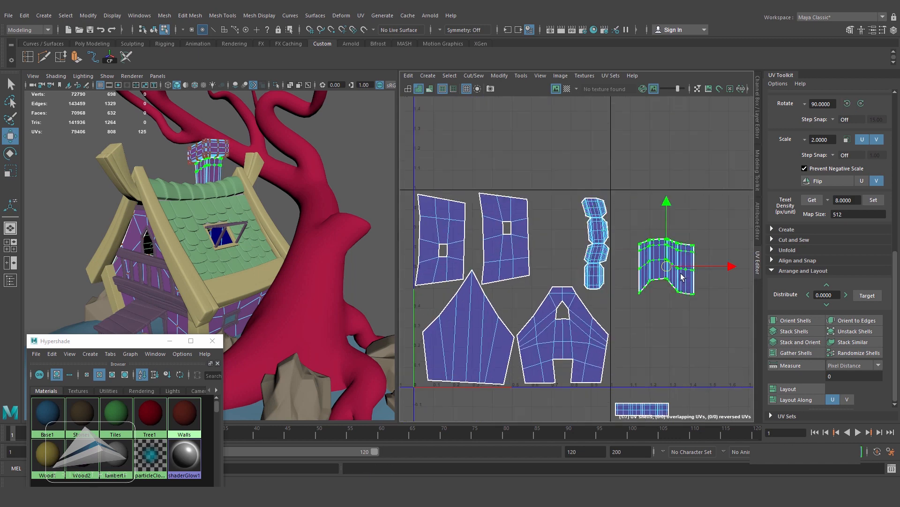
drag(666, 266, 556, 240)
scroll(558, 257, up, 5)
drag(605, 203, 608, 203)
drag(547, 141, 547, 156)
drag(606, 219, 610, 219)
alt+right_drag(665, 263, 441, 274)
alt+middle_drag(577, 282, 572, 232)
click(706, 368)
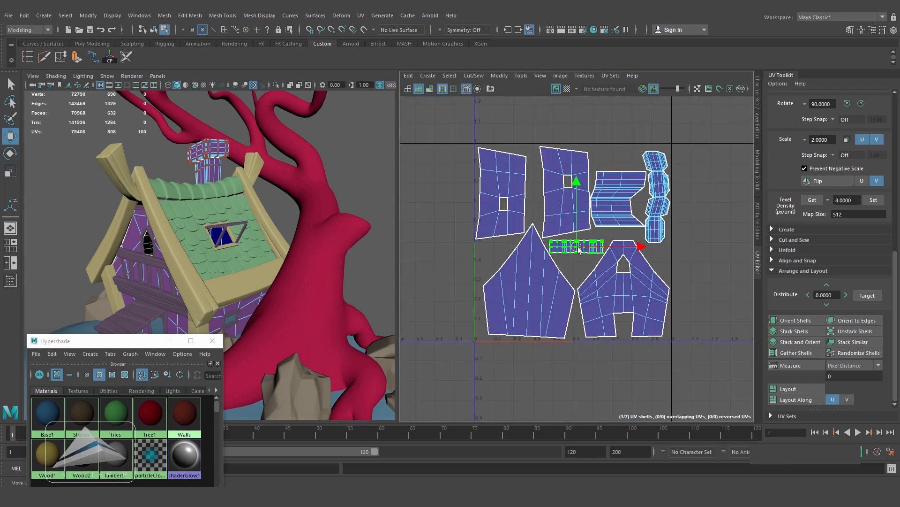
- Nudge the narrow strip shell between the gable peaks, clear the selection and save the scene
alt+right_drag(574, 243, 657, 331)
drag(584, 260, 585, 257)
alt+right_drag(576, 320, 613, 150)
click(673, 333)
alt+right_drag(605, 303, 563, 282)
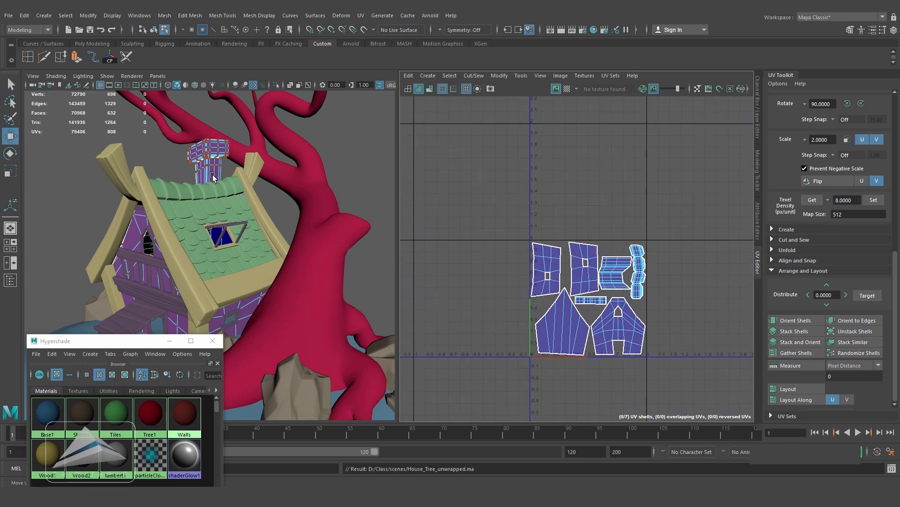
- Return to object mode, select every object using the Wood1 material and select all of their UVs
right_drag(213, 174, 263, 145)
click(334, 135)
alt+right_drag(333, 135, 241, 252)
alt+middle_drag(241, 252, 263, 222)
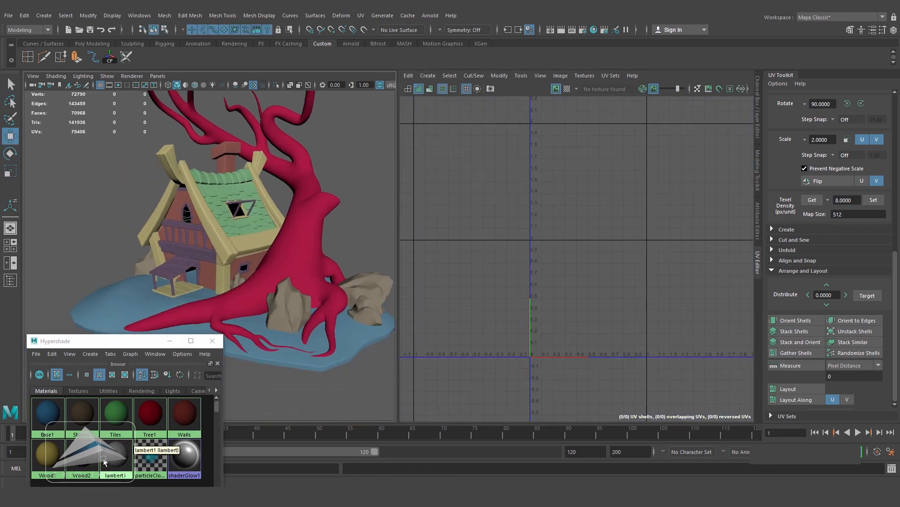
right_click(47, 453)
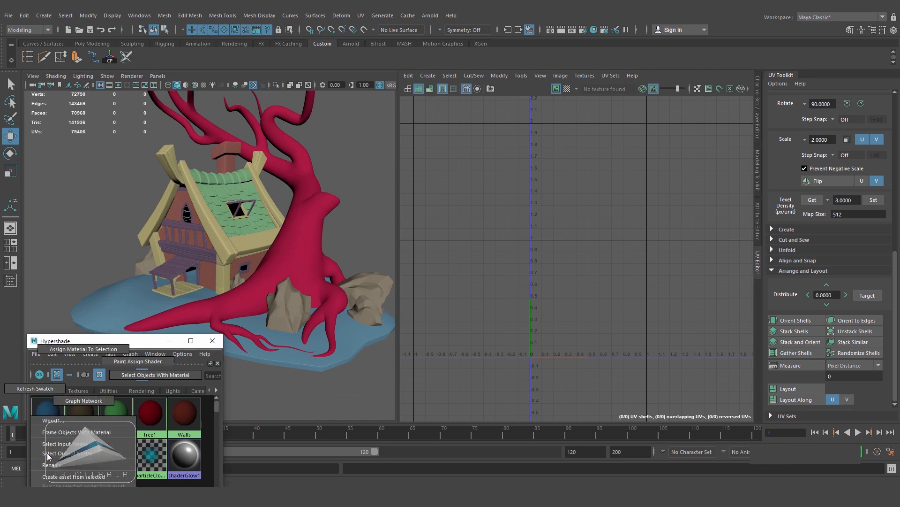
click(140, 374)
right_drag(581, 301, 622, 298)
drag(477, 217, 699, 441)
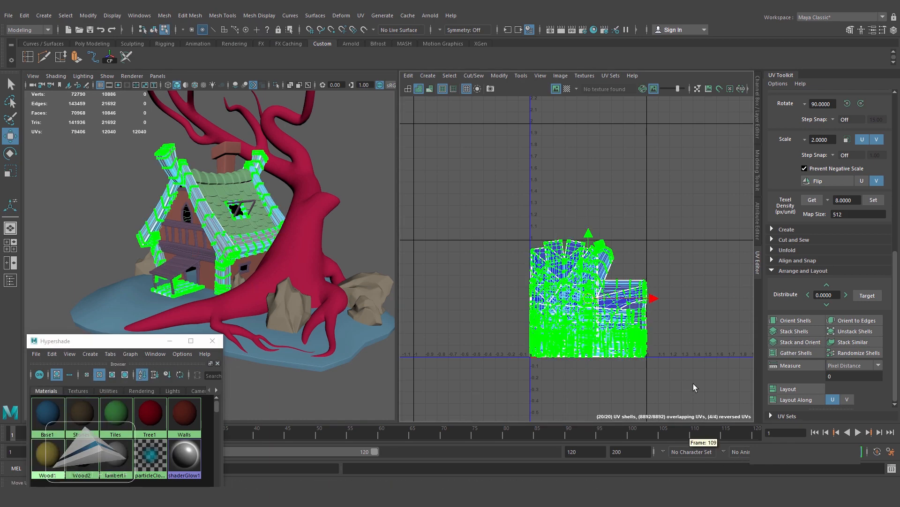
- Lay out the Wood1 shells without overlaps and set their texel density to 6.5
click(798, 389)
scroll(666, 315, up, 3)
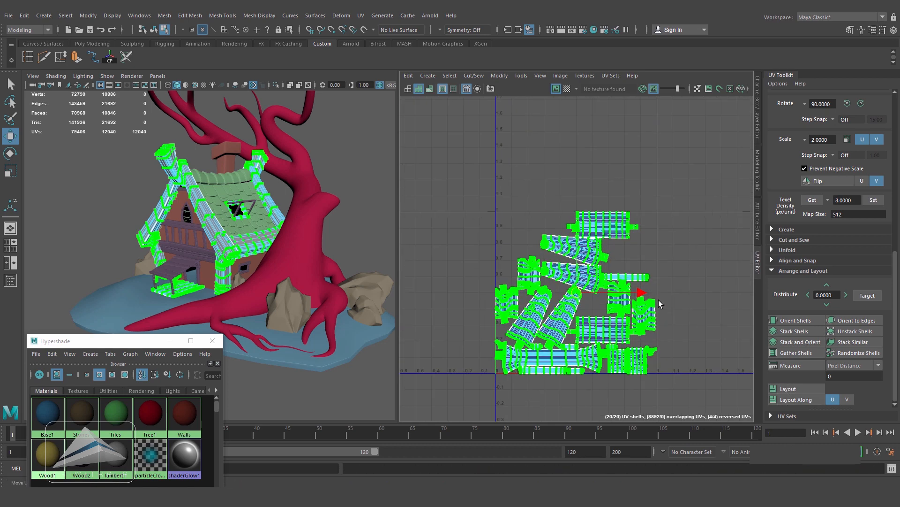
scroll(651, 326, up, 2)
click(875, 200)
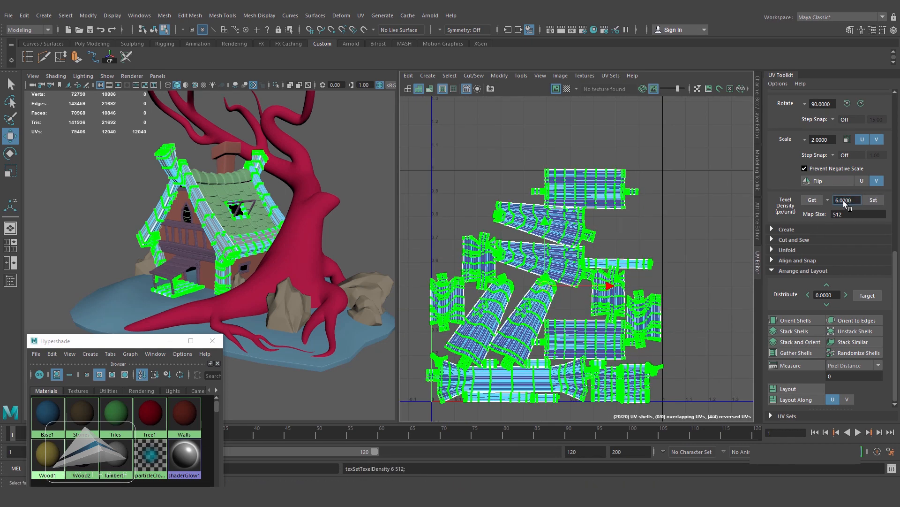
text(5)
click(873, 200)
click(726, 329)
- Switch to UV shell selection and spread the large Wood1 shells around the outside of the UV tile
alt+middle_drag(713, 300, 722, 268)
right_drag(609, 163, 569, 149)
drag(594, 157, 611, 91)
drag(554, 192, 478, 85)
drag(486, 227, 411, 170)
drag(458, 270, 394, 254)
drag(610, 233, 712, 180)
scroll(713, 180, down, 2)
drag(608, 214, 448, 319)
drag(556, 281, 476, 404)
drag(596, 253, 564, 416)
click(636, 271)
drag(636, 271, 624, 413)
click(688, 250)
drag(689, 251, 734, 211)
drag(662, 231, 724, 157)
- Place the long shell with flared ends along the upper edge of the UV tile, starting at its left border
click(595, 297)
drag(594, 296, 606, 160)
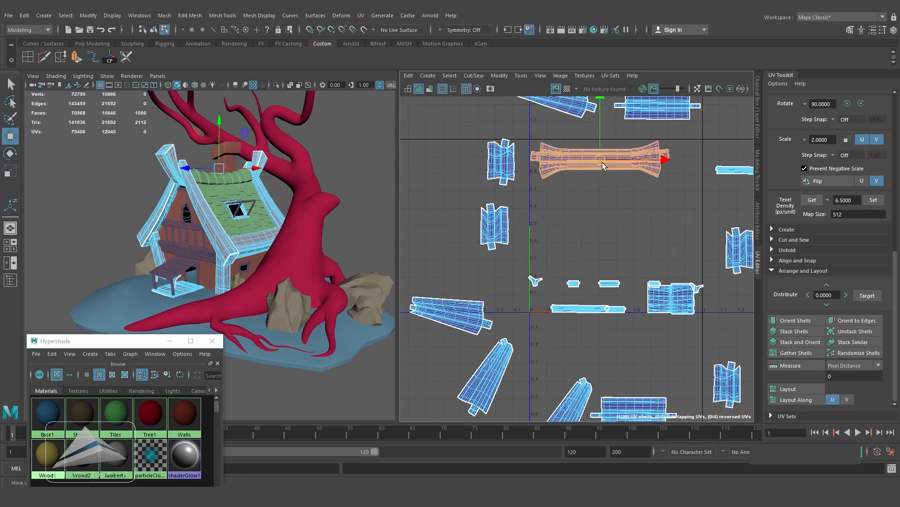
scroll(608, 141, up, 3)
alt+middle_drag(607, 141, 629, 181)
drag(611, 164, 574, 180)
key(e)
key(w)
drag(611, 162, 611, 161)
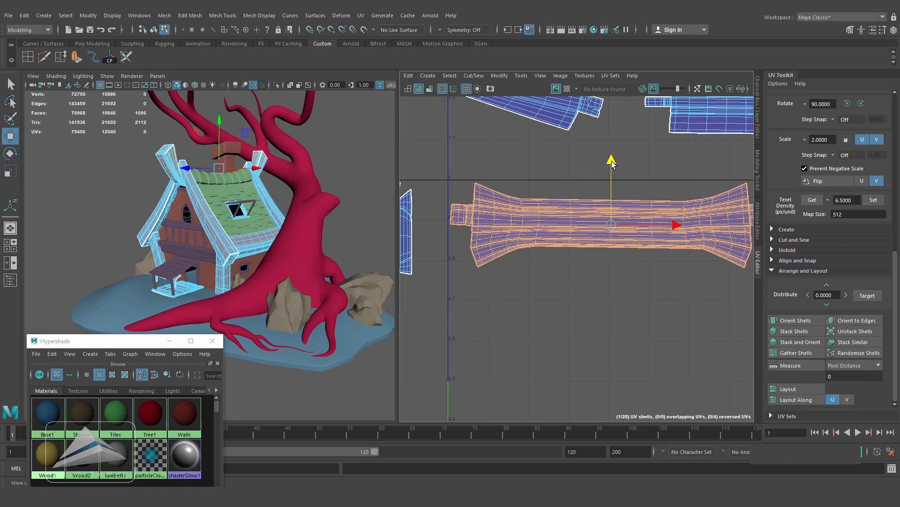
- Place a wide rectangular shell with end tabs directly beneath the long flared shell
scroll(610, 164, down, 4)
alt+middle_drag(608, 251, 540, 268)
click(600, 155)
drag(601, 155, 541, 239)
- Rotate the first tapered shell 90 degrees and fit it upright along the left edge of the UV tile
scroll(496, 122, up, 2)
click(499, 150)
drag(499, 152, 543, 306)
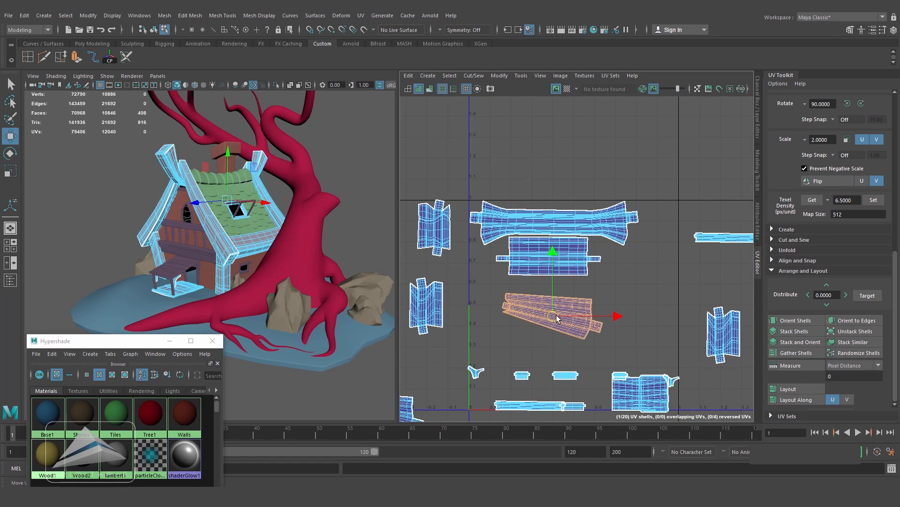
scroll(543, 305, up, 3)
click(861, 103)
key(e)
drag(613, 292, 612, 284)
key(w)
drag(544, 302, 461, 307)
key(e)
drag(515, 281, 514, 276)
key(w)
drag(466, 308, 467, 295)
click(552, 334)
- Bring a second tapered shell below the rectangular shell and rotate it so its upper edge runs level
scroll(552, 334, down, 3)
click(453, 361)
drag(454, 361, 591, 196)
scroll(586, 195, up, 3)
alt+middle_drag(605, 237, 605, 275)
key(e)
drag(642, 246, 640, 234)
key(w)
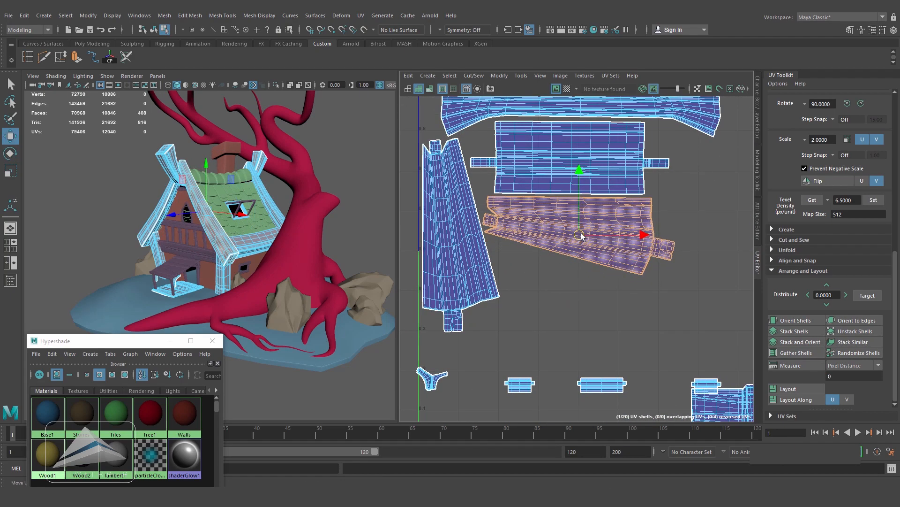
- Bring the third tapered shell beneath the second one and rotate it to follow the slanted edge above
alt+middle_drag(647, 413, 591, 299)
scroll(591, 295, down, 4)
click(512, 393)
drag(513, 393, 557, 211)
scroll(581, 223, up, 3)
alt+middle_drag(586, 188, 598, 246)
key(e)
drag(609, 237, 599, 220)
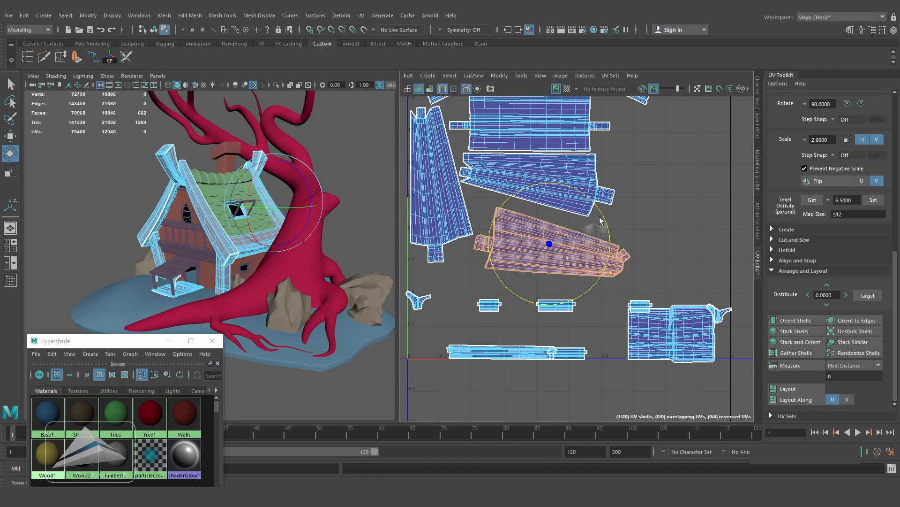
- Move the thin strip and small shells from the lower part of the UV tile to below it
click(565, 277)
scroll(566, 263, down, 3)
drag(469, 251, 582, 277)
drag(518, 267, 528, 353)
drag(511, 288, 562, 327)
- Bring the fourth tapered shell into the UV tile below the third one
click(430, 371)
drag(430, 371, 525, 320)
scroll(538, 298, up, 2)
key(e)
key(w)
scroll(539, 251, down, 3)
alt+middle_drag(523, 284, 531, 319)
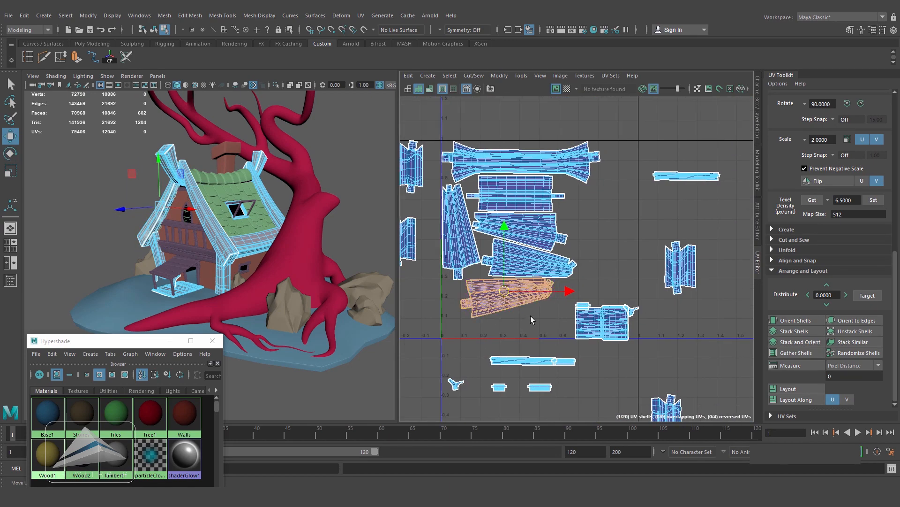
- Turn the fourth tapered shell around so its wide end faces right and fit it near the tile's left edge
key(e)
drag(565, 290, 517, 281)
alt+right_drag(517, 282, 635, 295)
key(e)
drag(481, 243, 479, 243)
key(w)
drag(481, 239, 481, 238)
- Move the double rectangular shell out of the UV tile and place a grooved shell, rotated 90 degrees, in the tile's lower left corner
scroll(556, 244, down, 3)
click(604, 286)
drag(604, 287, 733, 307)
alt+middle_drag(489, 305, 483, 235)
click(657, 312)
key(g)
drag(659, 316, 471, 223)
alt+middle_drag(477, 231, 587, 308)
scroll(587, 307, up, 3)
scroll(586, 308, down, 1)
- Fine-tune the positions of the upright tapered shell and the lowest tapered shell to tighten the packing
alt+middle_drag(586, 206, 553, 412)
click(633, 230)
click(636, 301)
shift+click(638, 348)
alt+middle_drag(531, 339, 543, 321)
click(519, 223)
drag(535, 225, 535, 223)
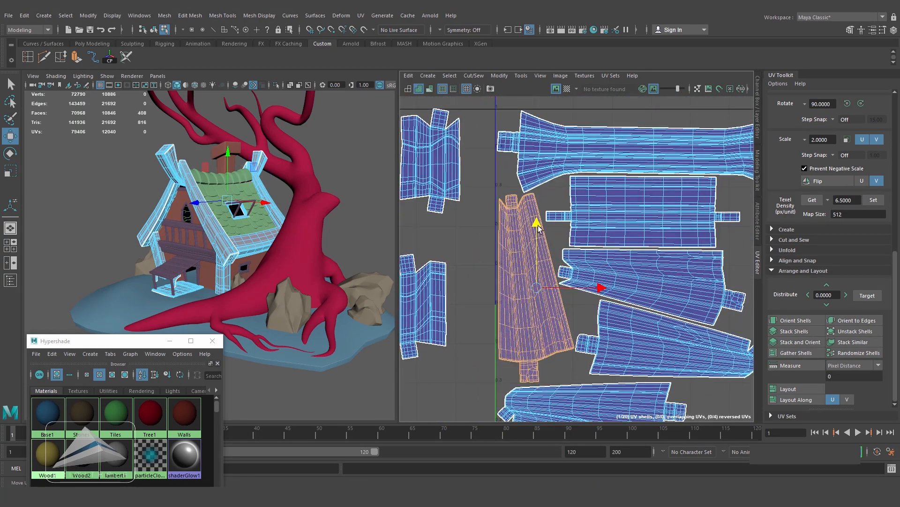
alt+middle_drag(592, 389, 566, 262)
click(566, 263)
drag(566, 217, 565, 216)
key(e)
scroll(610, 282, up, 1)
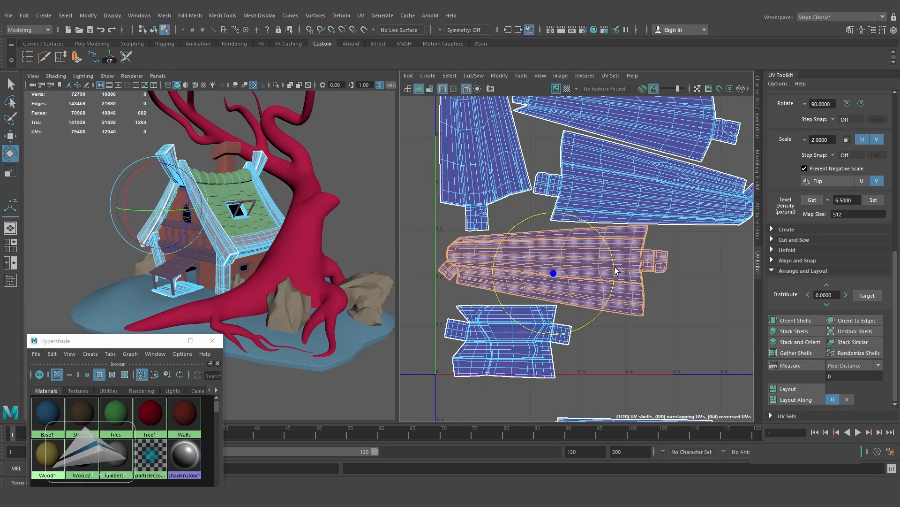
- Nudge the grooved shell in the lower left corner and the tapered shells above it closer together
click(500, 352)
key(w)
drag(500, 352, 494, 345)
alt+middle_drag(567, 336, 569, 373)
click(591, 312)
drag(622, 310, 632, 310)
drag(565, 249, 565, 247)
click(527, 257)
scroll(527, 282, down, 6)
- Place an upright grooved shell in the upper right corner of the UV tile, beside the long flared shell
alt+middle_drag(609, 323, 552, 356)
click(700, 373)
alt+middle_drag(653, 305, 679, 331)
click(680, 330)
drag(679, 330, 620, 259)
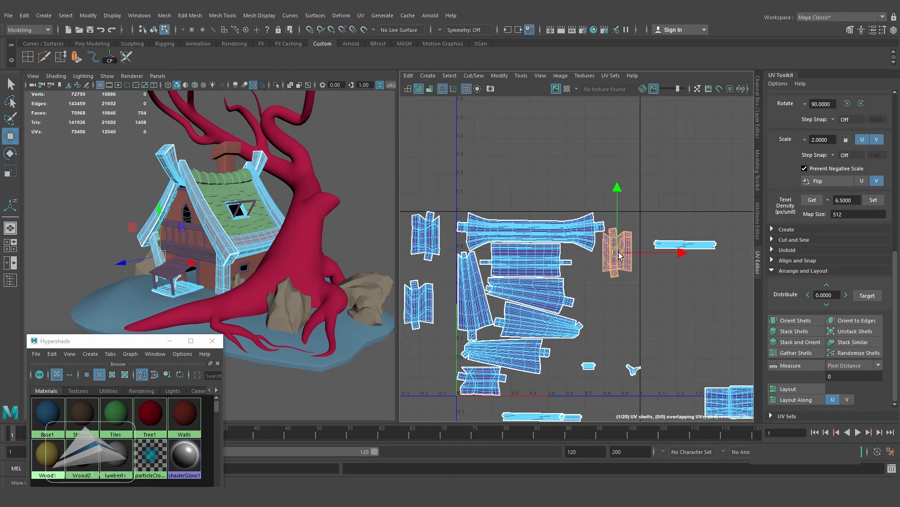
- Bring another grooved shell beside the upper rectangular shell and rotate it in 90-degree steps so it lies horizontally
scroll(516, 244, up, 1)
alt+middle_drag(423, 249, 443, 278)
click(444, 253)
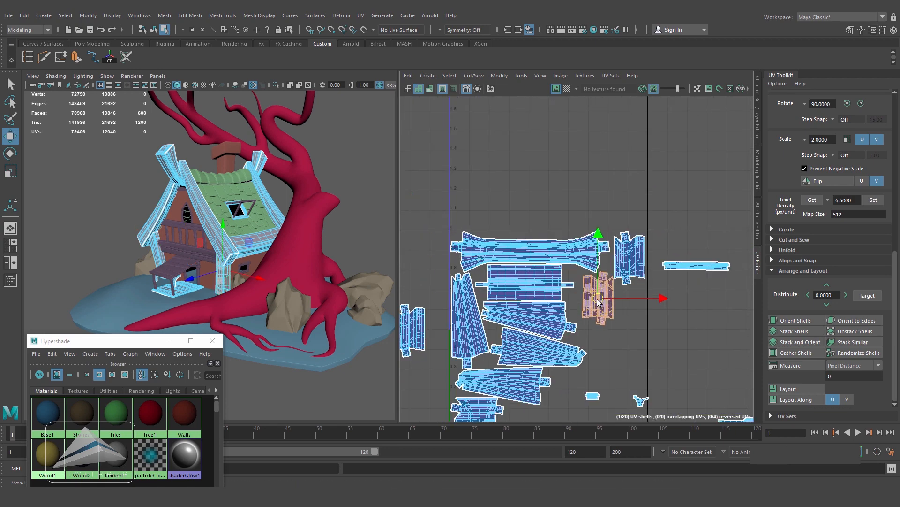
scroll(599, 298, up, 3)
click(860, 103)
scroll(591, 295, down, 2)
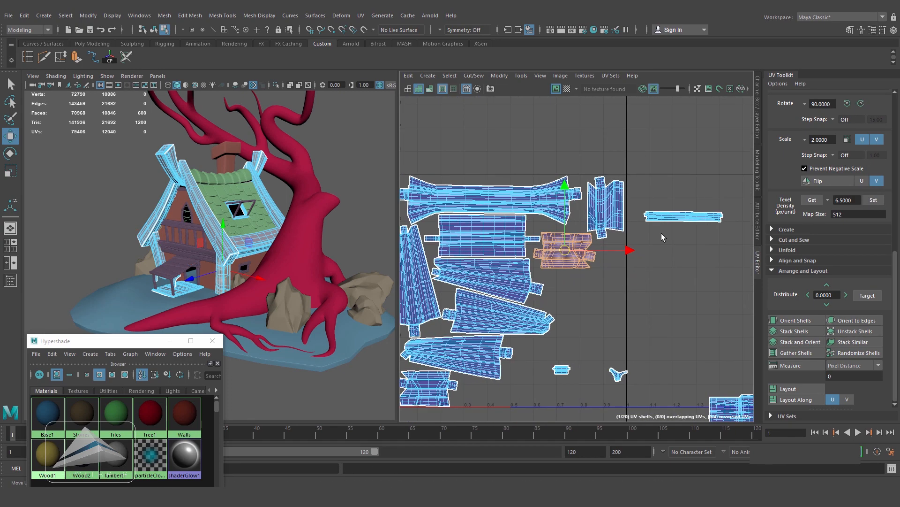
scroll(578, 240, up, 3)
click(847, 103)
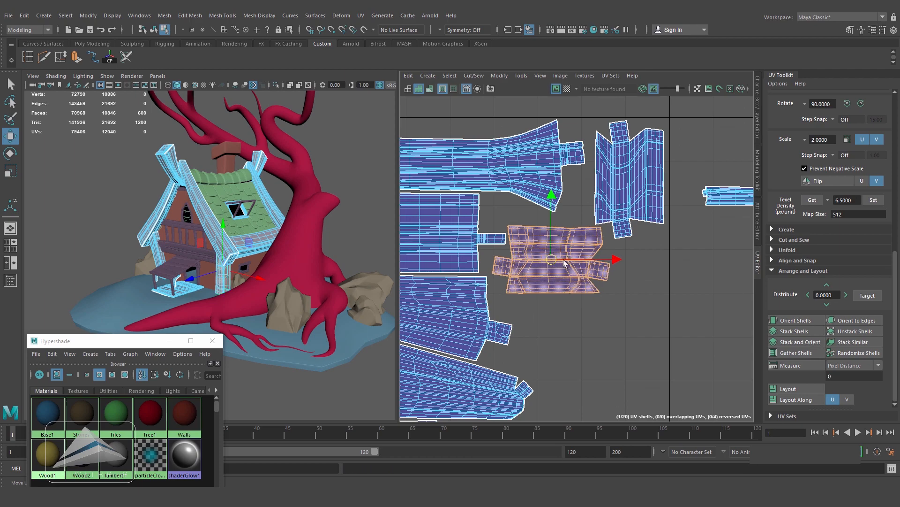
- Move the two small shells out of the UV tile and place the second rectangular shell along its lower edge
scroll(564, 260, down, 4)
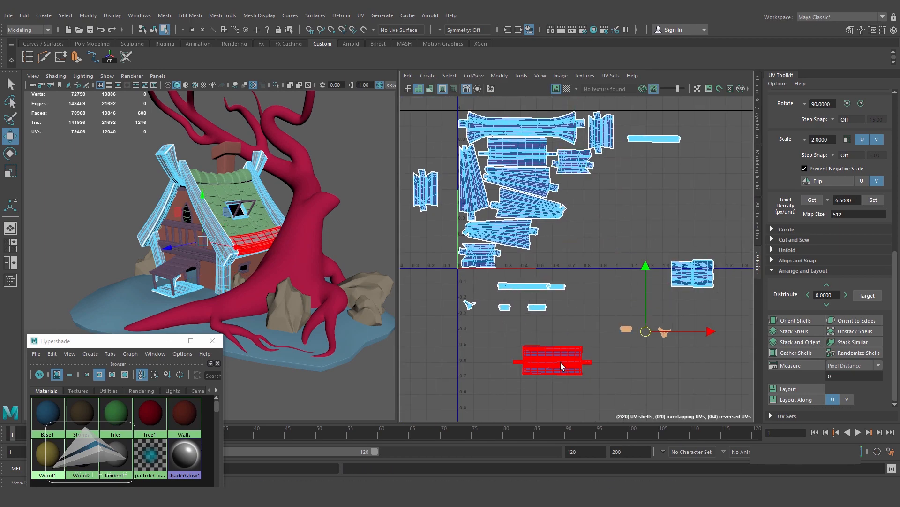
click(561, 365)
drag(561, 366, 561, 257)
scroll(540, 246, up, 4)
drag(616, 215, 617, 212)
scroll(625, 217, down, 2)
- Place the double rectangular shell inside the UV tile's right edge, above the lower rectangular shell
alt+middle_drag(625, 216, 499, 279)
scroll(671, 265, down, 2)
click(690, 314)
scroll(591, 270, up, 4)
drag(690, 314, 583, 251)
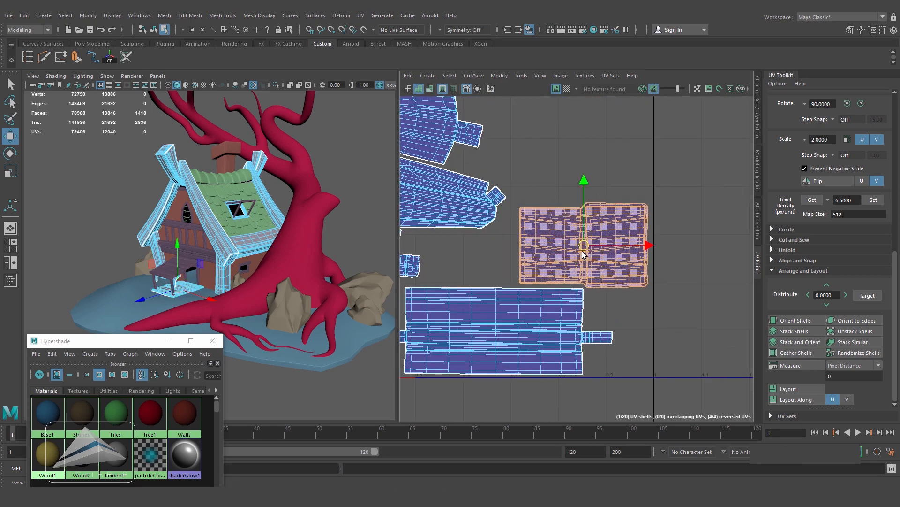
- Bring the last grooved shell into the UV tile, rotate it 90 degrees and place it under the other horizontal grooved shell
scroll(582, 250, down, 4)
alt+middle_drag(582, 251, 688, 320)
click(453, 273)
drag(454, 273, 706, 267)
scroll(713, 277, up, 2)
alt+middle_drag(585, 341, 456, 365)
click(847, 103)
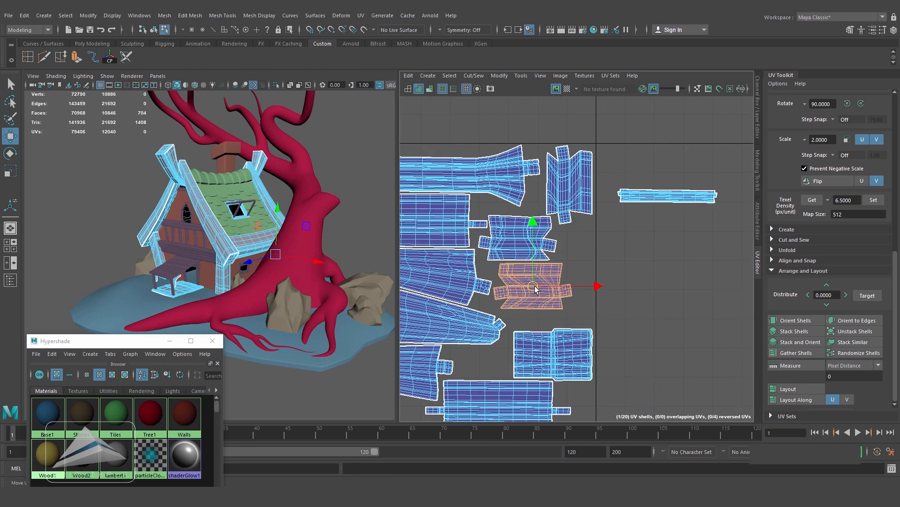
- Rotate a long thin shell 90 degrees and place it upright along the UV tile's right edge
scroll(535, 288, up, 1)
click(676, 189)
click(847, 103)
drag(679, 185, 586, 268)
scroll(590, 272, down, 4)
mouse_move(584, 354)
alt+middle_down()
mouse_move(604, 257)
mouse_move(589, 347)
alt+middle_up()
scroll(608, 256, up, 2)
- Lower the second horizontal grooved shell and lay the other long thin shell horizontally between the two grooved shells
click(521, 286)
drag(453, 369, 669, 176)
click(847, 103)
scroll(573, 173, up, 4)
click(527, 265)
drag(526, 265, 535, 291)
click(715, 207)
click(861, 103)
drag(715, 207, 473, 248)
alt+middle_drag(493, 262, 548, 275)
click(549, 275)
- Stack two small rectangular shells in the gap beside the double rectangular shell
scroll(647, 310, down, 4)
alt+middle_drag(619, 408, 565, 322)
scroll(531, 368, up, 1)
click(505, 350)
drag(504, 351, 527, 238)
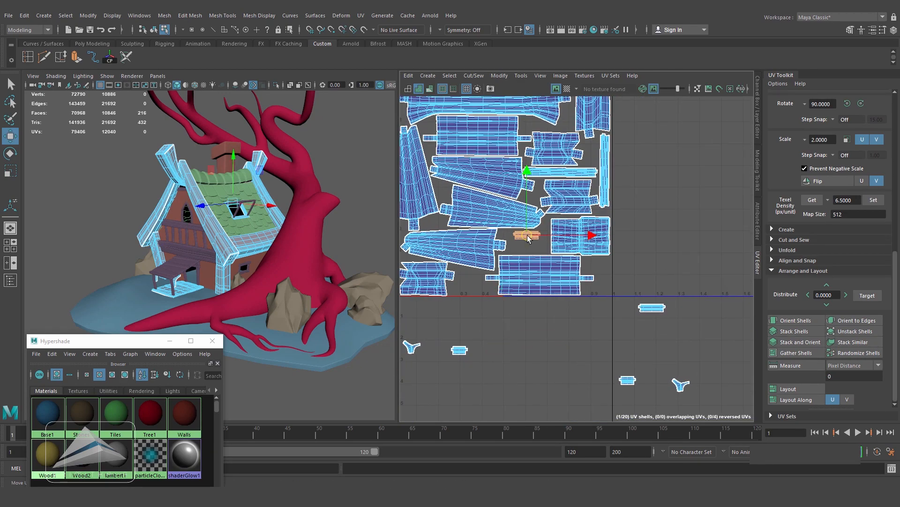
scroll(527, 235, up, 2)
click(686, 350)
drag(687, 350, 526, 271)
- Place the two remaining small rectangular shells near the tile's lower edge, beside the lower-left grooved shell
scroll(464, 251, down, 1)
alt+middle_drag(465, 399, 482, 306)
click(648, 324)
drag(649, 324, 475, 209)
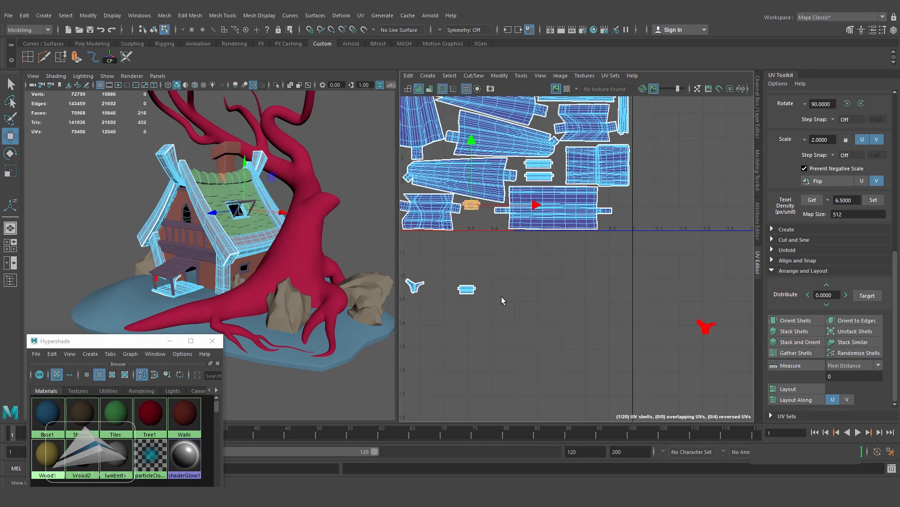
click(466, 289)
drag(467, 289, 467, 220)
scroll(493, 240, up, 2)
- Fit the two Y-shaped shells into the free gaps on either side of the bottom rectangular shell and save the scene
scroll(705, 390, down, 3)
drag(748, 361, 551, 266)
click(483, 323)
alt+middle_drag(555, 344, 592, 411)
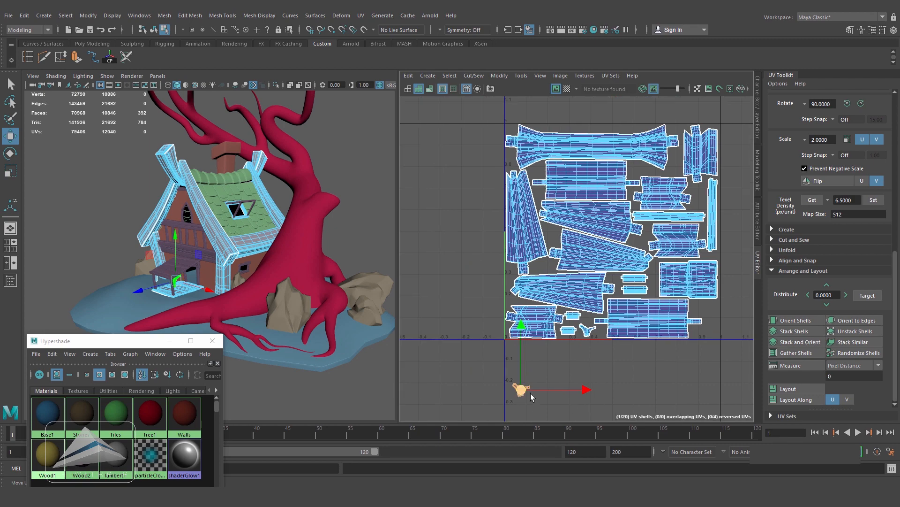
drag(523, 391, 710, 312)
click(670, 351)
scroll(670, 351, down, 5)
alt+middle_drag(609, 357, 508, 287)
key(ctrl+s)
- Select all UVs of the objects with the Wood2 material and lay them out automatically within the UV tile
scroll(580, 201, up, 6)
alt+middle_drag(544, 201, 494, 266)
key(f)
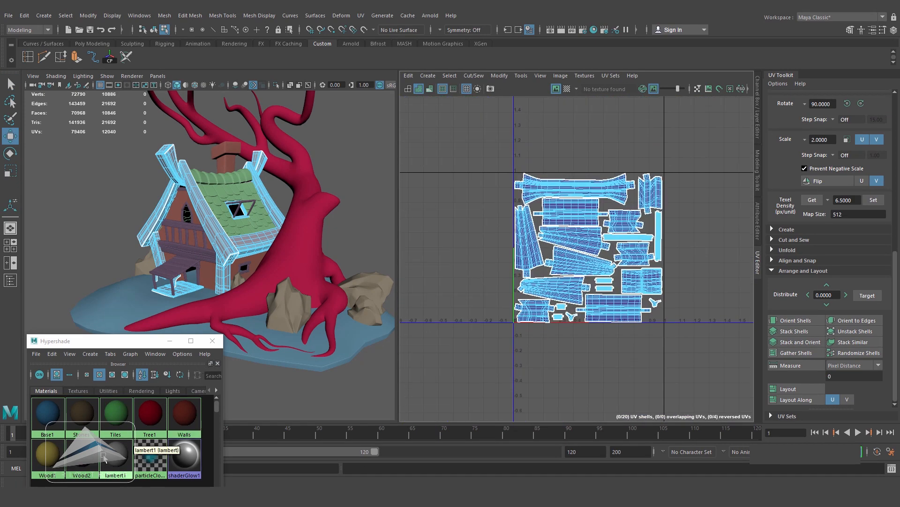
right_drag(85, 456, 144, 376)
right_drag(539, 243, 575, 243)
drag(473, 139, 745, 438)
click(800, 385)
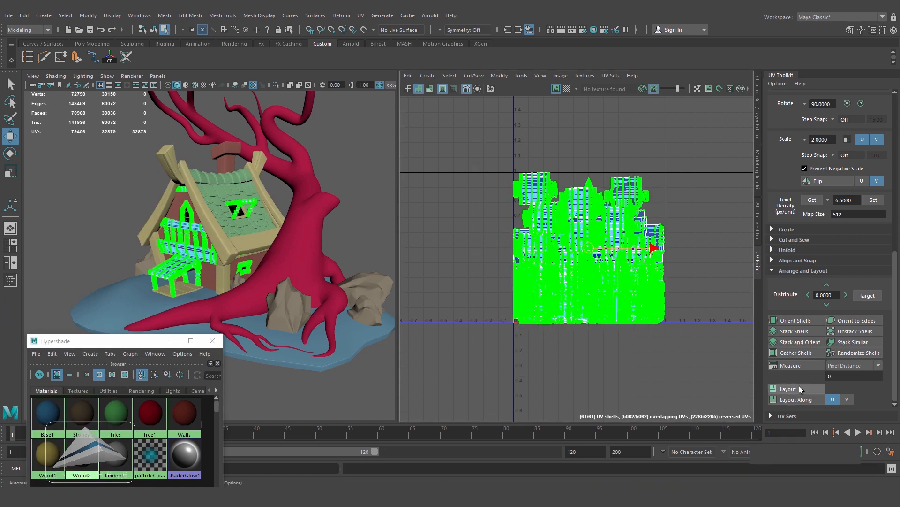
click(652, 354)
alt+right_drag(577, 350, 633, 380)
alt+middle_drag(633, 380, 611, 400)
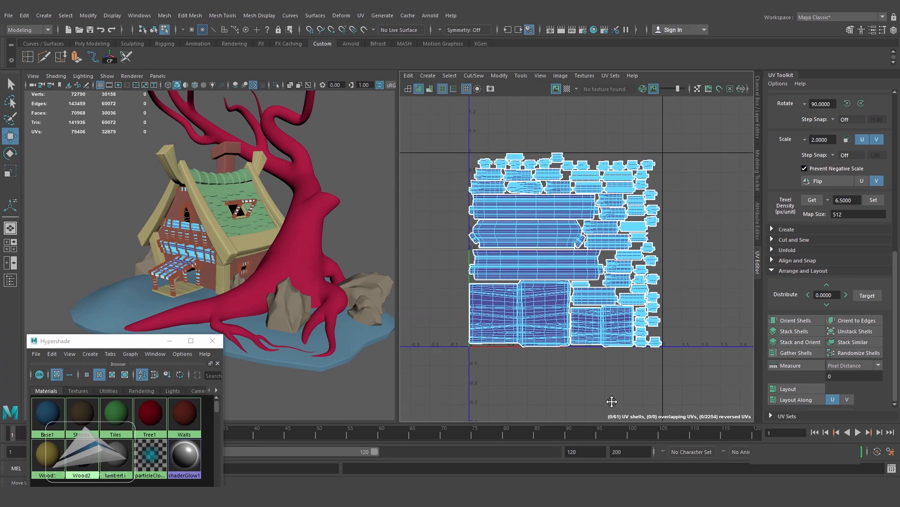
alt+right_drag(580, 333, 617, 380)
alt+middle_drag(600, 379, 603, 365)
alt+right_drag(601, 362, 648, 308)
right_drag(225, 238, 262, 227)
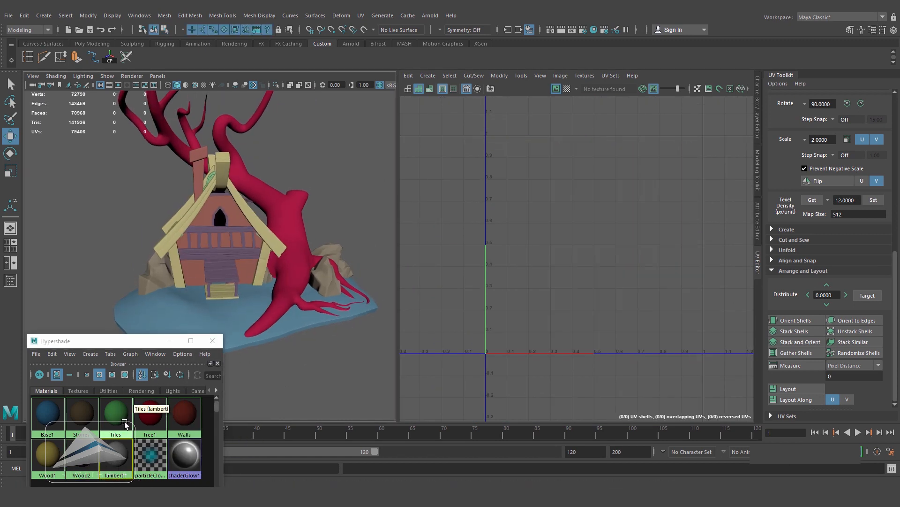
- Save the scene, select the object with the Base1 material and export it to the ToonHut folder as Base_Low.fbx
click(52, 418)
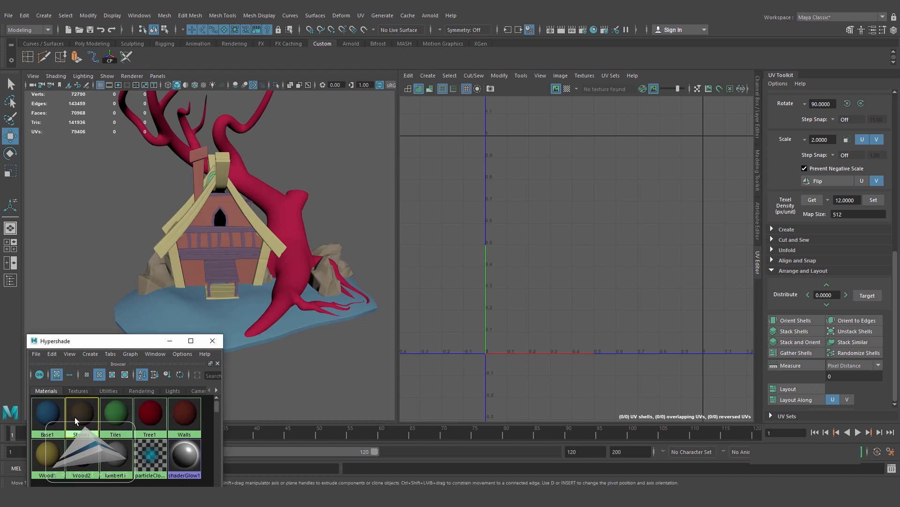
key(ctrl+s)
right_drag(49, 415, 137, 376)
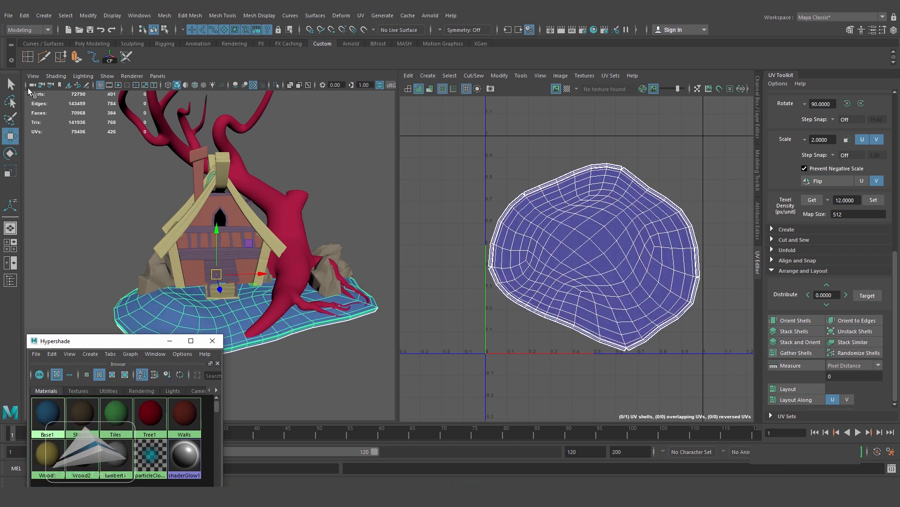
click(9, 15)
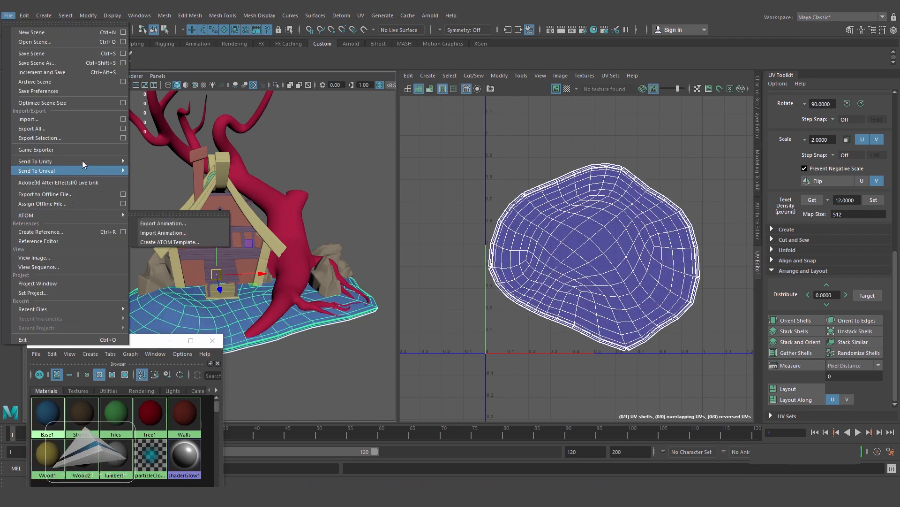
click(88, 138)
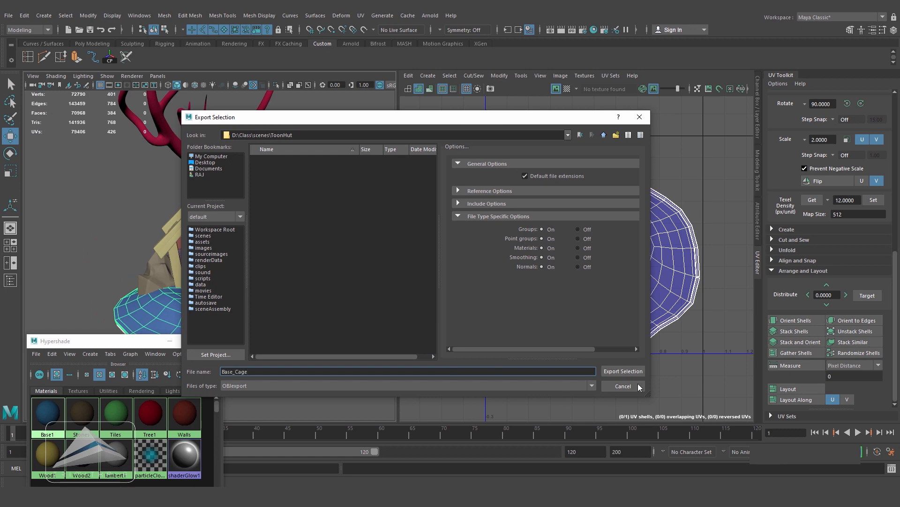
click(624, 371)
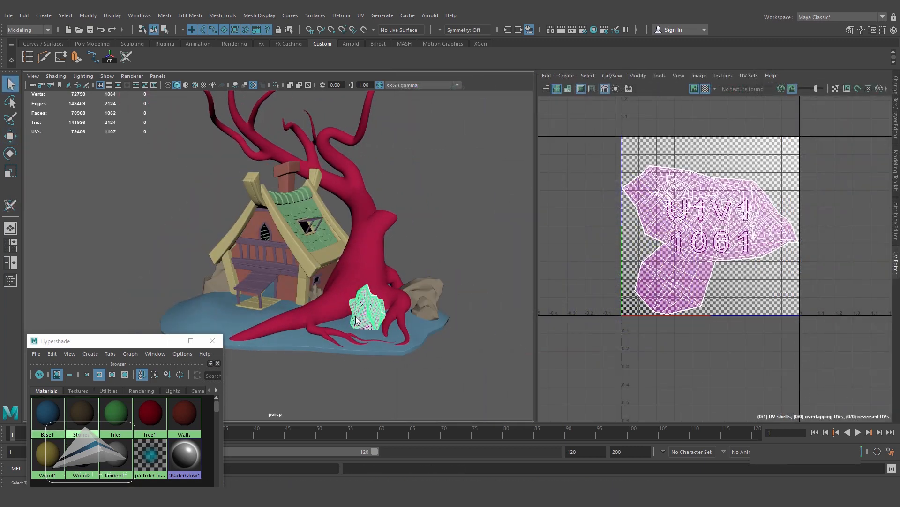
- Export the selected stone to the ToonHut folder as Stone_Low in FBX format
click(8, 16)
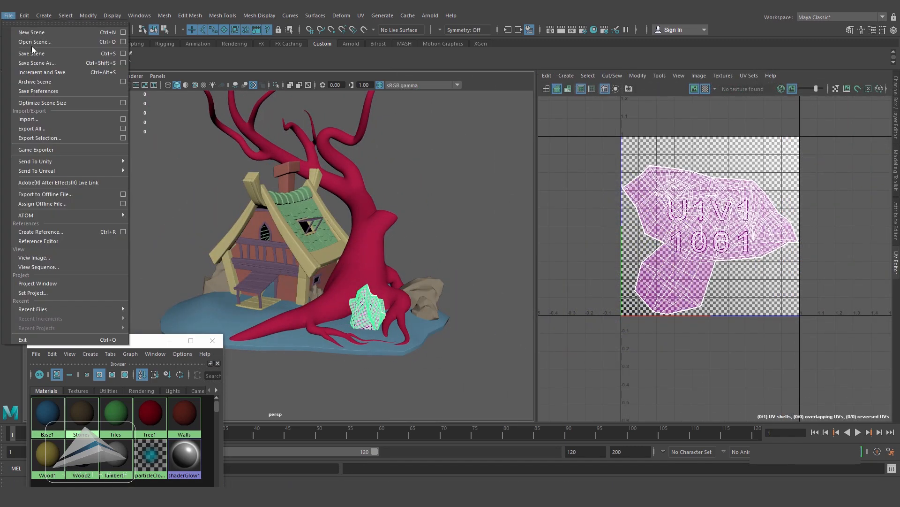
click(40, 137)
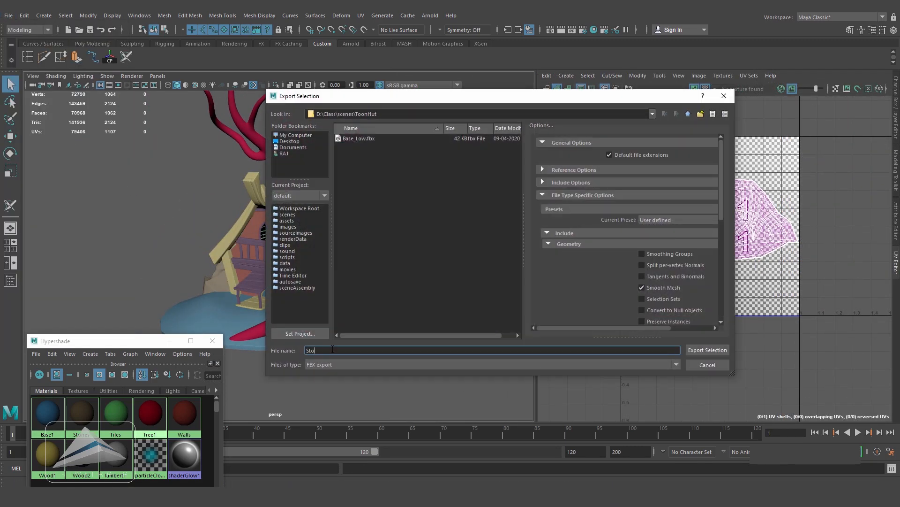
click(709, 350)
- Select the objects with the Tiles material, save the scene and export the selection as Tiles in FBX format
right_click(116, 412)
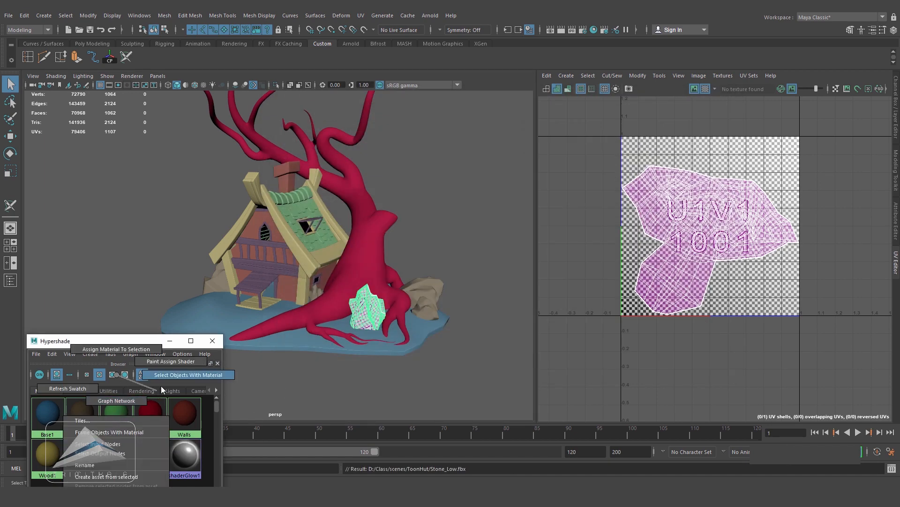
right_drag(167, 379, 167, 376)
click(8, 16)
click(32, 54)
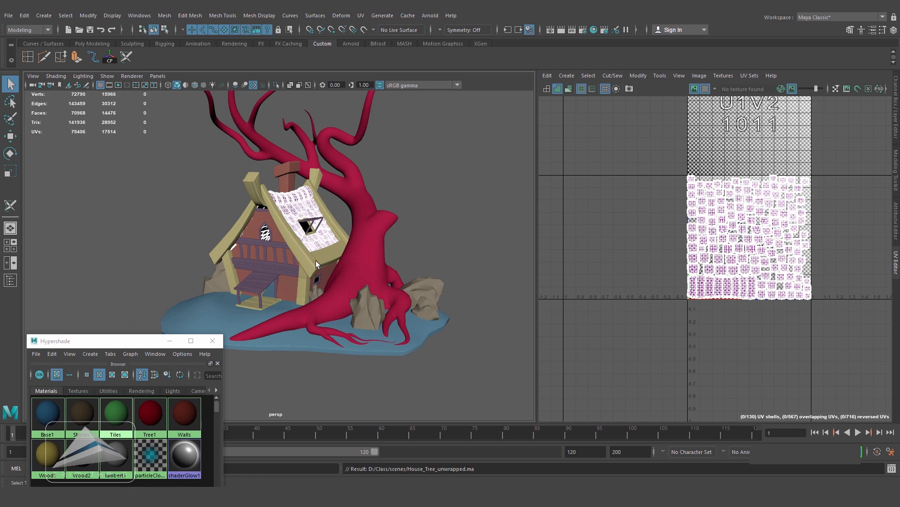
click(9, 16)
click(40, 138)
text(Tiles)
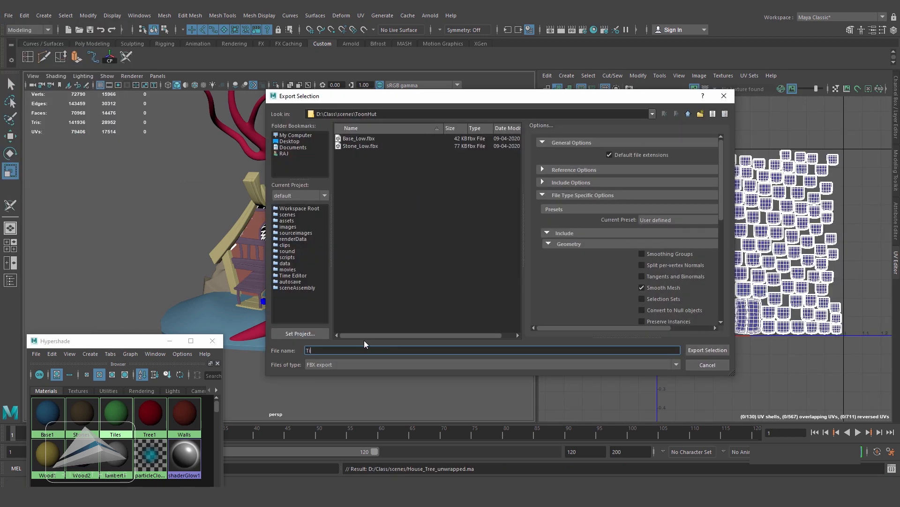
click(708, 350)
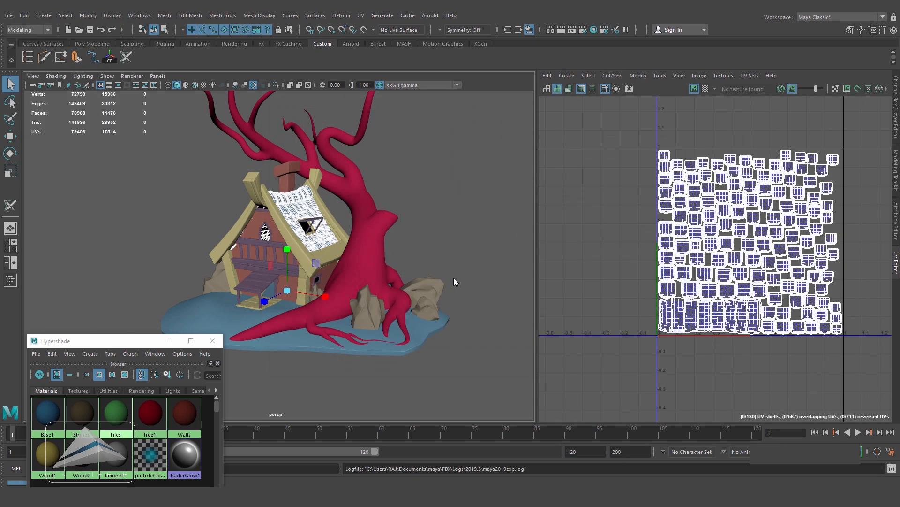
- Select the objects with the Tree1 material and export them as Tree_Low in FBX format
click(400, 253)
right_drag(150, 414, 151, 403)
click(8, 15)
click(39, 138)
text(T)
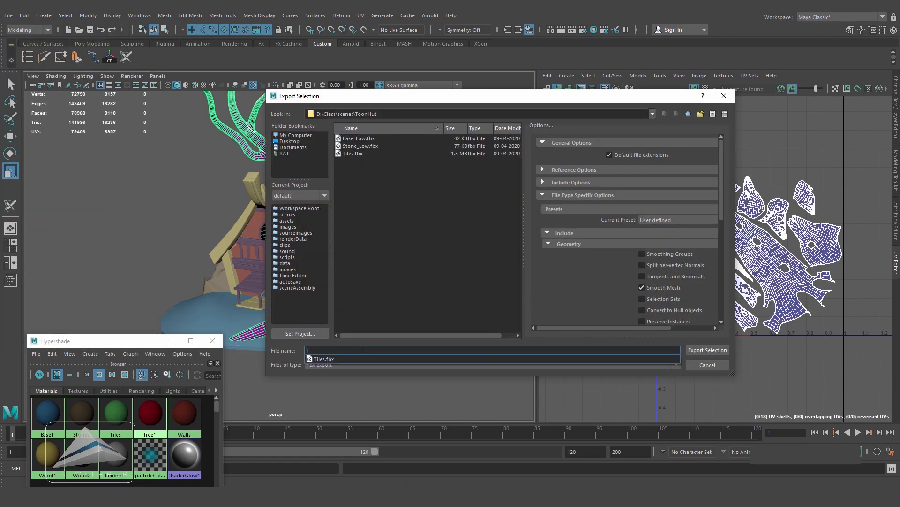
text(ree_Low)
key(Return)
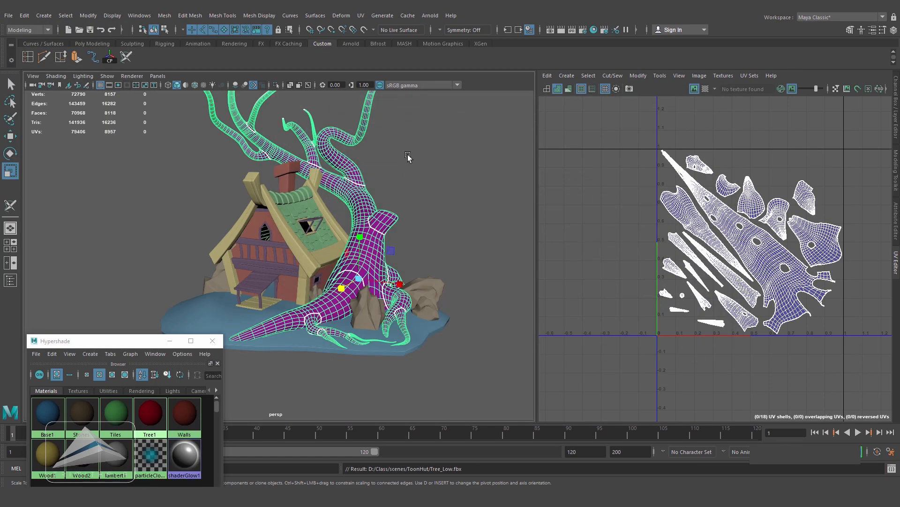
- Select the objects with the Walls material and export them as Walls_Low in FBX format
right_drag(186, 408, 236, 374)
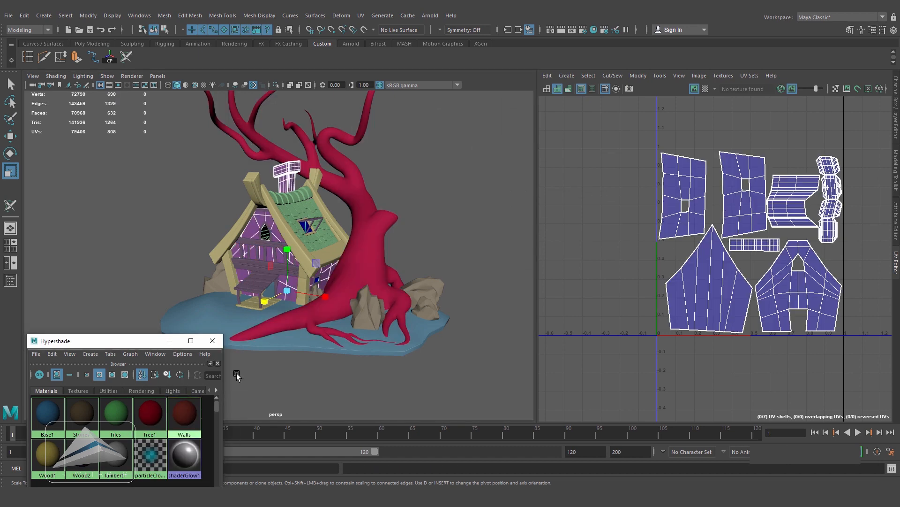
click(9, 16)
click(65, 139)
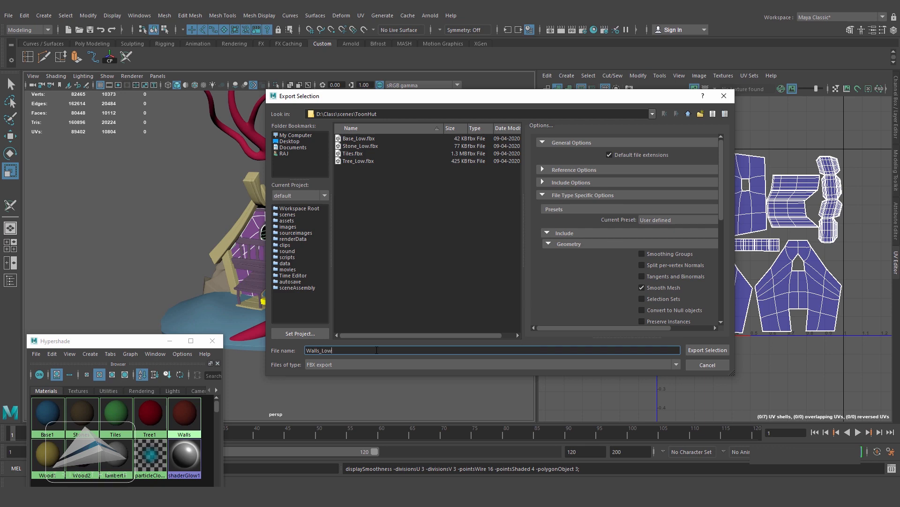
click(714, 354)
- Select the objects with the Wood1 material, turn on their smooth mesh preview and export them as Wood_1_Low in FBX format
click(46, 453)
right_drag(46, 453, 130, 377)
key(3)
click(8, 15)
click(65, 139)
text(Wood)
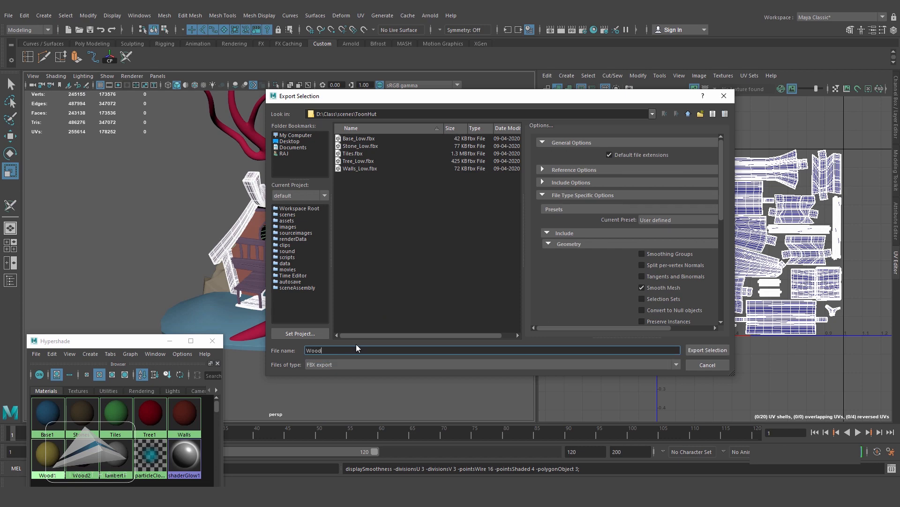
text(_1_Low)
click(694, 347)
- Select the objects with the Wood2 material and export them as Wood_2_Low.fbx
click(81, 457)
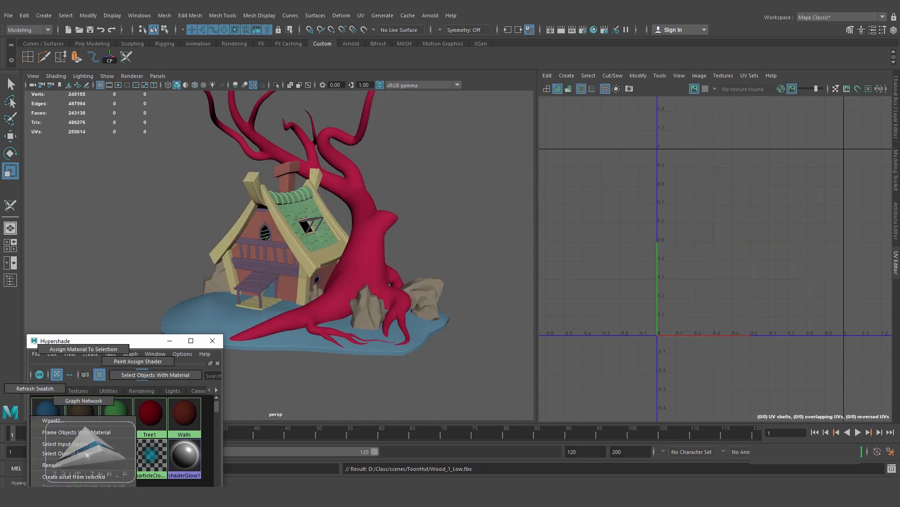
right_drag(82, 458, 144, 377)
click(8, 15)
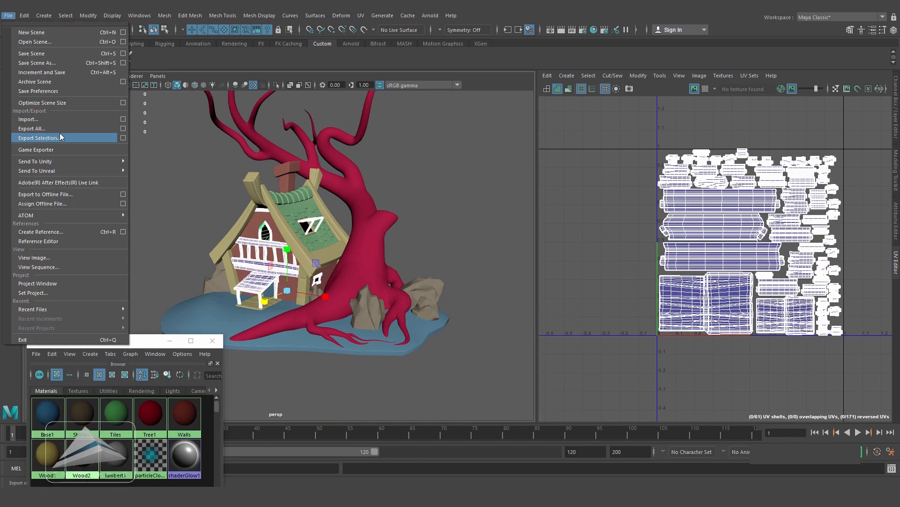
click(60, 137)
click(325, 351)
key(BackSpace)
text(2_Low.fbx)
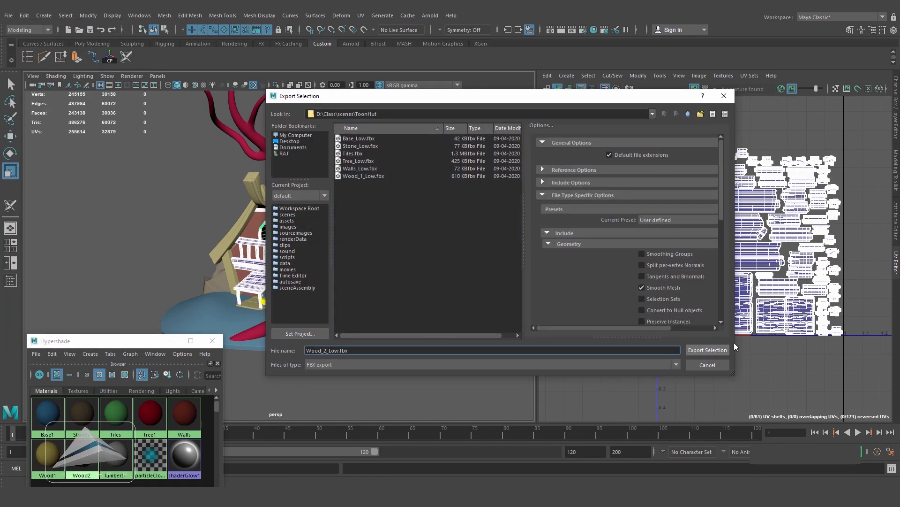
click(707, 349)
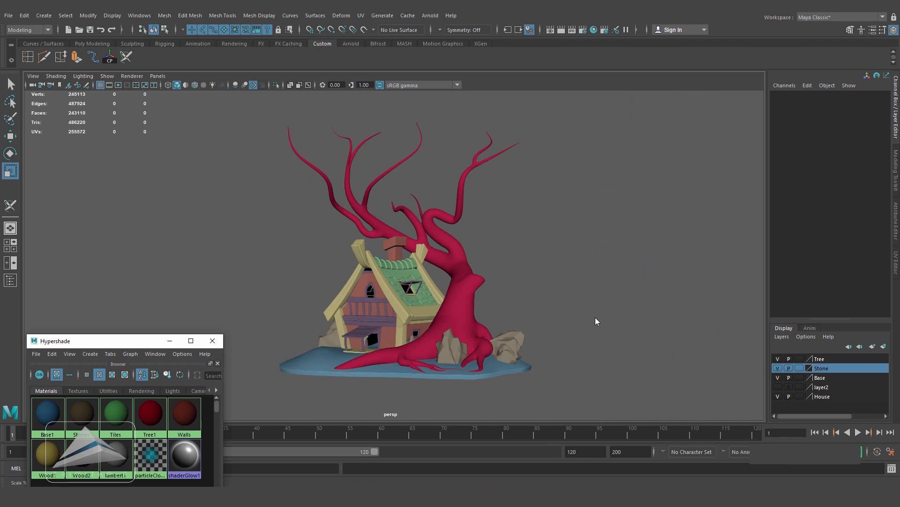